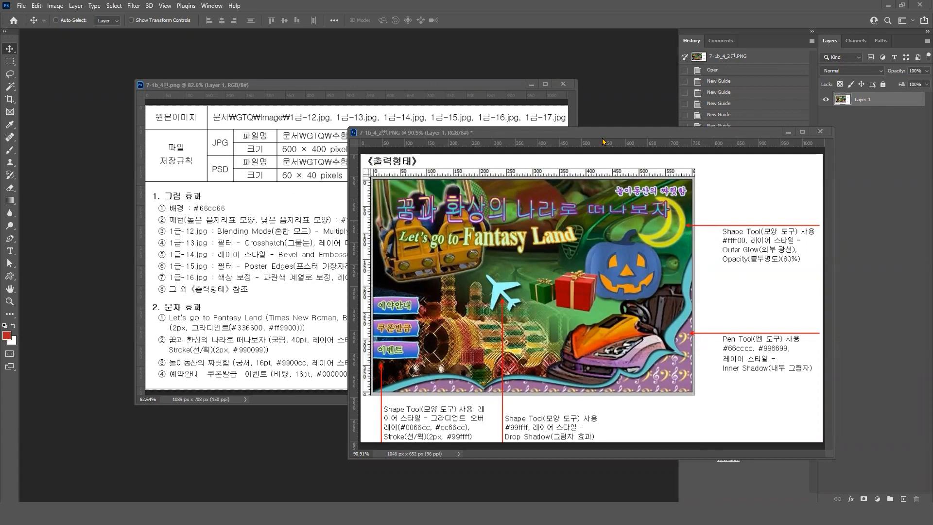
# Create a new 600 x 400 pixel document at 72 pixels/inch in RGB Color with white background contents
pyautogui.moveTo(605, 134); pyautogui.dragTo(609, 118)
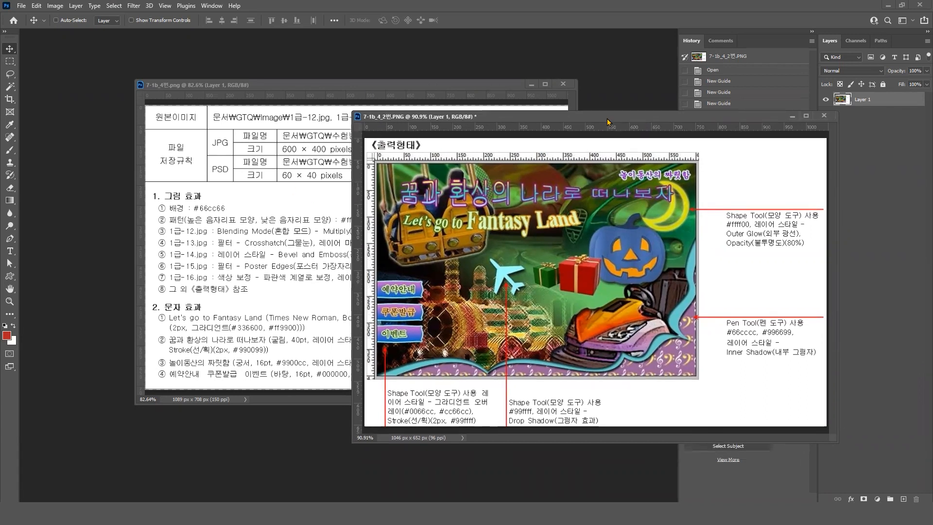
pyautogui.click(323, 88)
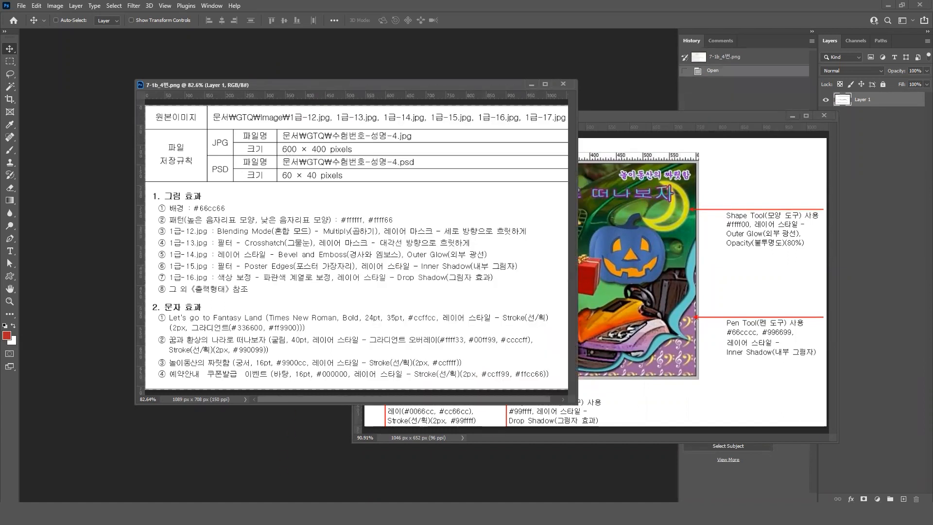
pyautogui.click(25, 7)
pyautogui.click(32, 15)
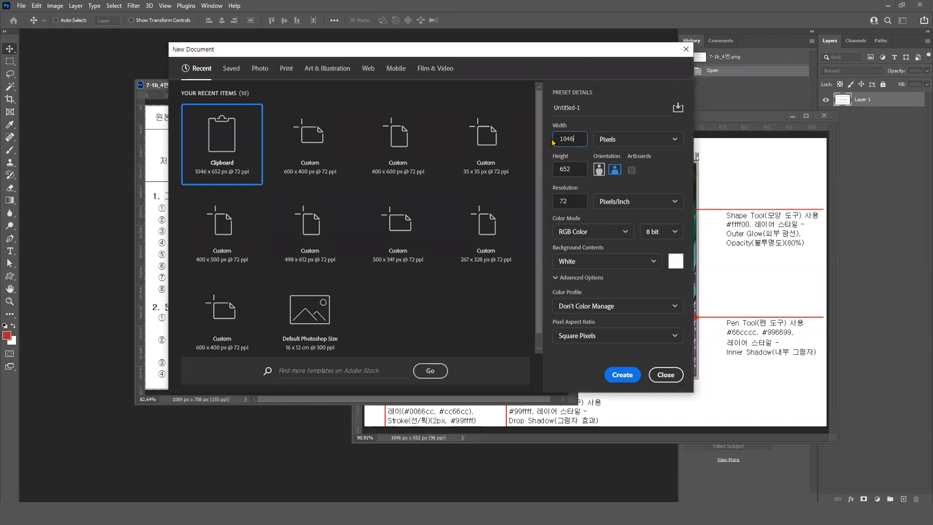
pyautogui.write('600')
pyautogui.press('Tab')
pyautogui.write('4')
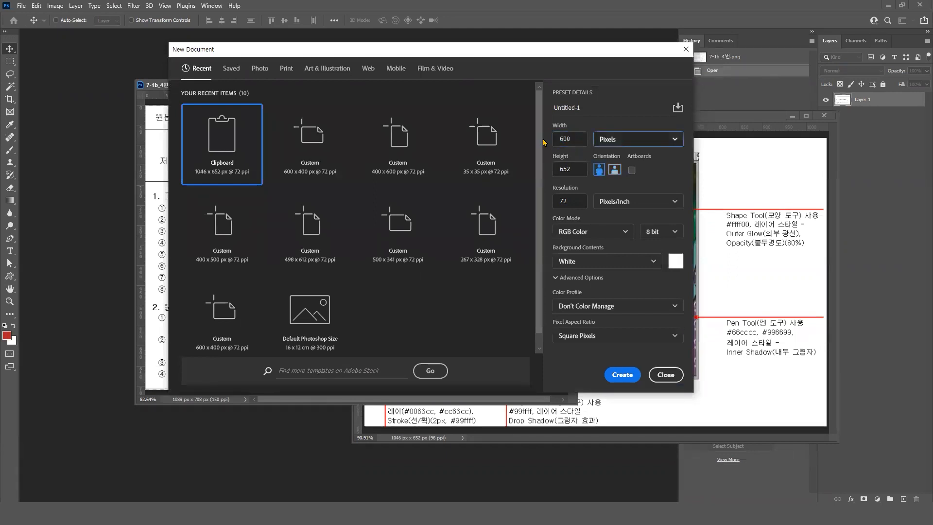
pyautogui.press('Tab')
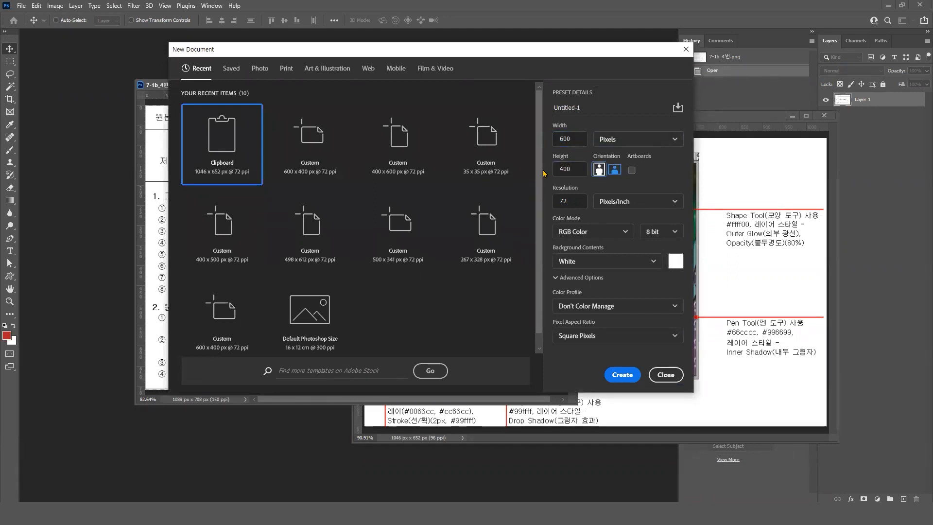
pyautogui.press('Tab')
pyautogui.click(572, 201)
pyautogui.press('ctrl')
pyautogui.click(622, 375)
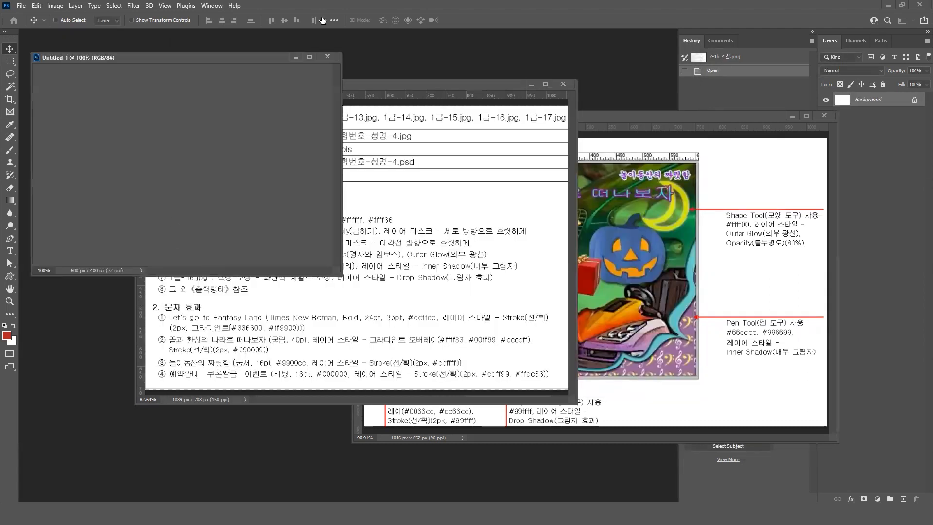
# Position the new document beside the task sheet and enlarge its window and zoom to show the whole canvas
pyautogui.moveTo(221, 99); pyautogui.dragTo(225, 91)
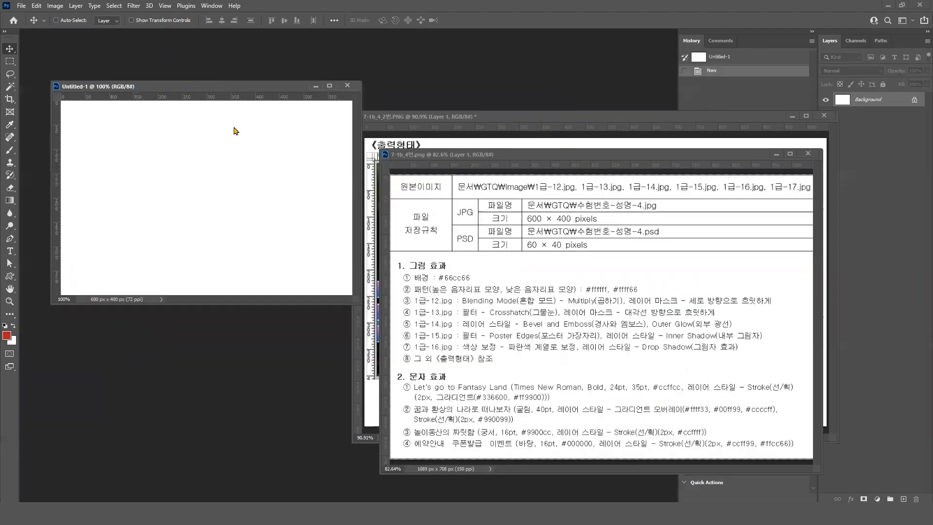
pyautogui.moveTo(360, 304); pyautogui.dragTo(427, 388)
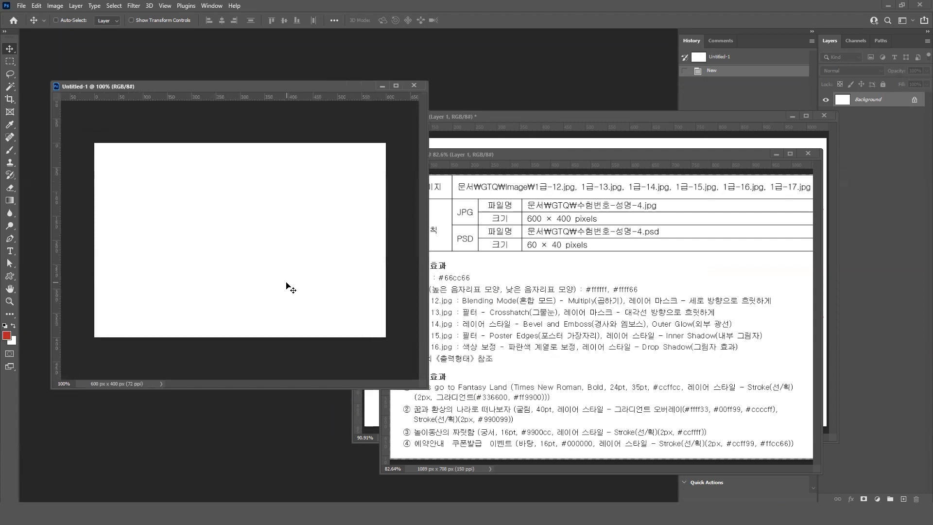
pyautogui.scroll(2, 287, 288)
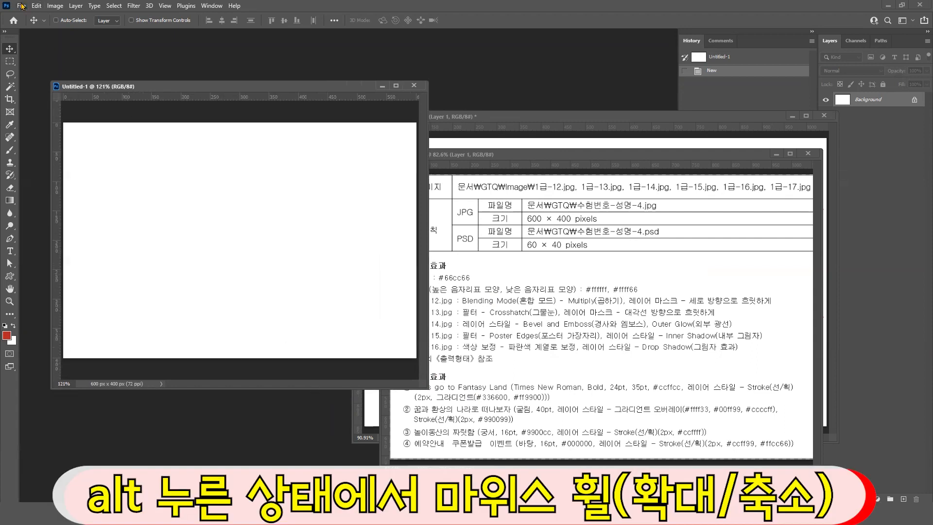
# Fill the Background layer with the color #66cc66 in Normal mode at 100% opacity
pyautogui.click(40, 5)
pyautogui.click(58, 155)
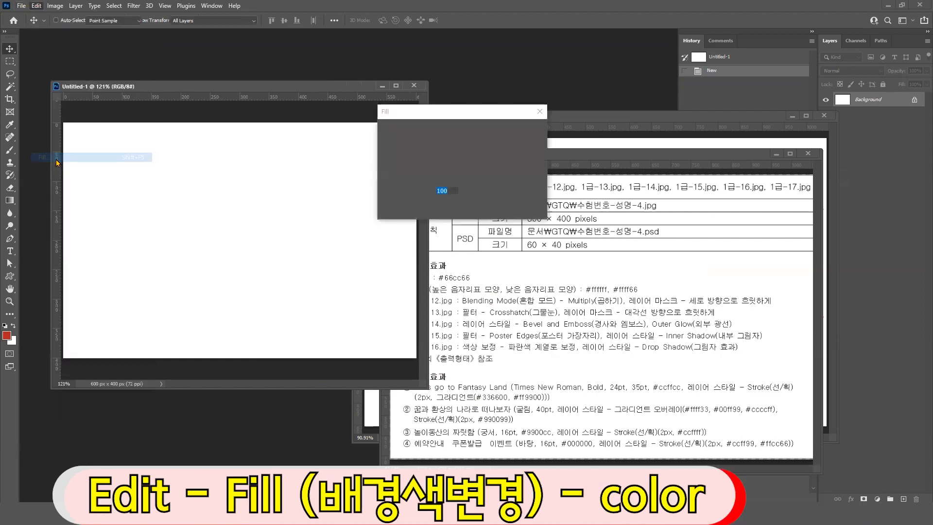
pyautogui.click(483, 130)
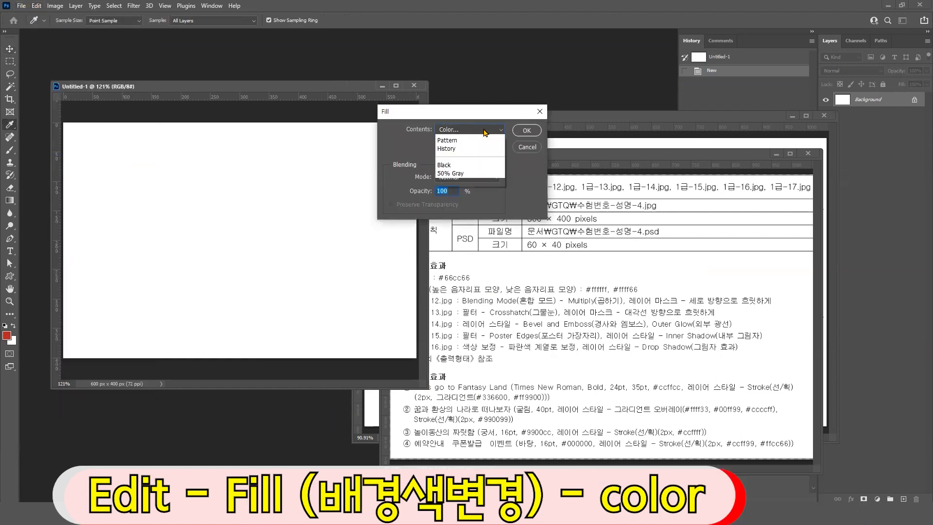
pyautogui.click(457, 156)
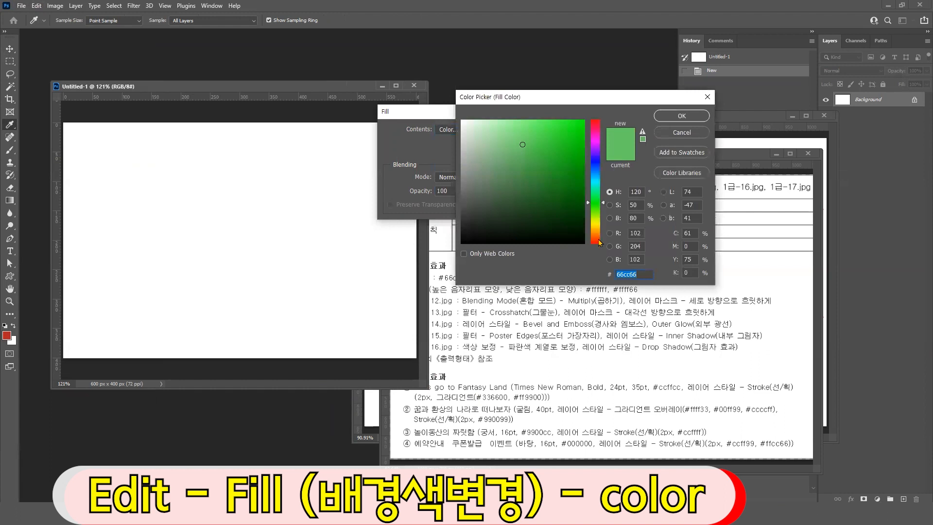
pyautogui.moveTo(539, 94); pyautogui.dragTo(504, 68)
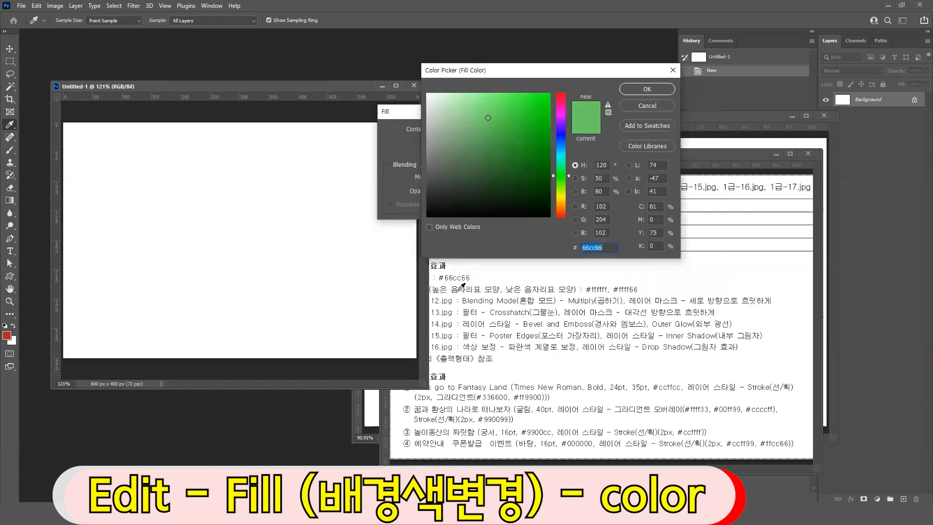
pyautogui.moveTo(436, 271); pyautogui.dragTo(477, 284)
pyautogui.press('Escape')
pyautogui.write('66cc66')
pyautogui.click(647, 89)
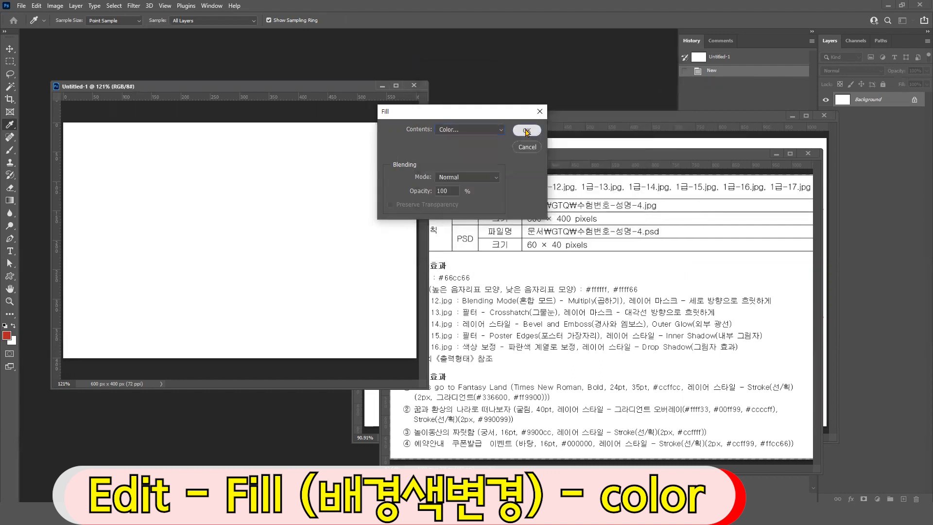
pyautogui.click(526, 131)
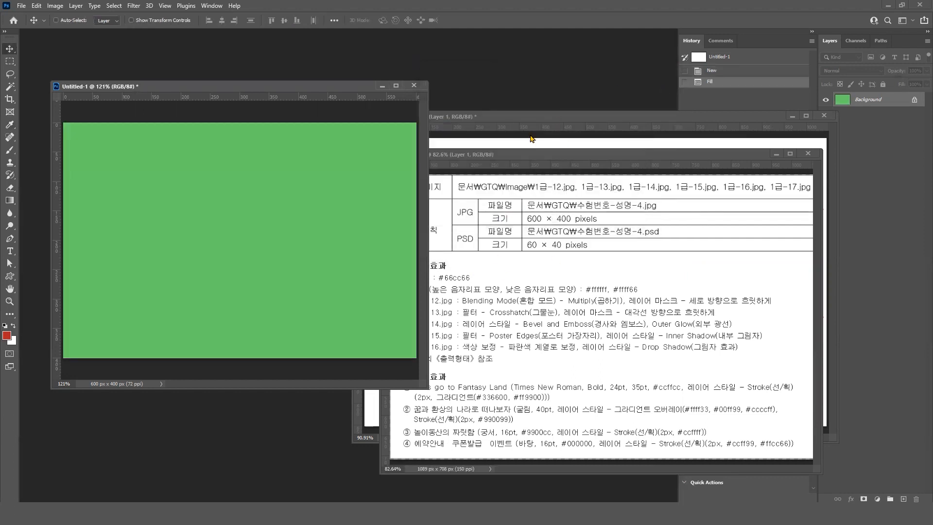
# Examine the task sheet's pattern instructions and the wavy border along the bottom and right of the reference image
pyautogui.click(542, 121)
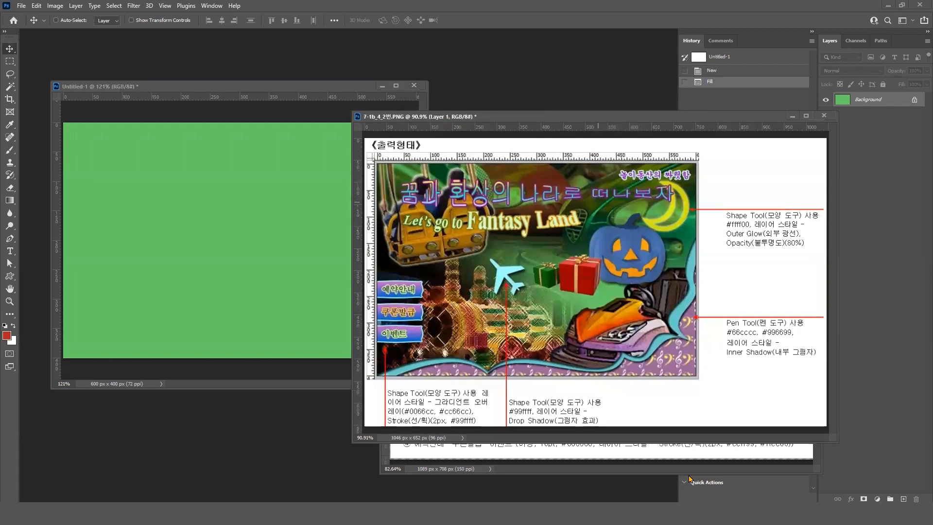
pyautogui.click(760, 457)
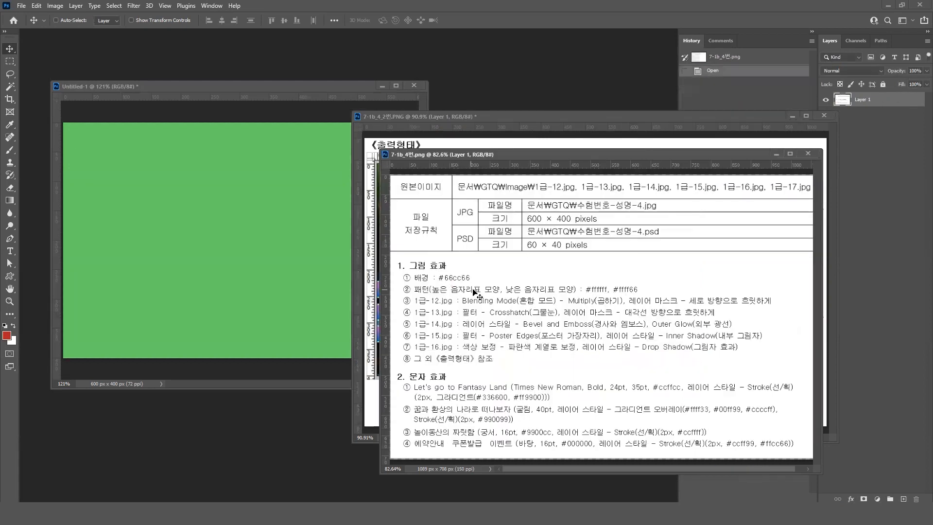
pyautogui.click(560, 126)
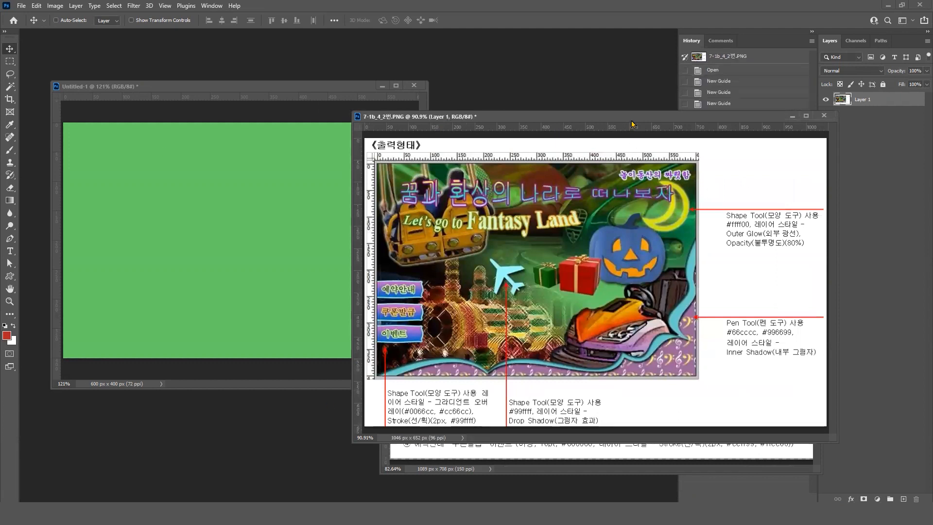
pyautogui.moveTo(633, 119); pyautogui.dragTo(664, 68)
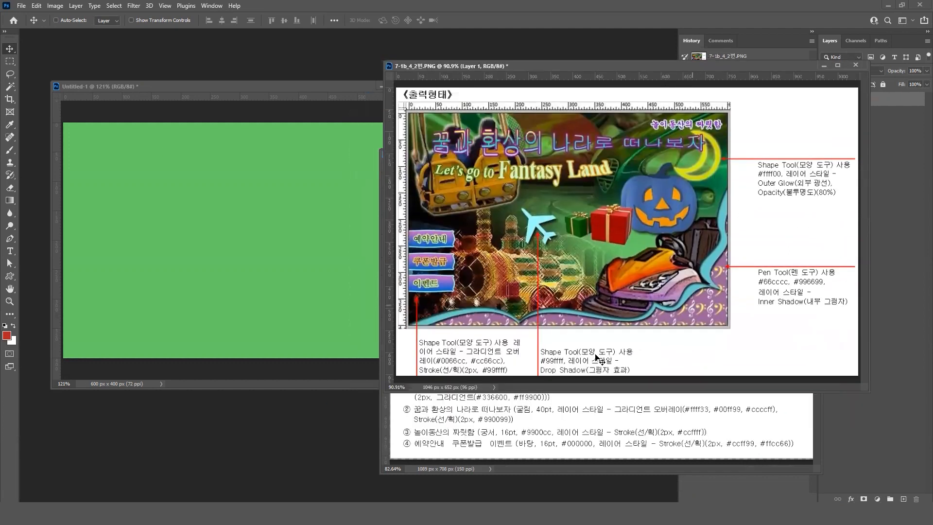
pyautogui.press('ctrl')
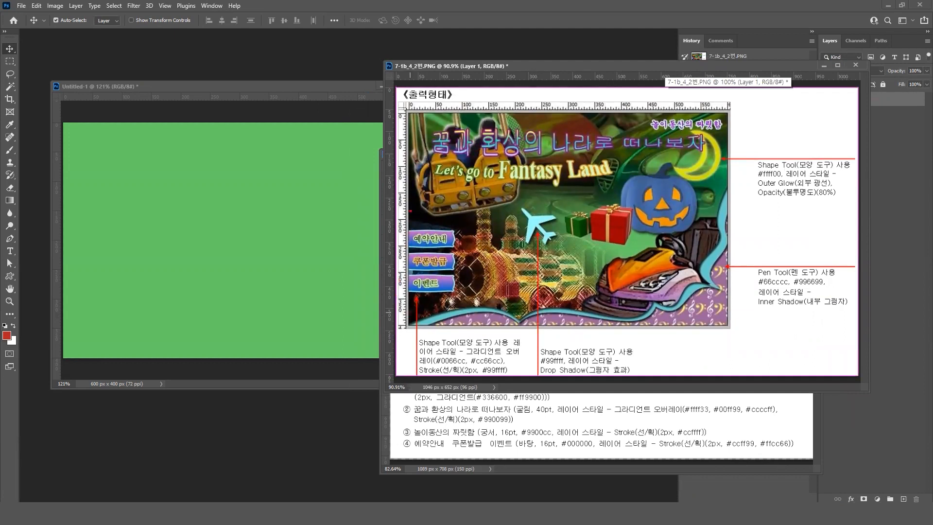
pyautogui.moveTo(399, 335)
pyautogui.mouseDown()
pyautogui.moveTo(476, 309)
pyautogui.moveTo(536, 321)
pyautogui.moveTo(653, 312)
pyautogui.moveTo(659, 295)
pyautogui.moveTo(673, 306)
pyautogui.moveTo(730, 167)
pyautogui.moveTo(752, 228)
pyautogui.moveTo(736, 355)
pyautogui.moveTo(547, 356)
pyautogui.moveTo(470, 348)
pyautogui.moveTo(399, 334)
pyautogui.mouseUp()
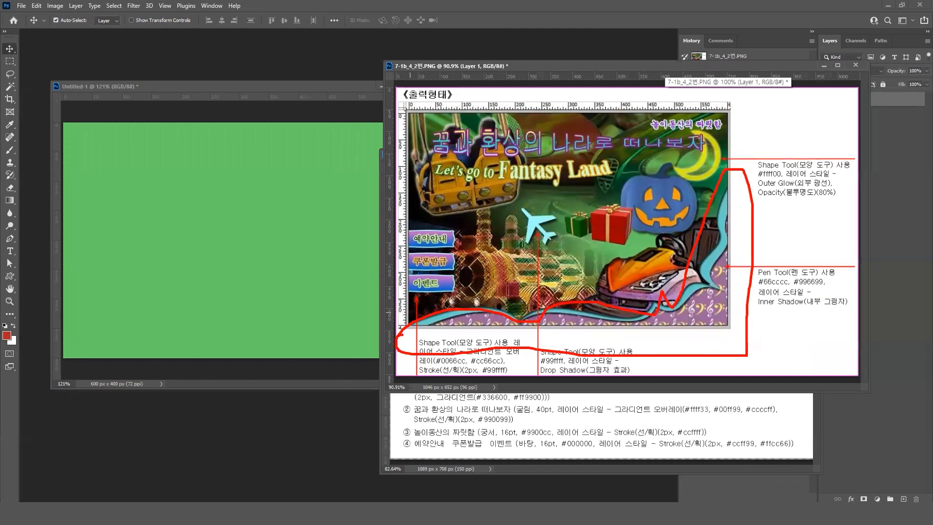
pyautogui.press('Escape')
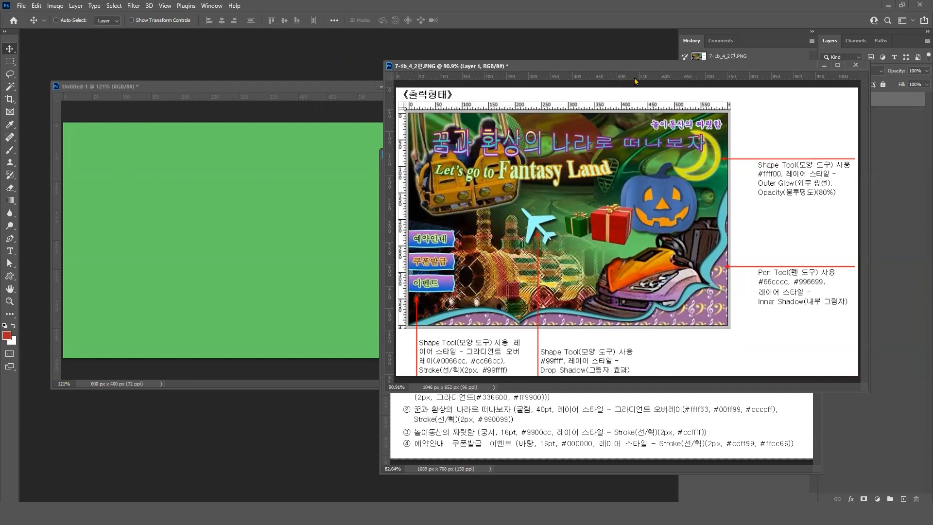
# Place five horizontal and two vertical guides on the reference image, marking the turning points of the wavy border
pyautogui.moveTo(628, 79); pyautogui.dragTo(628, 187)
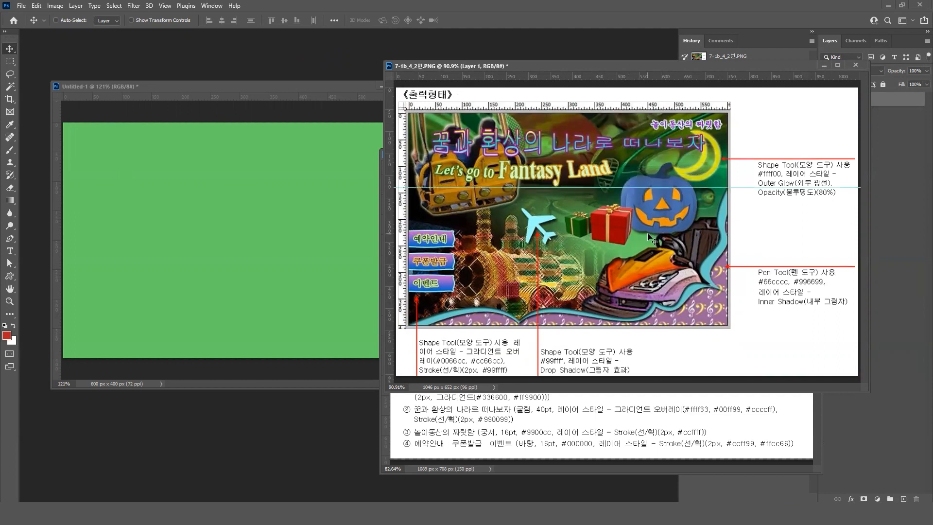
pyautogui.moveTo(649, 79); pyautogui.dragTo(664, 284)
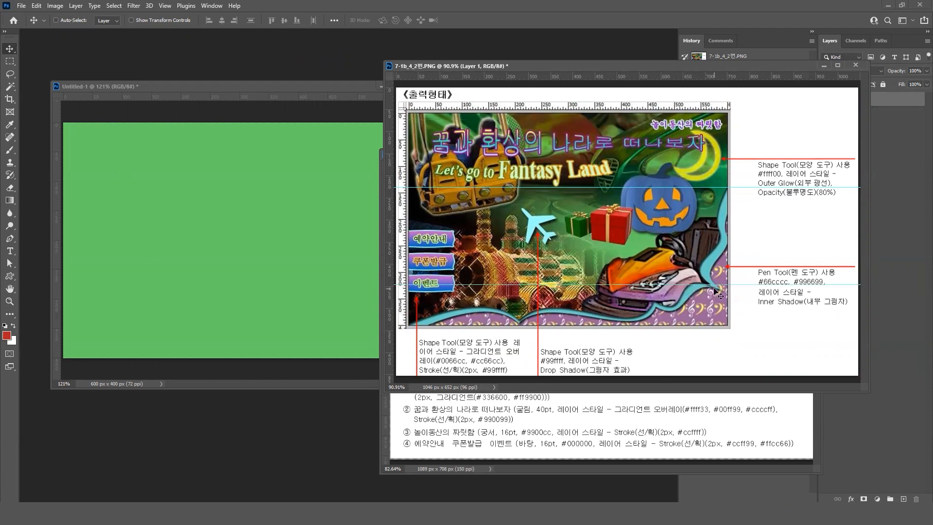
pyautogui.moveTo(389, 198); pyautogui.dragTo(520, 228)
pyautogui.moveTo(389, 231); pyautogui.dragTo(644, 282)
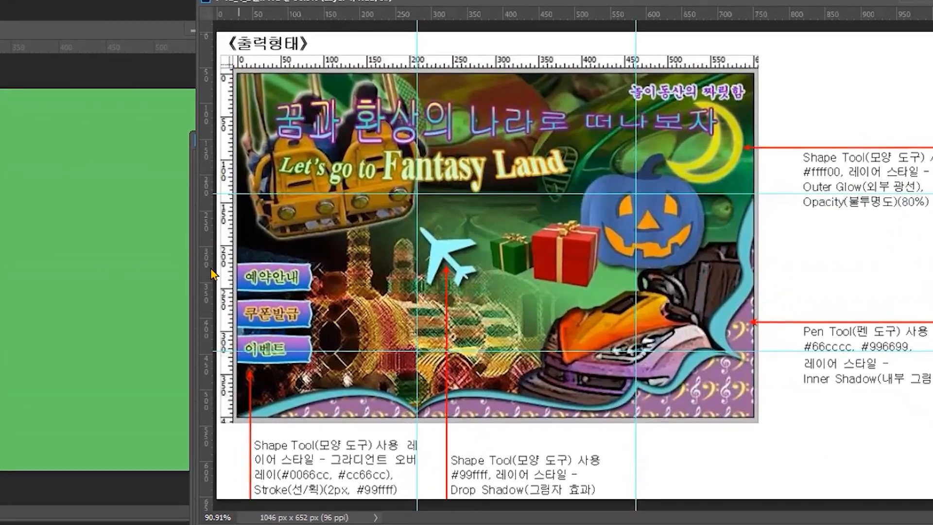
pyautogui.moveTo(464, 15); pyautogui.dragTo(465, 275)
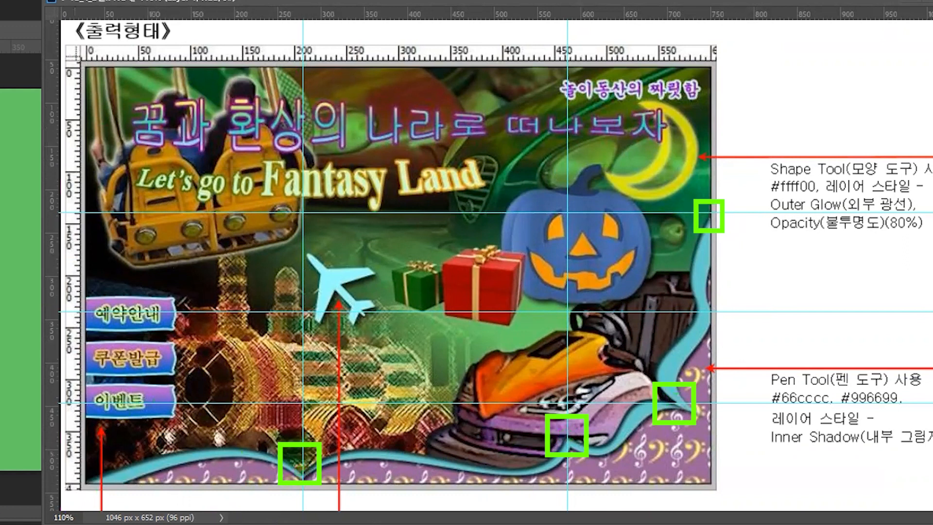
pyautogui.moveTo(396, 15); pyautogui.dragTo(414, 438)
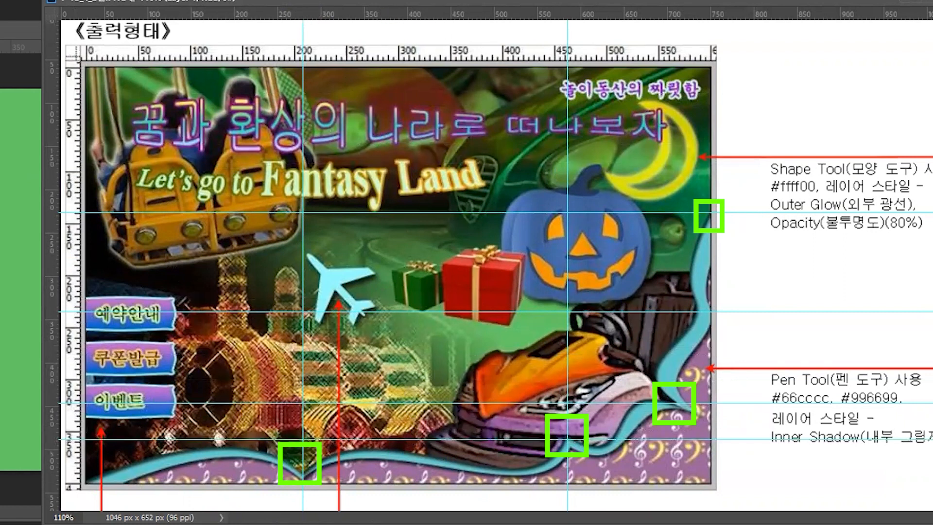
pyautogui.moveTo(312, 17); pyautogui.dragTo(341, 473)
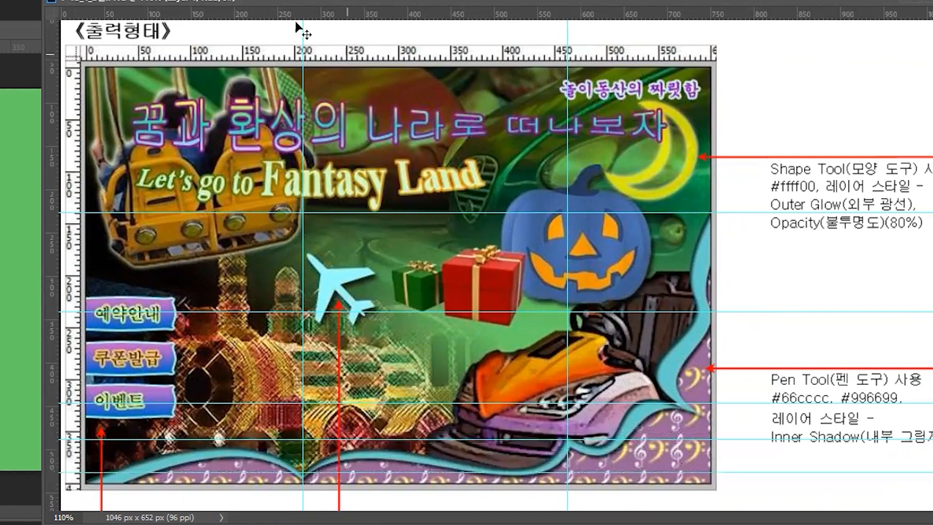
# Add guides to the green document matching the reference: vertical at about 210 and 465 px, horizontal at about 140, 235, 325, 355 and 390 px
pyautogui.moveTo(322, 7); pyautogui.dragTo(627, 10)
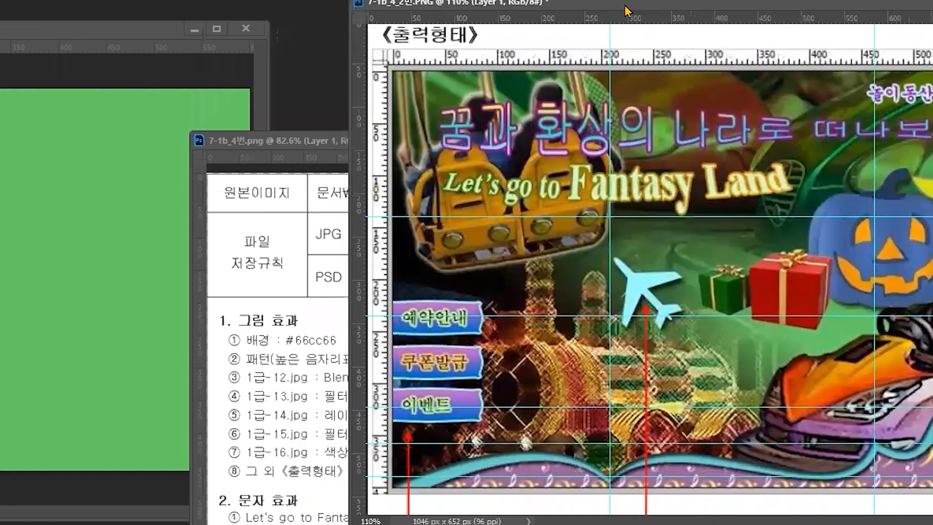
pyautogui.moveTo(713, 2); pyautogui.dragTo(745, 8)
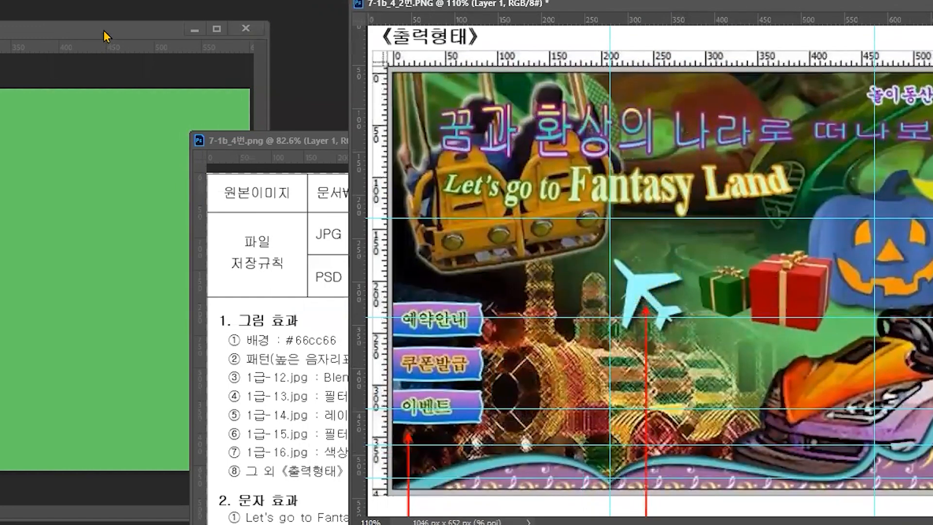
pyautogui.click(105, 31)
pyautogui.moveTo(206, 6); pyautogui.dragTo(180, 3)
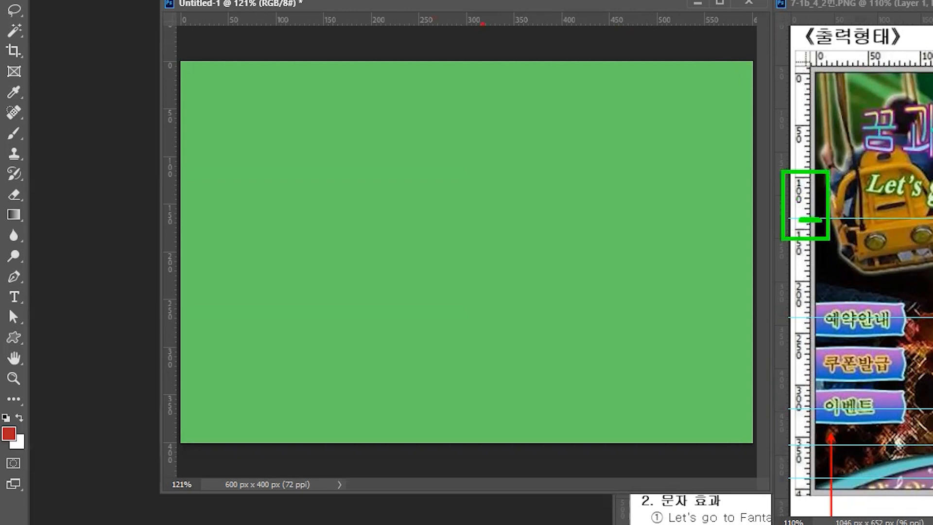
pyautogui.moveTo(495, 21); pyautogui.dragTo(493, 193)
pyautogui.moveTo(167, 122); pyautogui.dragTo(381, 204)
pyautogui.moveTo(175, 115); pyautogui.dragTo(625, 180)
pyautogui.moveTo(591, 22); pyautogui.dragTo(600, 277)
pyautogui.moveTo(573, 23); pyautogui.dragTo(573, 372)
pyautogui.moveTo(571, 22); pyautogui.dragTo(541, 433)
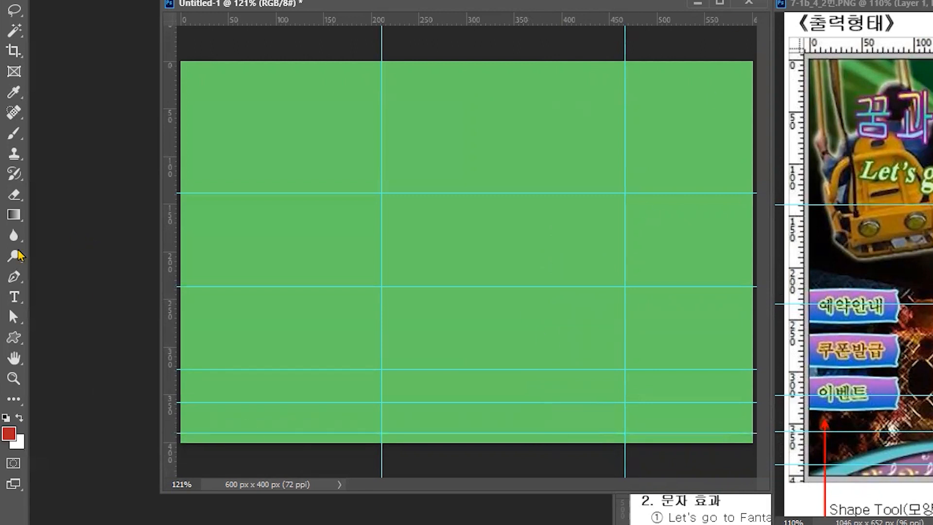
# Activate the Pen tool and enlarge the green document's window so empty space surrounds the canvas
pyautogui.rightClick(13, 276)
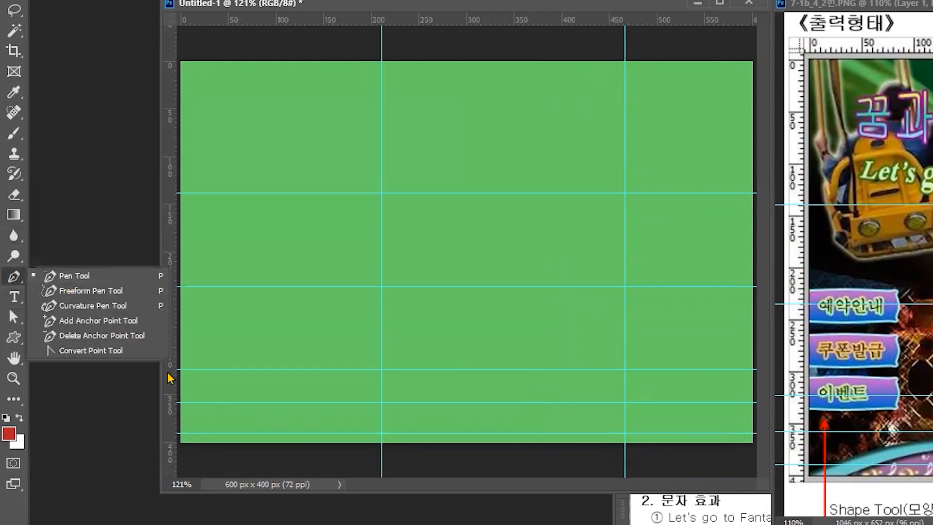
pyautogui.click(7, 278)
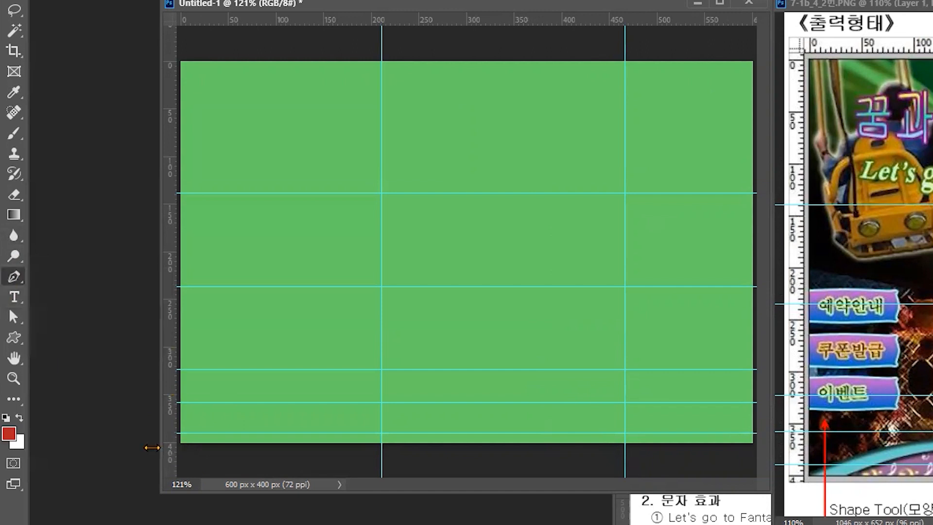
pyautogui.moveTo(159, 448); pyautogui.dragTo(109, 454)
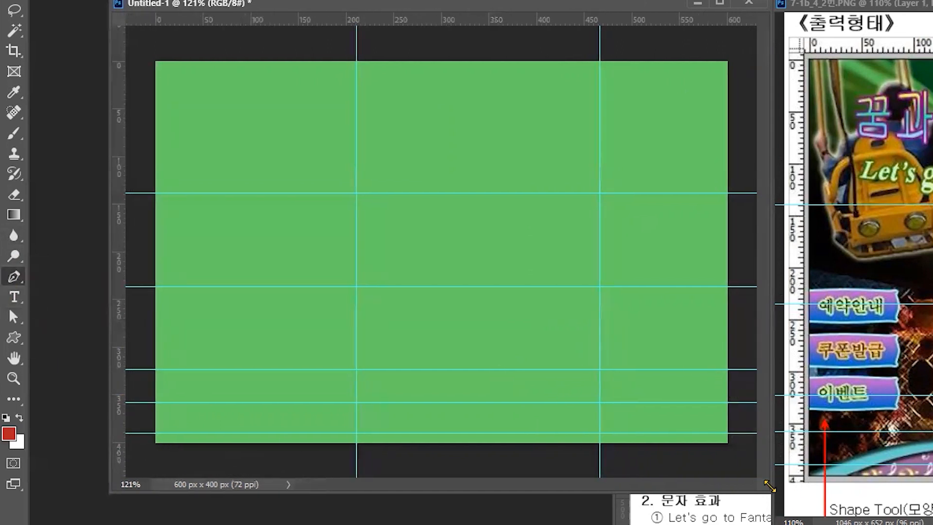
pyautogui.moveTo(812, 524); pyautogui.dragTo(799, 522)
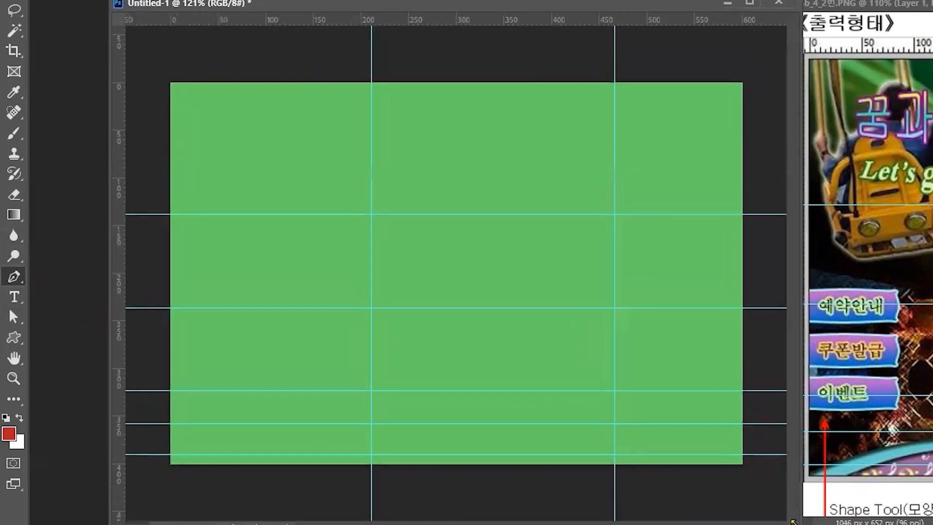
pyautogui.click(13, 278)
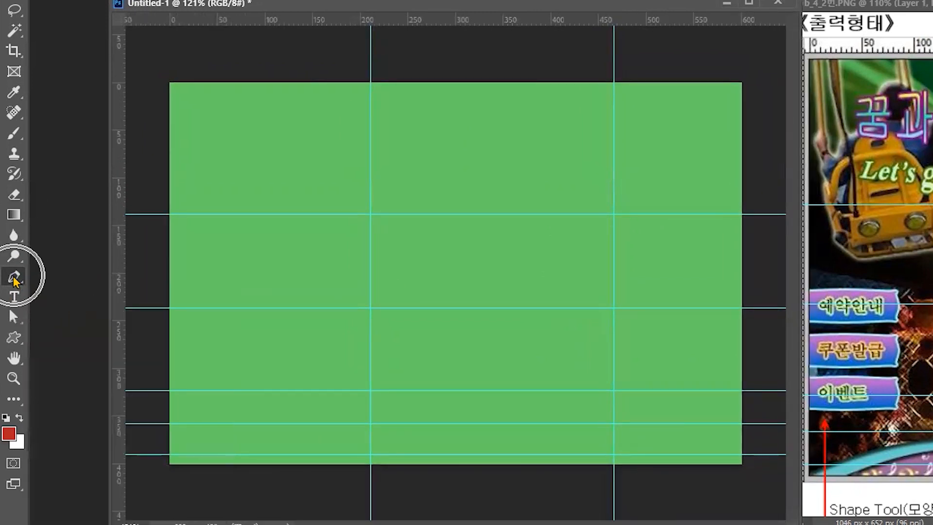
# Draw the bottom wave from just outside the lower-left canvas corner through corner anchors at about (210, 390) and (465, 355) px
pyautogui.click(156, 476)
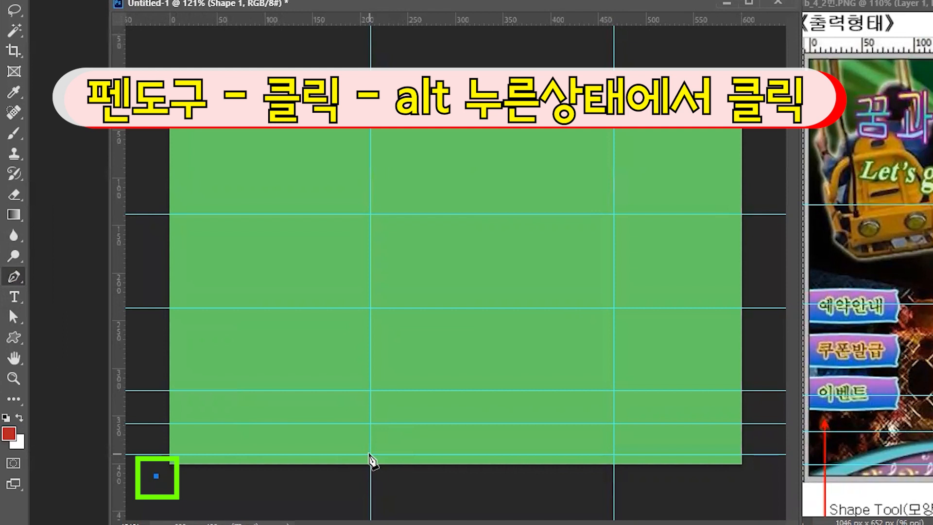
pyautogui.moveTo(369, 453); pyautogui.dragTo(480, 488)
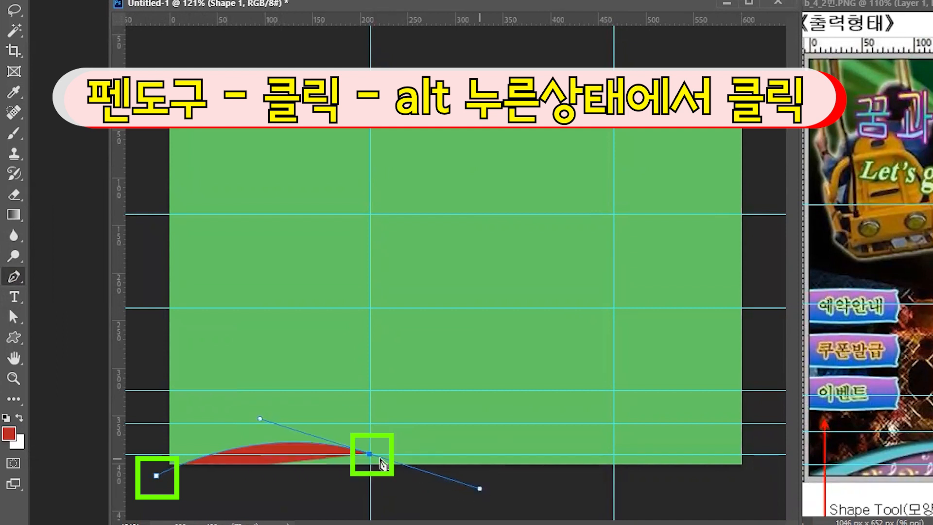
pyautogui.keyDown('alt'); pyautogui.click(369, 455); pyautogui.keyUp('alt')
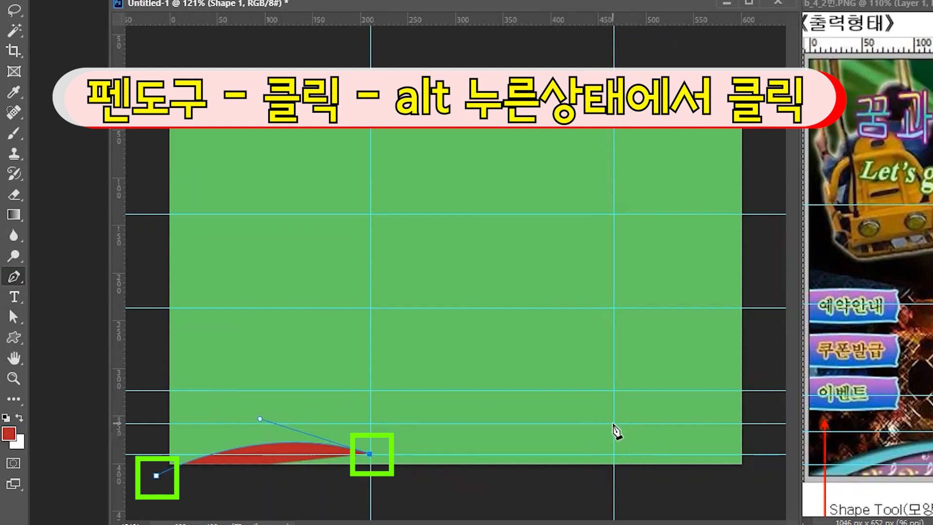
pyautogui.moveTo(613, 423); pyautogui.dragTo(652, 362)
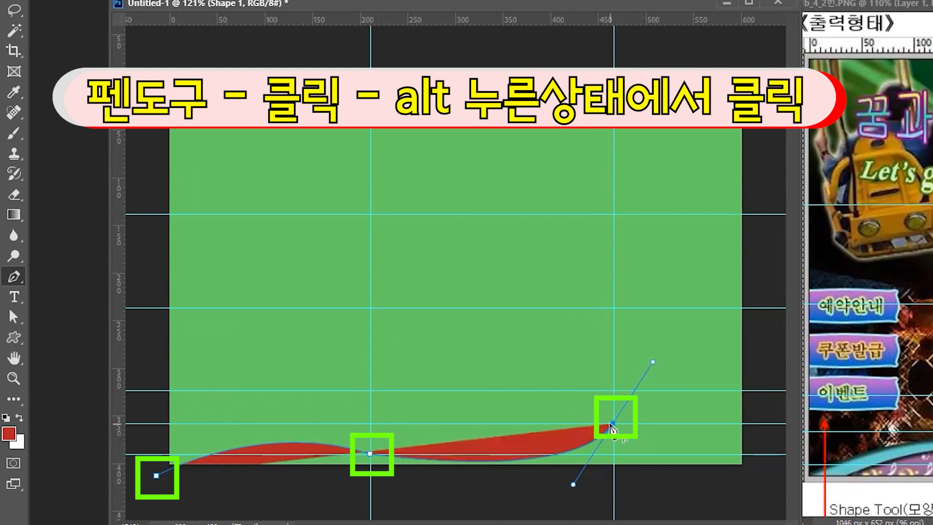
pyautogui.keyDown('alt'); pyautogui.click(611, 425); pyautogui.keyUp('alt')
# Continue the wavy path up the right side with corner anchors at about (550, 325), (575, 235) and (600, 140) px
pyautogui.moveTo(696, 389); pyautogui.dragTo(770, 390)
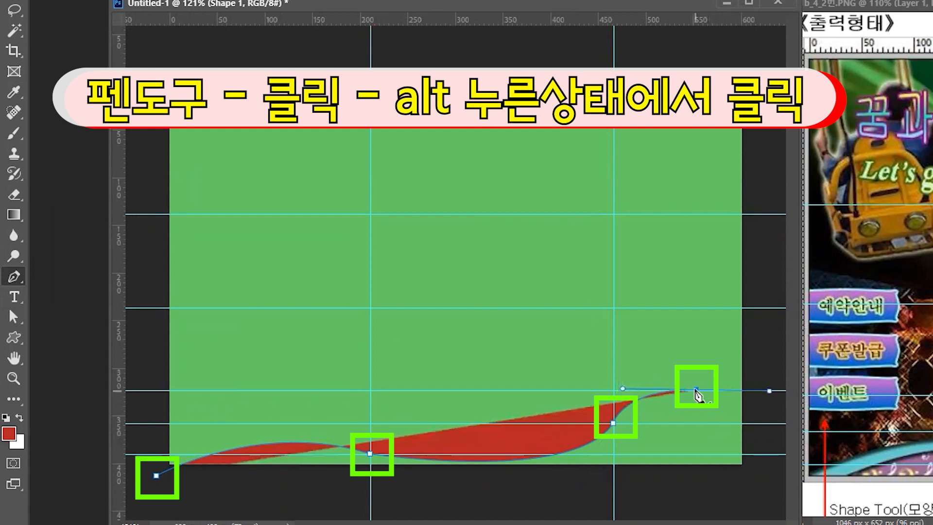
pyautogui.keyDown('alt'); pyautogui.click(695, 389); pyautogui.keyUp('alt')
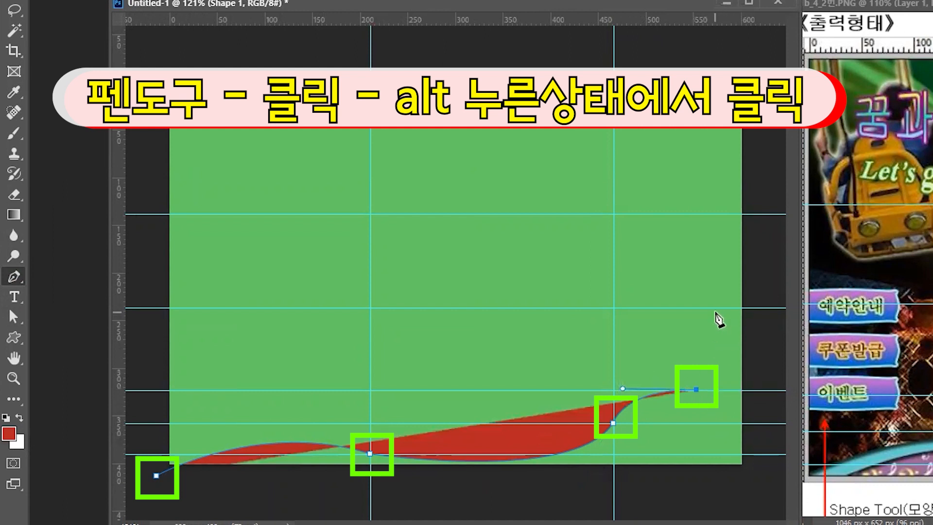
pyautogui.moveTo(718, 309); pyautogui.dragTo(778, 252)
pyautogui.keyDown('alt'); pyautogui.click(718, 310); pyautogui.keyUp('alt')
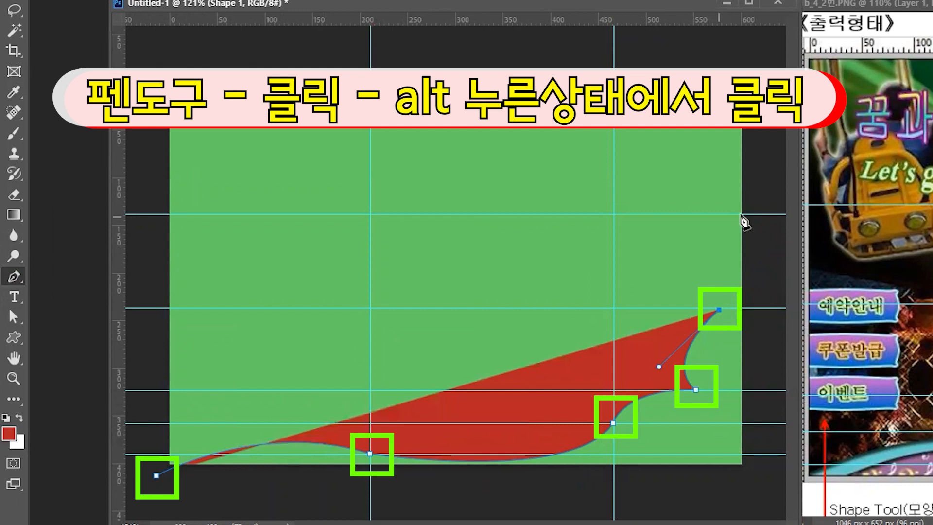
pyautogui.moveTo(743, 214); pyautogui.dragTo(793, 160)
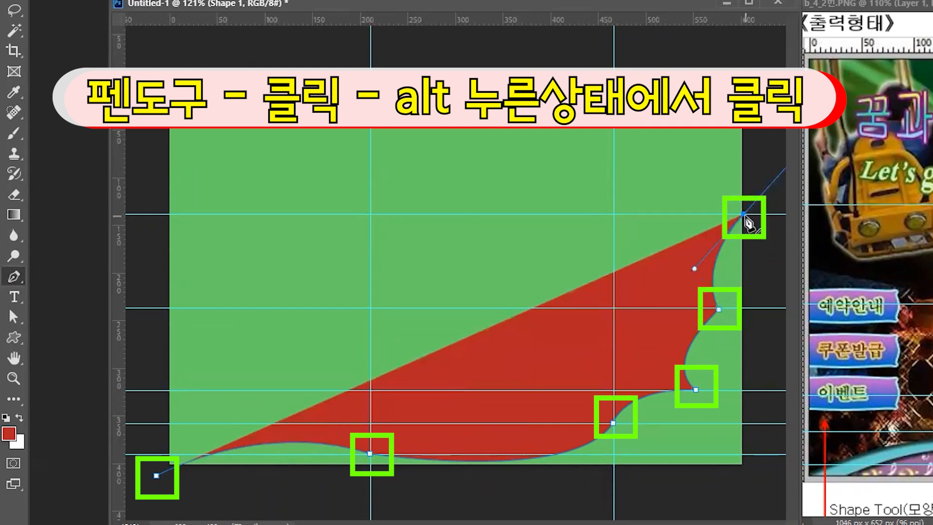
pyautogui.keyDown('alt'); pyautogui.click(743, 214); pyautogui.keyUp('alt')
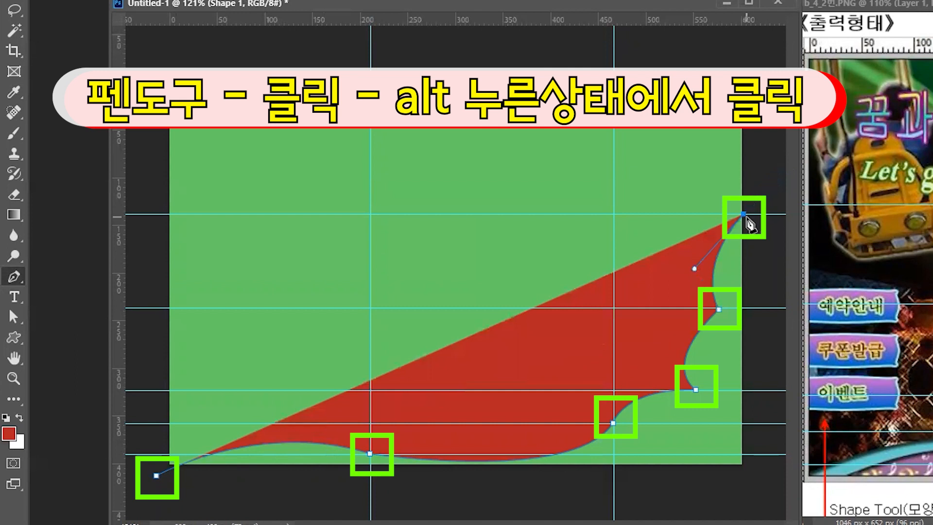
# Close the wavy shape with two straight corners outside the canvas, below its lower-right and lower-left corners
pyautogui.click(770, 488)
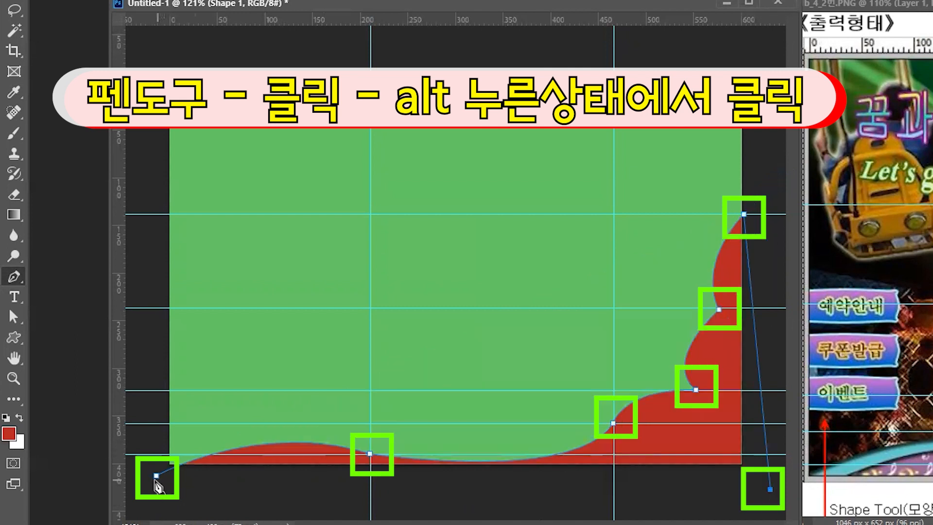
pyautogui.click(167, 505)
pyautogui.click(156, 476)
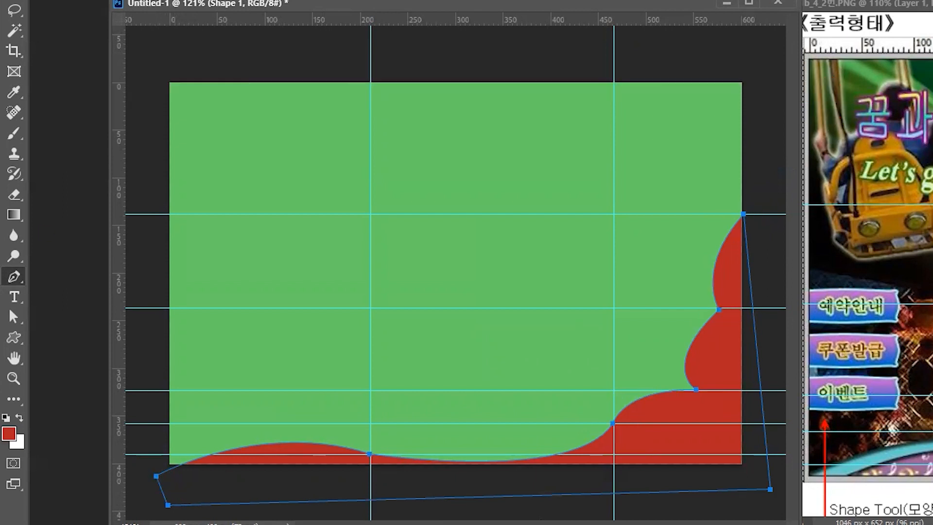
# Examine the reference image's Pen Tool note for the wavy border's colors and layer style
pyautogui.press('v')
pyautogui.moveTo(908, 5); pyautogui.dragTo(524, 0)
pyautogui.scroll(-3, 747, 459)
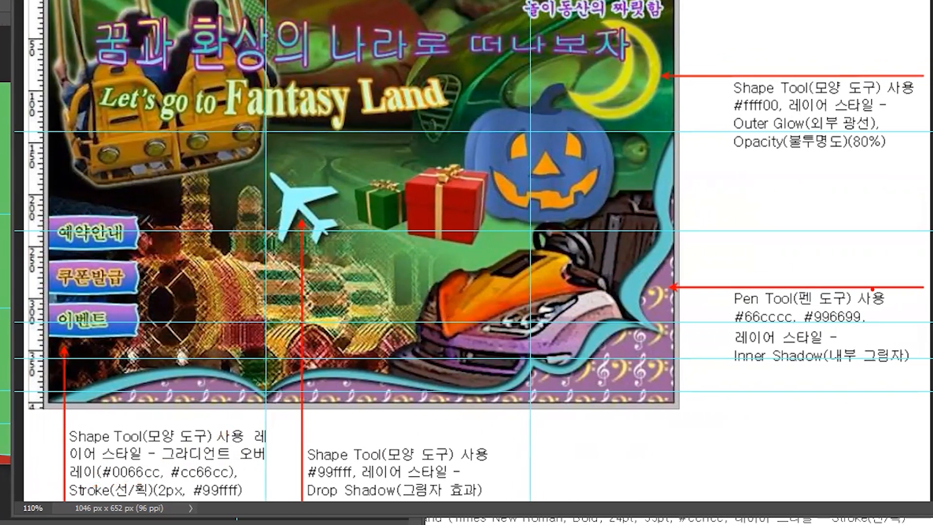
pyautogui.moveTo(731, 306); pyautogui.dragTo(797, 331)
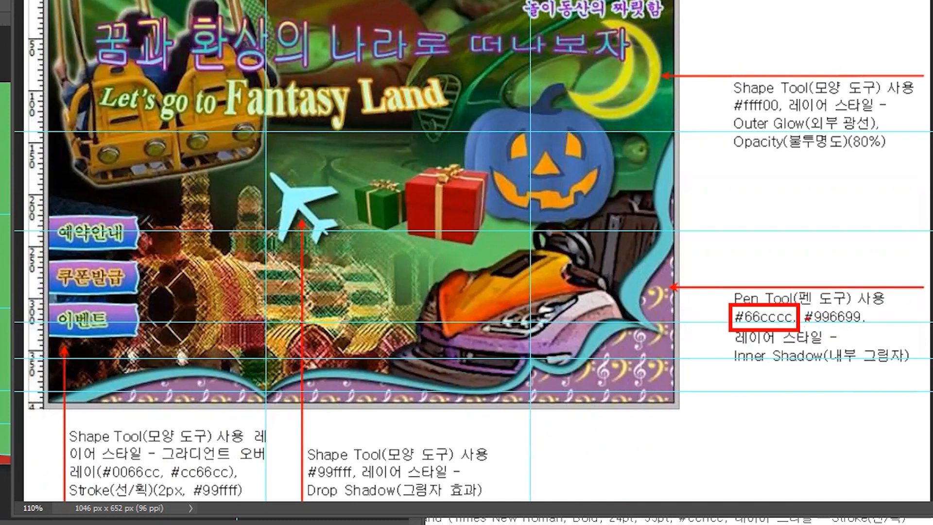
pyautogui.moveTo(816, 311); pyautogui.dragTo(877, 331)
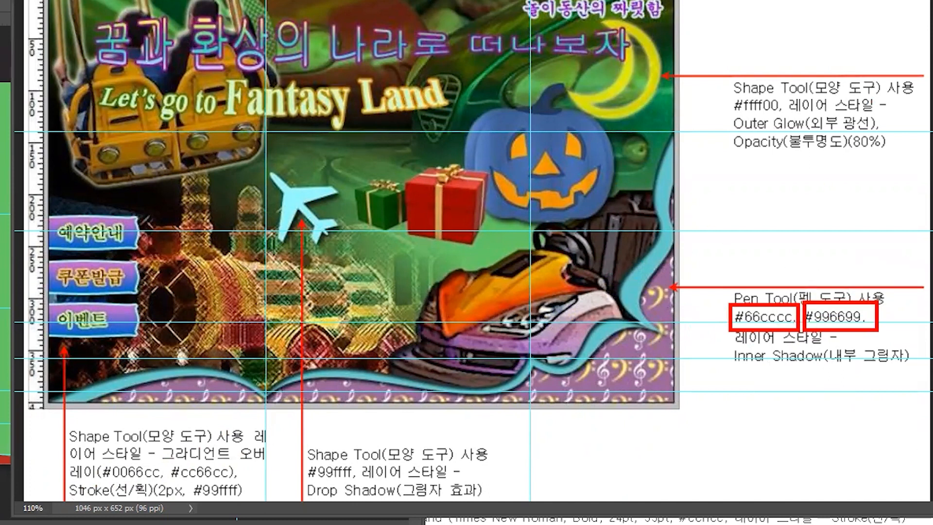
pyautogui.press('Escape')
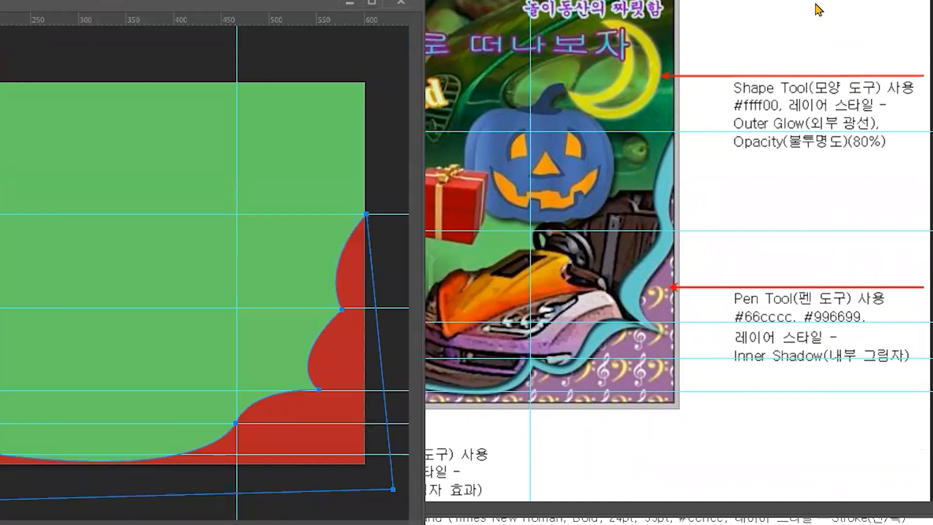
# Set the fill color of the wavy shape to #66cccc
pyautogui.click(793, 5)
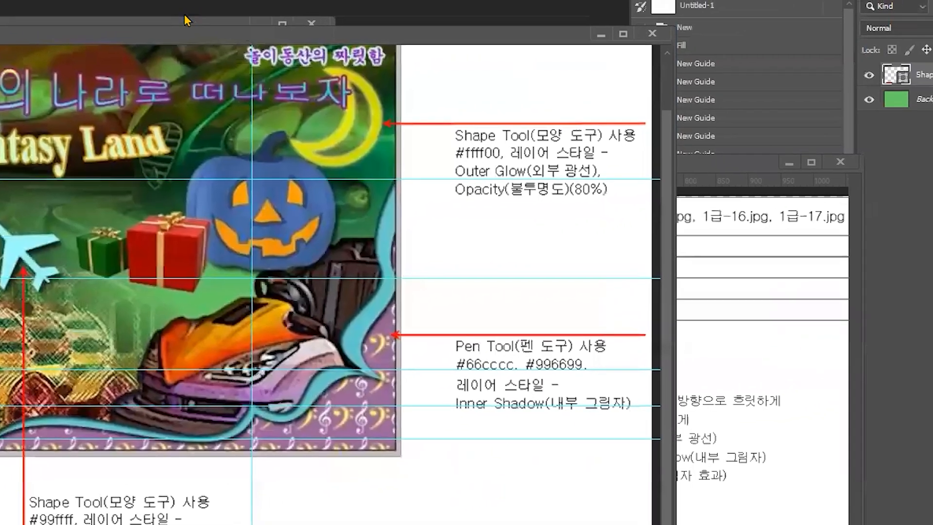
pyautogui.click(226, 11)
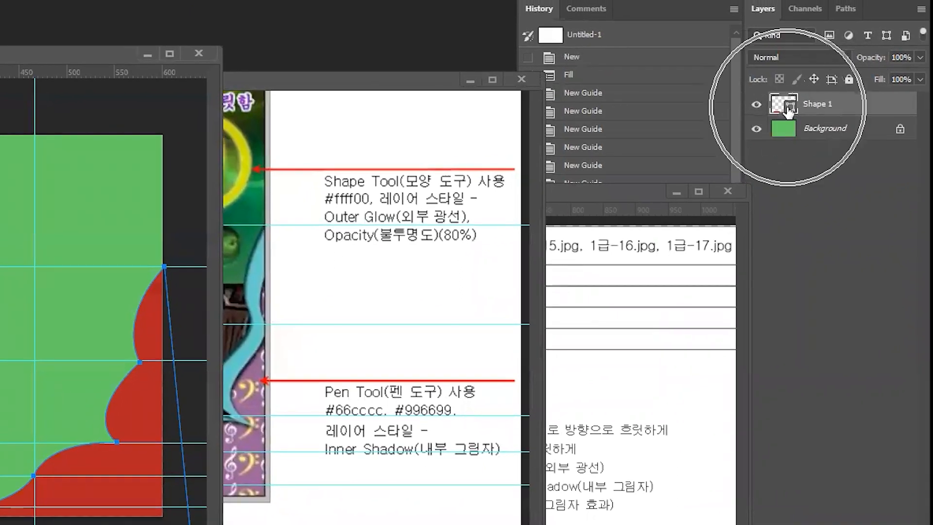
pyautogui.doubleClick(788, 108)
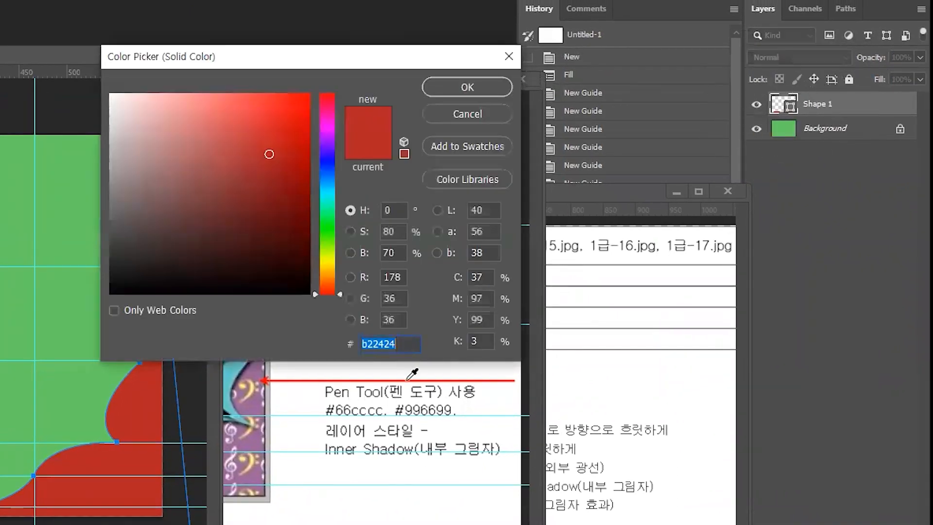
pyautogui.write('66cc')
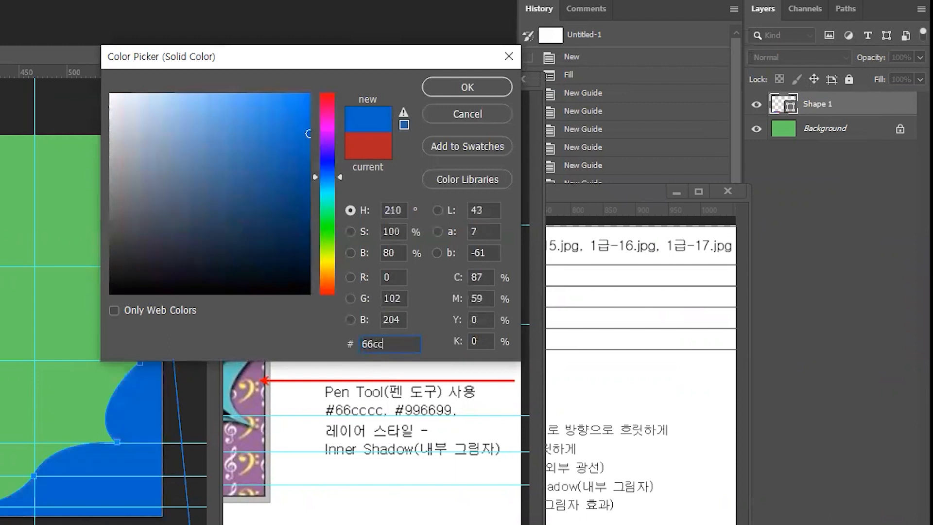
pyautogui.write('cc')
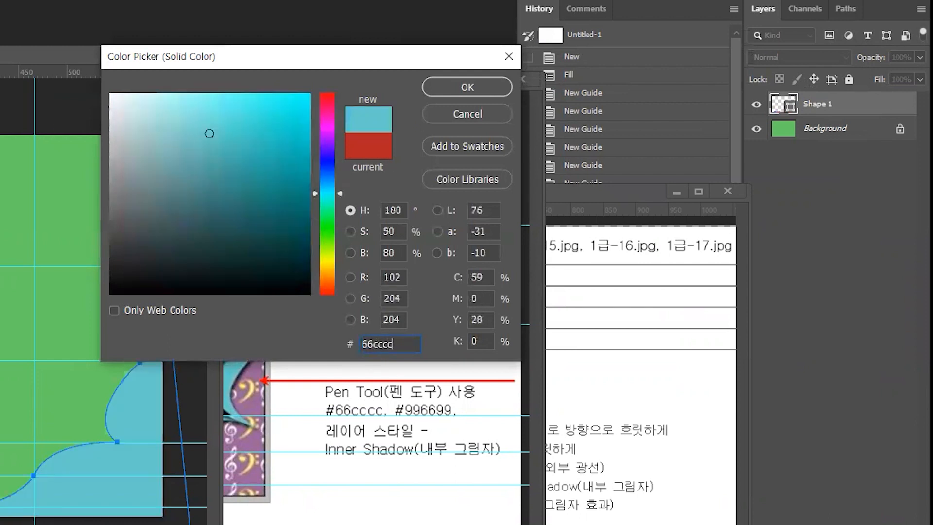
pyautogui.click(480, 89)
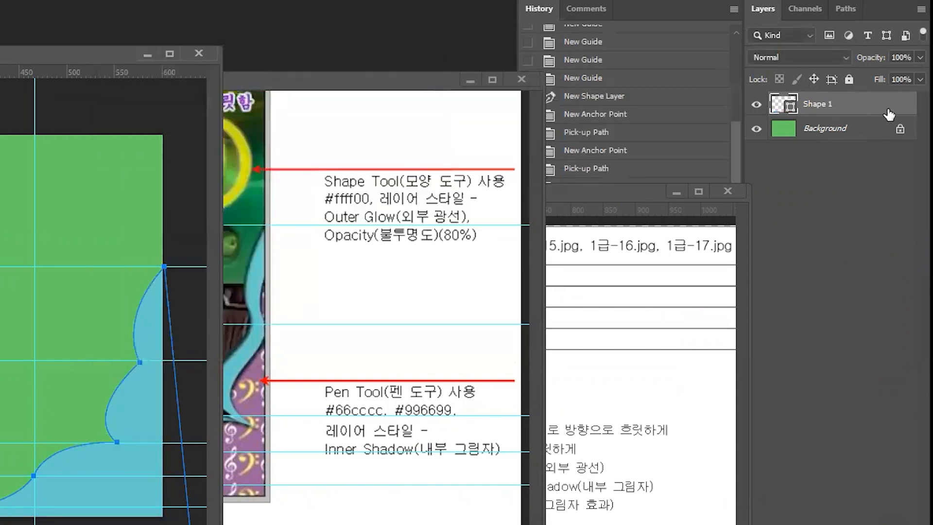
# Move the reference image beside the green document and select the wavy shape's path with the Pen tool active
pyautogui.moveTo(301, 81); pyautogui.dragTo(695, 84)
pyautogui.moveTo(460, 84); pyautogui.dragTo(639, 106)
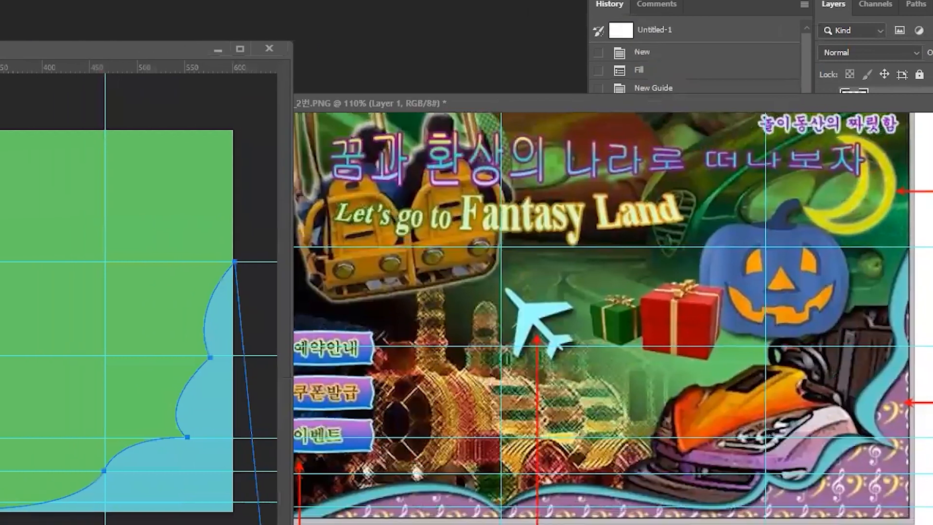
pyautogui.rightClick(12, 295)
pyautogui.click(12, 295)
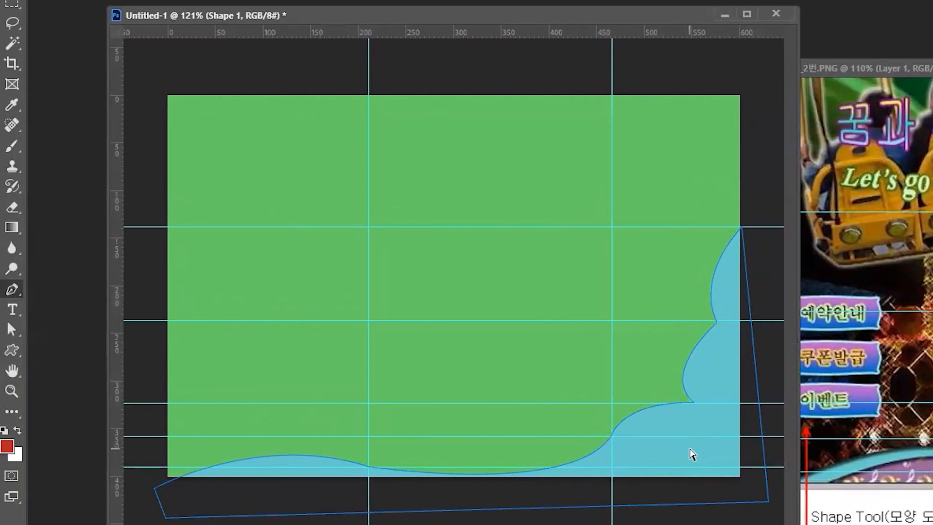
pyautogui.keyDown('ctrl'); pyautogui.click(692, 454); pyautogui.keyUp('ctrl')
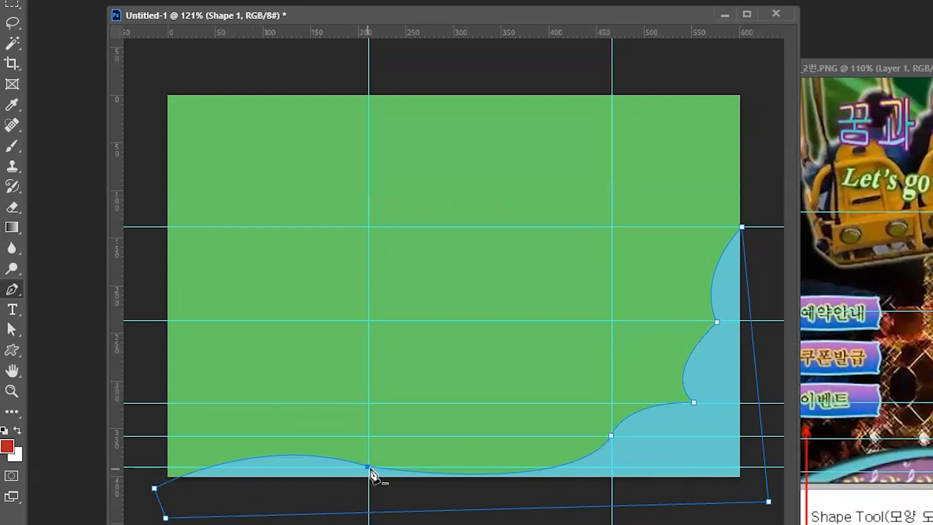
# Clear all guides from the green document so the path's anchor points can be picked
pyautogui.moveTo(366, 467); pyautogui.dragTo(369, 467)
pyautogui.click(261, 0)
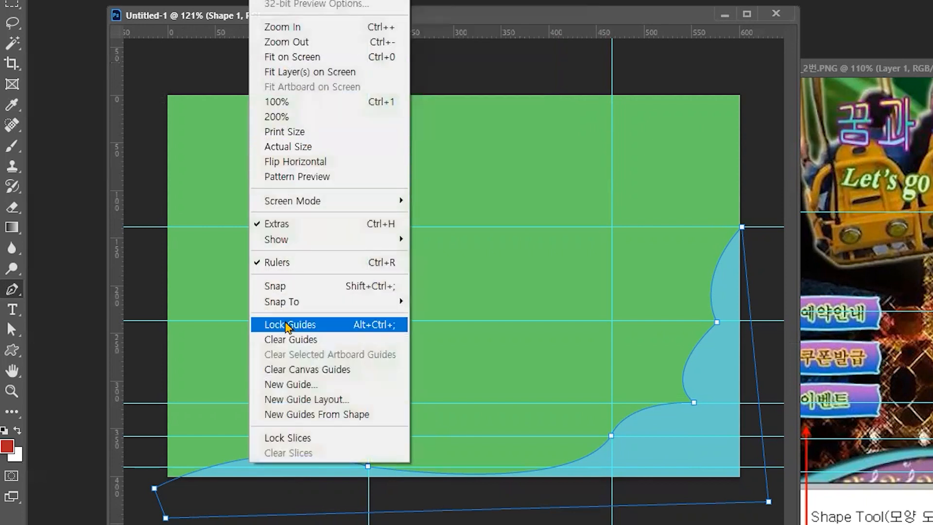
pyautogui.click(305, 339)
# Reshape the bottom wave into two upward bulges meeting at the anchor near 210 px, and pull the next anchor's handle lower and farther left
pyautogui.keyDown('ctrl'); pyautogui.click(368, 468); pyautogui.keyUp('ctrl')
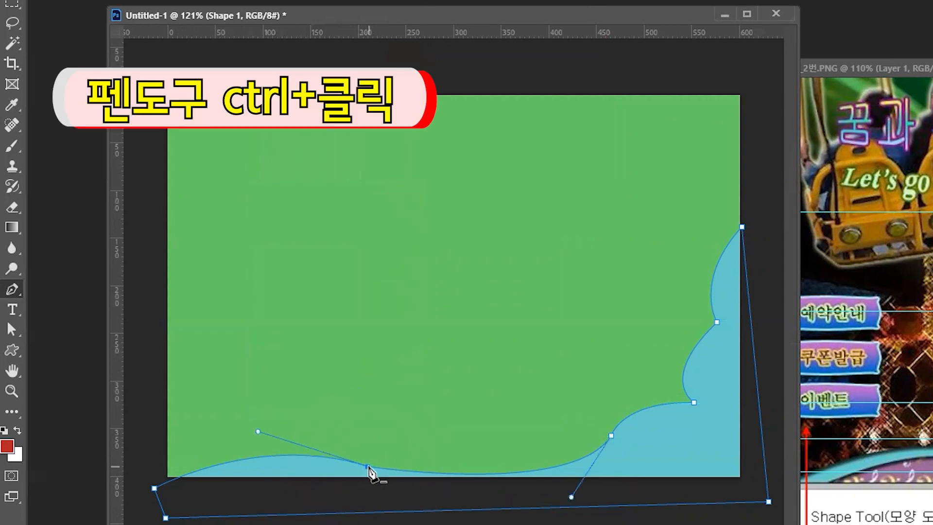
pyautogui.moveTo(258, 431); pyautogui.dragTo(244, 416)
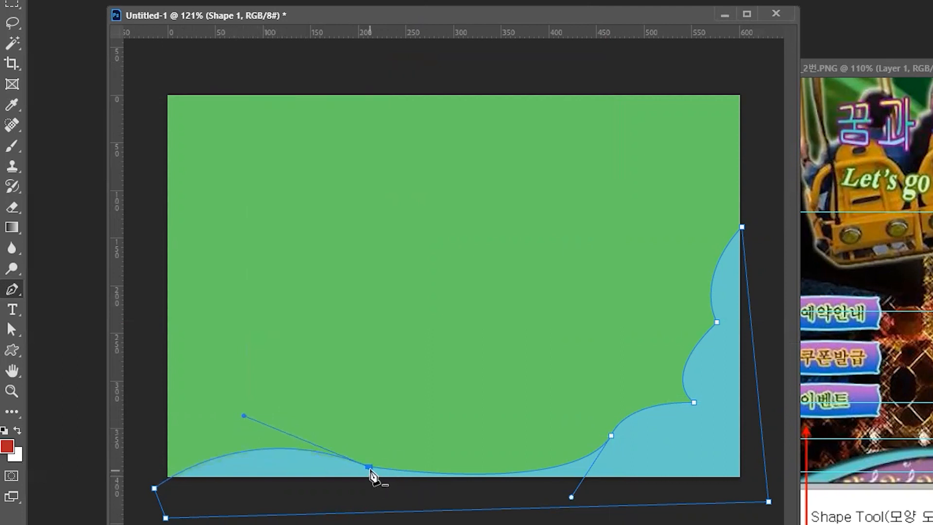
pyautogui.moveTo(367, 466); pyautogui.dragTo(410, 404)
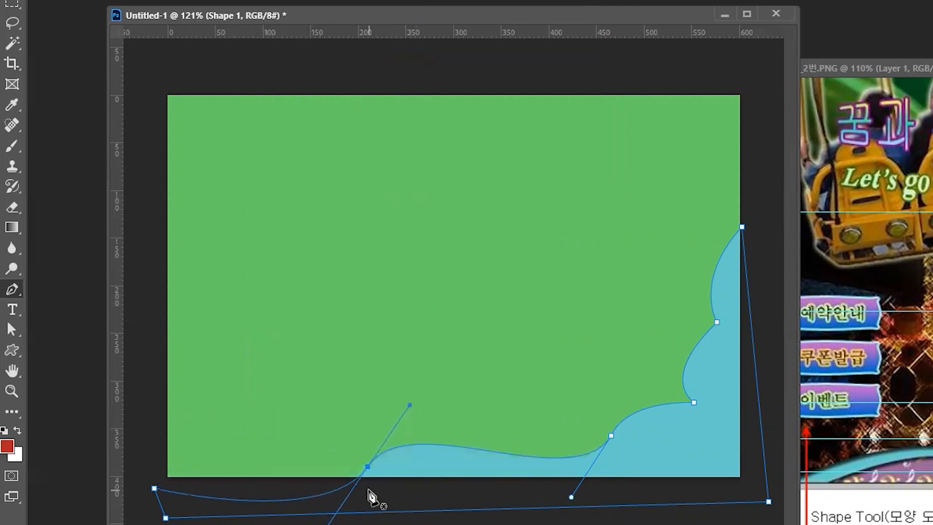
pyautogui.moveTo(328, 523); pyautogui.dragTo(270, 404)
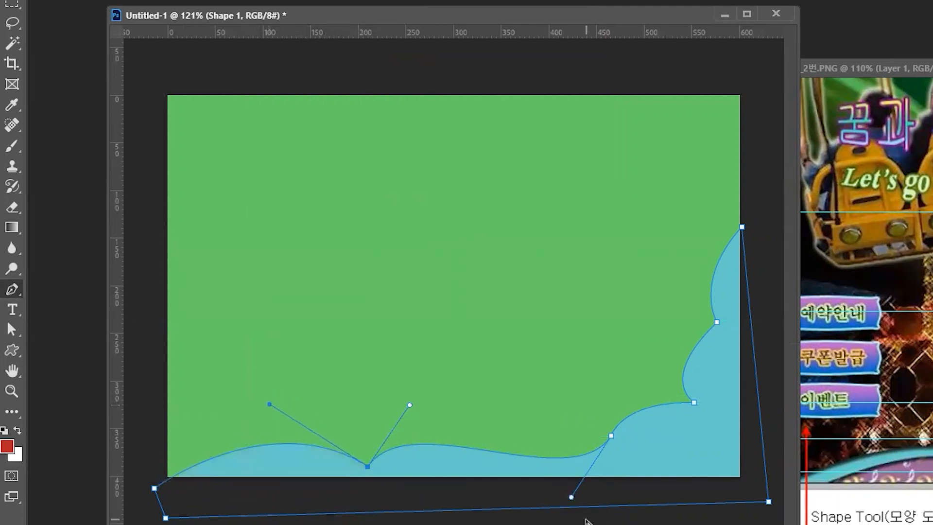
pyautogui.moveTo(571, 497); pyautogui.dragTo(511, 507)
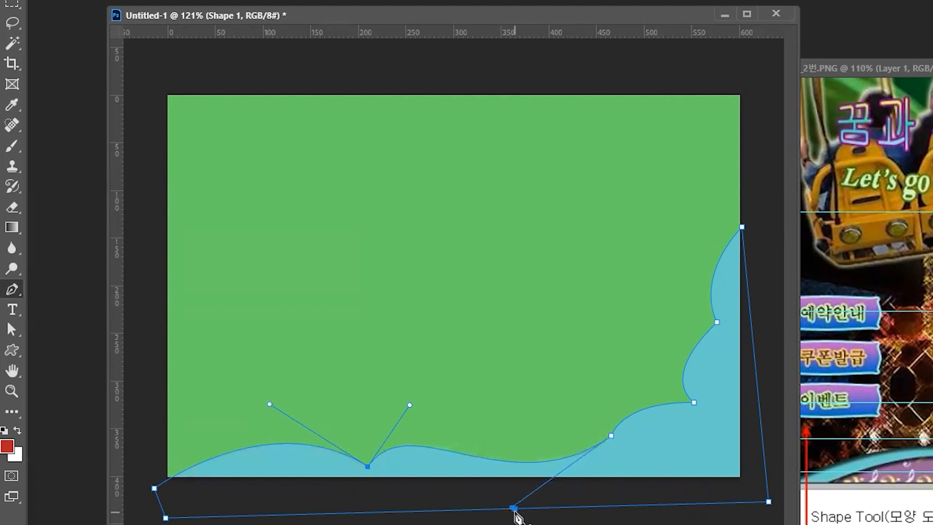
# Lower the anchor near 465 px slightly and pull its new handle rightward, and pull a handle up and right from the anchor near 575 px
pyautogui.click(410, 406)
pyautogui.keyDown('ctrl'); pyautogui.click(611, 439); pyautogui.keyUp('ctrl')
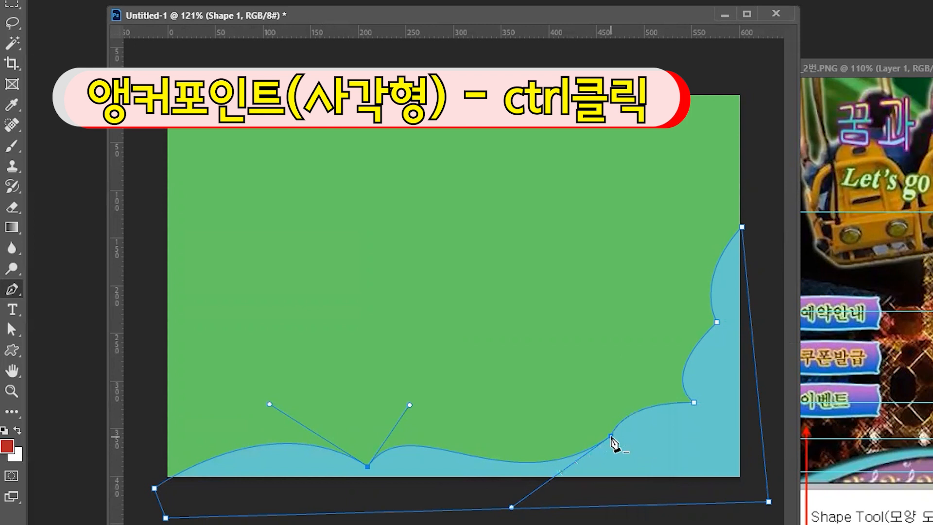
pyautogui.moveTo(609, 436)
pyautogui.mouseDown()
pyautogui.moveTo(599, 435)
pyautogui.moveTo(610, 442)
pyautogui.mouseUp()
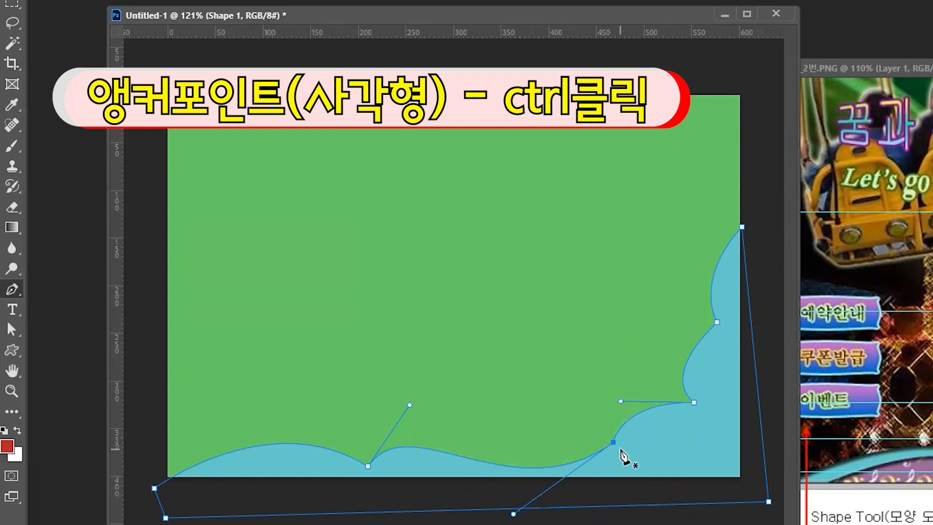
pyautogui.moveTo(613, 442); pyautogui.dragTo(674, 377)
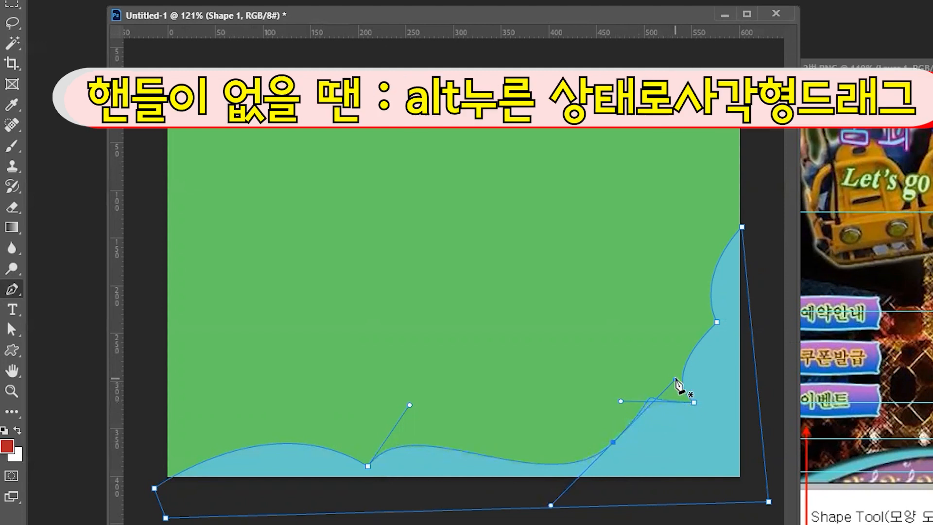
pyautogui.moveTo(675, 380); pyautogui.dragTo(685, 454)
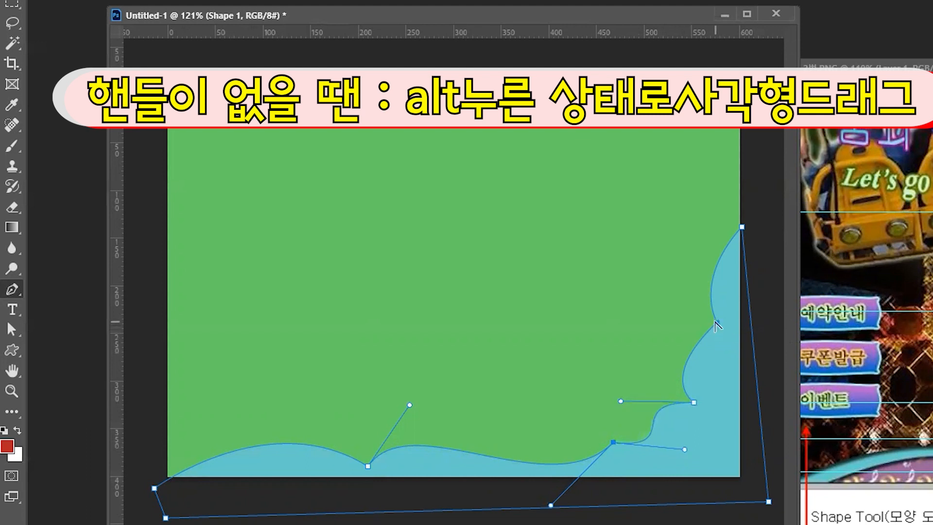
pyautogui.moveTo(716, 322); pyautogui.dragTo(766, 280)
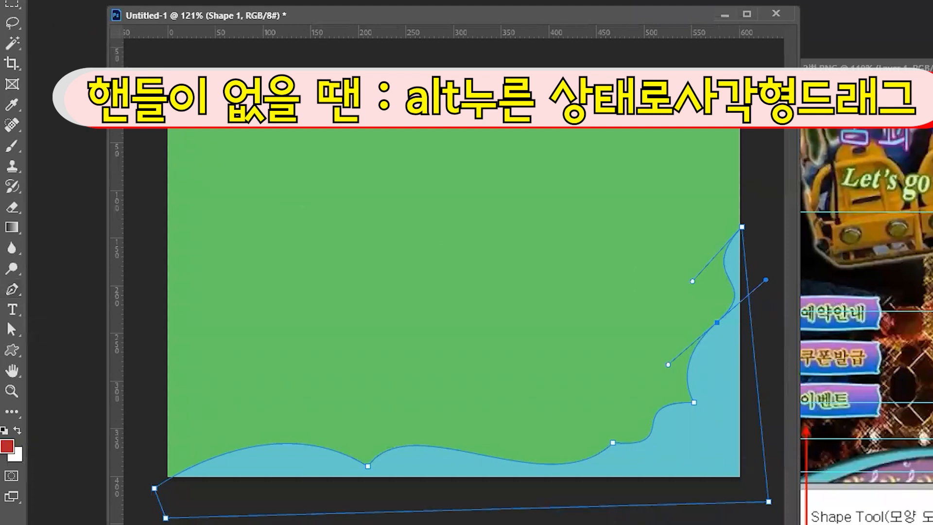
# Compare the wavy shape with the reference image and apply an Inner Shadow layer style to Shape 1
pyautogui.moveTo(875, 69); pyautogui.dragTo(452, 50)
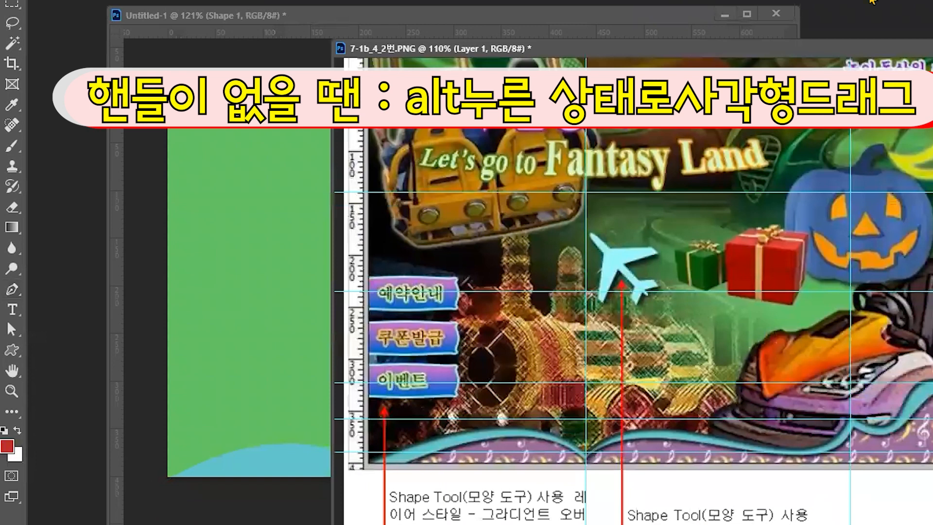
pyautogui.click(634, 17)
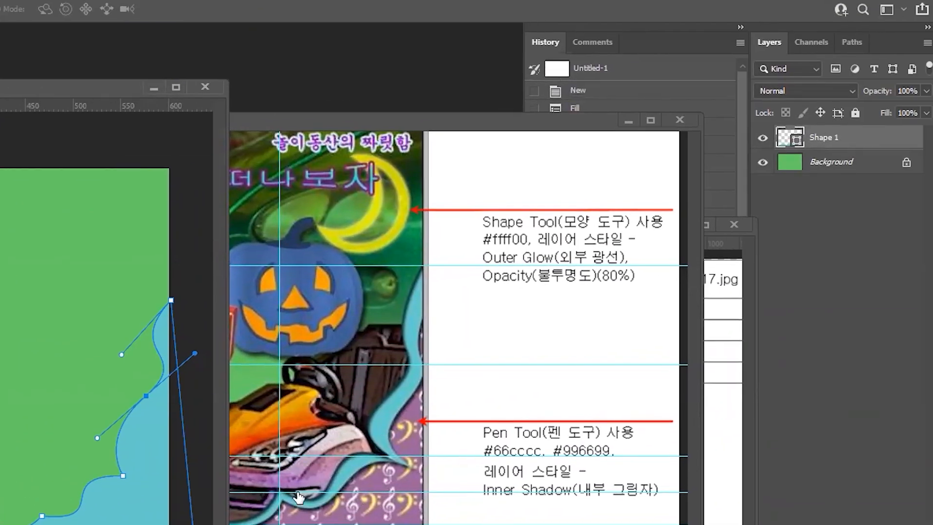
pyautogui.doubleClick(867, 138)
pyautogui.click(155, 205)
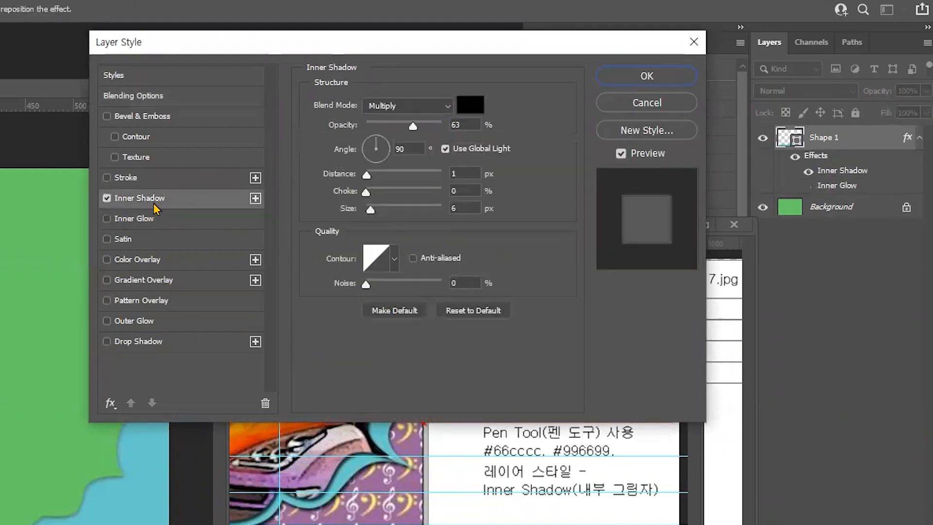
pyautogui.click(646, 76)
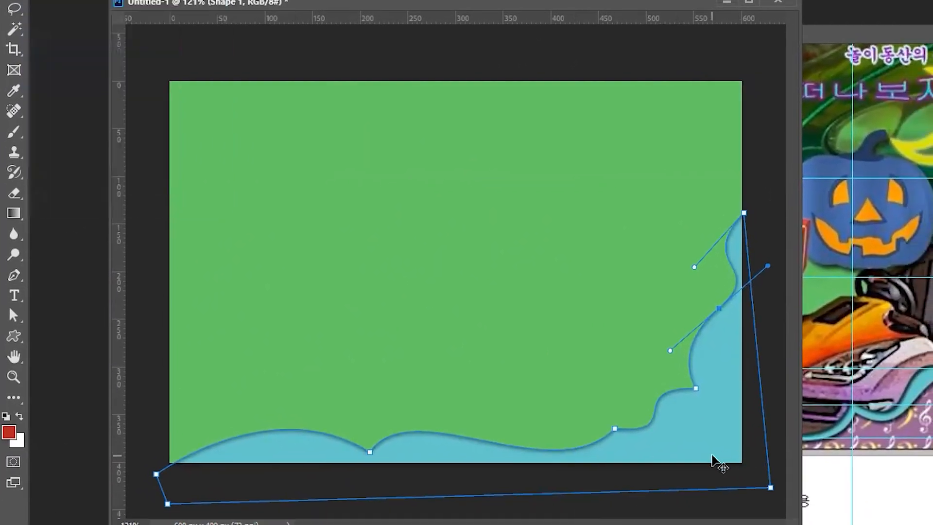
# Duplicate the wavy shape slightly lower than the original and set the copy's fill color to #996699
pyautogui.moveTo(692, 432); pyautogui.dragTo(702, 453)
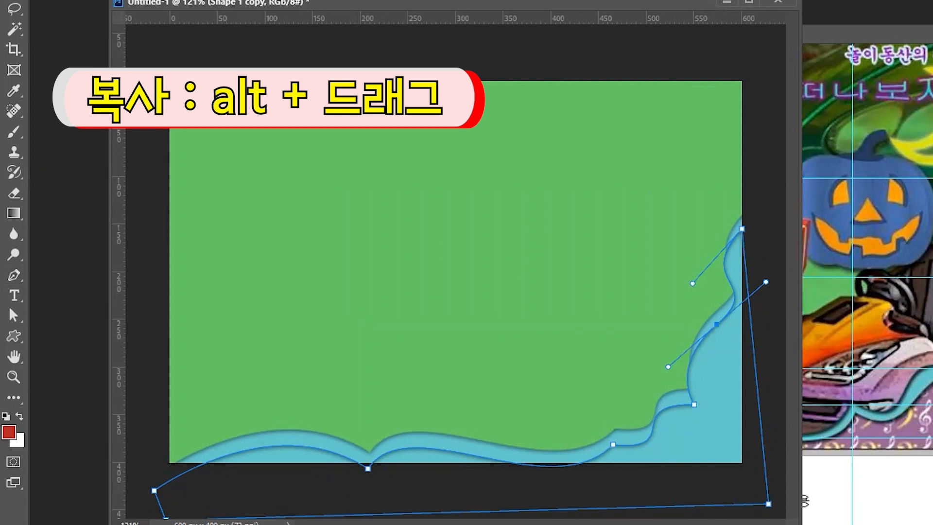
pyautogui.moveTo(909, 359); pyautogui.dragTo(897, 429)
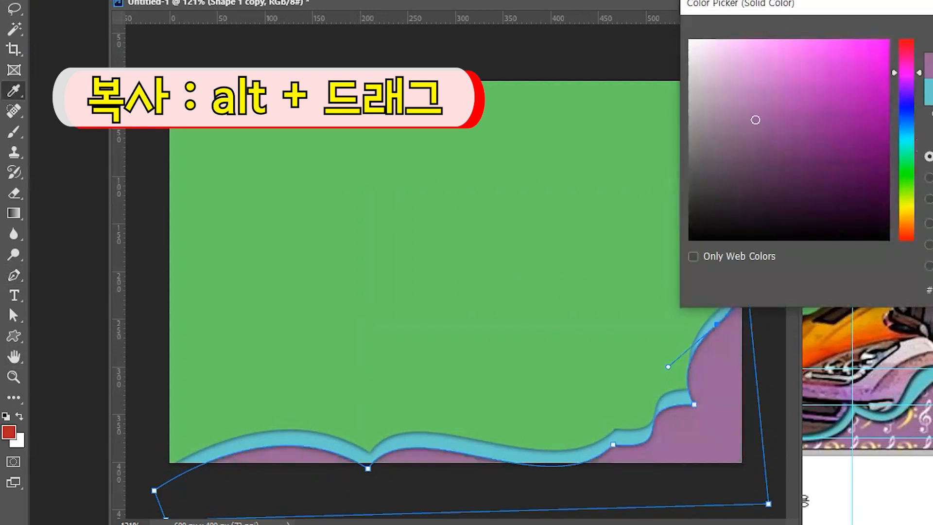
pyautogui.press('Return')
# With the Pen tool, raise the purple copy's bottom anchors near 210 px and 465 px closer to the cyan edge
pyautogui.click(13, 316)
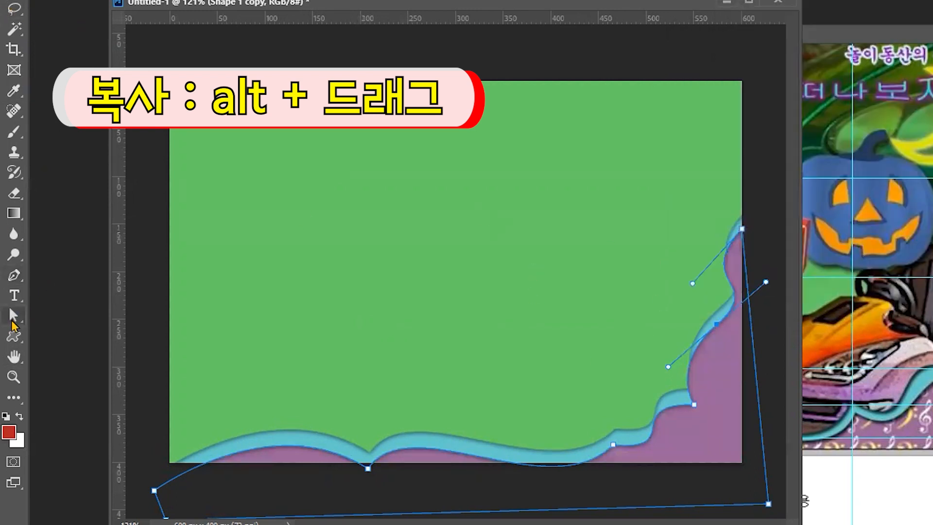
pyautogui.click(14, 275)
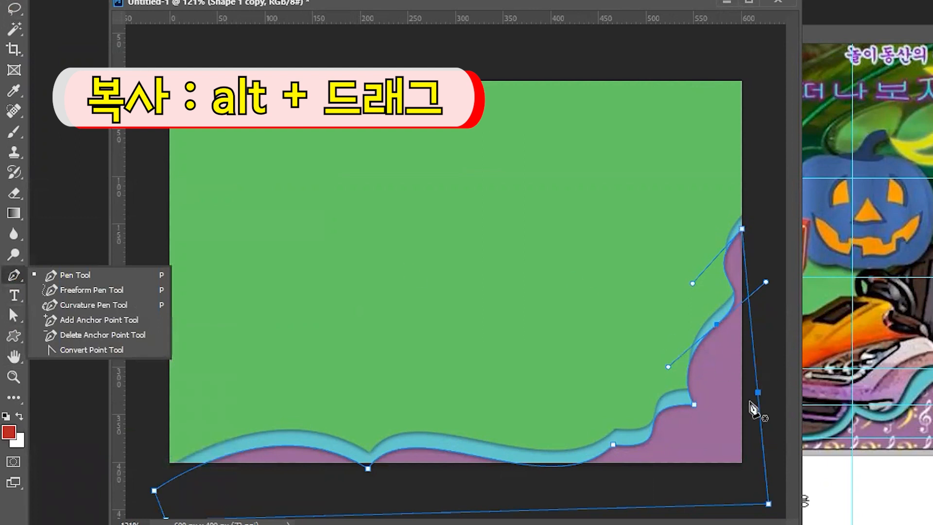
pyautogui.click(723, 408)
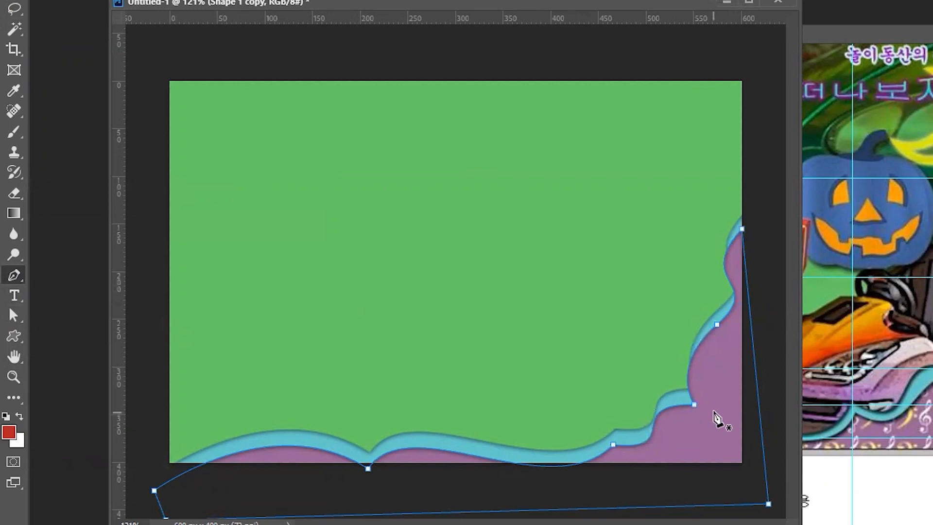
pyautogui.moveTo(367, 470); pyautogui.dragTo(369, 461)
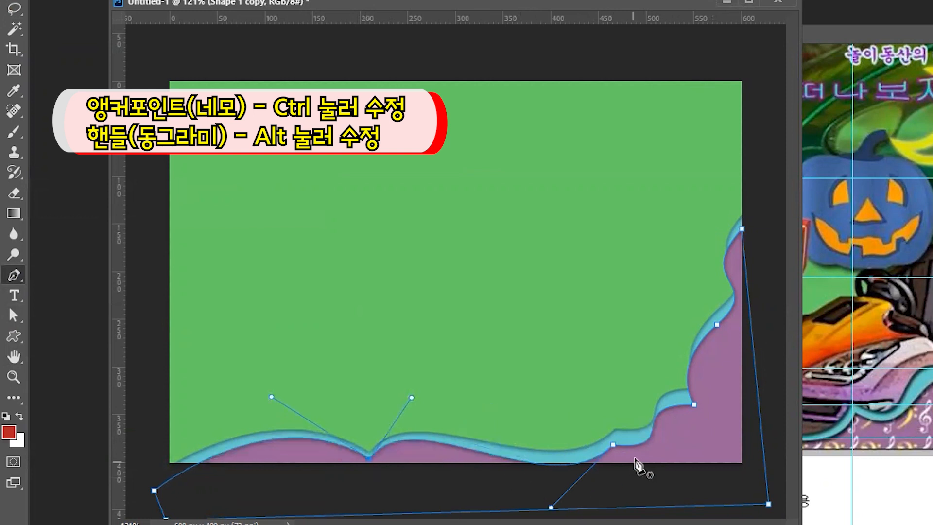
pyautogui.moveTo(613, 444); pyautogui.dragTo(616, 437)
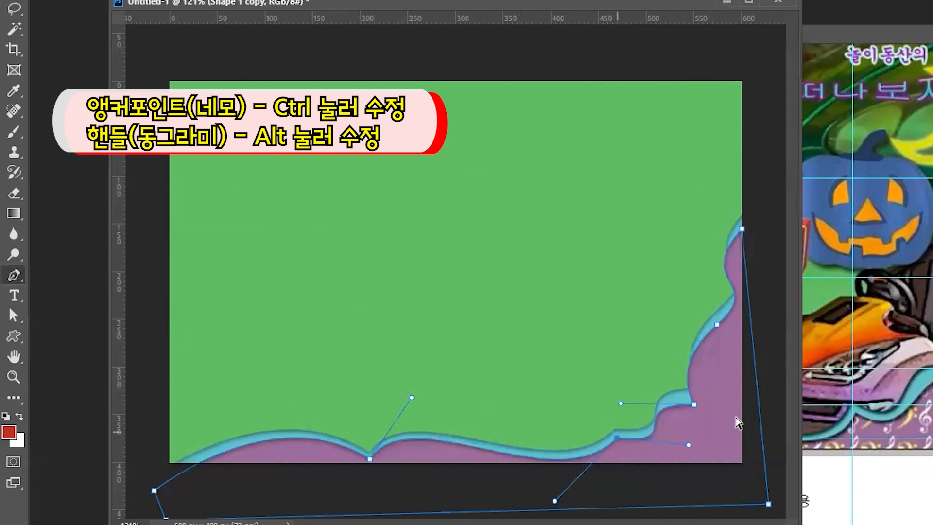
# Move the purple copy's anchors near 550 px and 575 px to the right and shorten the top anchor's handle
pyautogui.moveTo(696, 406)
pyautogui.mouseDown()
pyautogui.moveTo(710, 408)
pyautogui.moveTo(710, 396)
pyautogui.mouseUp()
pyautogui.moveTo(717, 332); pyautogui.dragTo(727, 325)
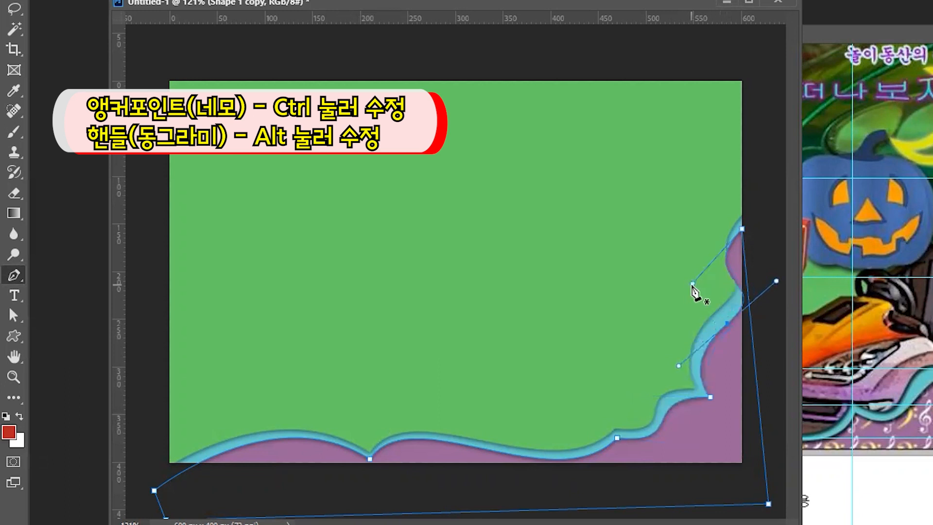
pyautogui.moveTo(693, 285); pyautogui.dragTo(714, 268)
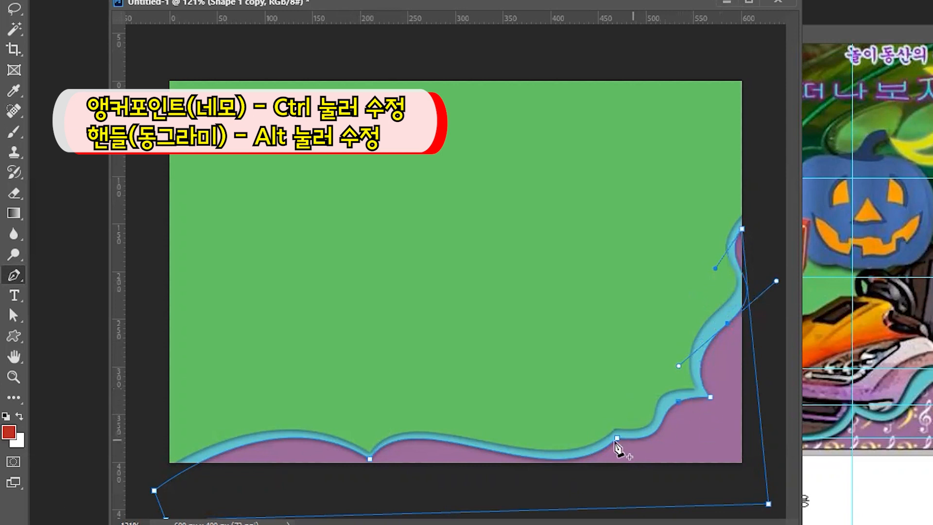
# Move the reference image aside, adjust the handle of the purple copy's anchor near 465 px, raise that anchor slightly, and finish path editing
pyautogui.click(871, 30)
pyautogui.moveTo(860, 41); pyautogui.dragTo(932, 53)
pyautogui.click(643, 3)
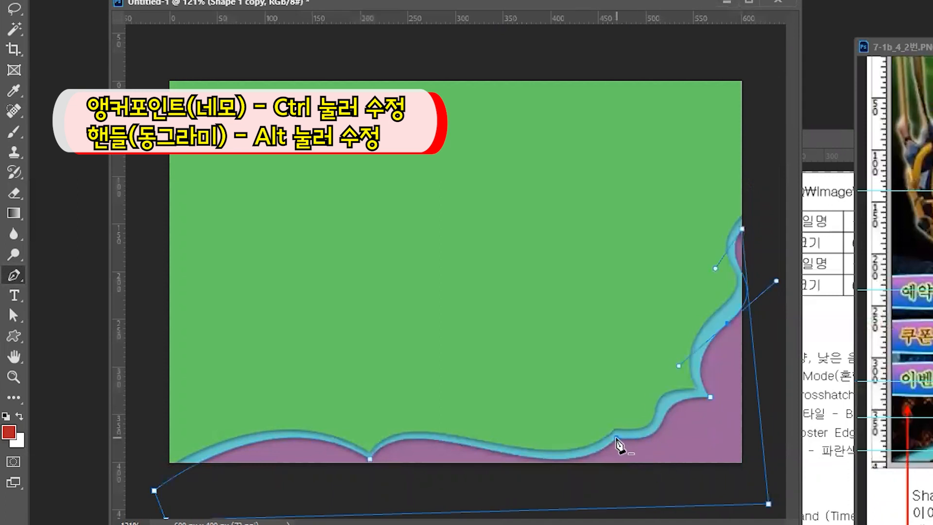
pyautogui.moveTo(616, 438); pyautogui.dragTo(692, 451)
pyautogui.moveTo(617, 439); pyautogui.dragTo(615, 432)
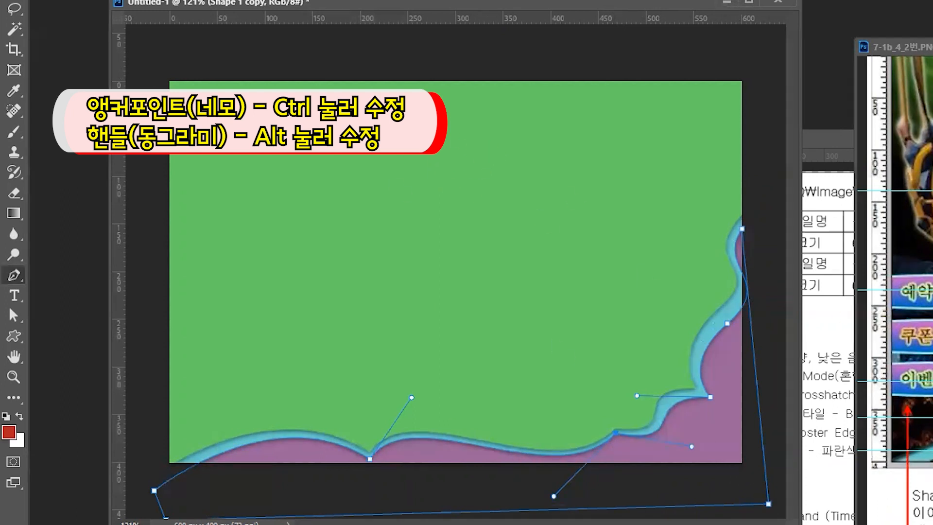
pyautogui.press('v')
pyautogui.click(714, 445)
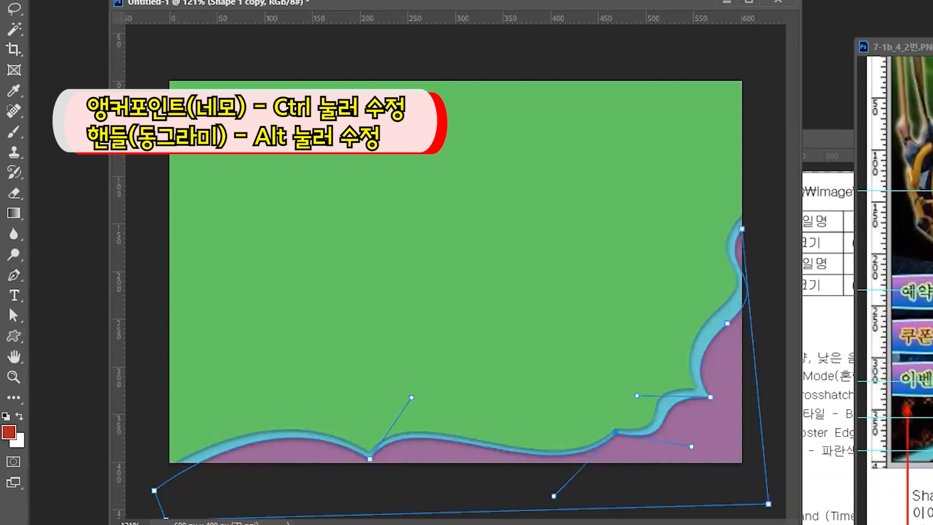
# Bring the reference image to the front, show its rulers and clear all its guides
pyautogui.moveTo(931, 48); pyautogui.dragTo(836, 53)
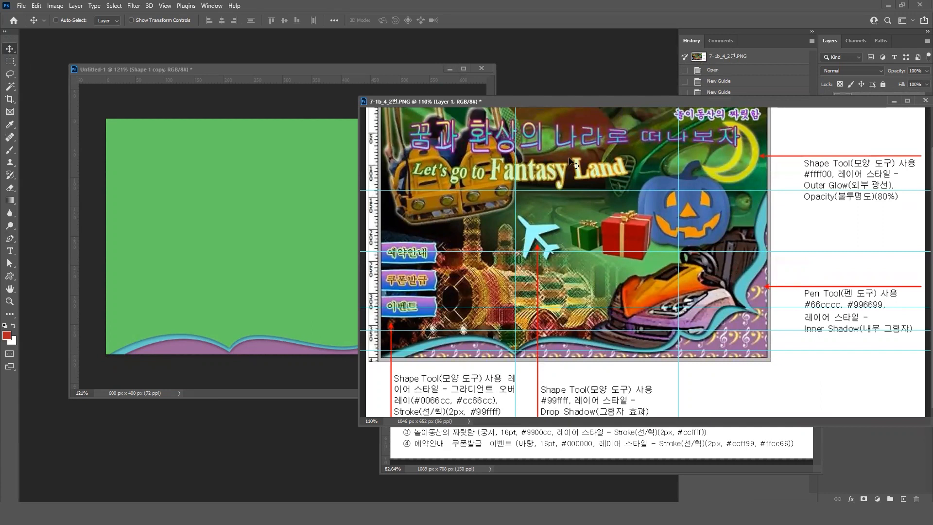
pyautogui.hotkey('ctrl', 'r')
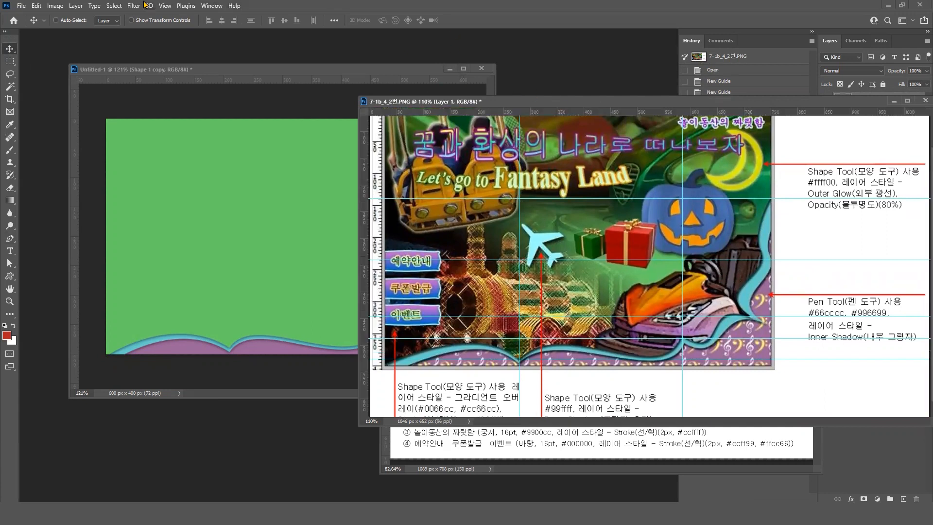
pyautogui.click(163, 6)
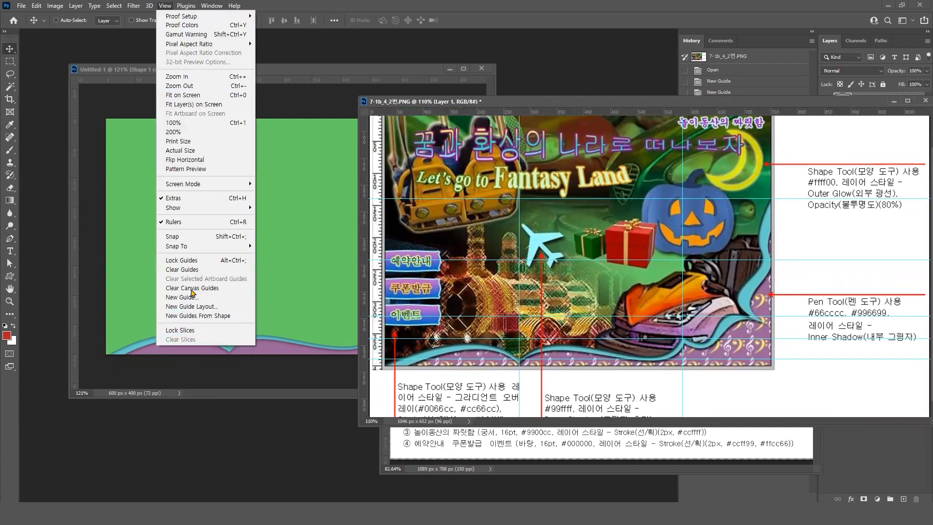
pyautogui.click(189, 270)
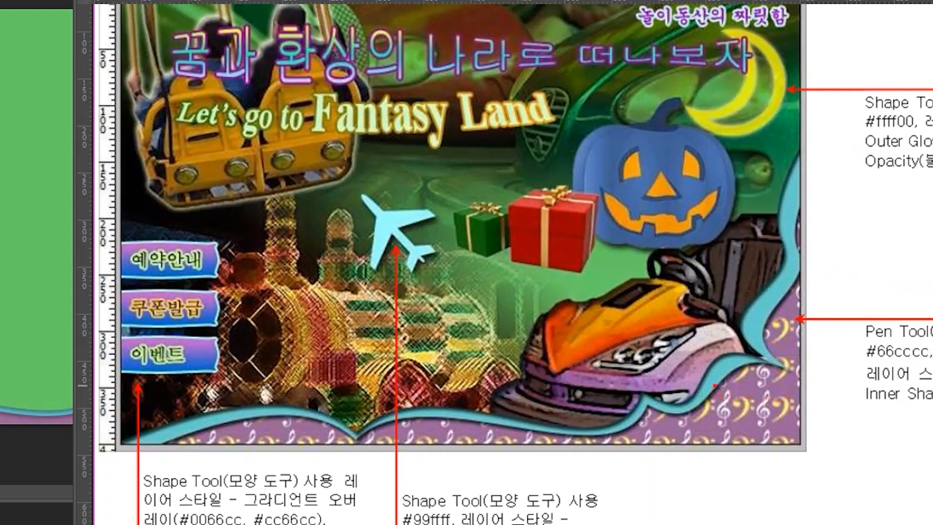
# Frame one treble-and-bass-clef pattern unit in the reference's purple border with two vertical and two horizontal guides
pyautogui.moveTo(714, 385); pyautogui.dragTo(753, 430)
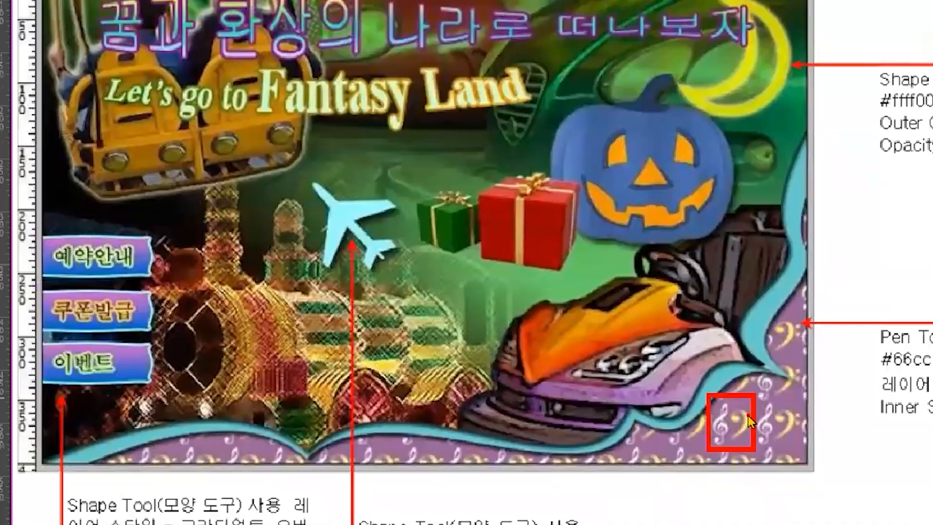
pyautogui.scroll(2, 750, 410)
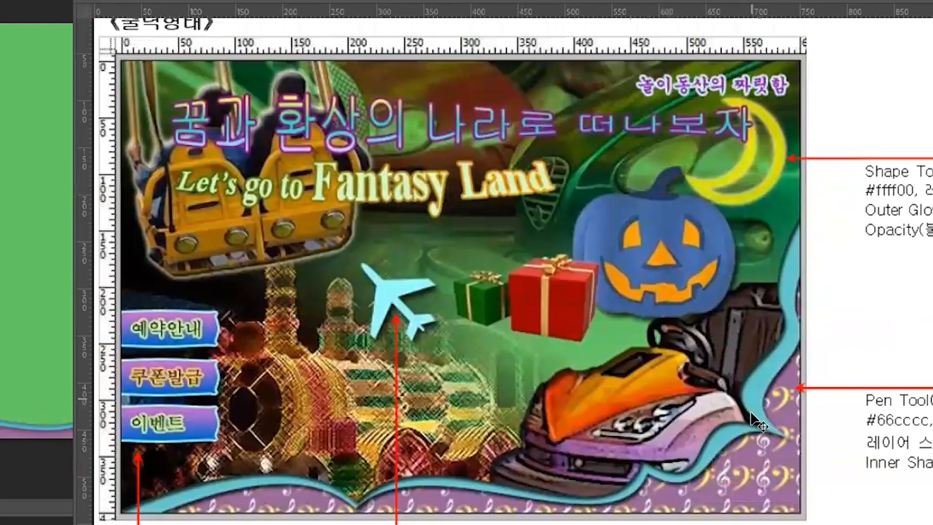
pyautogui.moveTo(90, 305); pyautogui.dragTo(714, 393)
pyautogui.moveTo(95, 375); pyautogui.dragTo(756, 450)
pyautogui.moveTo(706, 22); pyautogui.dragTo(753, 457)
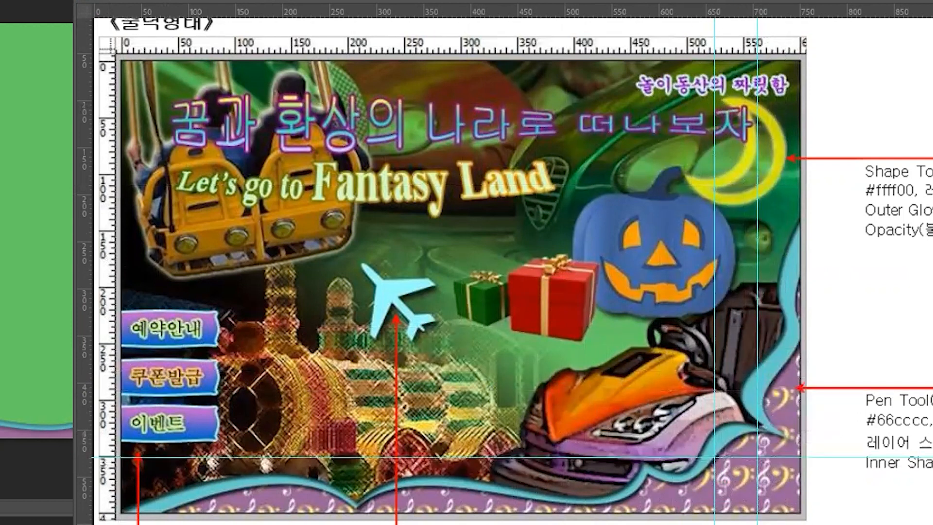
pyautogui.moveTo(696, 15); pyautogui.dragTo(777, 498)
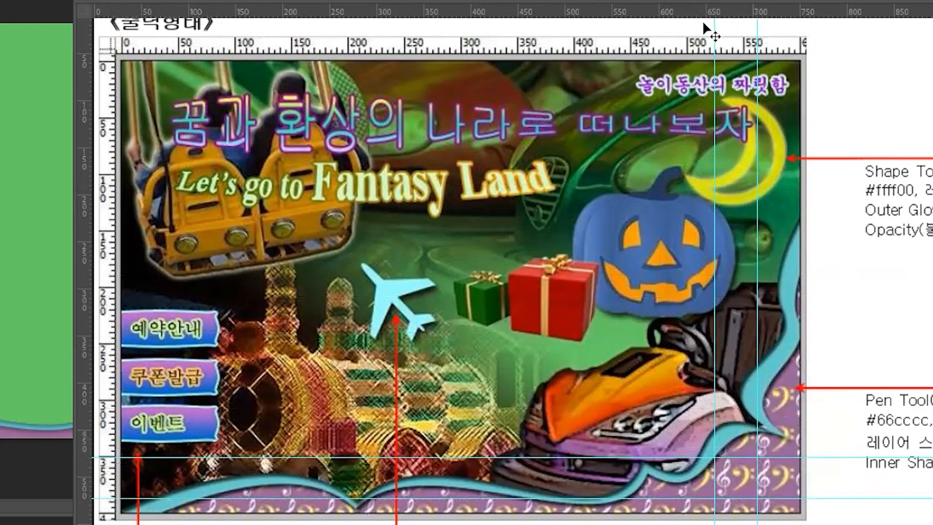
# Create a 35 x 35 pixel, 72 ppi RGB document with a transparent background and float it beside the reference image
pyautogui.press('ctrl')
pyautogui.press('ctrl')
pyautogui.hotkey('ctrl', 'n')
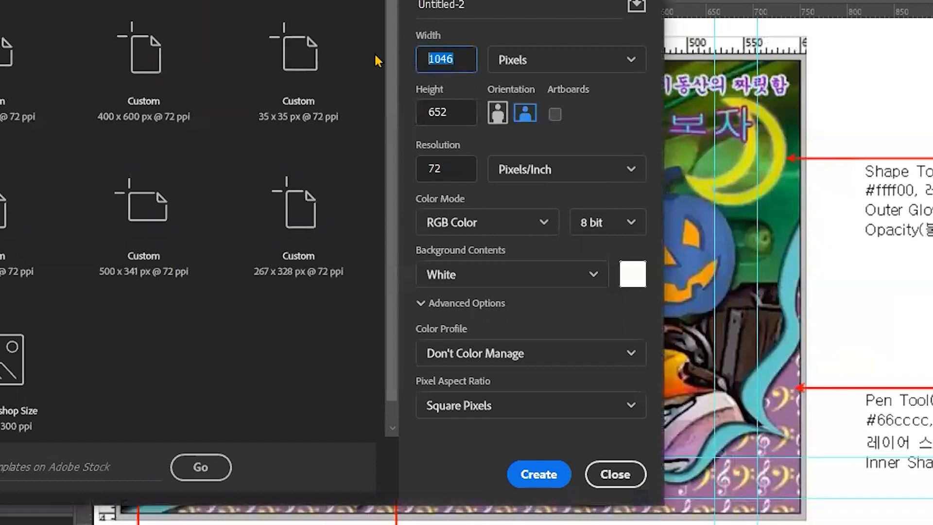
pyautogui.write('35')
pyautogui.press('Tab')
pyautogui.press('Tab')
pyautogui.write('35')
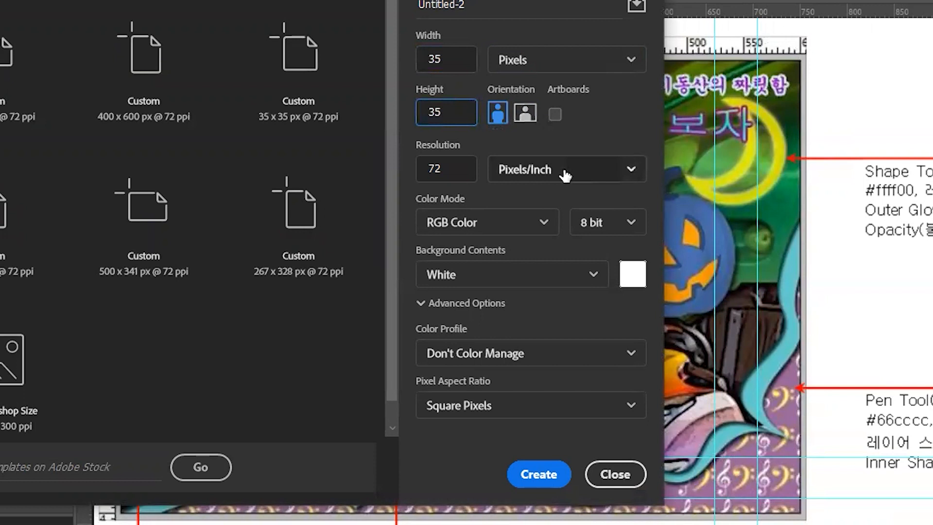
pyautogui.click(490, 280)
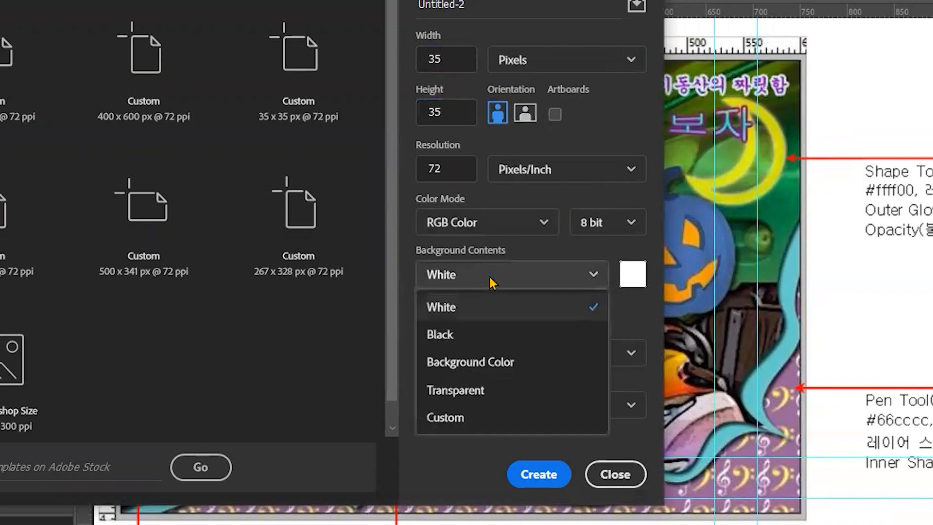
pyautogui.click(473, 393)
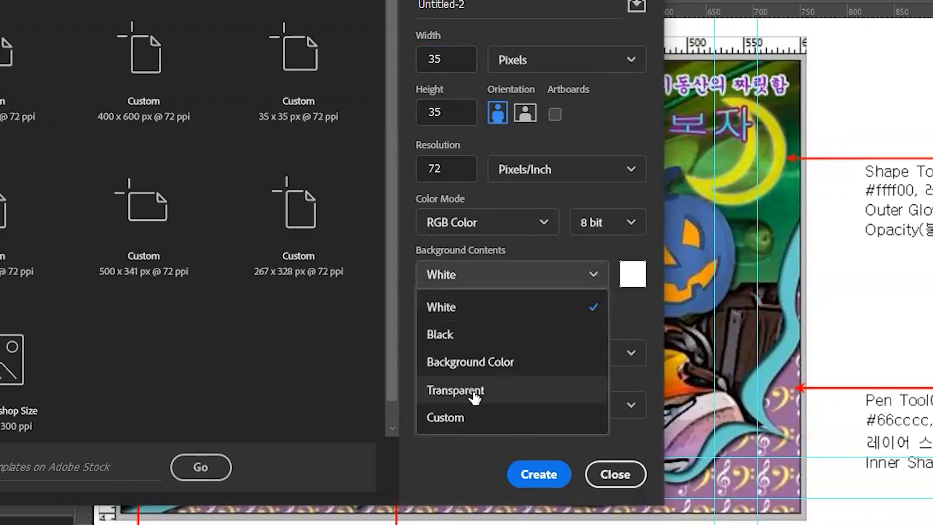
pyautogui.click(544, 484)
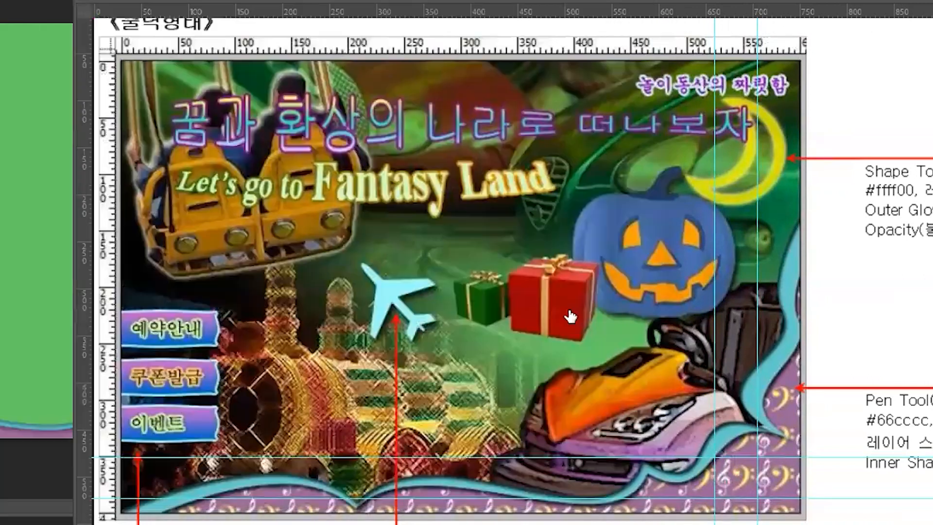
pyautogui.moveTo(46, 2); pyautogui.dragTo(366, 98)
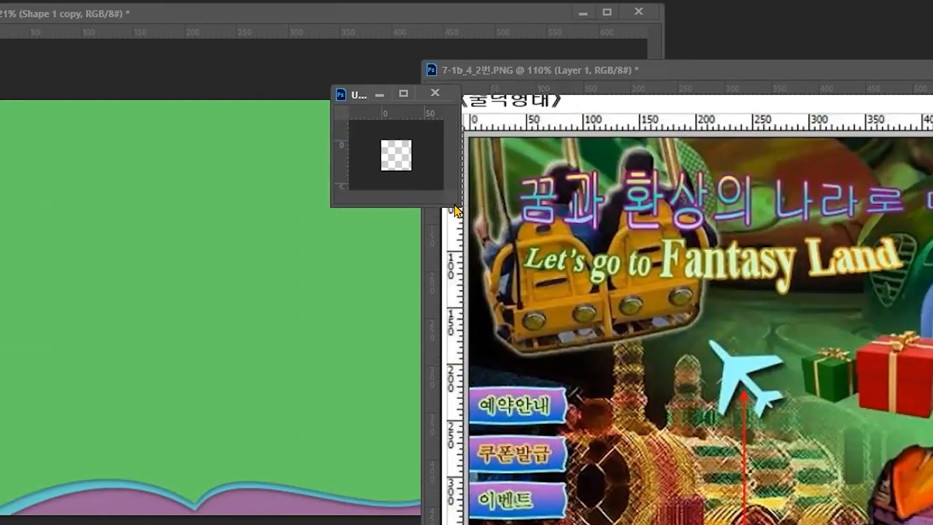
# Enlarge the 35 x 35 pixel document's window, magnify its canvas and move the window clear of the reference image
pyautogui.moveTo(457, 209); pyautogui.dragTo(758, 523)
pyautogui.scroll(18, 568, 380)
pyautogui.scroll(4, 568, 380)
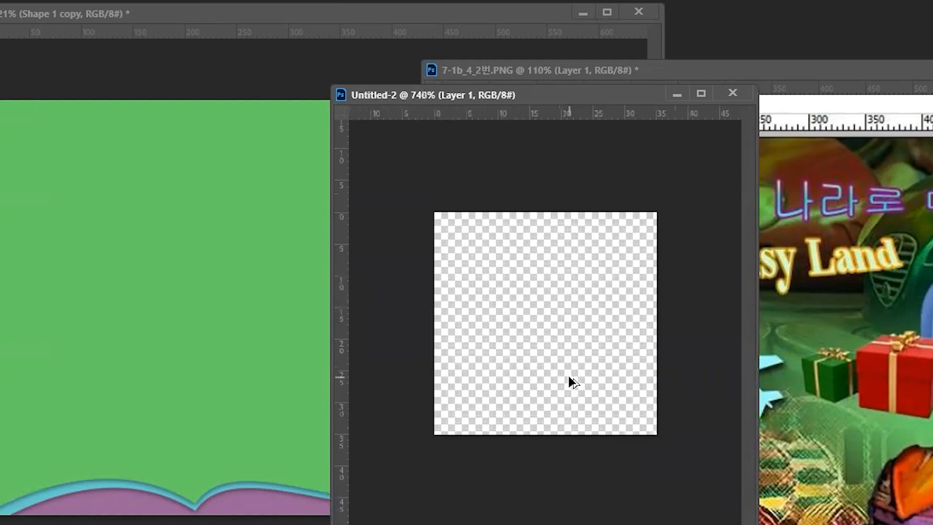
pyautogui.scroll(1, 568, 380)
pyautogui.moveTo(581, 102); pyautogui.dragTo(342, 94)
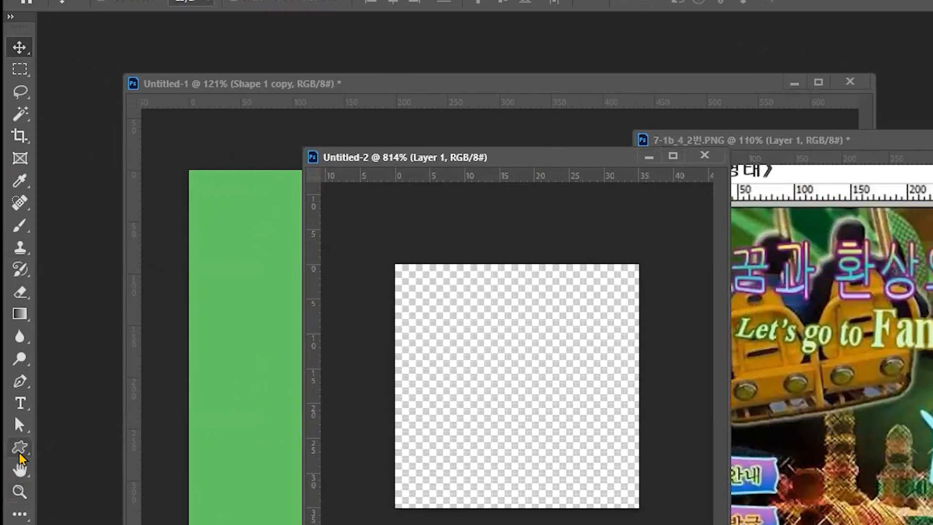
# Draw the treble clef custom shape from the legacy music shapes (음악) over the left half of the 35 x 35 pixel canvas
pyautogui.click(21, 448)
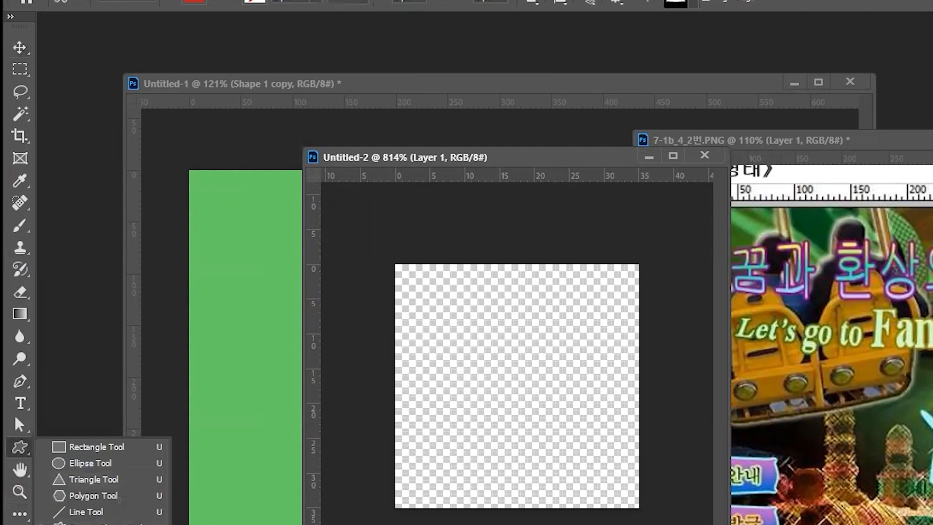
pyautogui.click(107, 520)
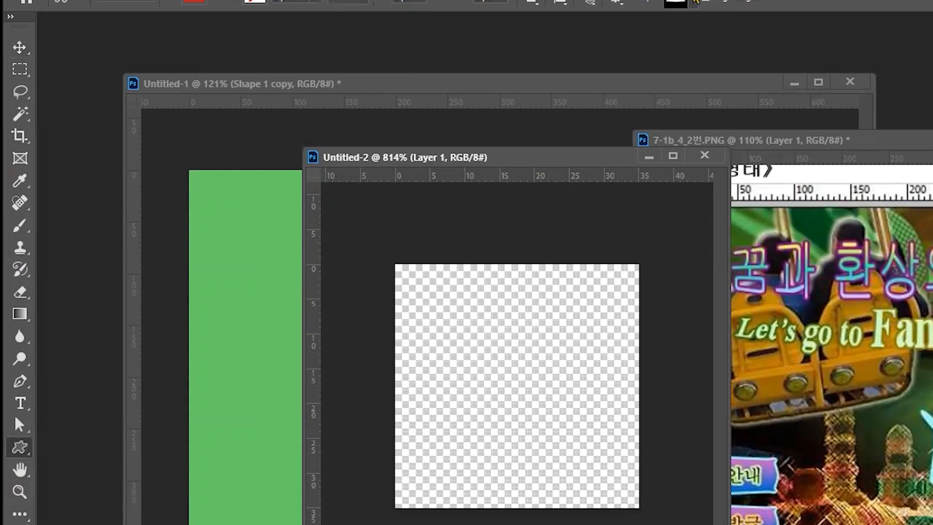
pyautogui.click(695, 2)
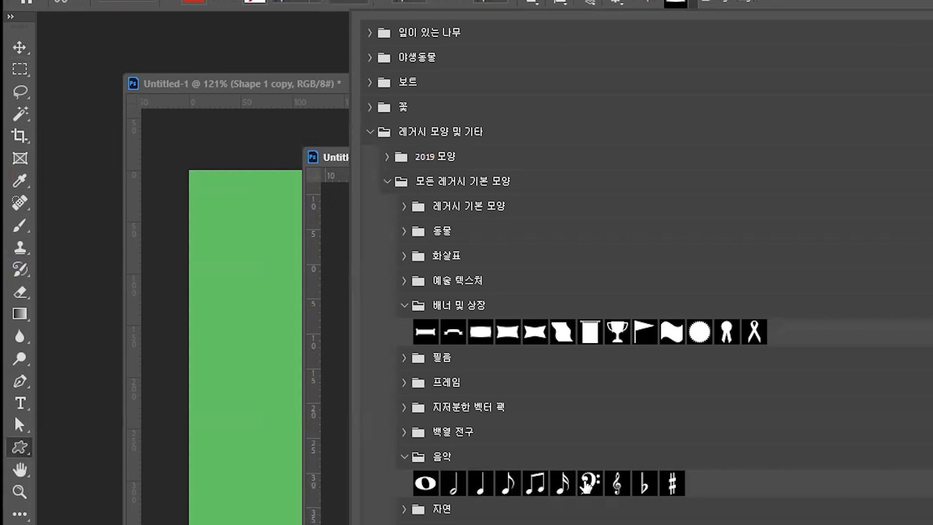
pyautogui.click(590, 482)
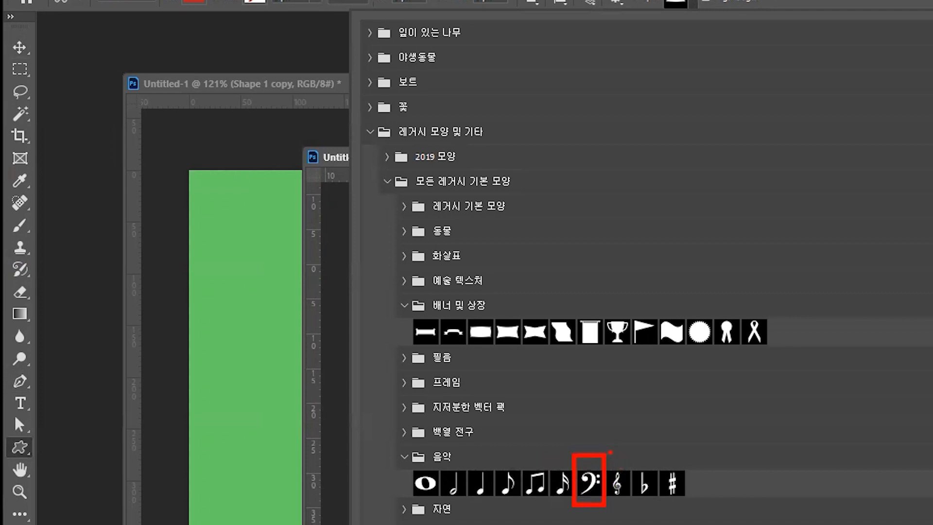
pyautogui.moveTo(609, 456); pyautogui.dragTo(639, 512)
pyautogui.press('Escape')
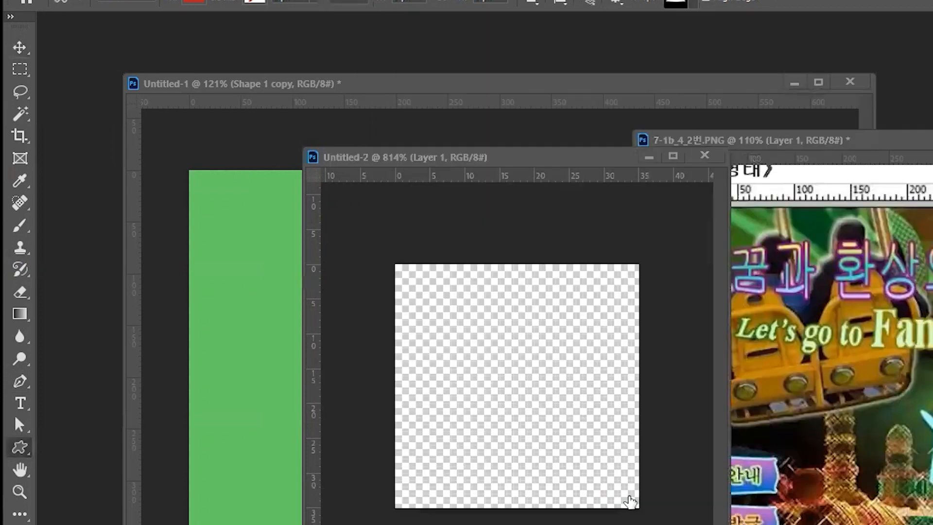
pyautogui.click(675, 3)
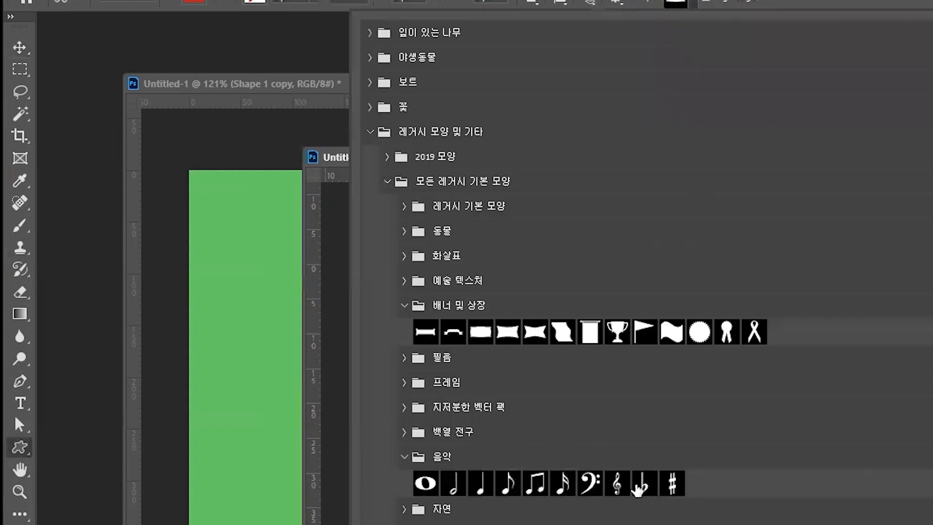
pyautogui.click(615, 483)
pyautogui.moveTo(396, 271); pyautogui.dragTo(513, 489)
# Rotate the treble clef 15 degrees, narrow it slightly and nudge it right within the pattern canvas
pyautogui.hotkey('ctrl', 't')
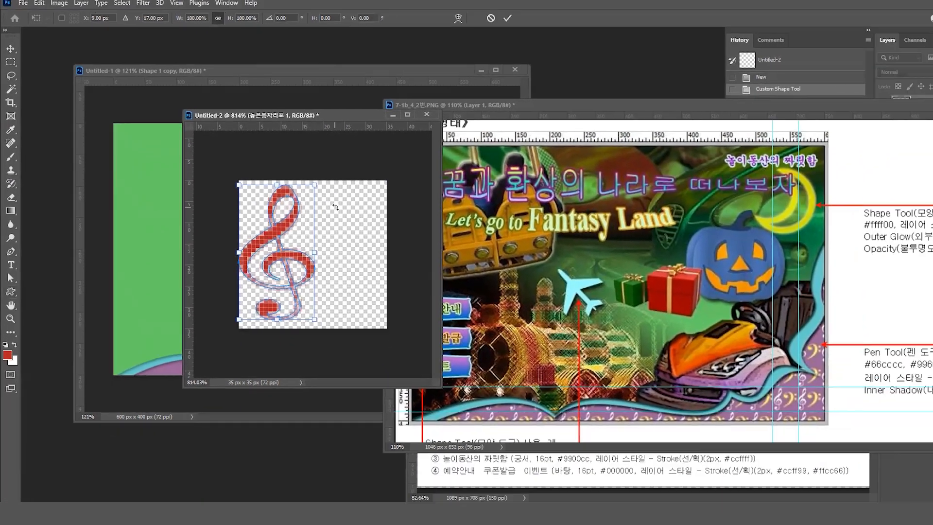
pyautogui.moveTo(335, 207); pyautogui.dragTo(346, 223)
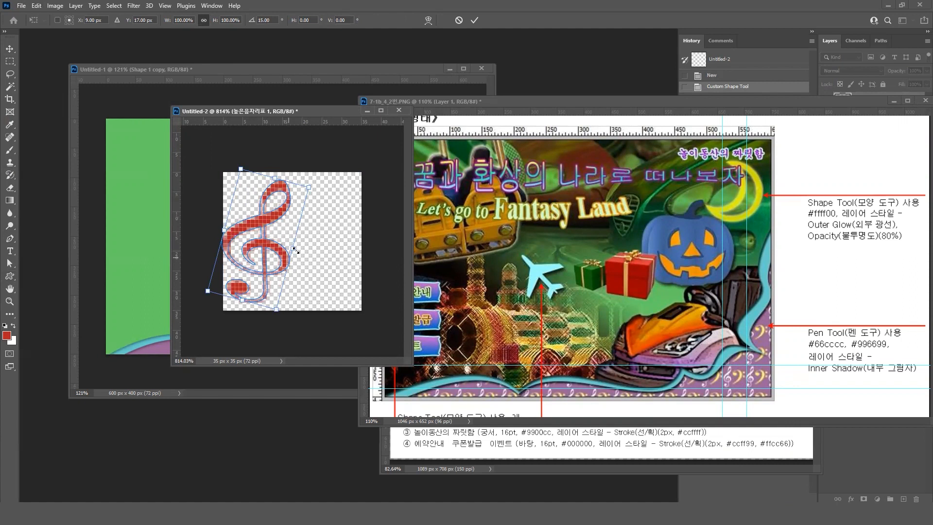
pyautogui.moveTo(292, 249); pyautogui.dragTo(288, 247)
pyautogui.press('Return')
pyautogui.click(260, 221)
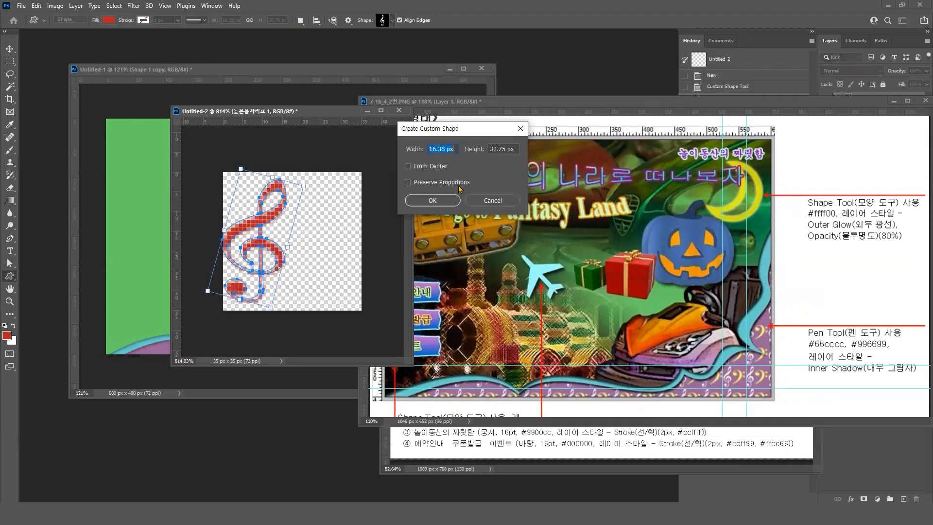
pyautogui.click(492, 200)
pyautogui.press('v')
pyautogui.moveTo(268, 222); pyautogui.dragTo(270, 222)
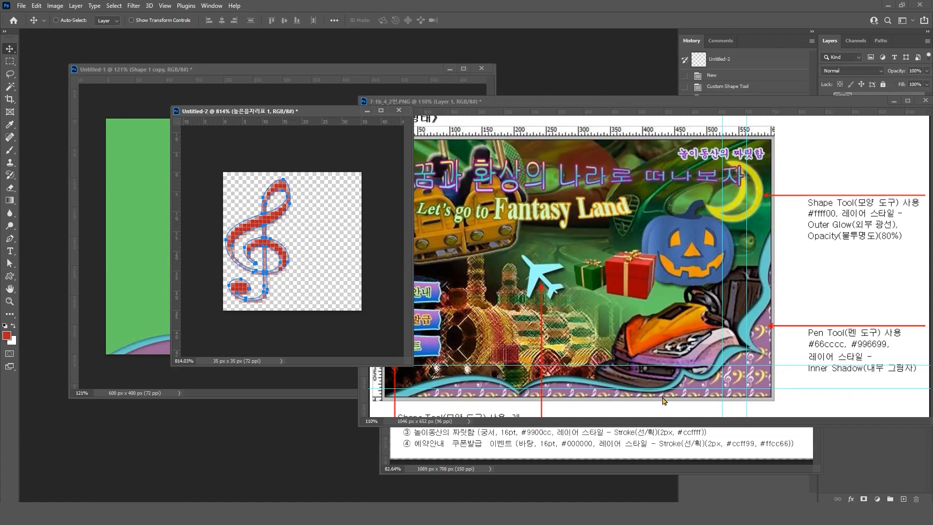
# Check the pattern colours in the instruction sheet, minimize the reference image and set the treble clef's fill to #ffffff
pyautogui.click(756, 444)
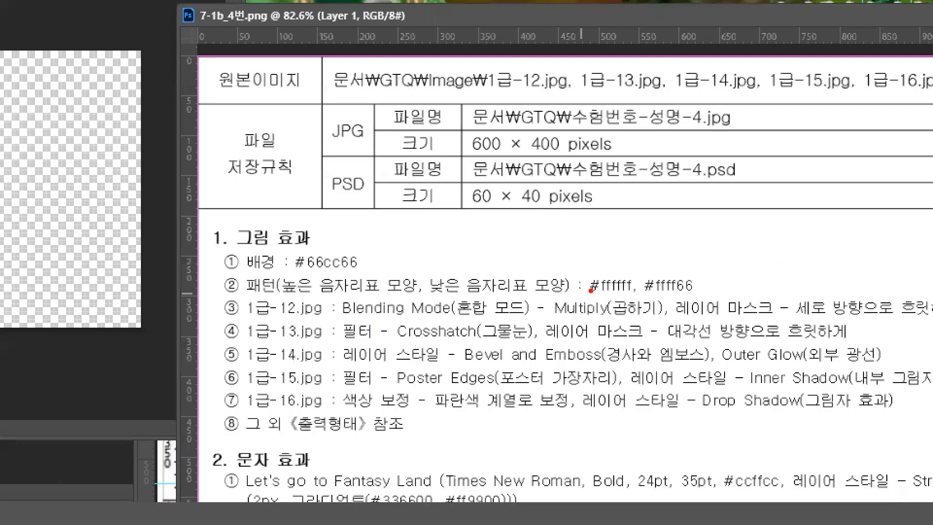
pyautogui.moveTo(580, 270)
pyautogui.mouseDown()
pyautogui.moveTo(613, 291)
pyautogui.moveTo(720, 291)
pyautogui.moveTo(704, 289)
pyautogui.moveTo(702, 301)
pyautogui.mouseUp()
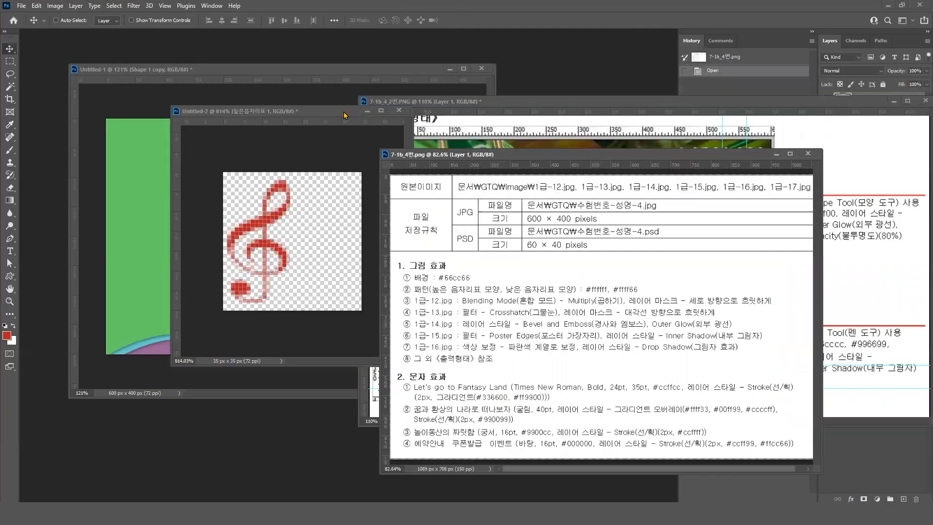
pyautogui.click(344, 116)
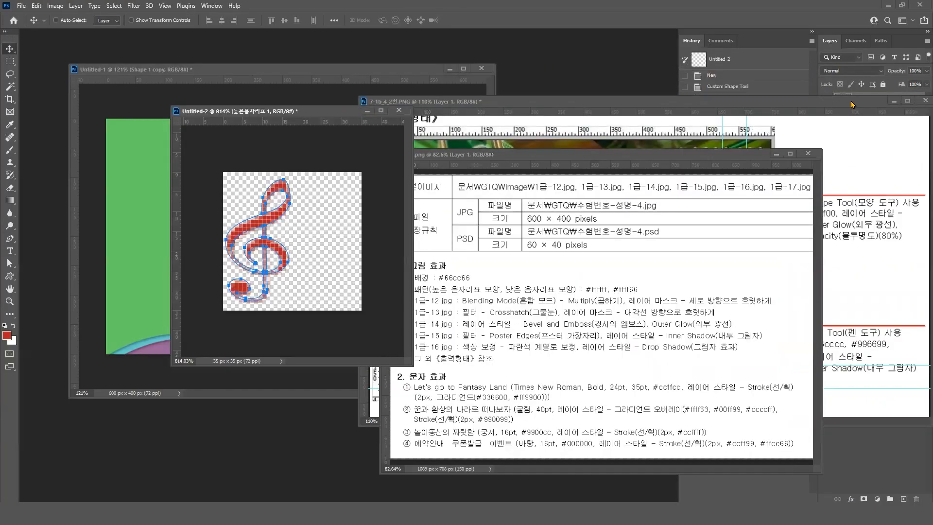
pyautogui.click(894, 101)
pyautogui.click(846, 103)
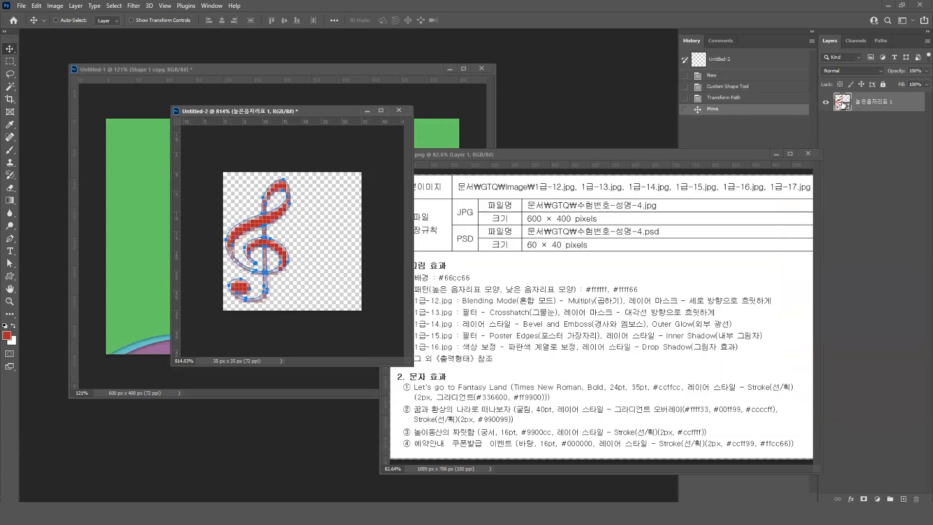
pyautogui.doubleClick(842, 104)
pyautogui.moveTo(469, 154); pyautogui.dragTo(413, 73)
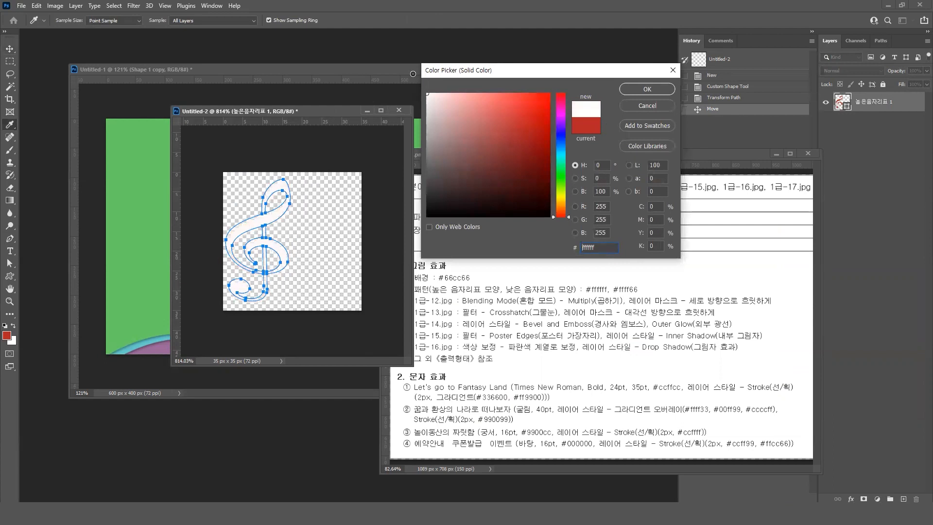
pyautogui.click(649, 90)
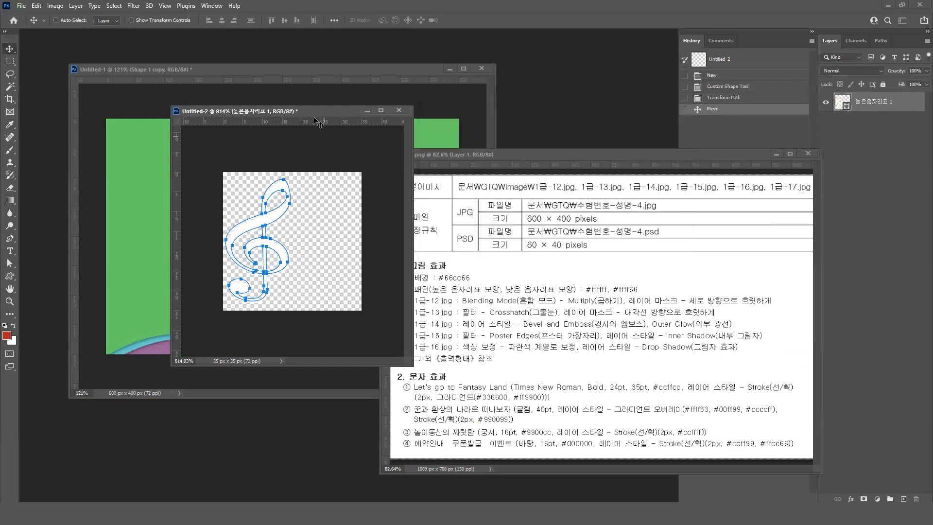
# Move the pattern document and the instruction sheet apart so both are readable, leaving the pattern document active
pyautogui.moveTo(313, 115); pyautogui.dragTo(708, 71)
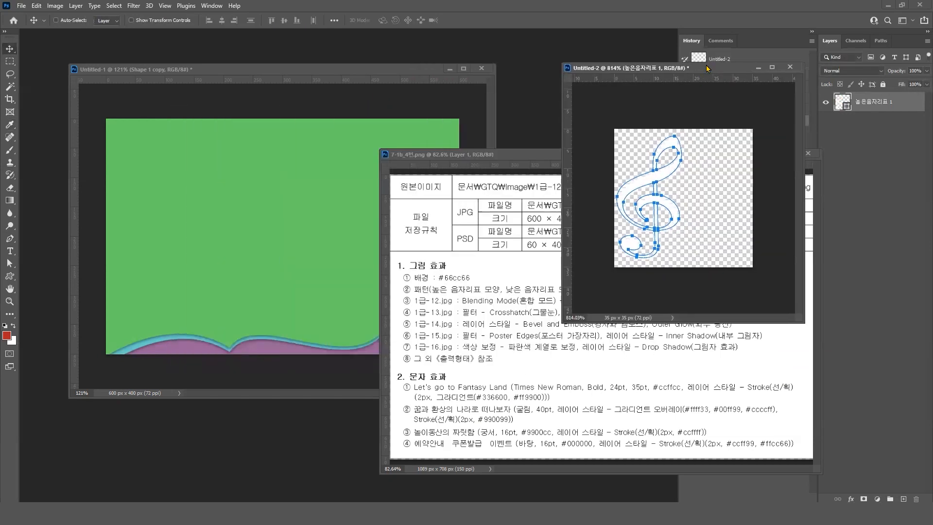
pyautogui.moveTo(529, 160); pyautogui.dragTo(340, 170)
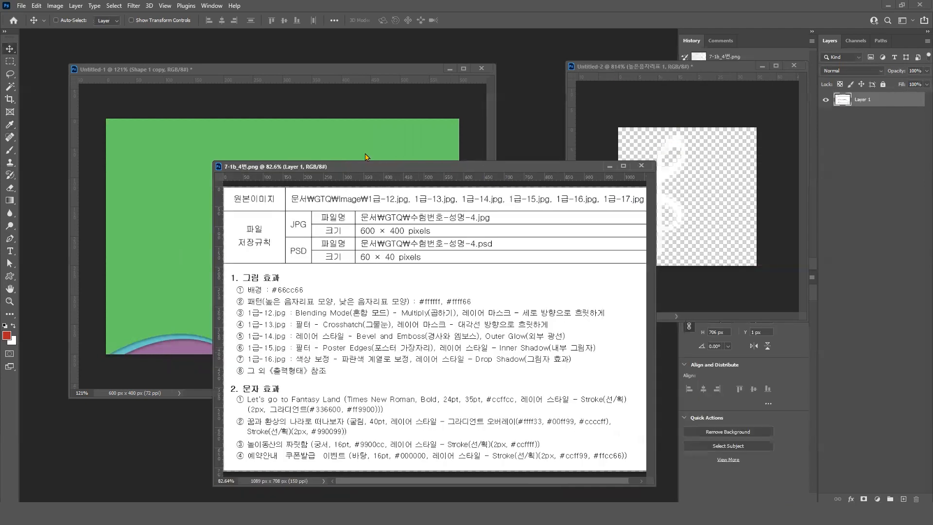
pyautogui.click(666, 68)
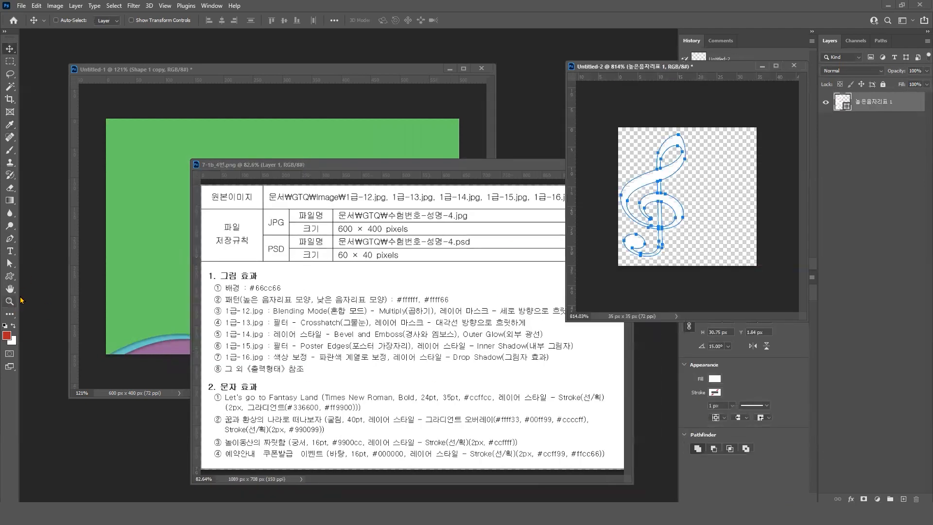
# Draw the bass clef custom shape about 18 x 31 pixels and position it just right of the treble clef
pyautogui.click(12, 278)
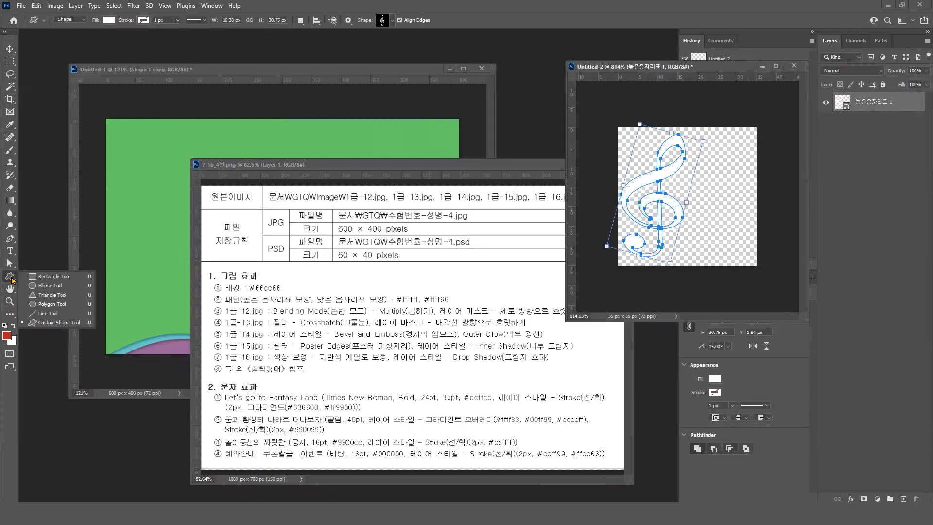
pyautogui.click(392, 21)
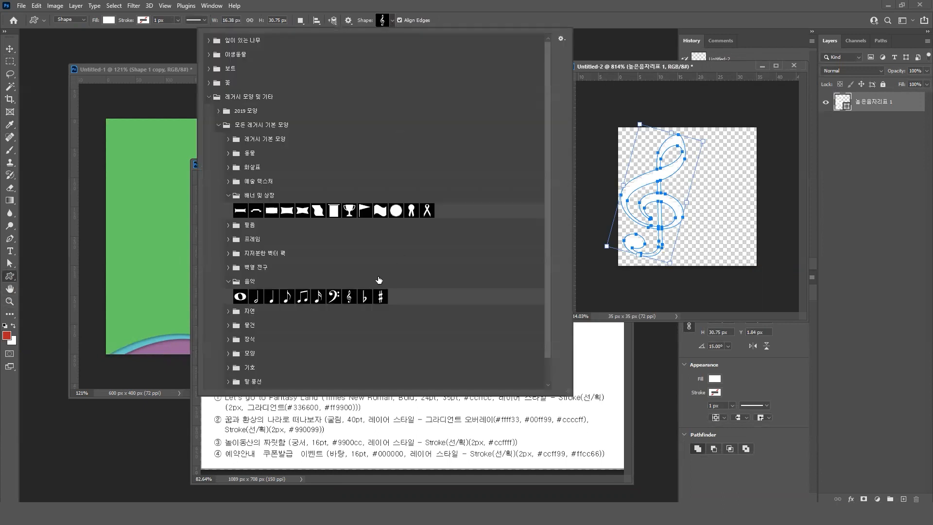
pyautogui.click(334, 296)
pyautogui.click(690, 133)
pyautogui.moveTo(686, 128); pyautogui.dragTo(756, 247)
pyautogui.press('v')
pyautogui.moveTo(734, 186); pyautogui.dragTo(731, 196)
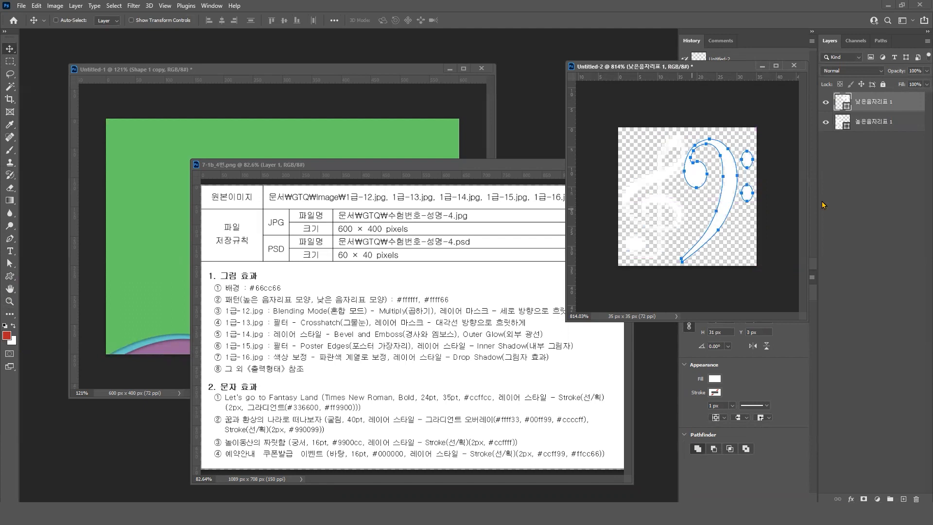
# Set the bass clef's fill colour to #ffff66
pyautogui.doubleClick(844, 103)
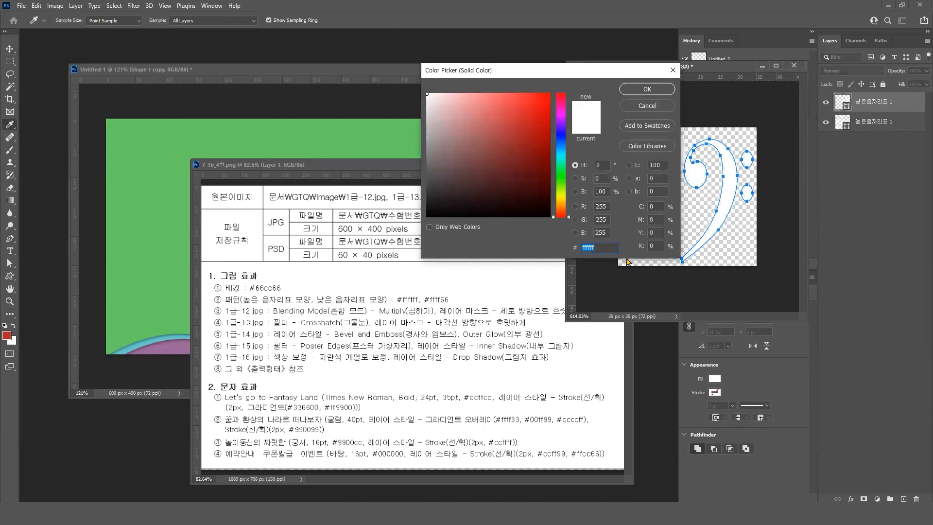
pyautogui.write('ffff66')
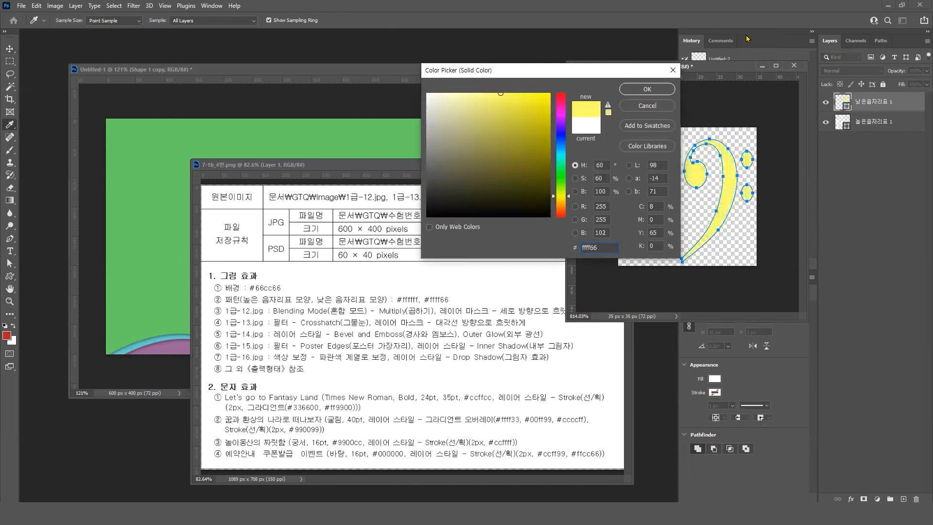
pyautogui.press('Return')
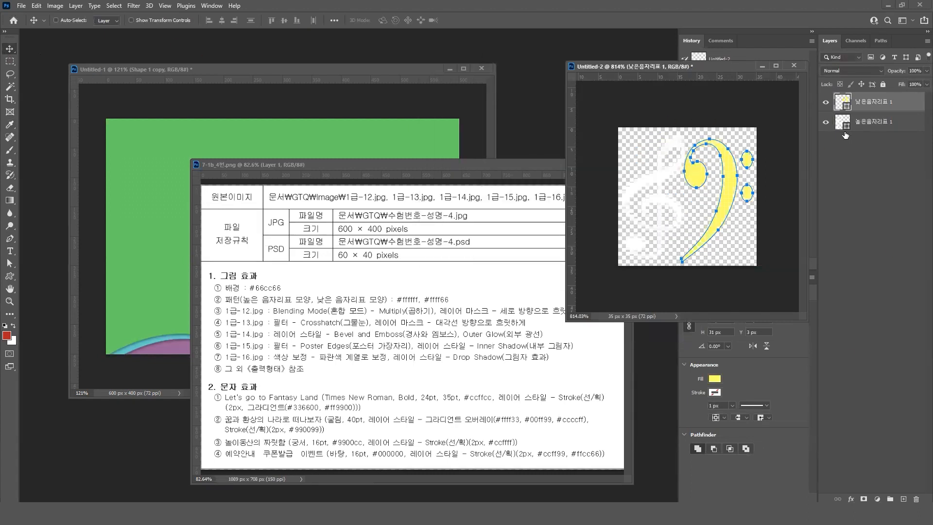
# Narrow the treble clef from its right side with Free Transform to clear the bass clef
pyautogui.click(895, 126)
pyautogui.hotkey('ctrl', 't')
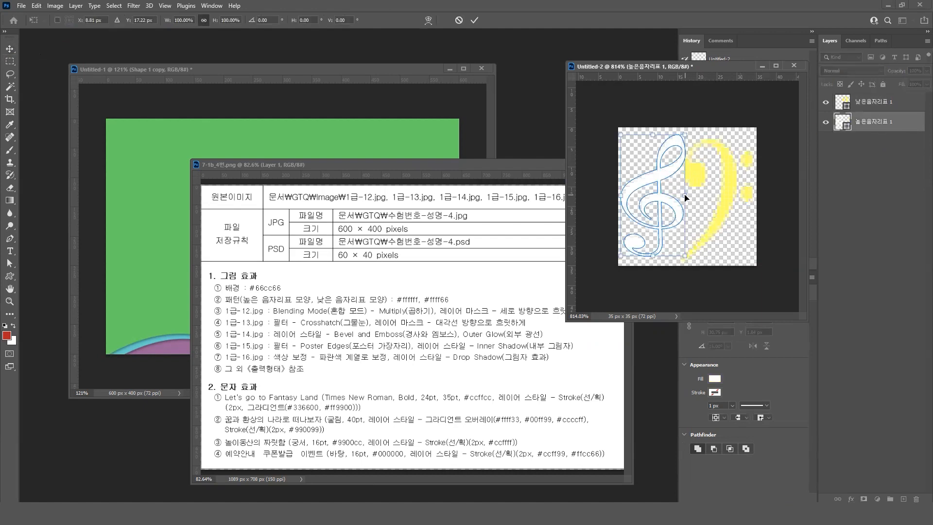
pyautogui.moveTo(685, 197); pyautogui.dragTo(677, 196)
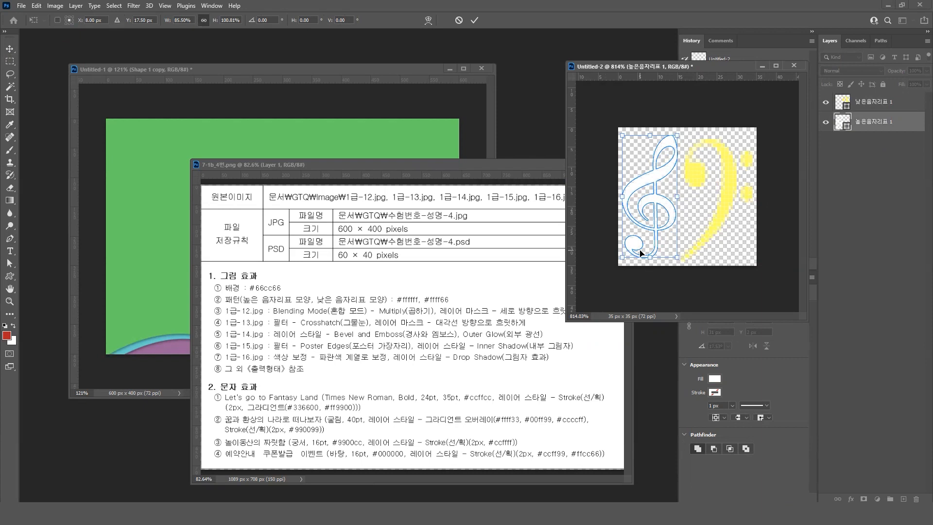
pyautogui.moveTo(679, 196); pyautogui.dragTo(683, 195)
pyautogui.press('Return')
# Reduce the bass clef's height to 29 pixels from its top edge, keeping its 18 pixel width
pyautogui.click(887, 102)
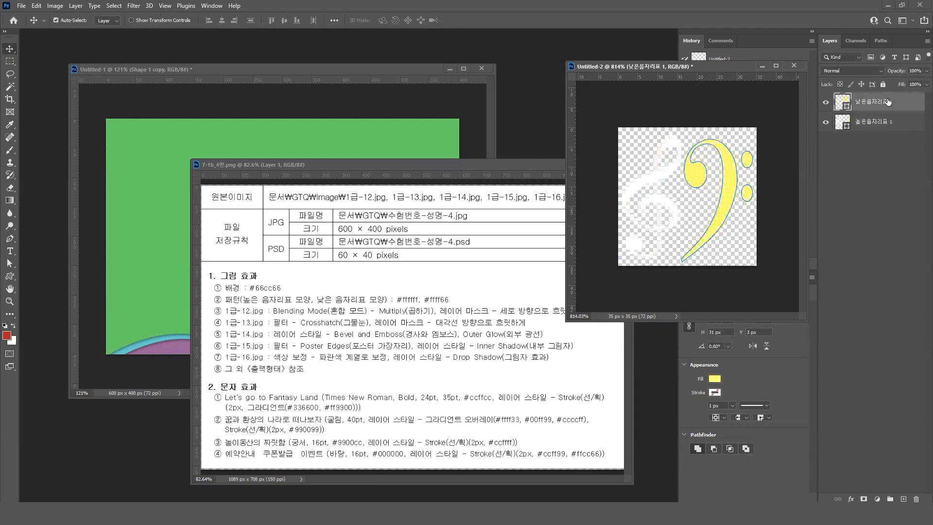
pyautogui.hotkey('ctrl', 't')
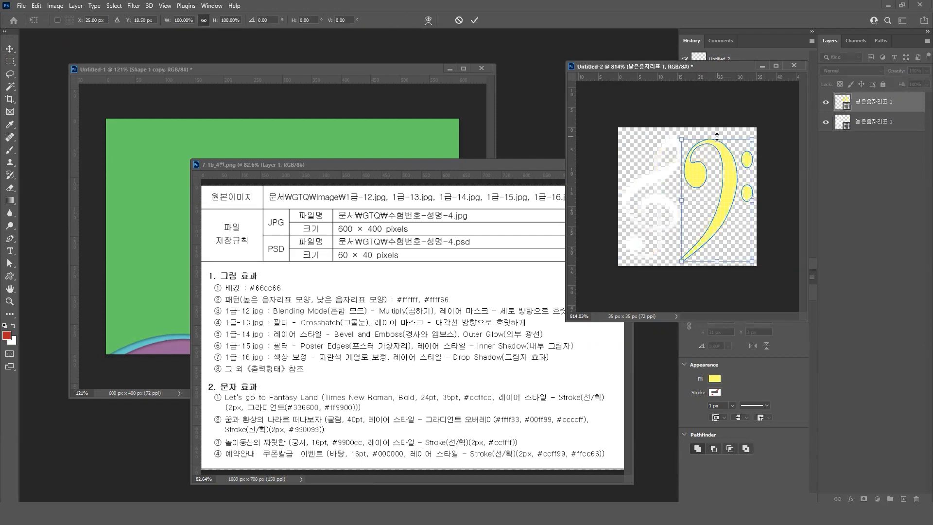
pyautogui.moveTo(717, 136); pyautogui.dragTo(716, 144)
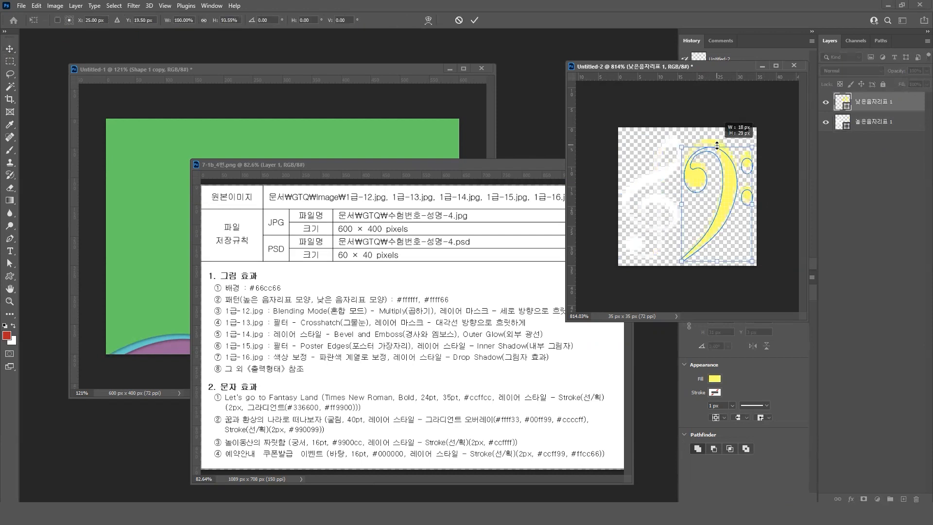
pyautogui.press('Return')
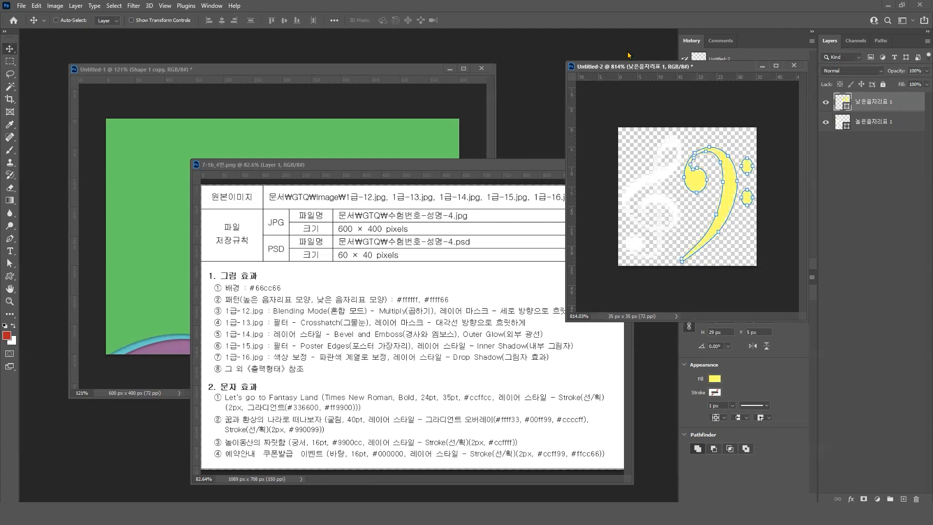
# Define the two-clef artwork as a pattern named "높은 음자리표 모양, 낮은 음자리표 모"
pyautogui.moveTo(682, 68); pyautogui.dragTo(574, 68)
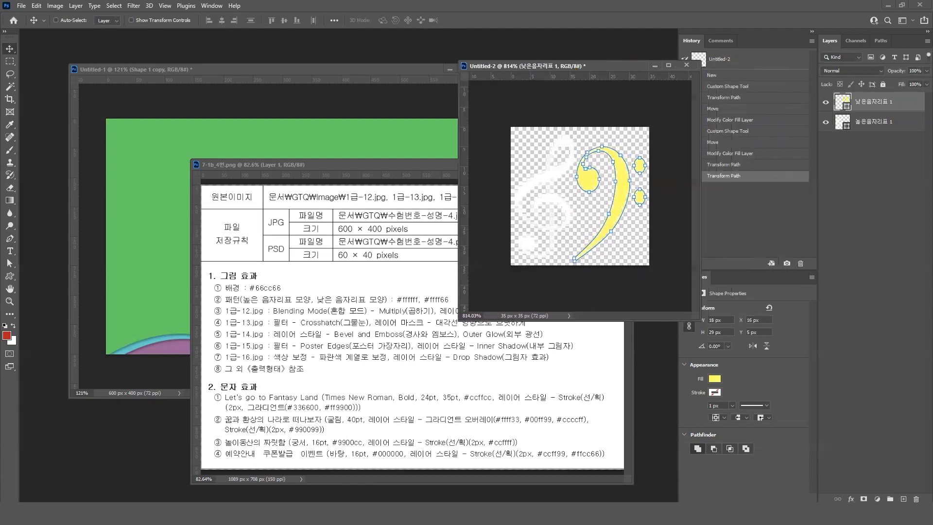
pyautogui.click(37, 6)
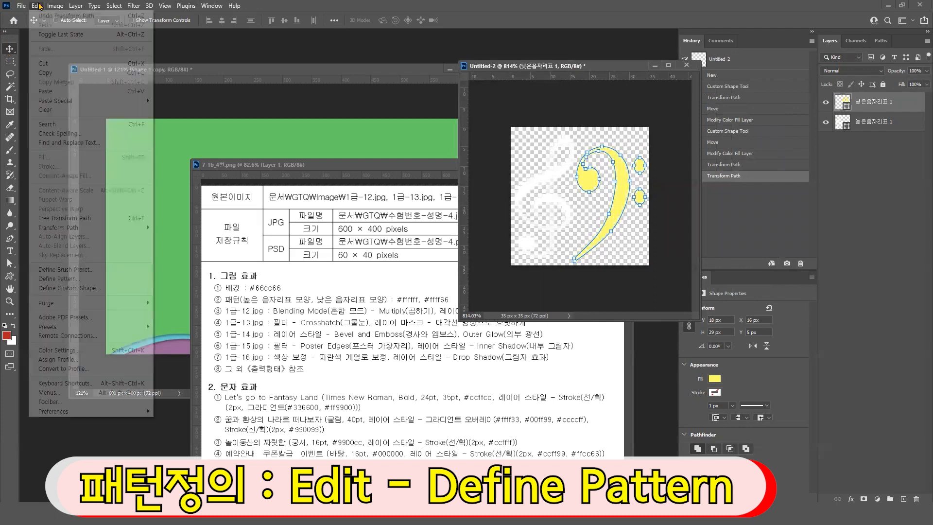
pyautogui.click(67, 278)
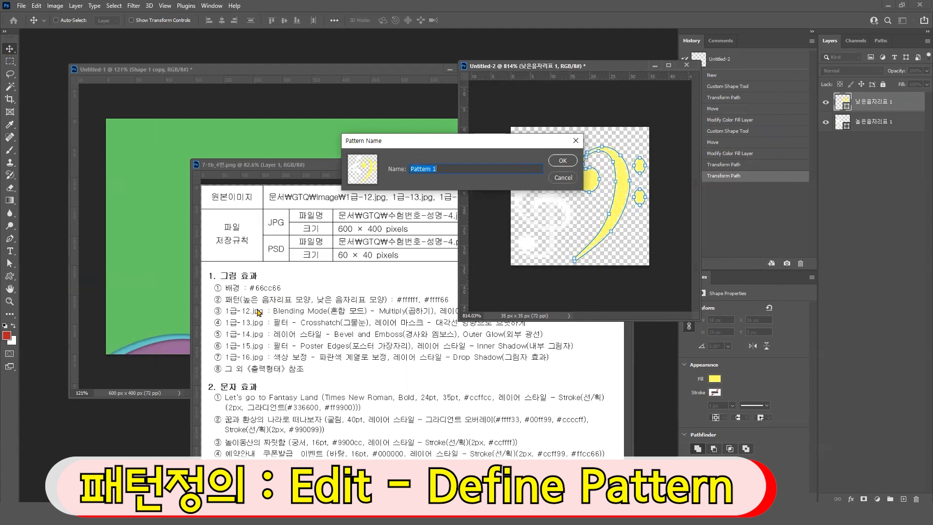
pyautogui.moveTo(239, 294)
pyautogui.mouseDown()
pyautogui.moveTo(316, 308)
pyautogui.moveTo(387, 306)
pyautogui.mouseUp()
pyautogui.press('Escape')
pyautogui.moveTo(447, 165); pyautogui.dragTo(408, 169)
pyautogui.write('s')
pyautogui.write('은 음자리표 ')
pyautogui.write('모양, 낮은 음자리표 ㅁ')
pyautogui.write('ㅗ')
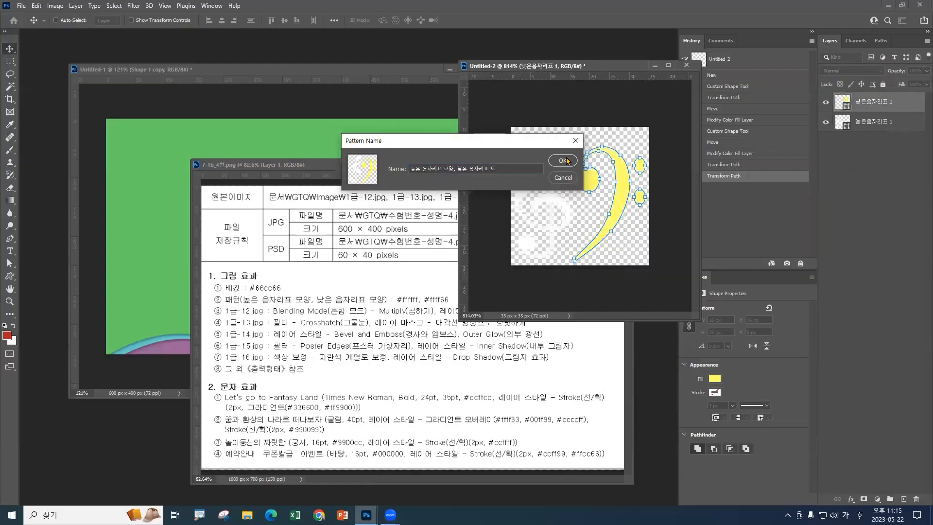
pyautogui.click(693, 176)
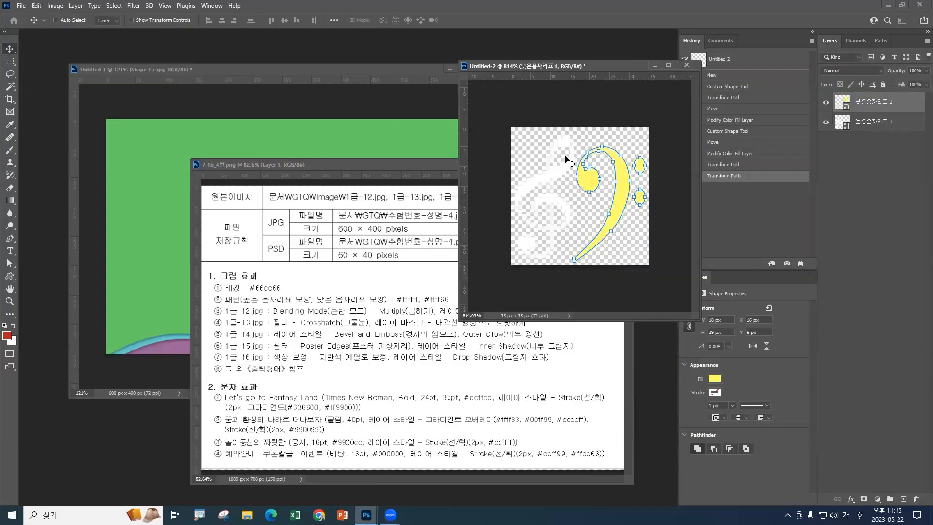
# Return to the 600 x 400 pixel composition and add a new empty layer above the wavy shapes
pyautogui.click(364, 76)
pyautogui.moveTo(377, 74); pyautogui.dragTo(552, 49)
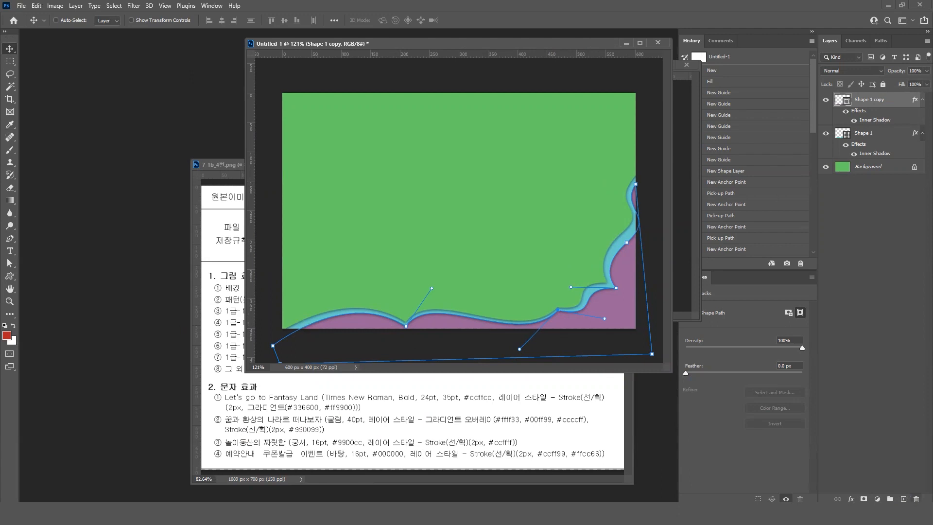
pyautogui.click(903, 498)
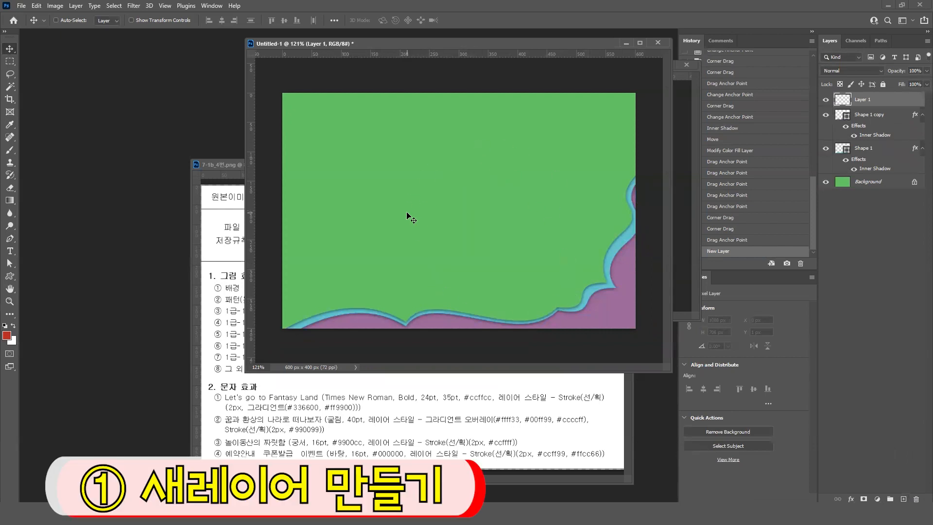
# Fill the new layer with the 35 x 35 pixel treble-and-bass-clef pattern, using Normal mode and 100% opacity
pyautogui.click(36, 6)
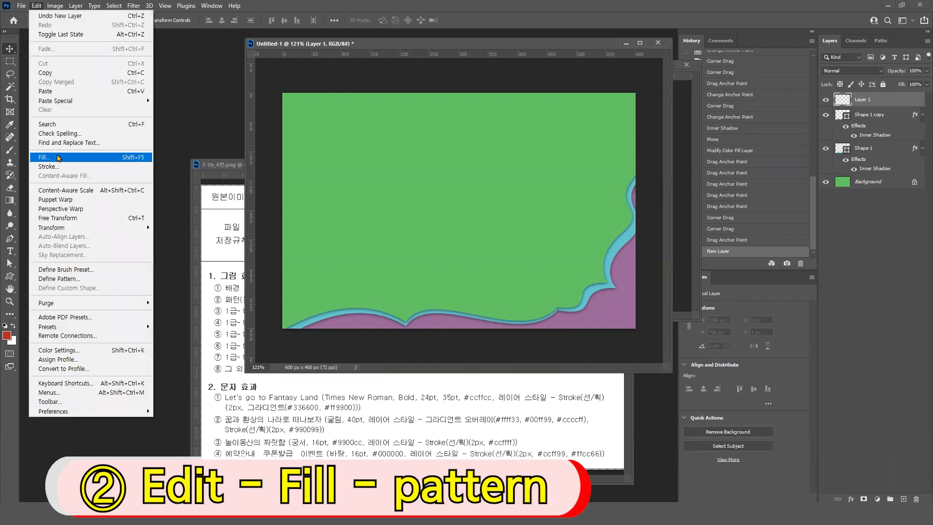
pyautogui.click(58, 158)
pyautogui.click(488, 130)
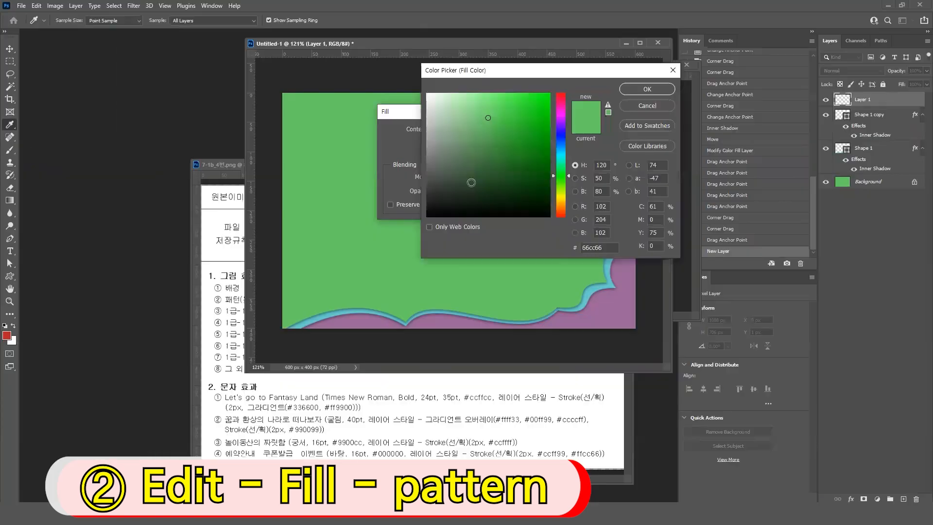
pyautogui.click(647, 106)
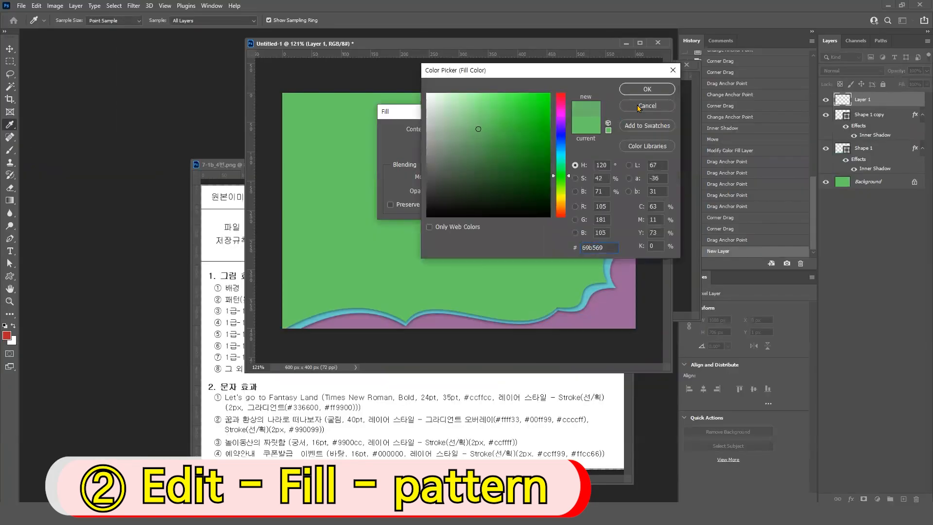
pyautogui.click(638, 107)
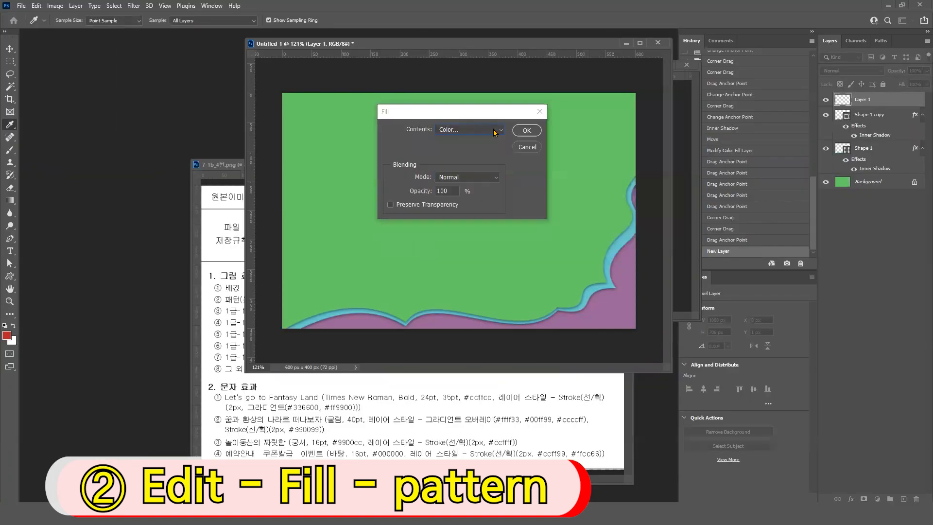
pyautogui.click(497, 130)
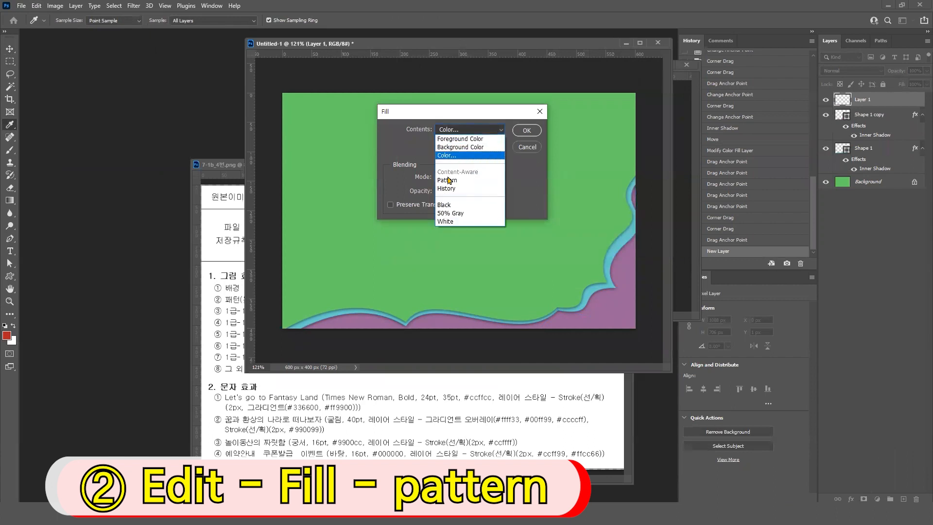
pyautogui.click(445, 181)
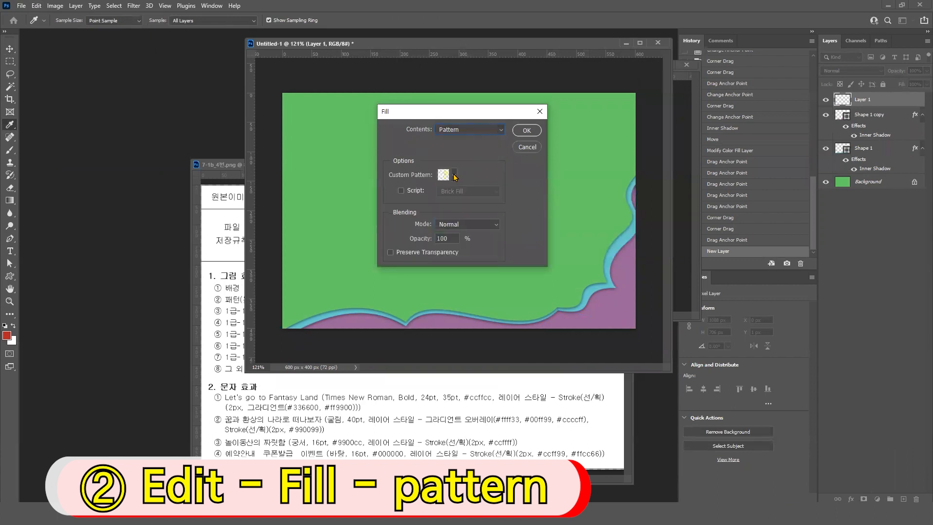
pyautogui.click(454, 175)
pyautogui.click(412, 250)
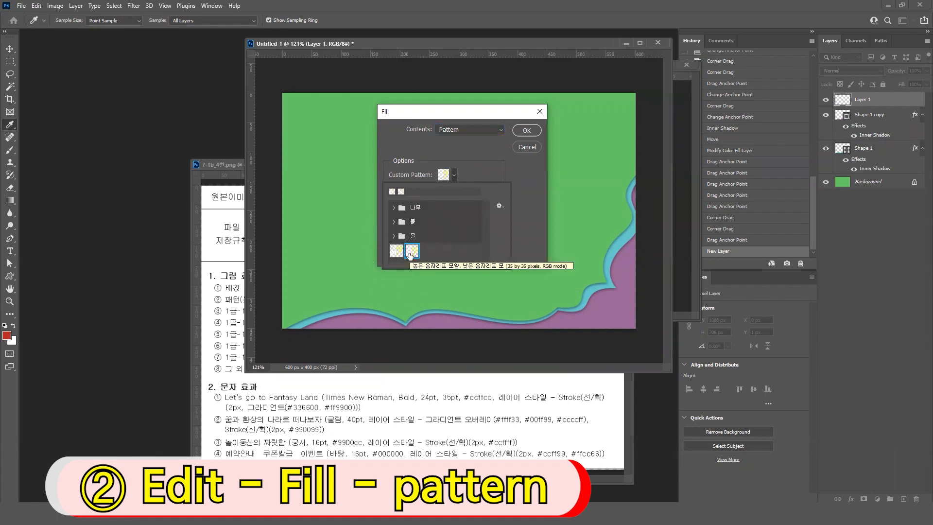
pyautogui.click(409, 254)
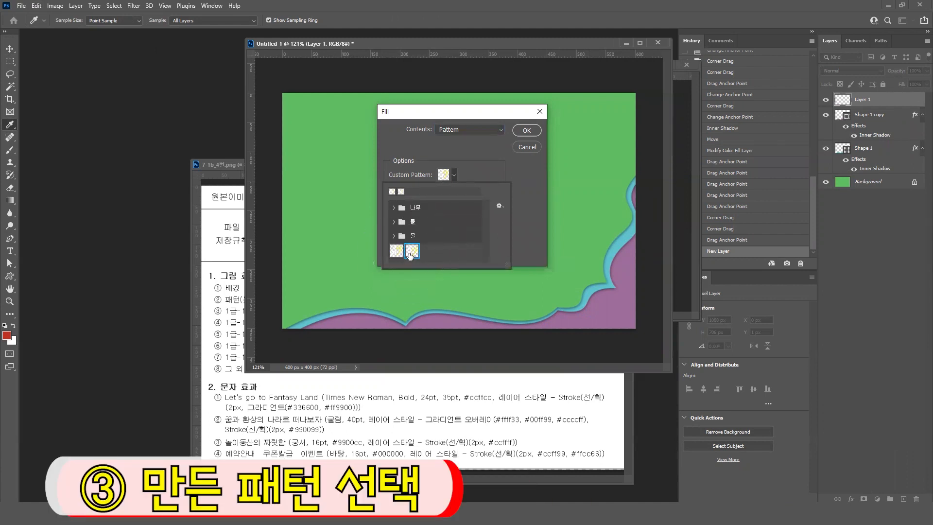
pyautogui.click(530, 132)
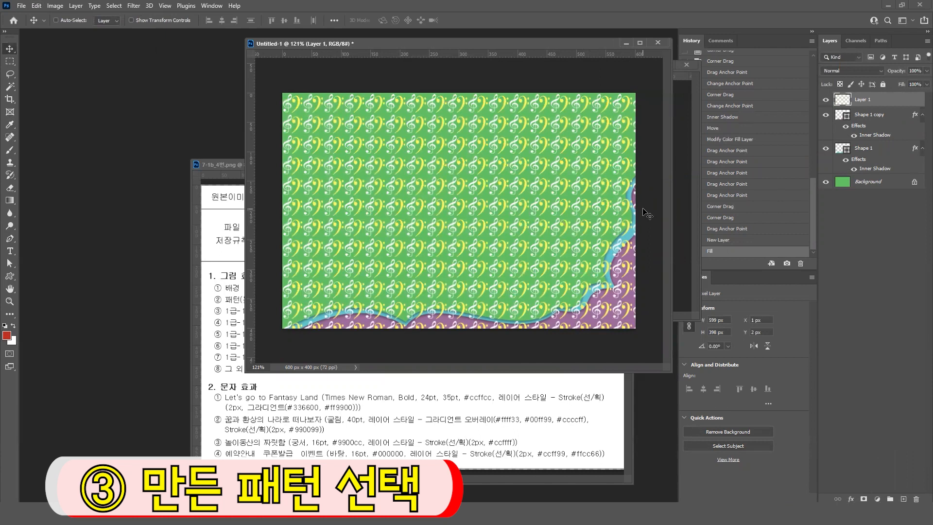
# Compare the pattern-filled composition with the reference output image to see which area should carry the clef pattern
pyautogui.click(232, 165)
pyautogui.moveTo(231, 166); pyautogui.dragTo(185, 165)
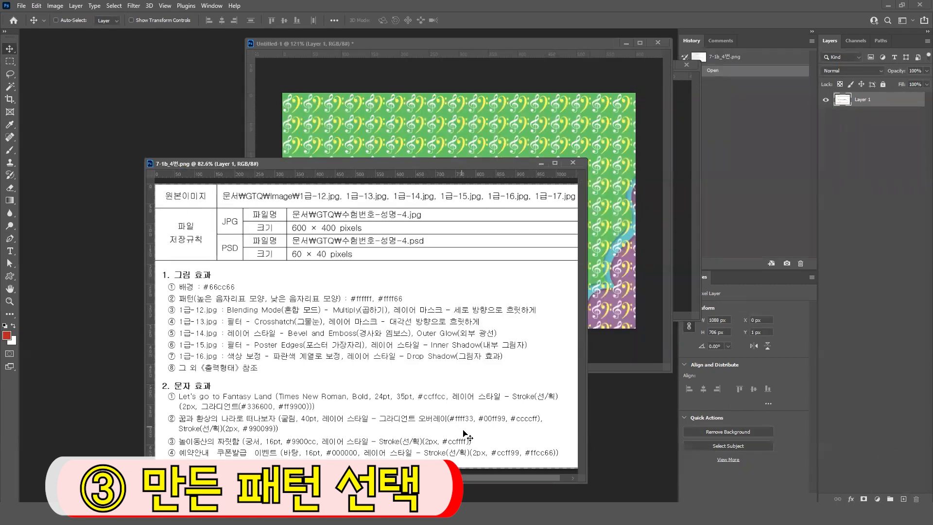
pyautogui.moveTo(366, 513)
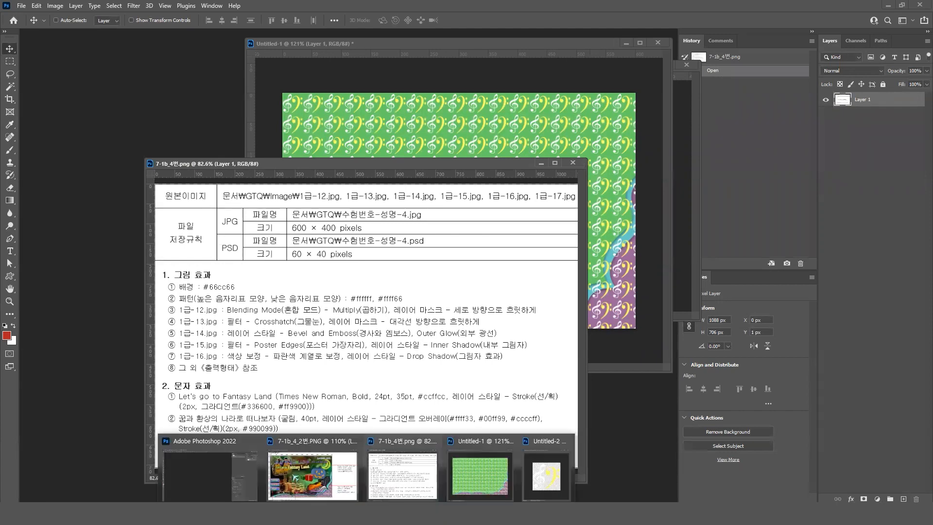
pyautogui.click(312, 473)
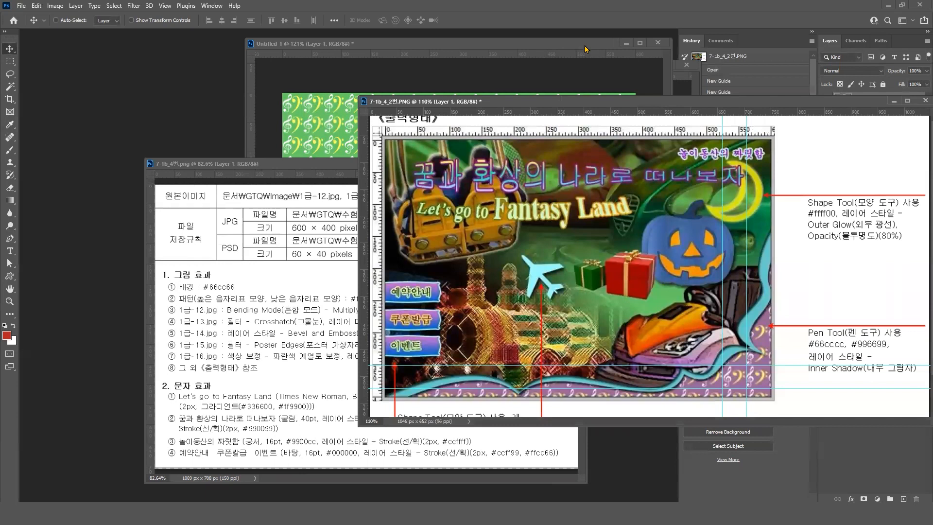
pyautogui.click(466, 52)
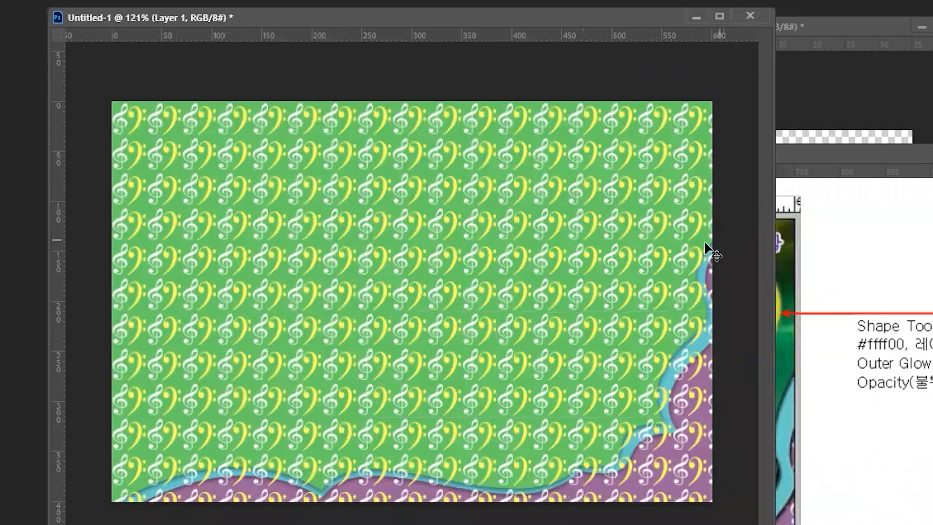
pyautogui.press('ctrl')
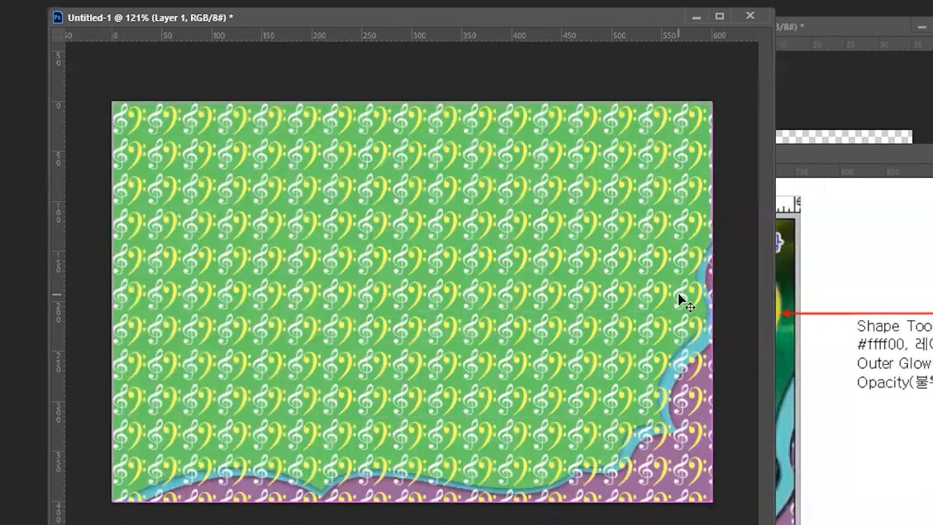
pyautogui.moveTo(100, 85)
pyautogui.mouseDown()
pyautogui.moveTo(82, 228)
pyautogui.moveTo(104, 384)
pyautogui.moveTo(188, 480)
pyautogui.moveTo(273, 476)
pyautogui.moveTo(323, 489)
pyautogui.moveTo(369, 478)
pyautogui.moveTo(538, 478)
pyautogui.moveTo(619, 460)
pyautogui.moveTo(656, 436)
pyautogui.moveTo(695, 50)
pyautogui.moveTo(515, 49)
pyautogui.moveTo(348, 80)
pyautogui.moveTo(102, 87)
pyautogui.mouseUp()
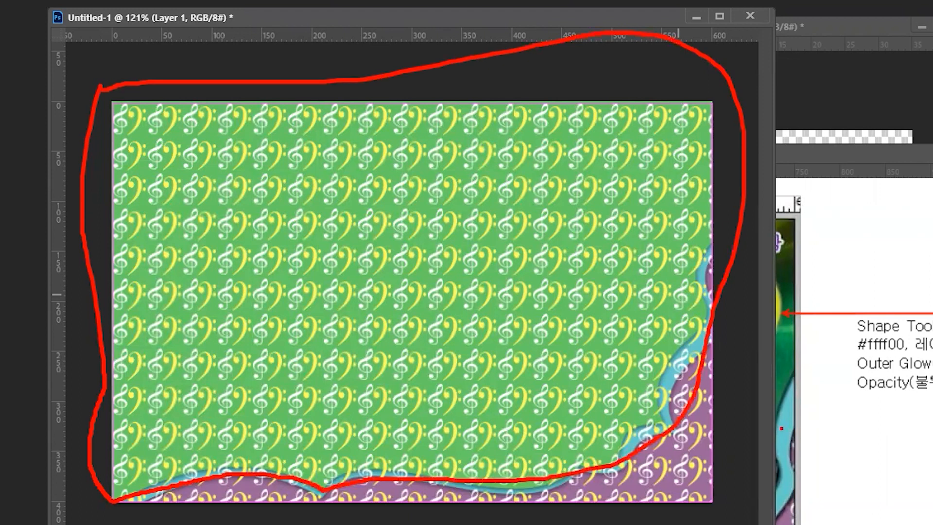
pyautogui.press('Escape')
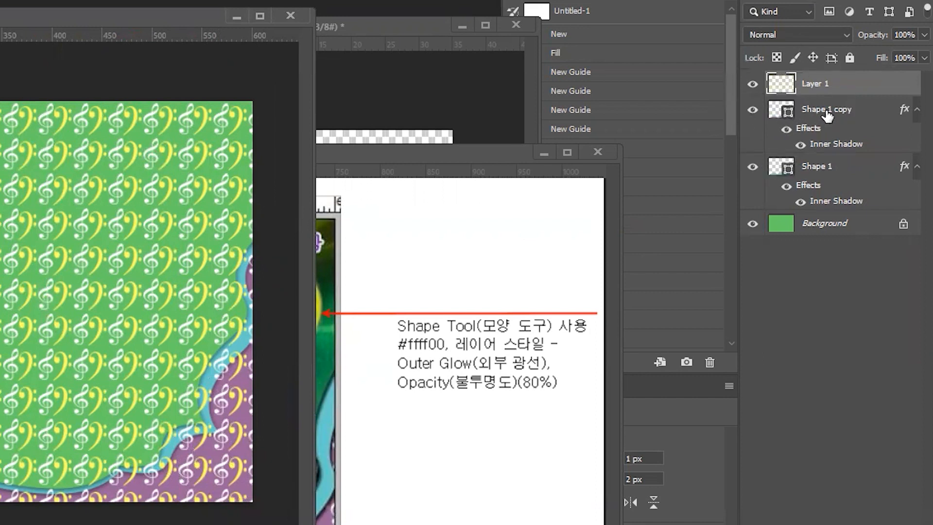
# Identify the purple wavy shape layer and load its outline as a selection while keeping the pattern layer active
pyautogui.click(755, 116)
pyautogui.click(754, 115)
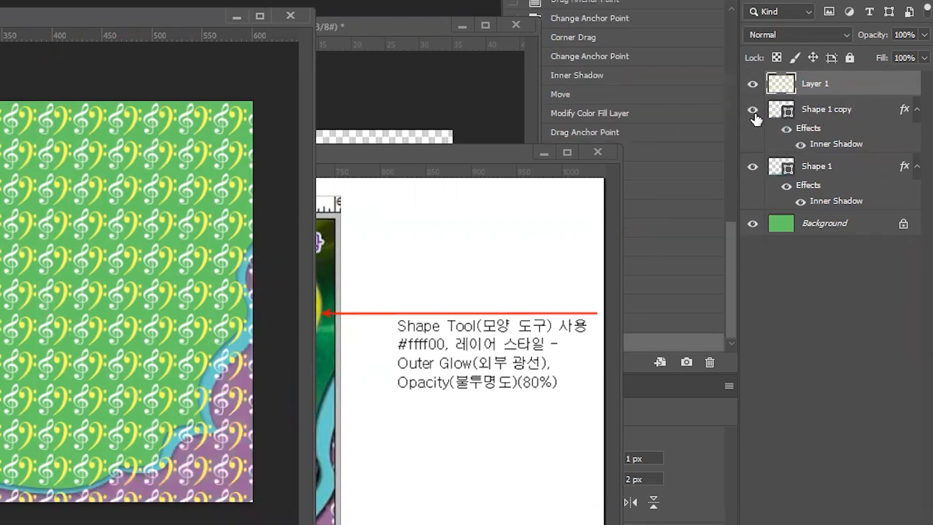
pyautogui.keyDown('ctrl'); pyautogui.click(780, 117); pyautogui.keyUp('ctrl')
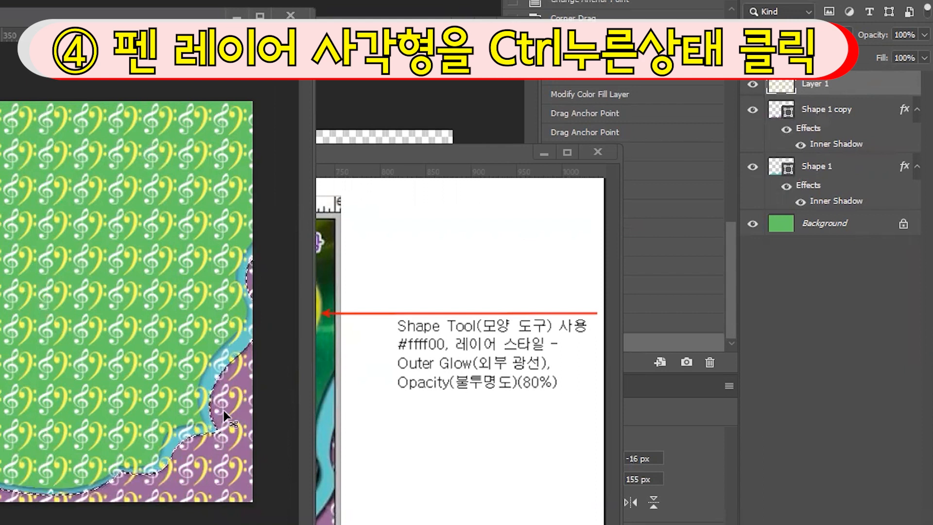
pyautogui.press('ctrl')
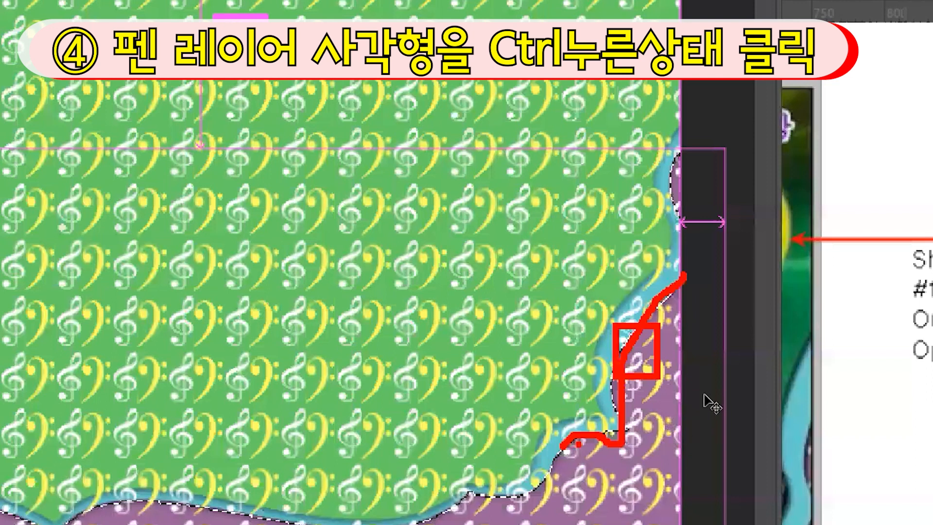
# Try deleting the pattern inside the purple border selection, and undo the deletion and the deselection
pyautogui.press('Delete')
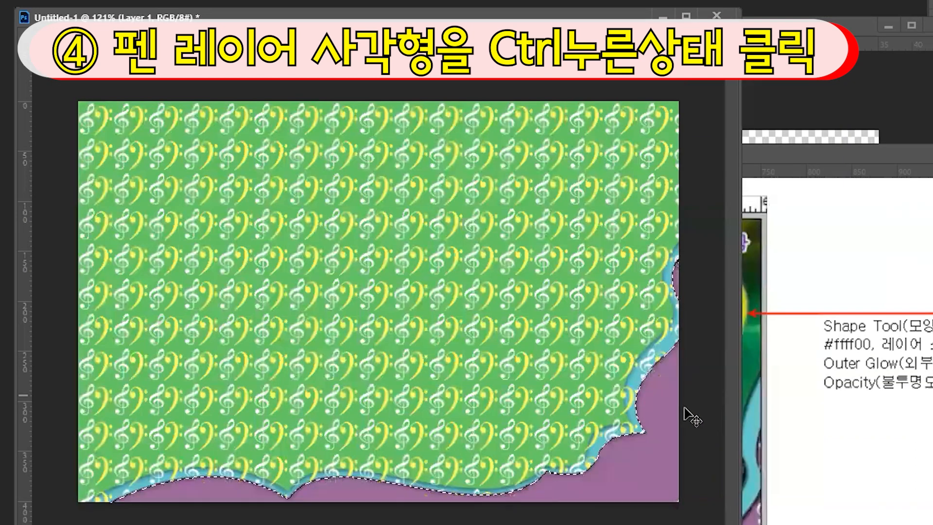
pyautogui.hotkey('ctrl', 'd')
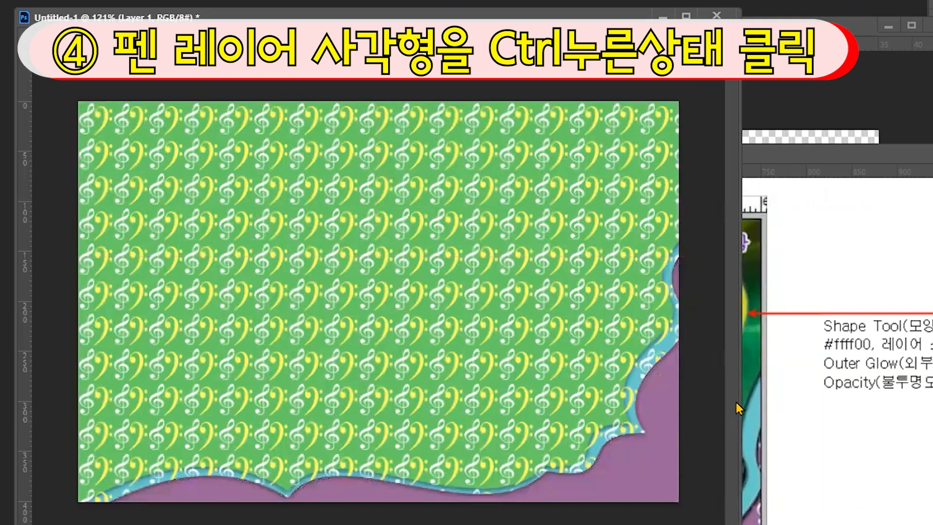
pyautogui.hotkey('ctrl', 'z')
pyautogui.hotkey('ctrl', 'z')
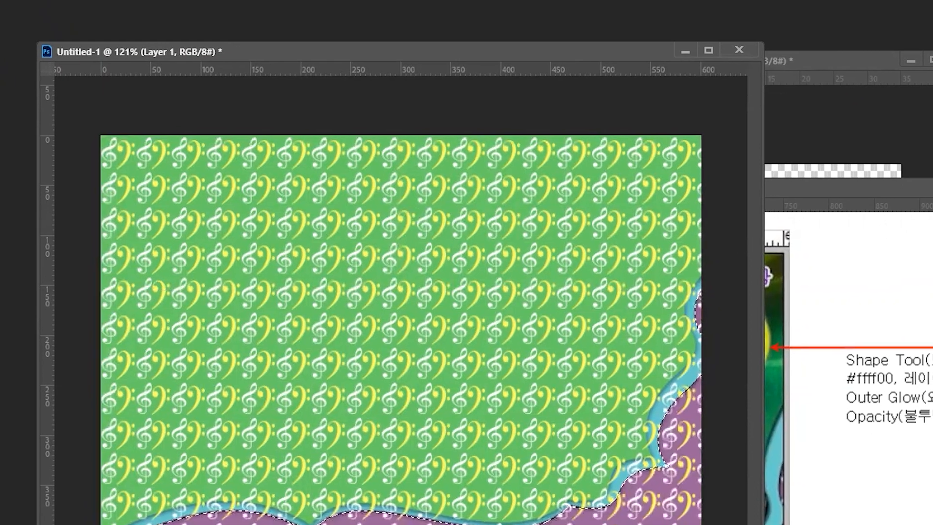
# Invert the selection, delete the pattern outside the purple border, and deselect
pyautogui.click(18, 7)
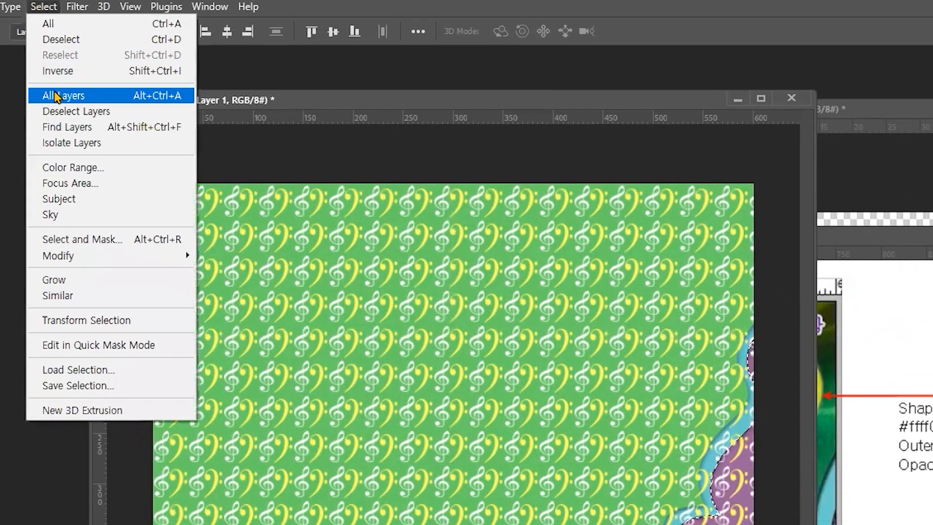
pyautogui.click(70, 53)
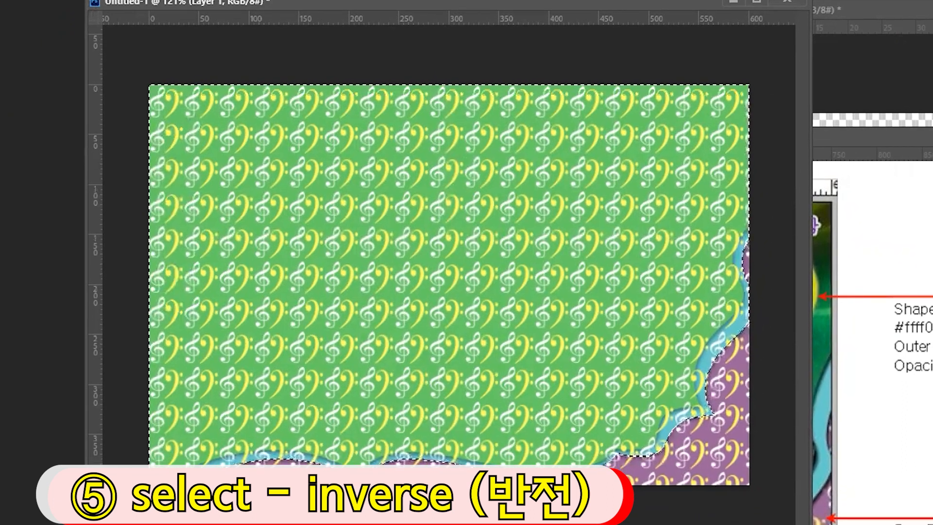
pyautogui.press('Delete')
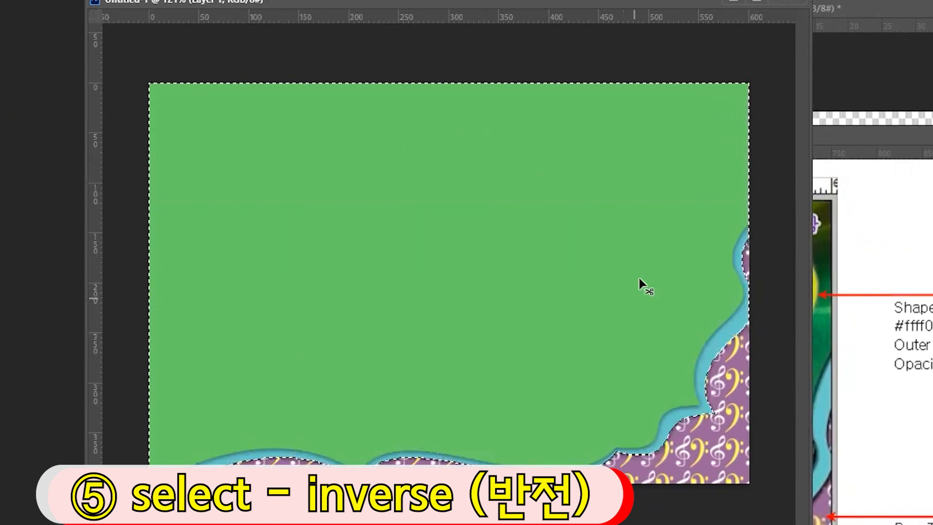
pyautogui.hotkey('ctrl', 'd')
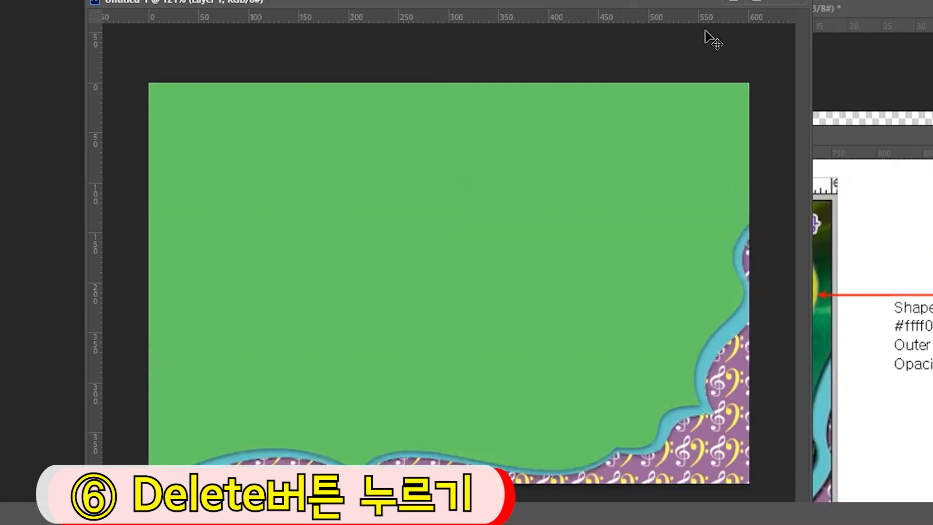
# Rename the clef pattern layer as "패턴"
pyautogui.moveTo(411, 9); pyautogui.dragTo(538, 20)
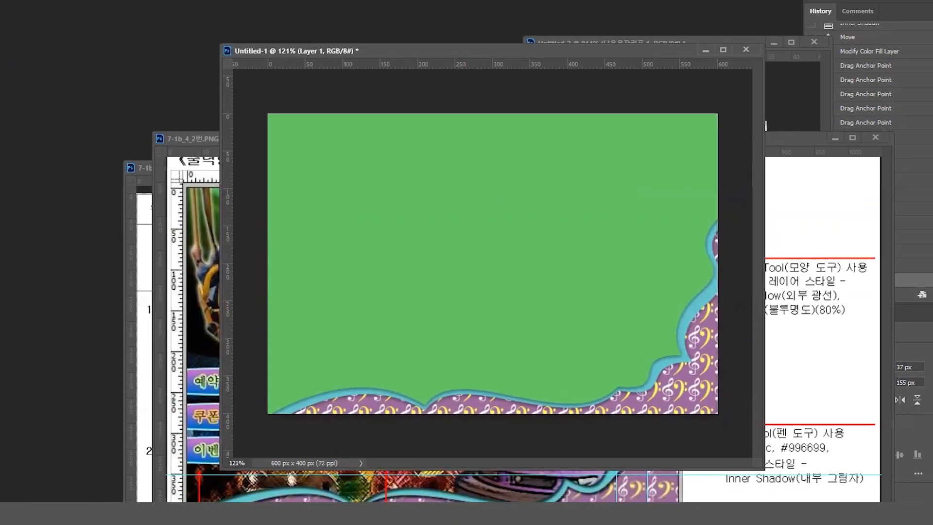
pyautogui.doubleClick(862, 99)
pyautogui.write('패턴')
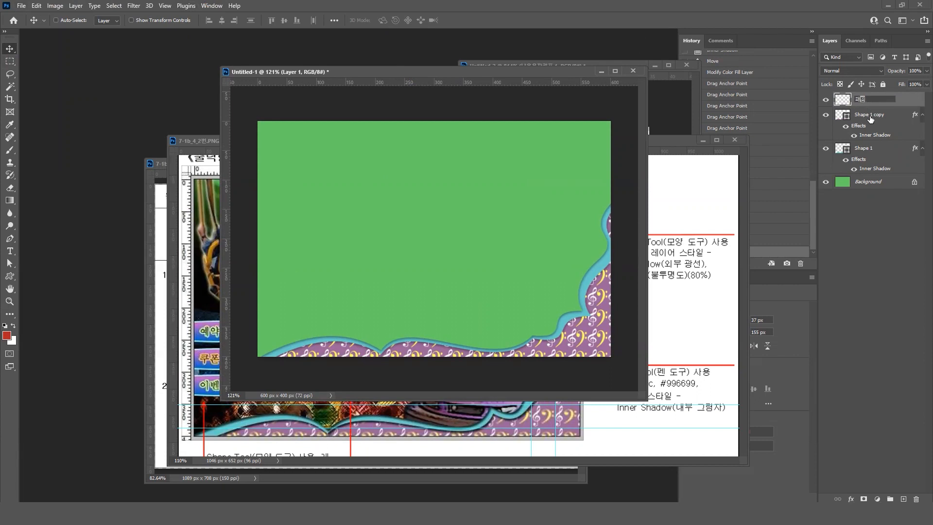
# Select the purple border shape layer, and bring up the output reference and the exam instruction sheet to check the image effect requirements
pyautogui.click(868, 113)
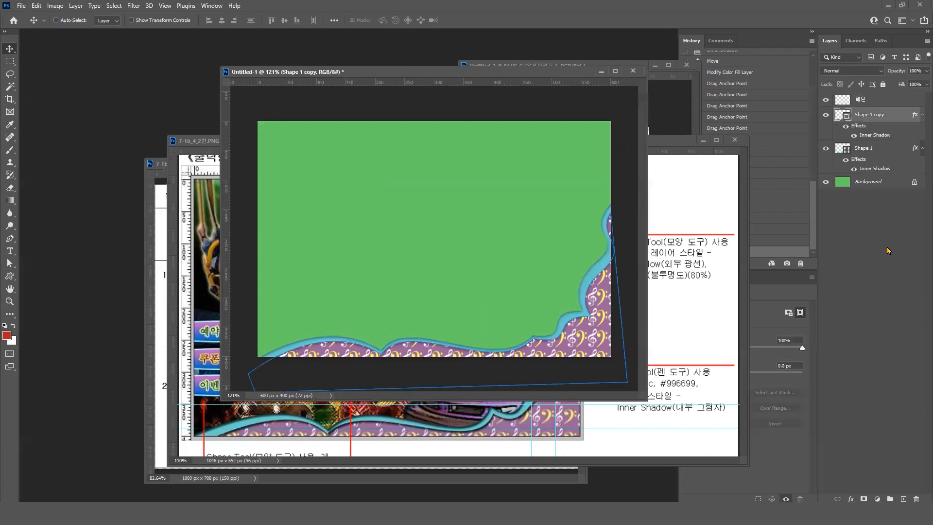
pyautogui.click(212, 142)
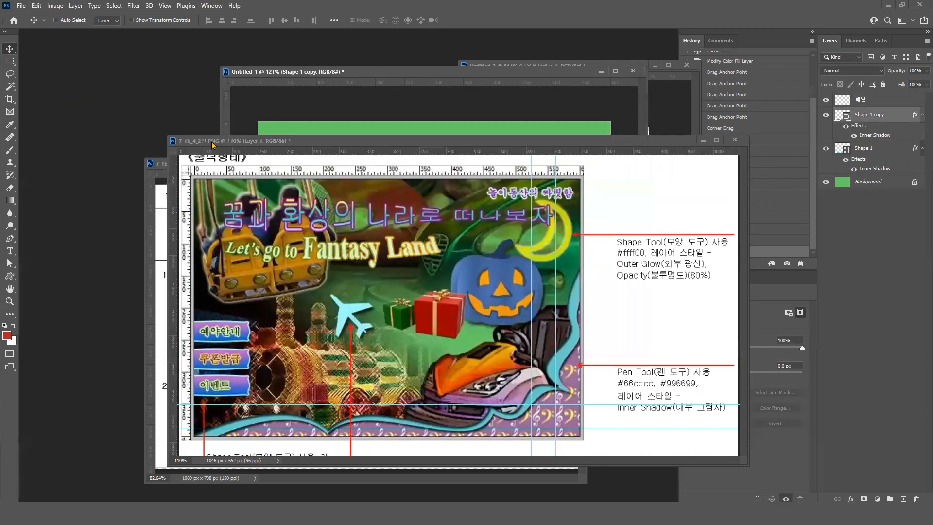
pyautogui.moveTo(552, 145); pyautogui.dragTo(553, 144)
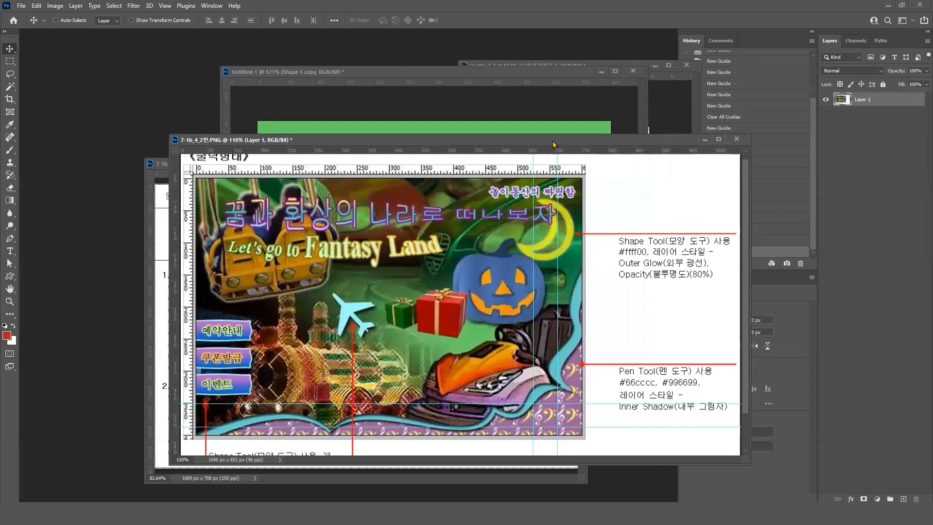
pyautogui.click(165, 163)
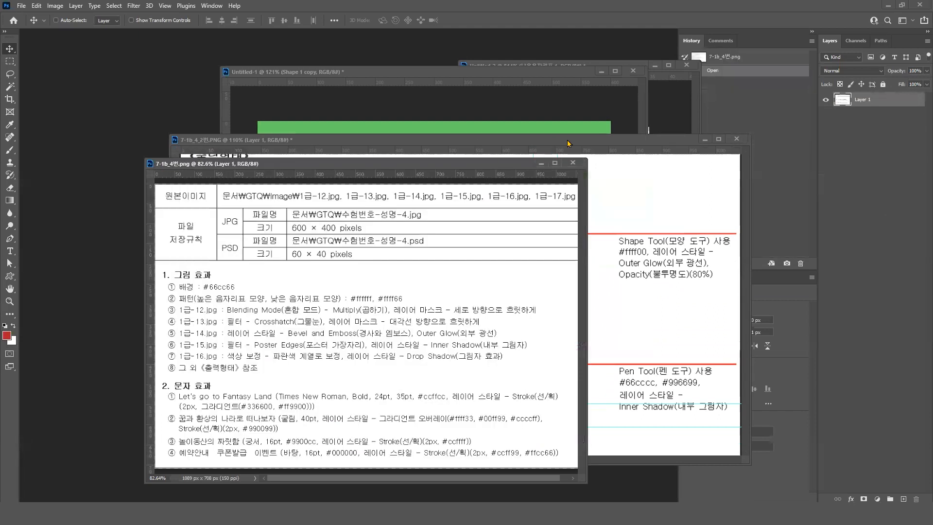
pyautogui.moveTo(450, 162); pyautogui.dragTo(413, 145)
# Open the source images 1급-12 through 1급-17 together from the 7-18 folder
pyautogui.click(15, 6)
pyautogui.press('Escape')
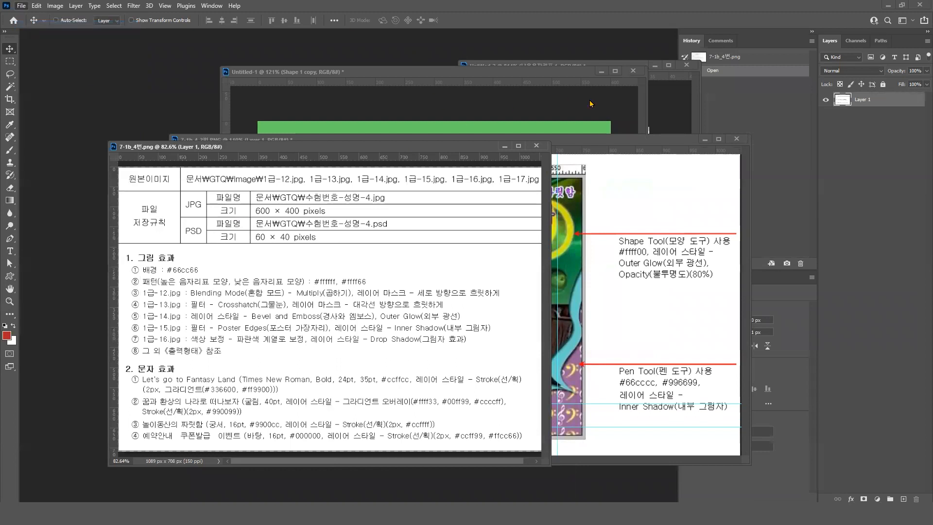
pyautogui.hotkey('ctrl', 'o')
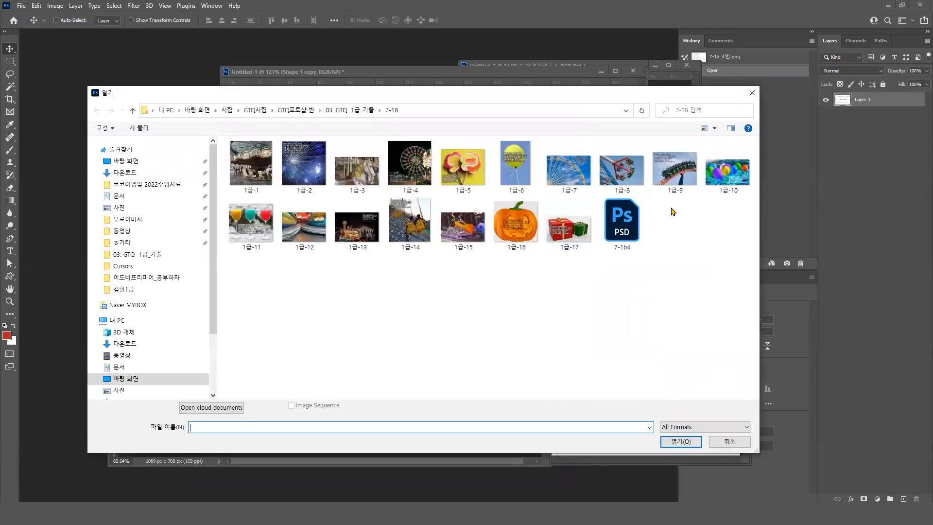
pyautogui.click(303, 235)
pyautogui.keyDown('shift'); pyautogui.click(566, 236); pyautogui.keyUp('shift')
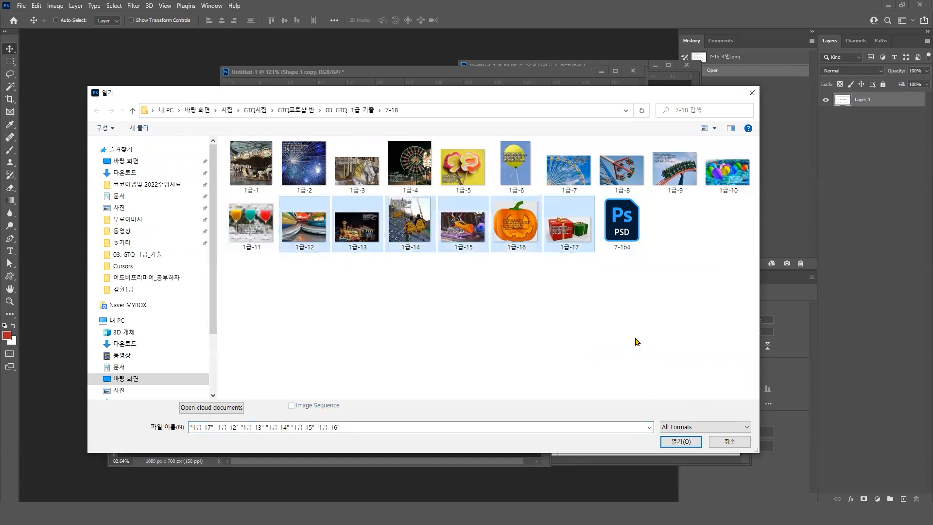
pyautogui.click(673, 443)
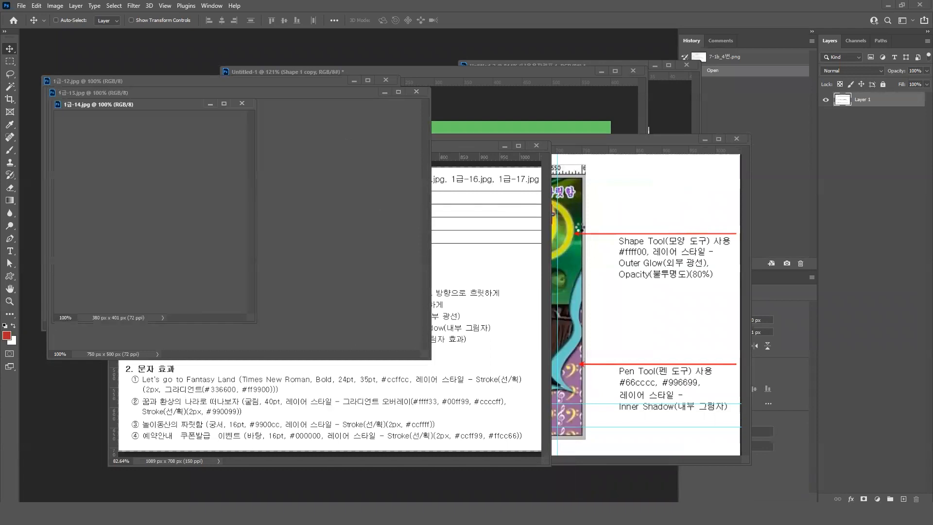
# Copy the 1급-12.jpg bumper car photo into the composition, shift it slightly left, and place its layer directly above the background
pyautogui.click(456, 147)
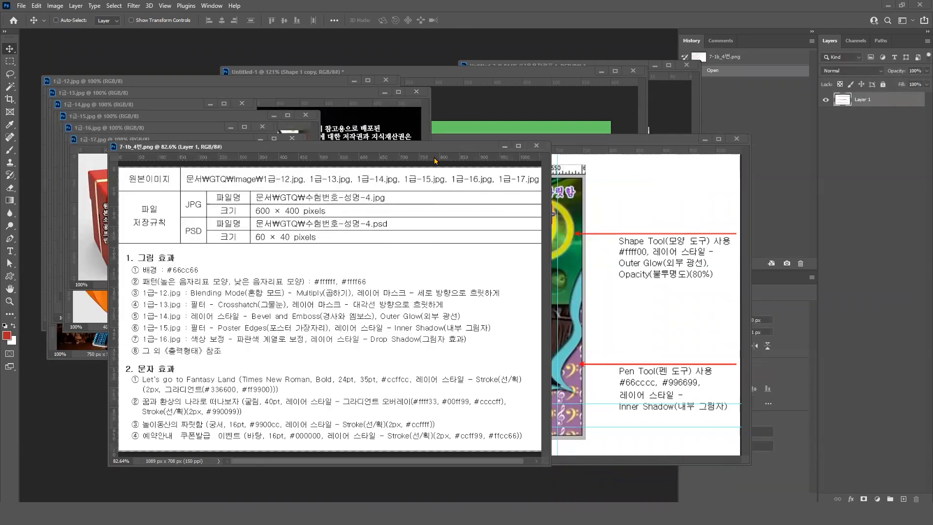
pyautogui.press('ctrl')
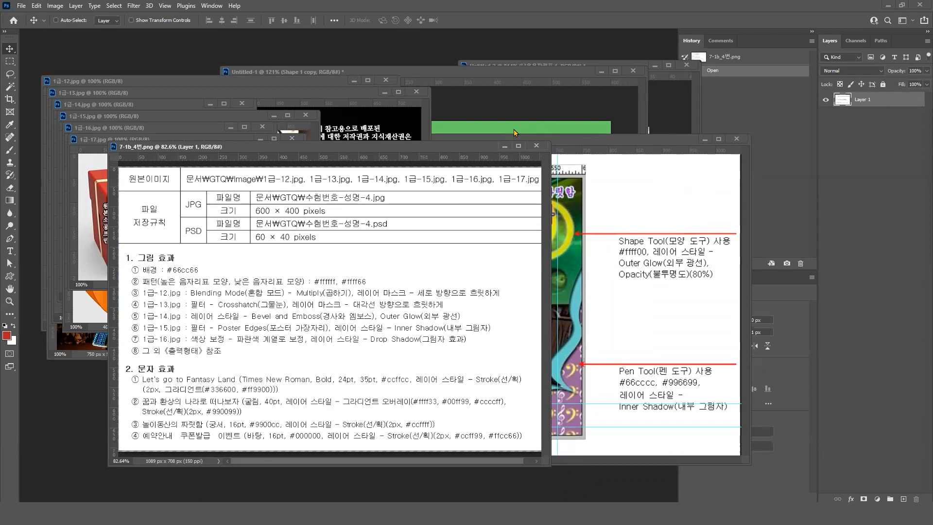
pyautogui.click(512, 83)
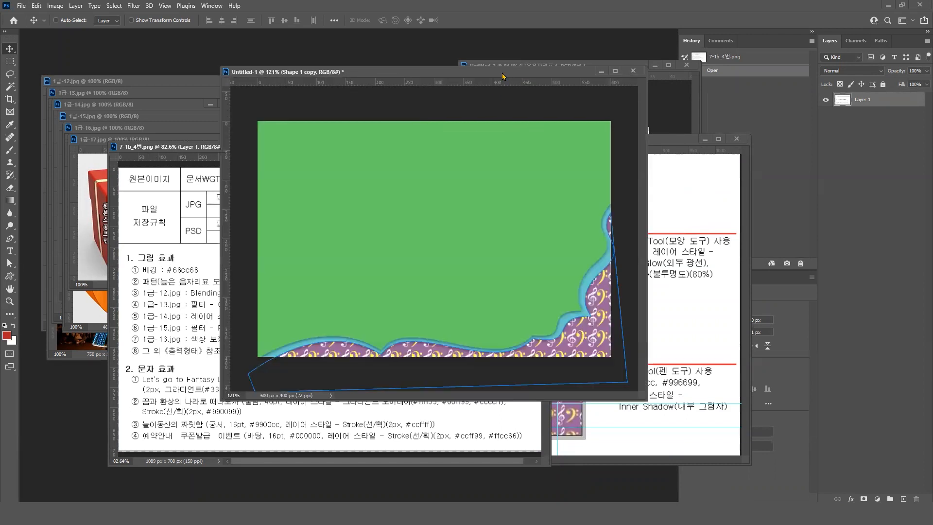
pyautogui.click(147, 84)
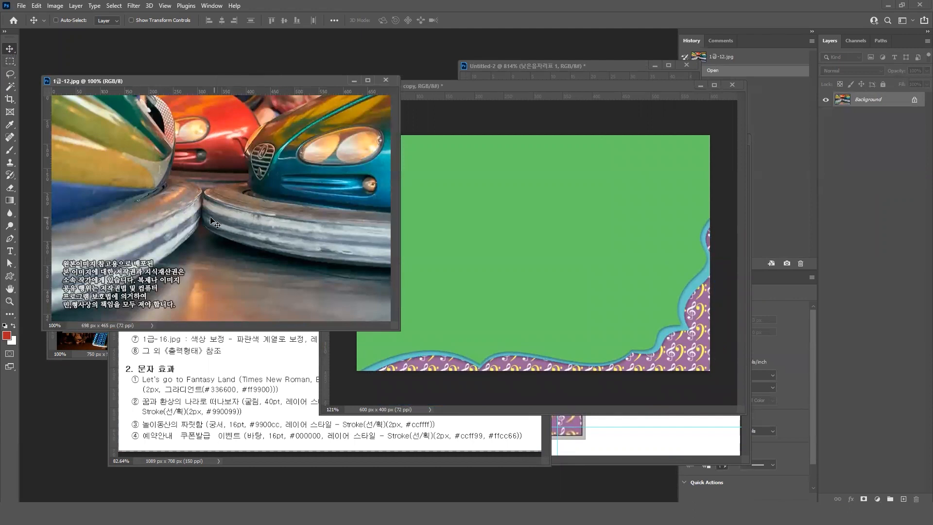
pyautogui.moveTo(199, 219); pyautogui.dragTo(562, 289)
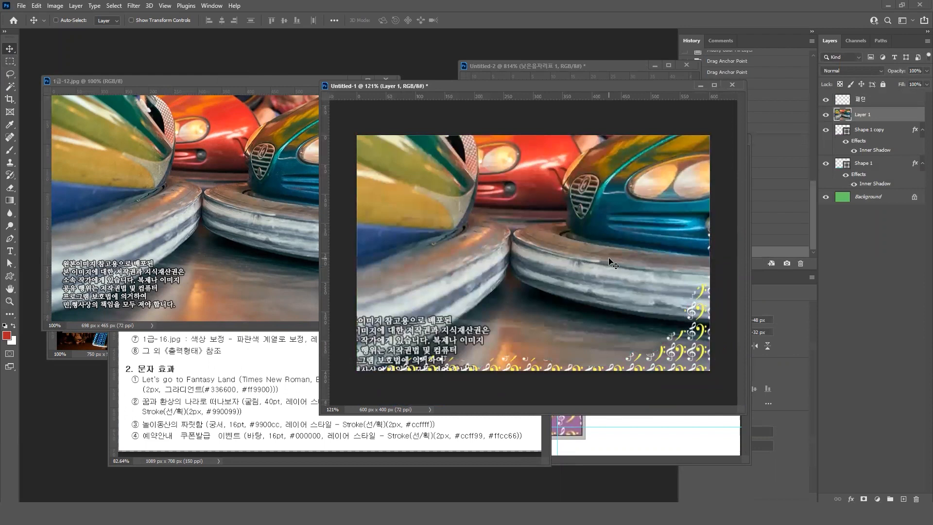
pyautogui.moveTo(604, 261); pyautogui.dragTo(584, 261)
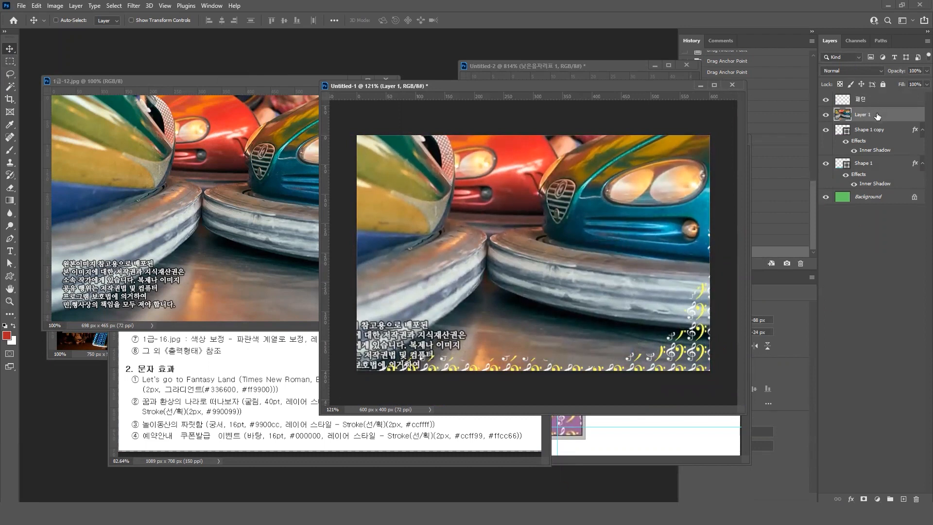
pyautogui.moveTo(876, 117); pyautogui.dragTo(873, 206)
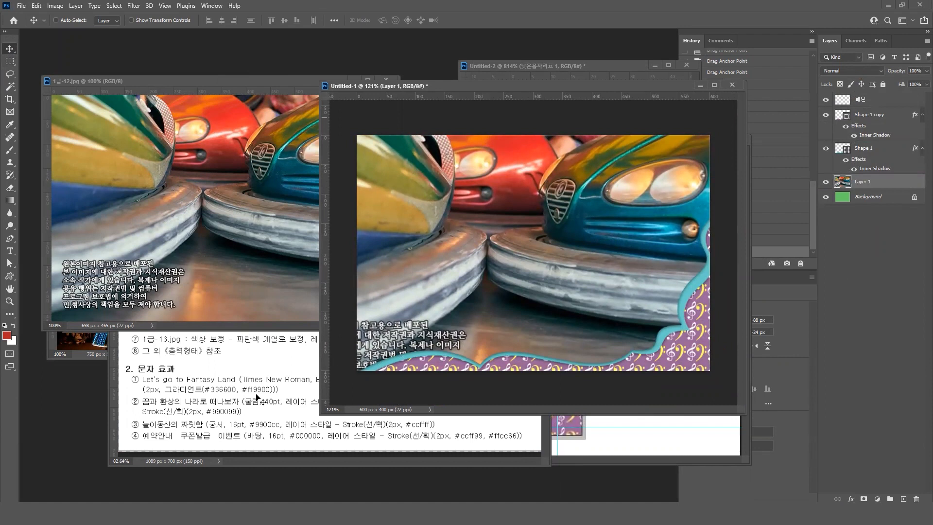
# Check the 1급-12.jpg requirements on the instruction sheet and set the bumper car layer's blending mode to Multiply
pyautogui.click(266, 354)
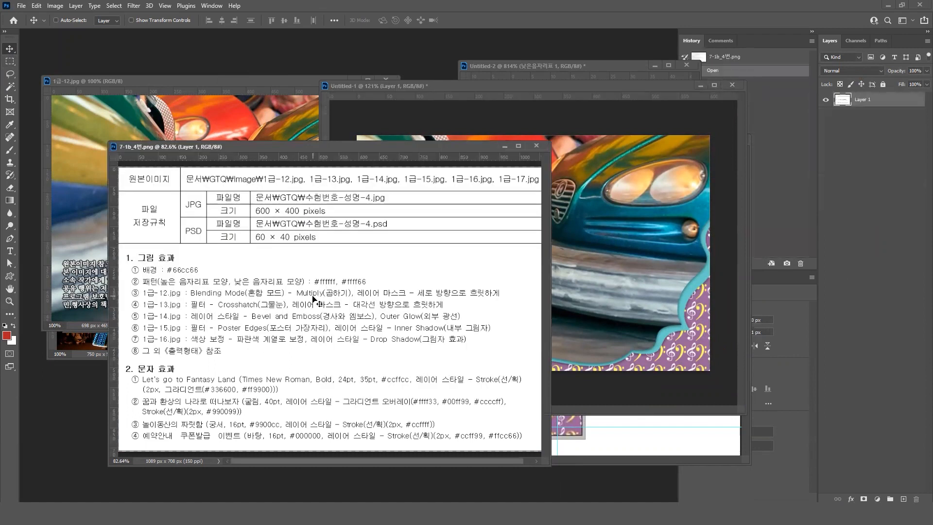
pyautogui.press('ctrl')
pyautogui.moveTo(186, 286); pyautogui.dragTo(357, 300)
pyautogui.press('Escape')
pyautogui.click(667, 87)
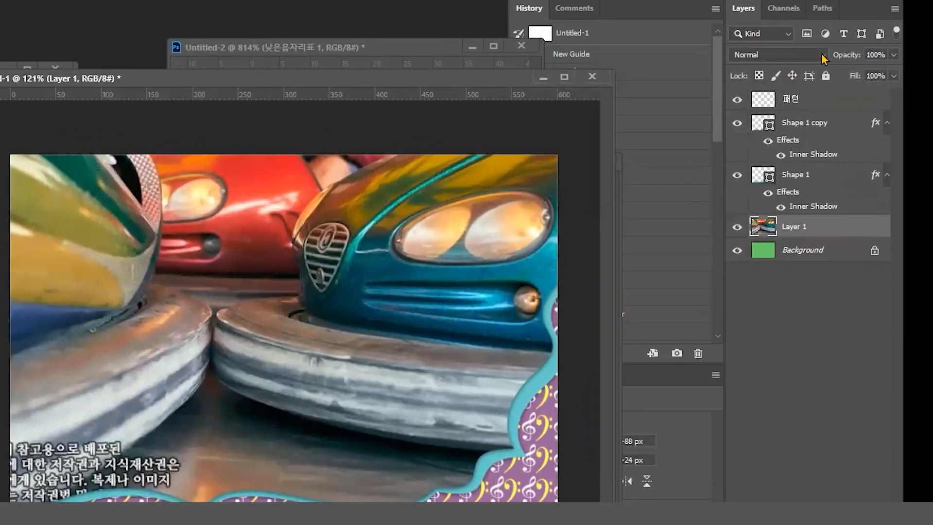
pyautogui.click(825, 57)
pyautogui.click(824, 57)
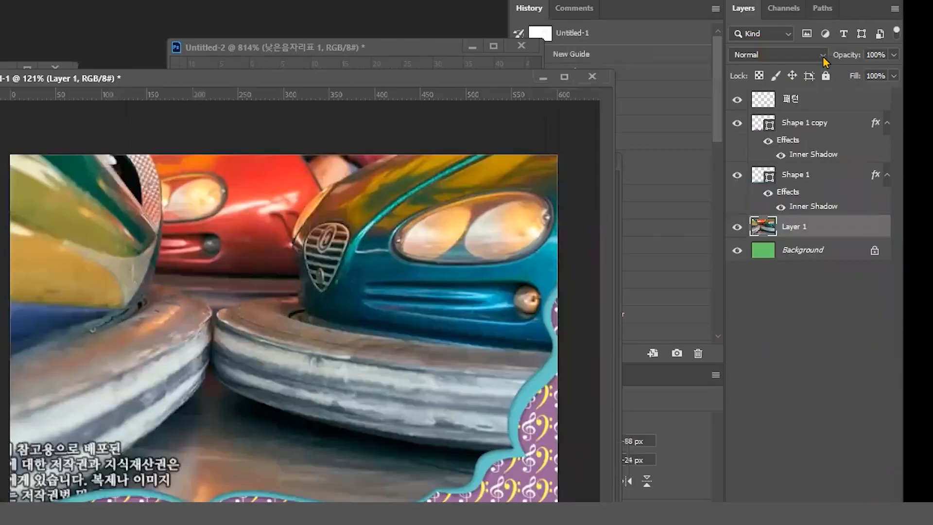
pyautogui.click(728, 56)
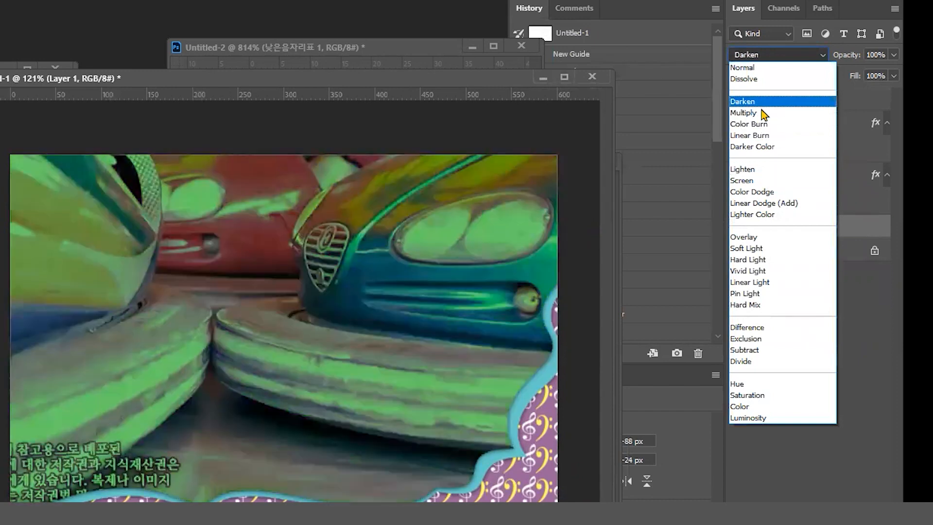
pyautogui.click(761, 113)
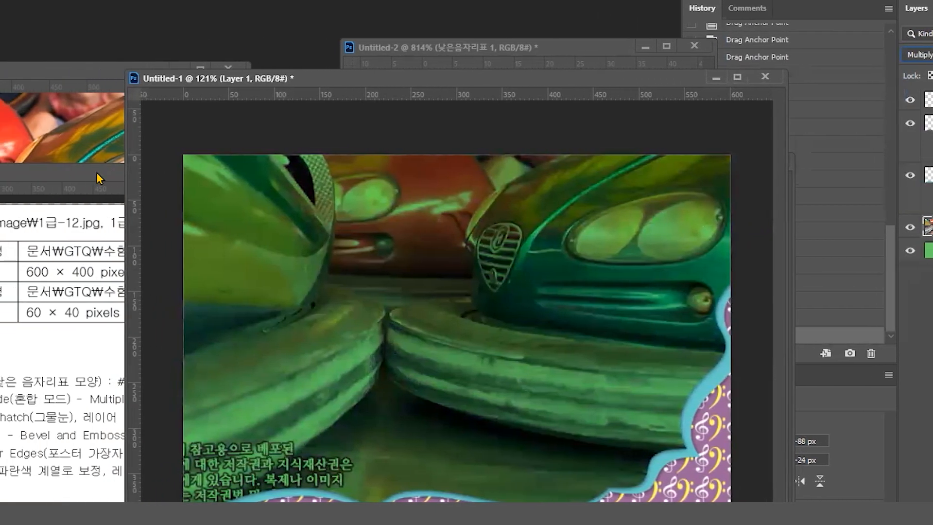
# Check the layer mask requirement for 1급-12.jpg on the instruction sheet and close that source photo
pyautogui.click(97, 171)
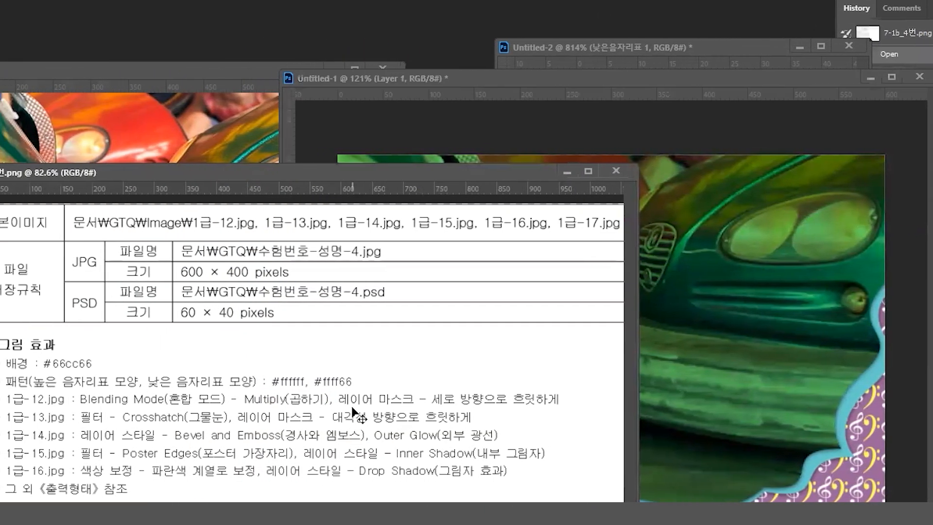
pyautogui.click(733, 79)
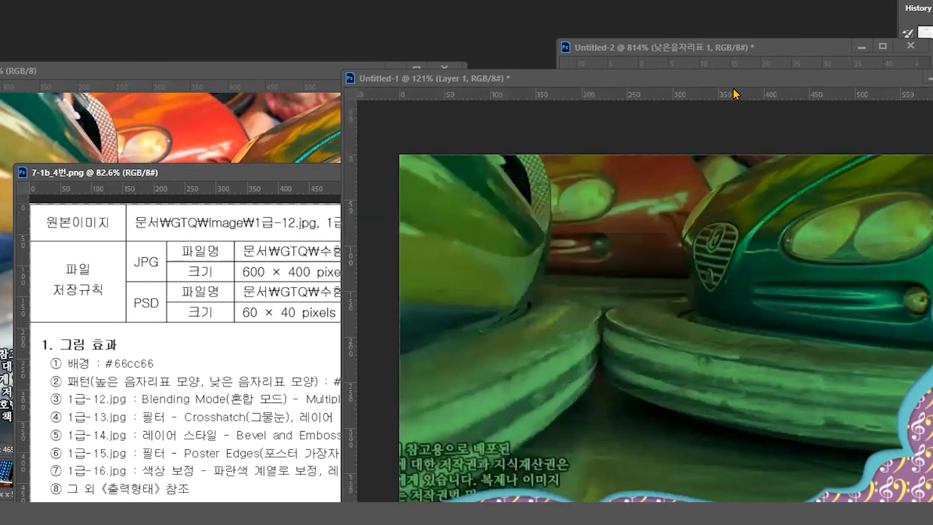
pyautogui.click(175, 61)
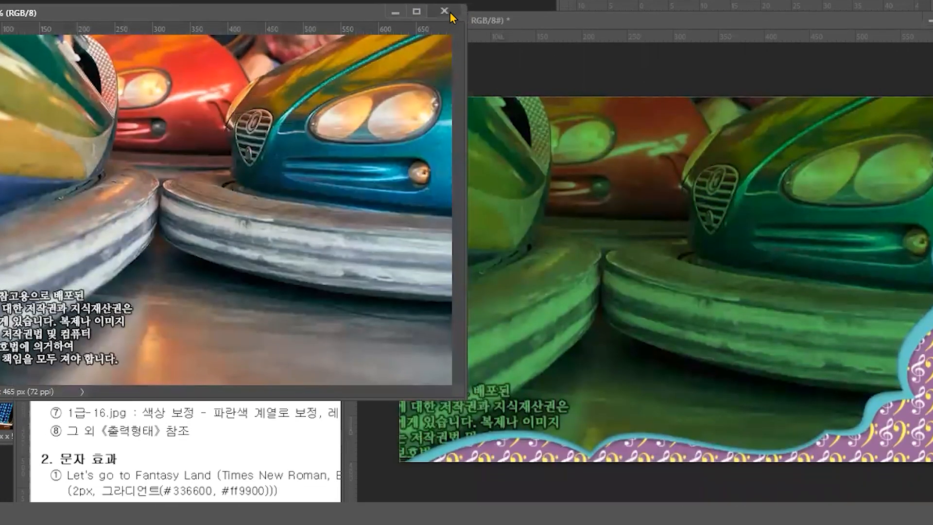
pyautogui.click(444, 11)
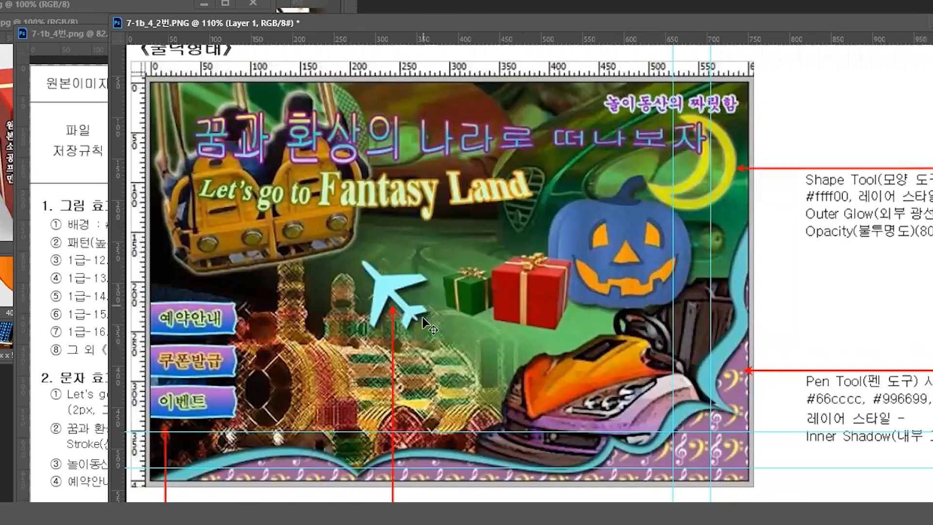
# Examine the vertical fade in the output reference and add a layer mask to the bumper car layer in the composition
pyautogui.hotkey('ctrl', '2')
pyautogui.moveTo(391, 275)
pyautogui.mouseDown()
pyautogui.moveTo(486, 272)
pyautogui.moveTo(619, 298)
pyautogui.moveTo(733, 359)
pyautogui.moveTo(636, 414)
pyautogui.moveTo(389, 450)
pyautogui.moveTo(173, 405)
pyautogui.moveTo(173, 320)
pyautogui.moveTo(331, 301)
pyautogui.moveTo(403, 276)
pyautogui.mouseUp()
pyautogui.press('Escape')
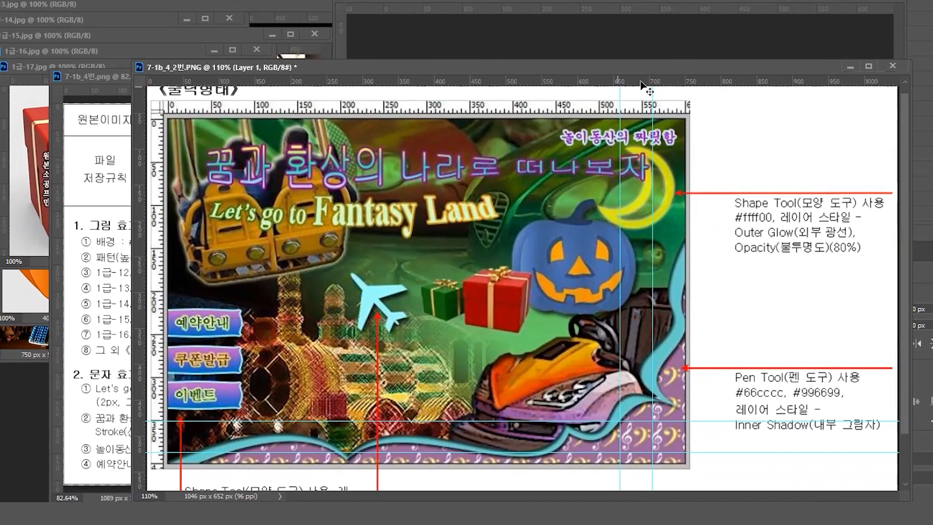
pyautogui.click(657, 28)
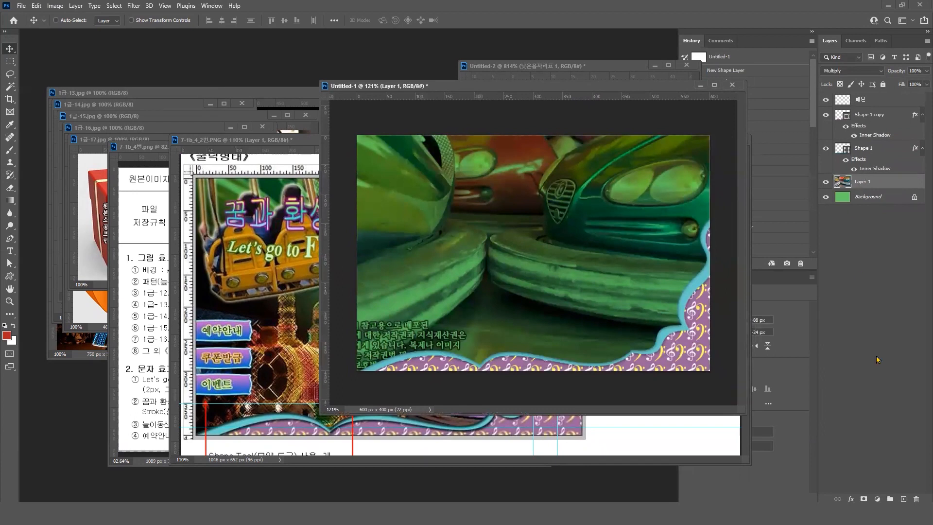
pyautogui.click(864, 499)
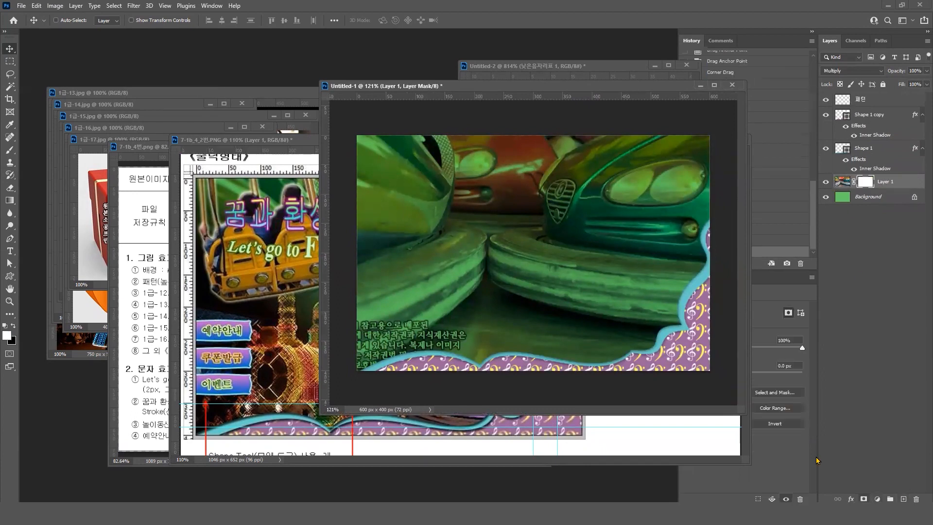
# Fade the lower part of the bumper car layer by drawing a vertical black-to-white linear gradient upward on its mask
pyautogui.click(13, 204)
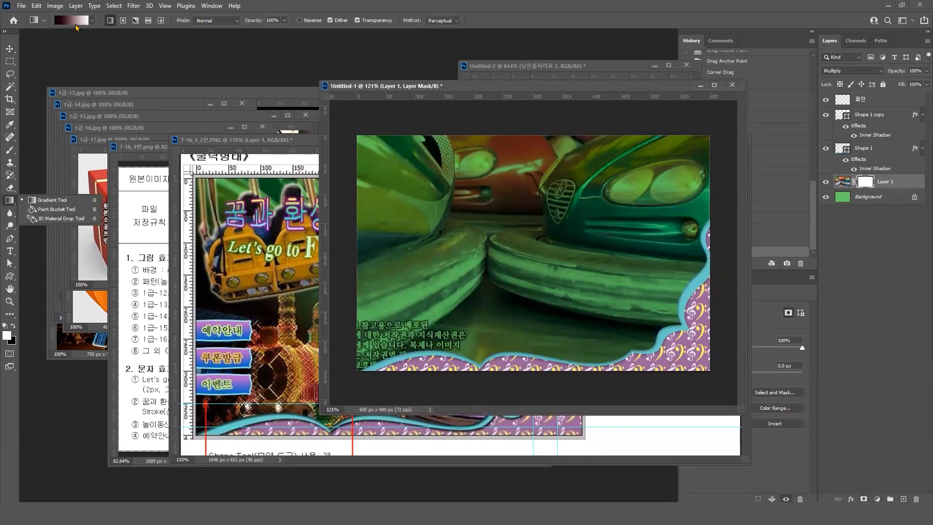
pyautogui.click(92, 20)
pyautogui.click(23, 39)
pyautogui.click(22, 39)
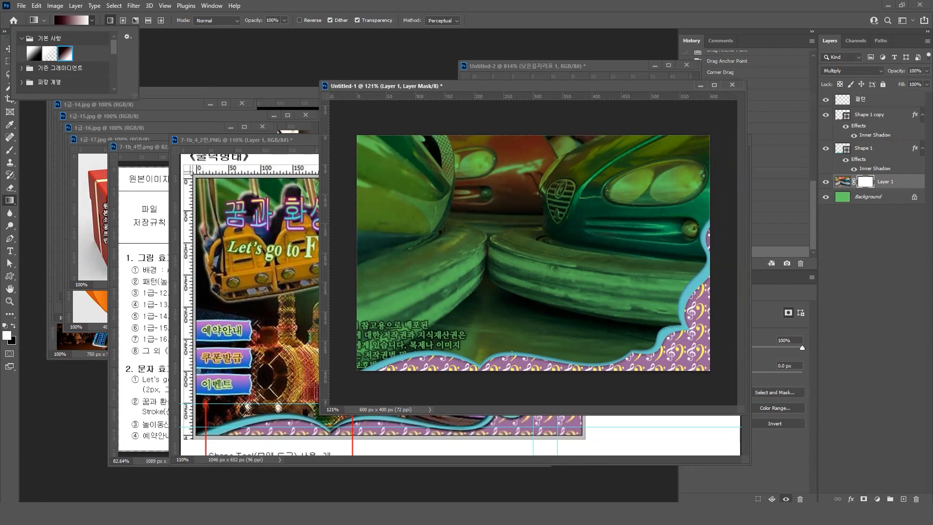
pyautogui.click(531, 351)
pyautogui.moveTo(531, 351); pyautogui.dragTo(533, 230)
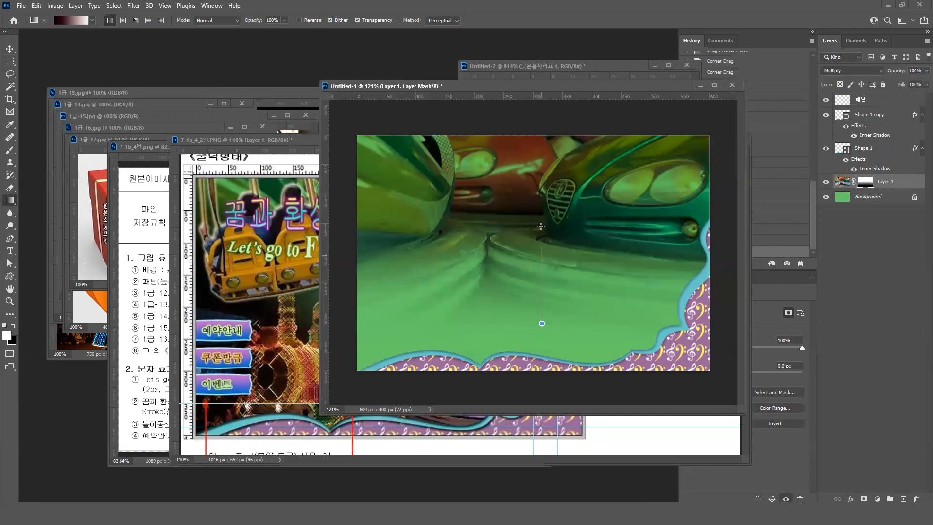
pyautogui.moveTo(541, 215); pyautogui.dragTo(542, 215)
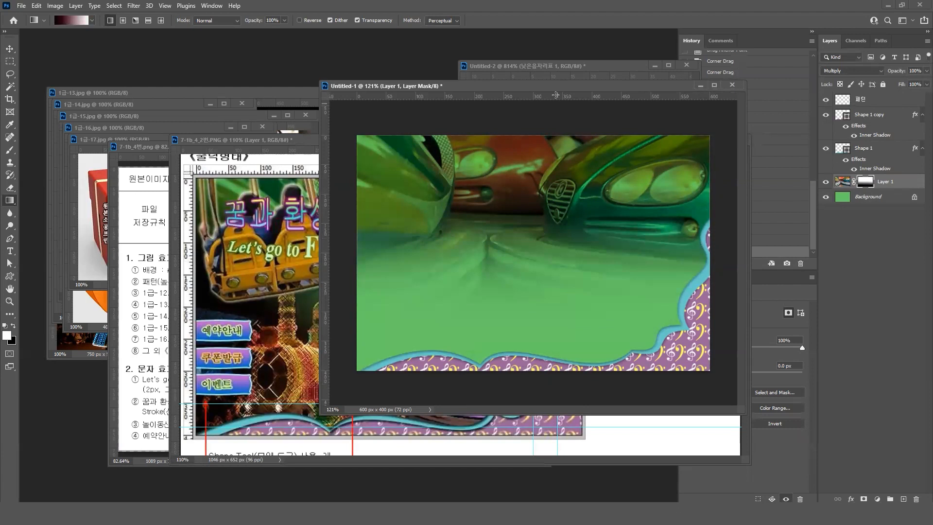
# Reposition the composition window, check the 1급-13.jpg requirements, and copy the 1급-13.jpg train photo into the composition above the bumper car layer
pyautogui.moveTo(566, 87); pyautogui.dragTo(745, 118)
pyautogui.moveTo(769, 106); pyautogui.dragTo(524, 104)
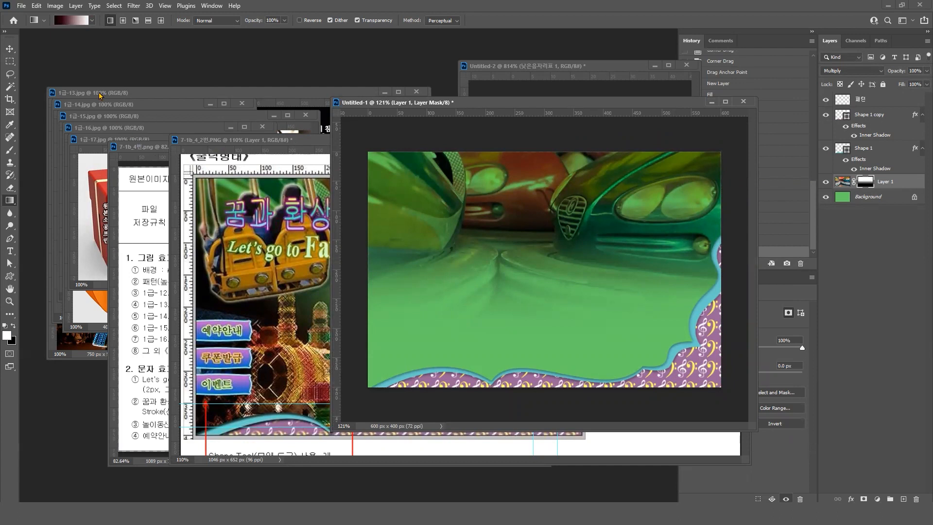
pyautogui.click(138, 156)
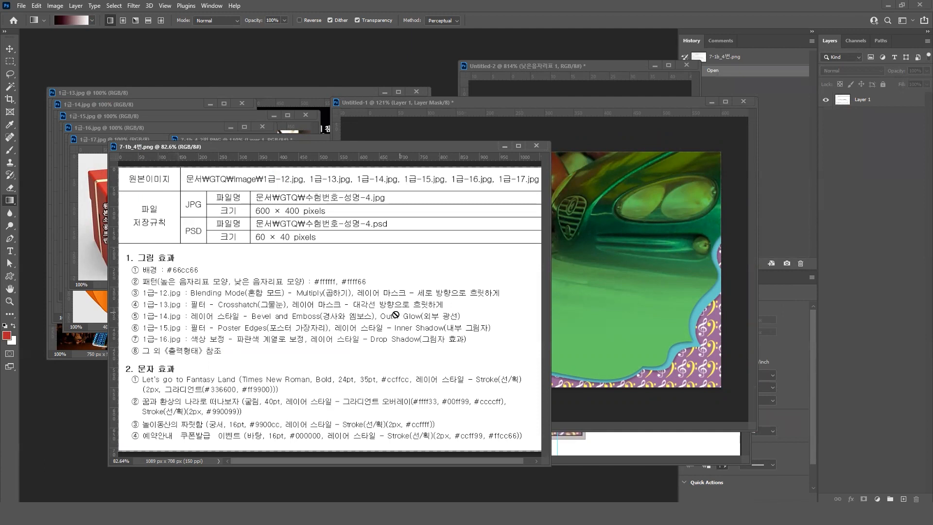
pyautogui.click(148, 92)
pyautogui.click(9, 50)
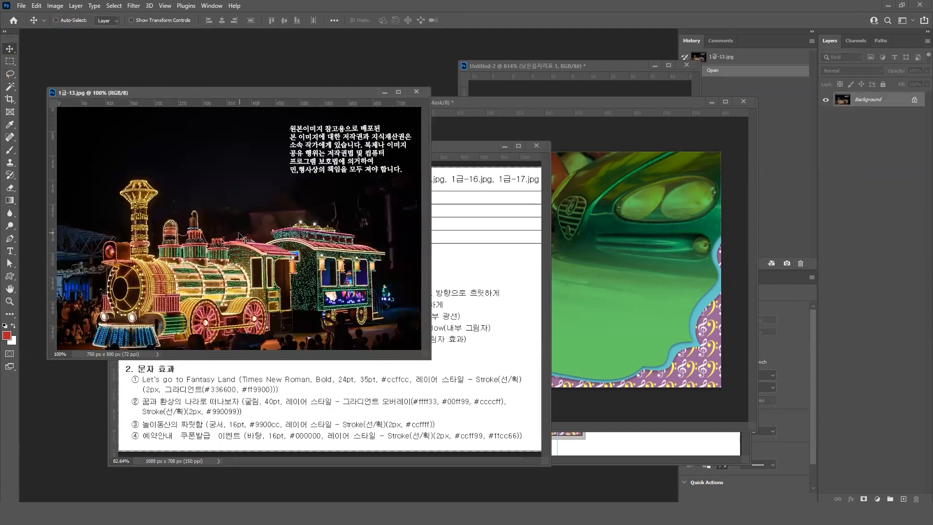
pyautogui.click(637, 262)
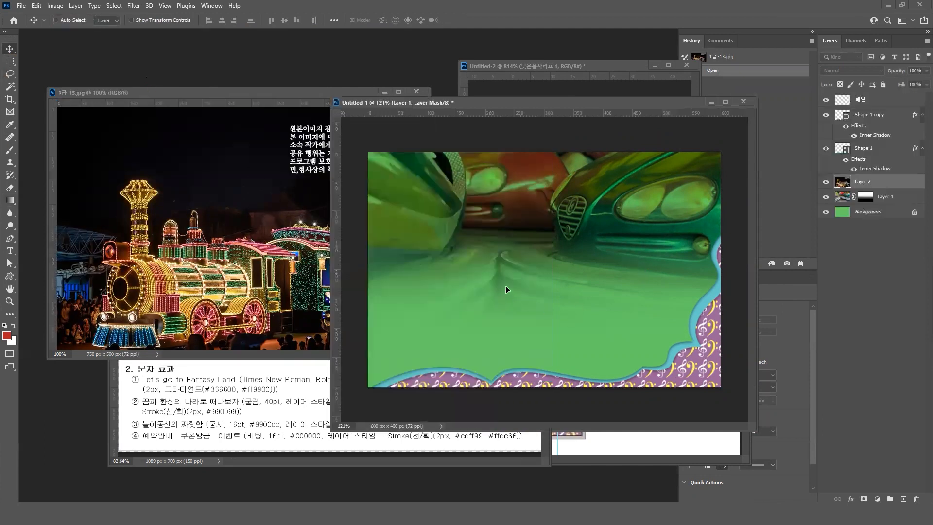
# Shift the train photo slightly in the composition and apply the Crosshatch filter with Stroke Length 9, Sharpness 6 and Strength 1
pyautogui.moveTo(478, 248); pyautogui.dragTo(488, 247)
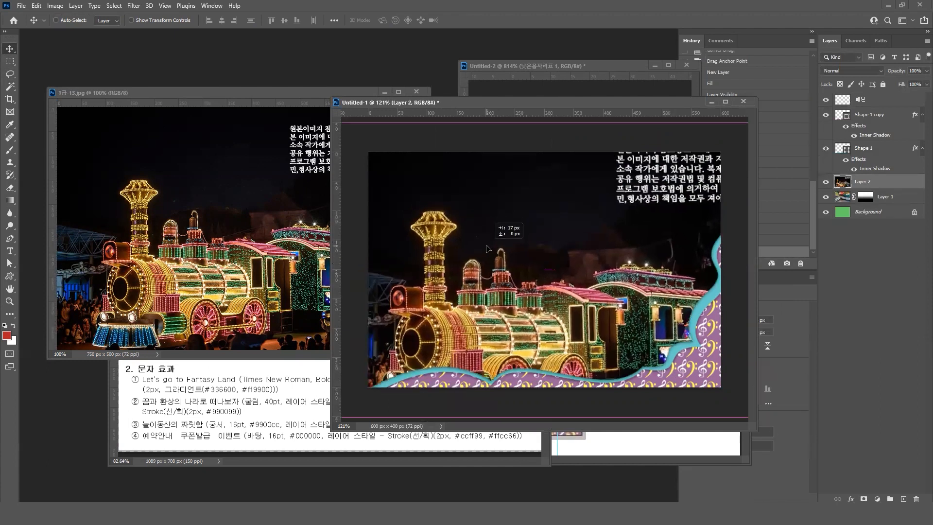
pyautogui.click(134, 5)
pyautogui.click(154, 61)
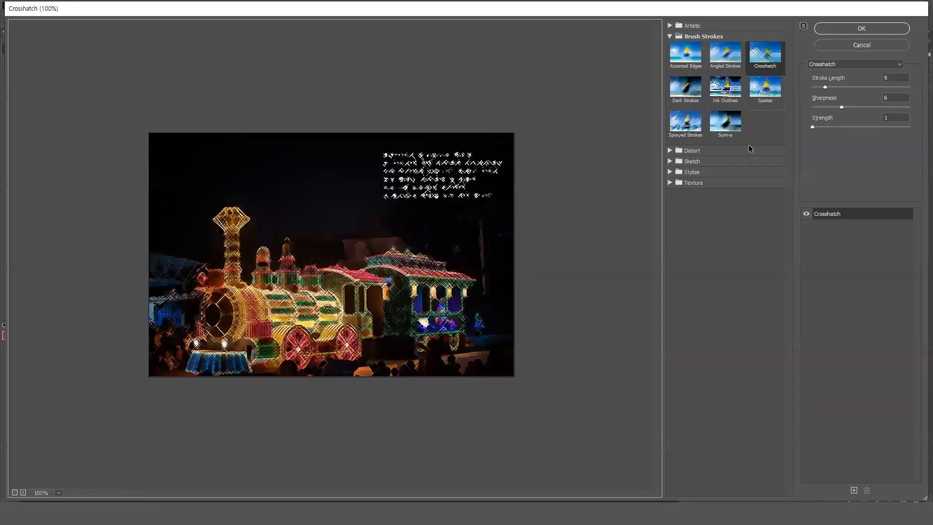
pyautogui.click(901, 64)
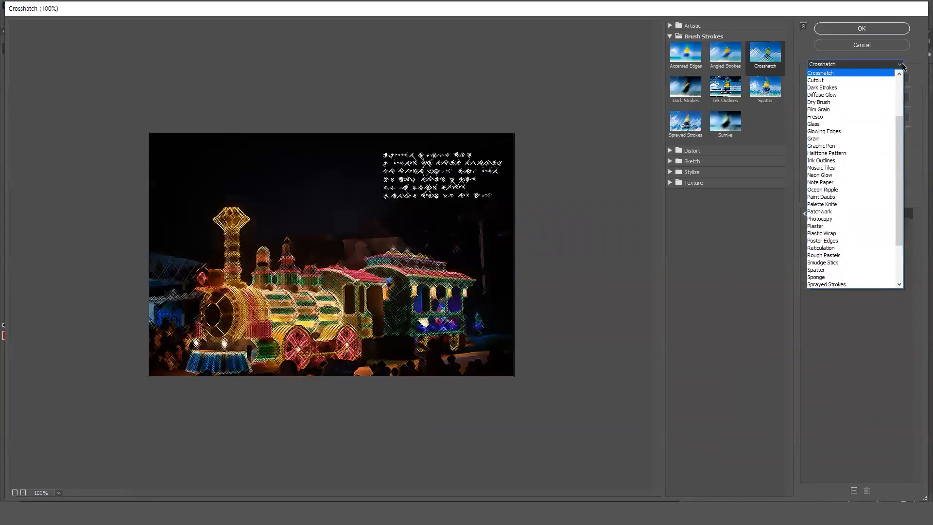
pyautogui.scroll(3, 828, 134)
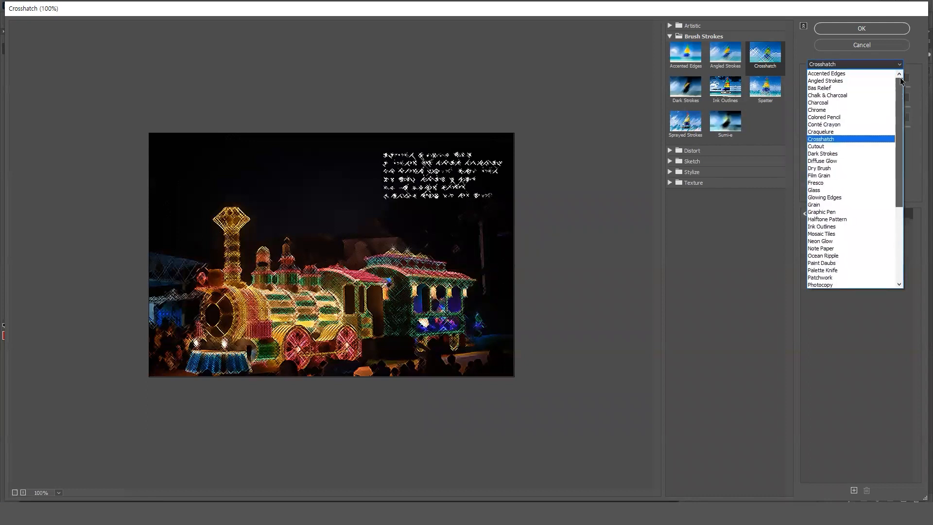
pyautogui.click(829, 140)
pyautogui.click(860, 29)
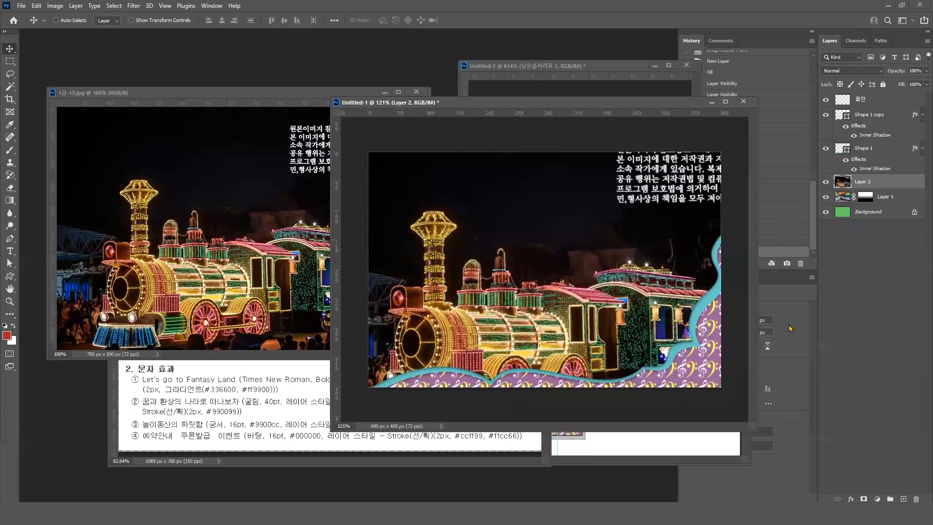
# Close the 1급-13.jpg source photo, reposition the composition window, and move the train layer up so its wheels sit above the wavy border
pyautogui.click(269, 99)
pyautogui.click(416, 91)
pyautogui.moveTo(492, 105); pyautogui.dragTo(457, 78)
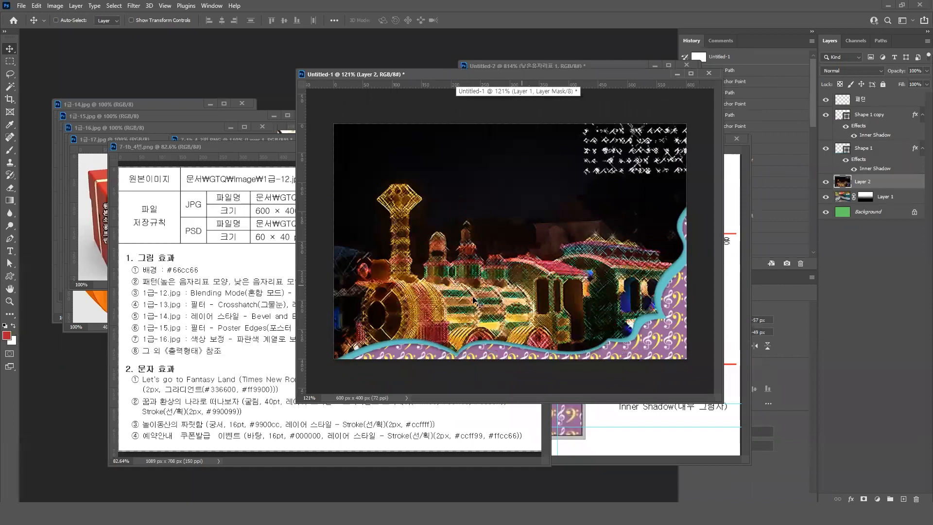
pyautogui.moveTo(476, 286); pyautogui.dragTo(472, 280)
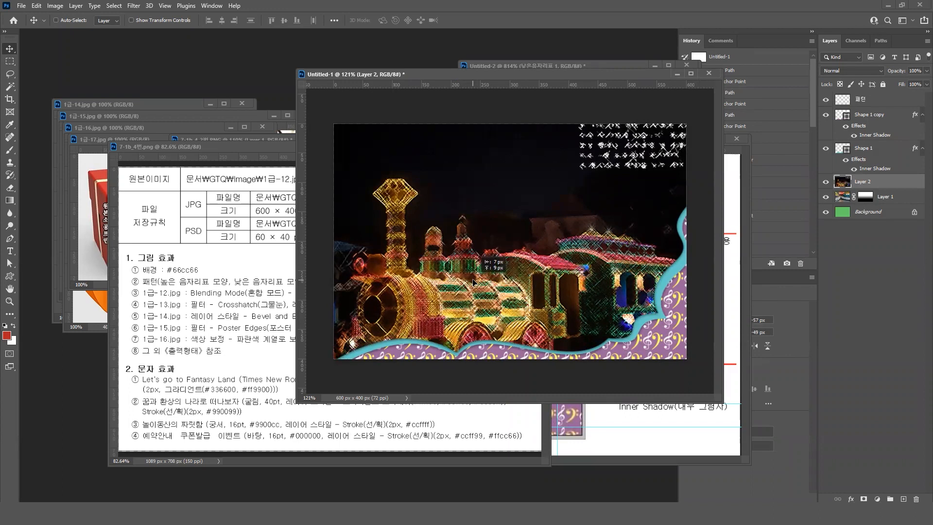
pyautogui.moveTo(473, 282); pyautogui.dragTo(482, 266)
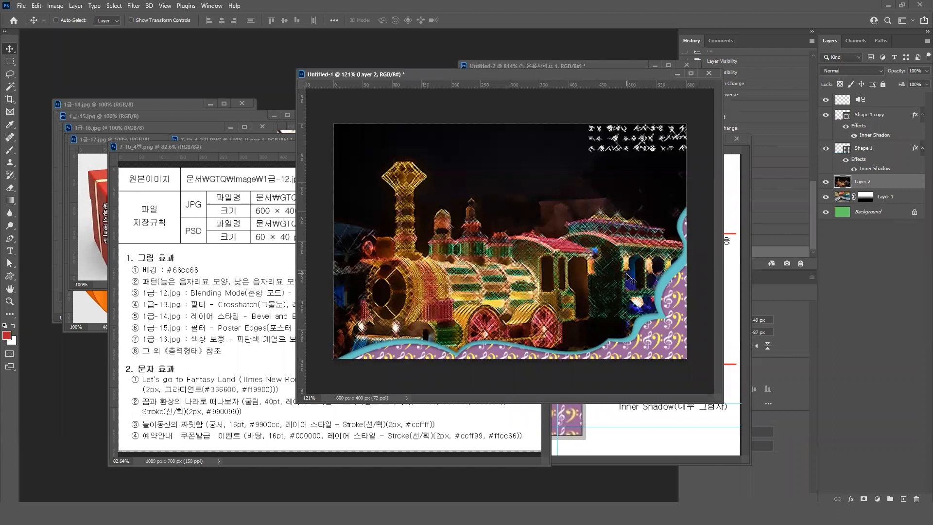
# Check the diagonal mask fade for 1급-13.jpg on the instruction sheet and output reference, and add a layer mask to the train layer
pyautogui.click(242, 328)
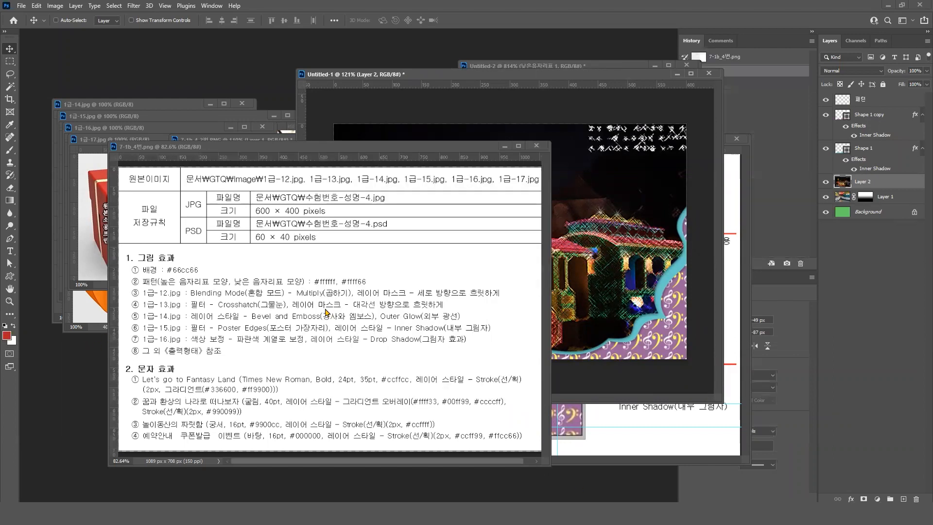
pyautogui.click(524, 84)
pyautogui.click(615, 433)
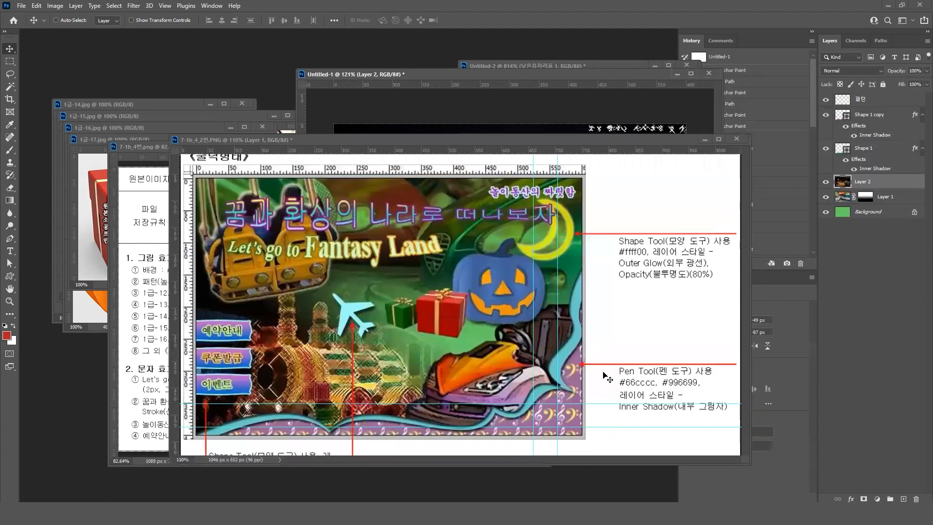
pyautogui.press('ctrl')
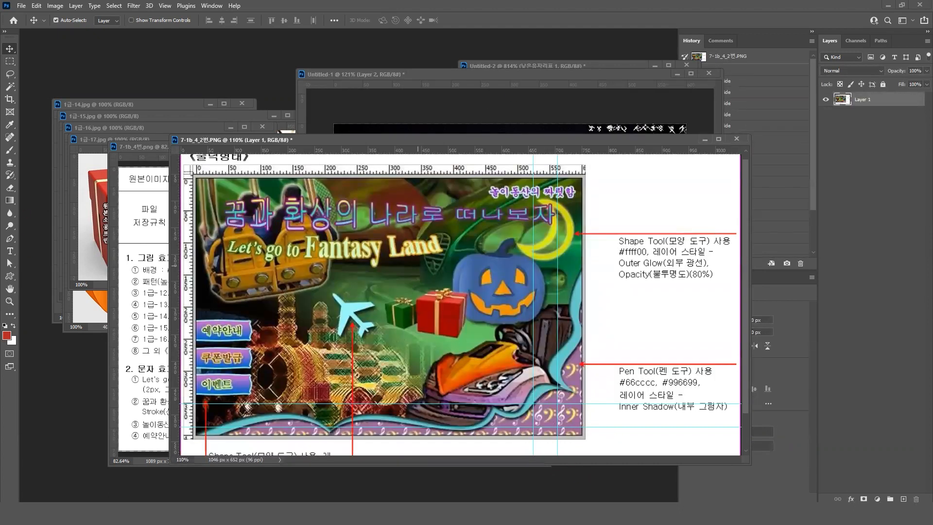
pyautogui.moveTo(476, 197)
pyautogui.mouseDown()
pyautogui.moveTo(400, 190)
pyautogui.moveTo(325, 206)
pyautogui.moveTo(319, 275)
pyautogui.moveTo(502, 377)
pyautogui.moveTo(598, 375)
pyautogui.moveTo(605, 294)
pyautogui.moveTo(559, 210)
pyautogui.moveTo(392, 178)
pyautogui.mouseUp()
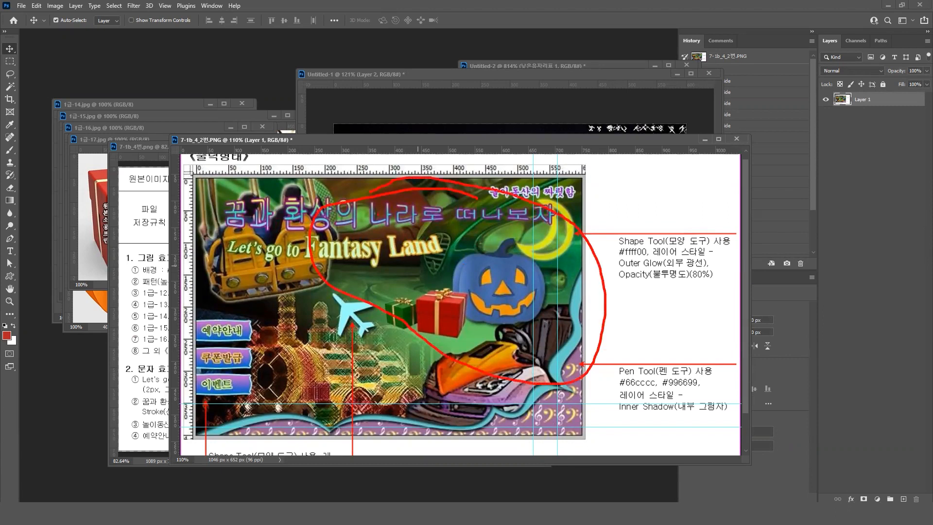
pyautogui.press('Escape')
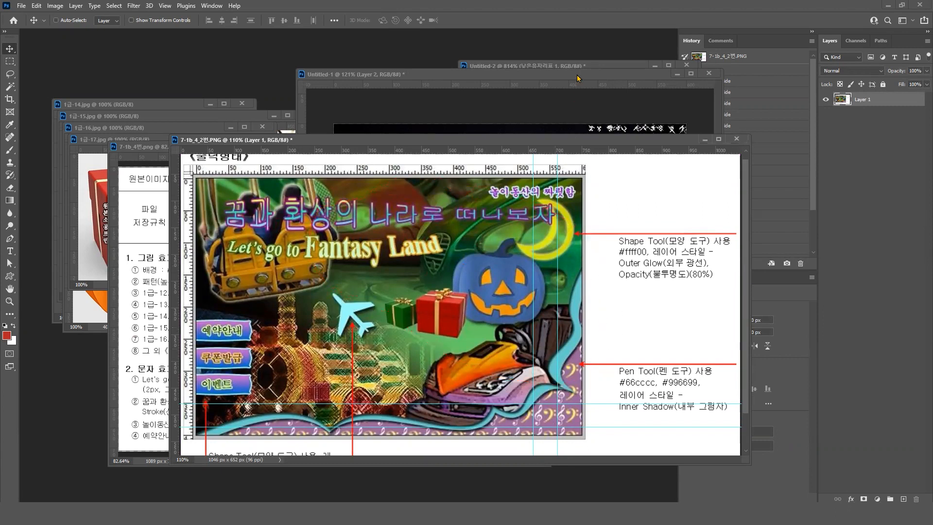
pyautogui.click(577, 75)
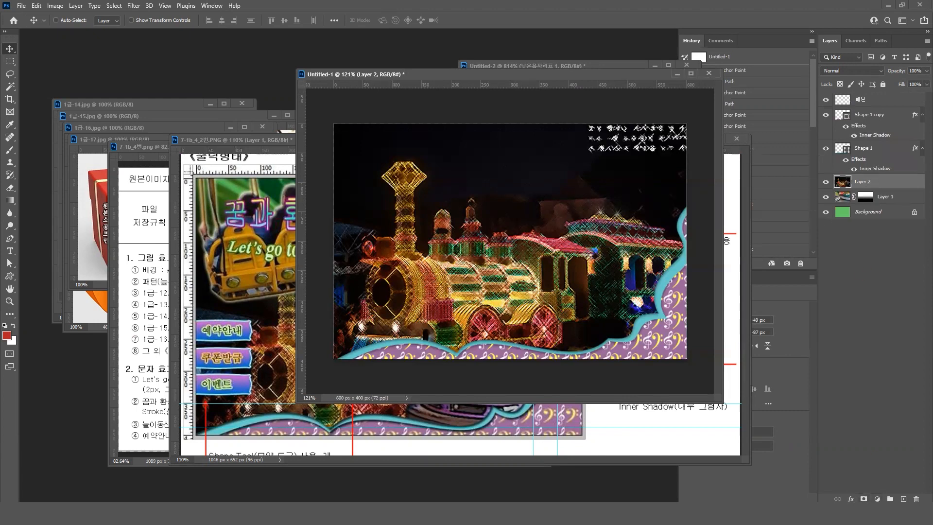
pyautogui.click(864, 499)
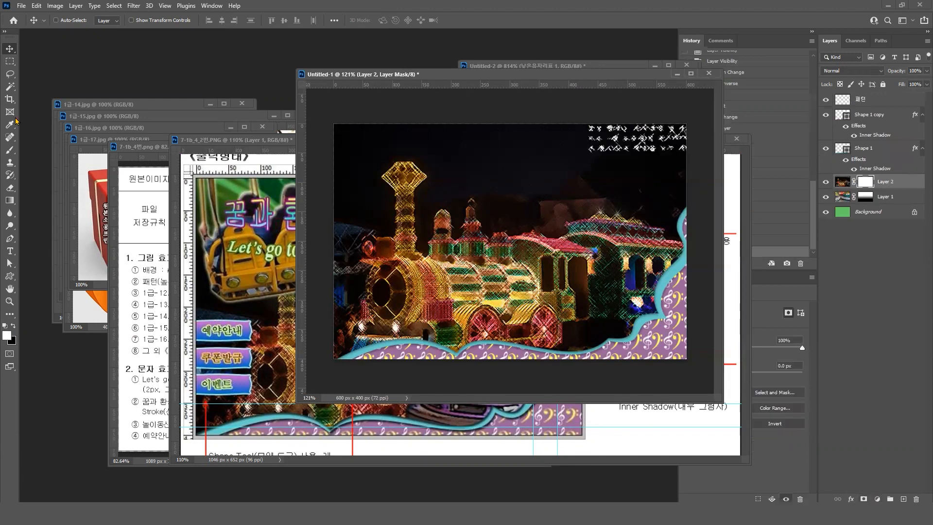
# Apply a diagonal black-to-white gradient to Layer 2's mask, fading the train photo out toward its upper-right corner
pyautogui.click(10, 200)
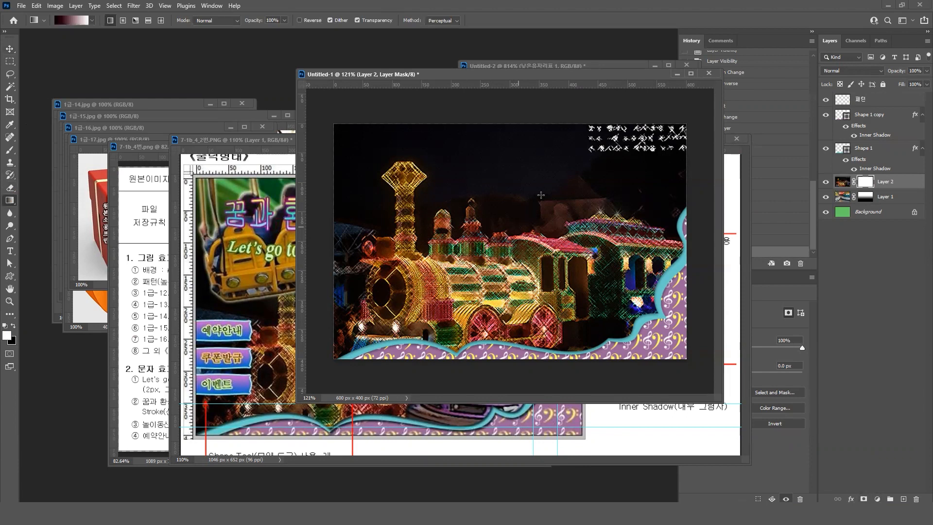
pyautogui.moveTo(607, 180); pyautogui.dragTo(502, 267)
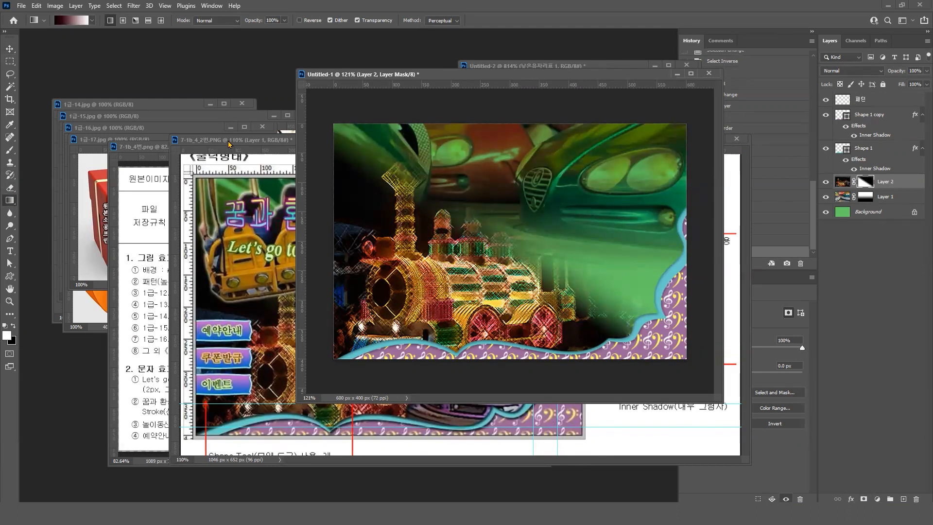
# Check the effect requirements in 7-1b_4번.png and bring the source photo 1급-14.jpg forward over the sheet
pyautogui.click(151, 147)
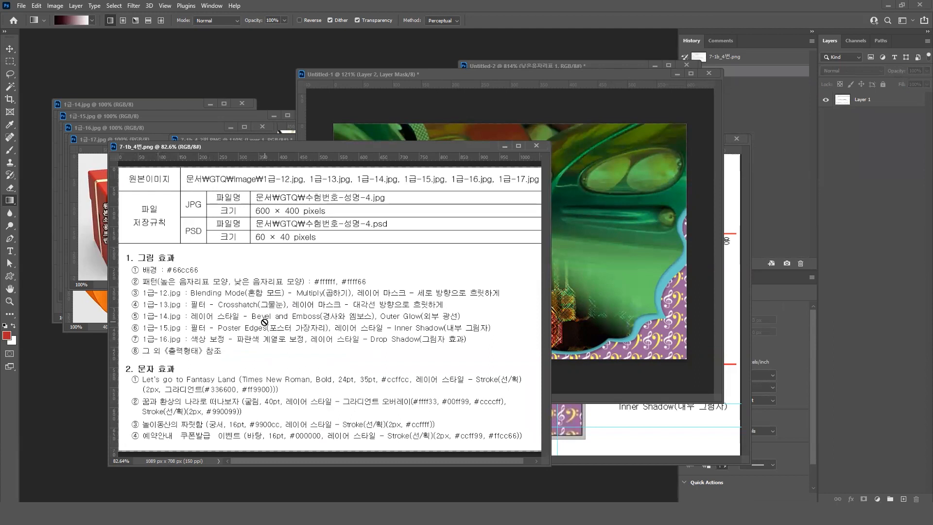
pyautogui.click(90, 109)
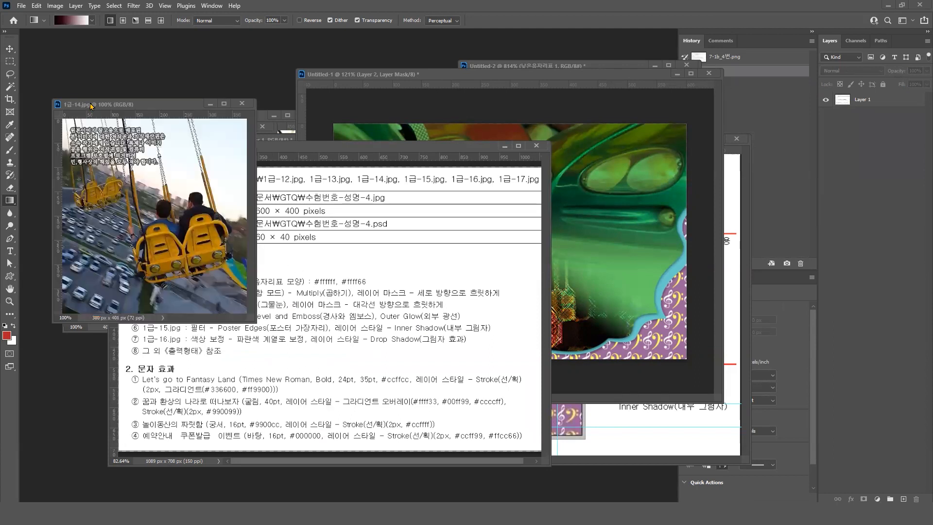
pyautogui.moveTo(134, 107); pyautogui.dragTo(286, 149)
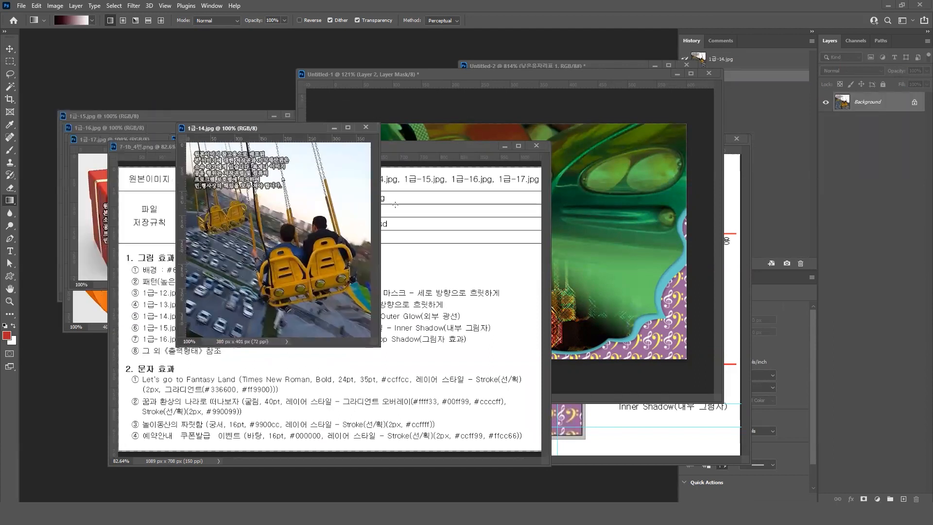
# Examine the swing seats in the reference image 7-1b_4_2번.PNG and move its window beside the source photo
pyautogui.click(625, 429)
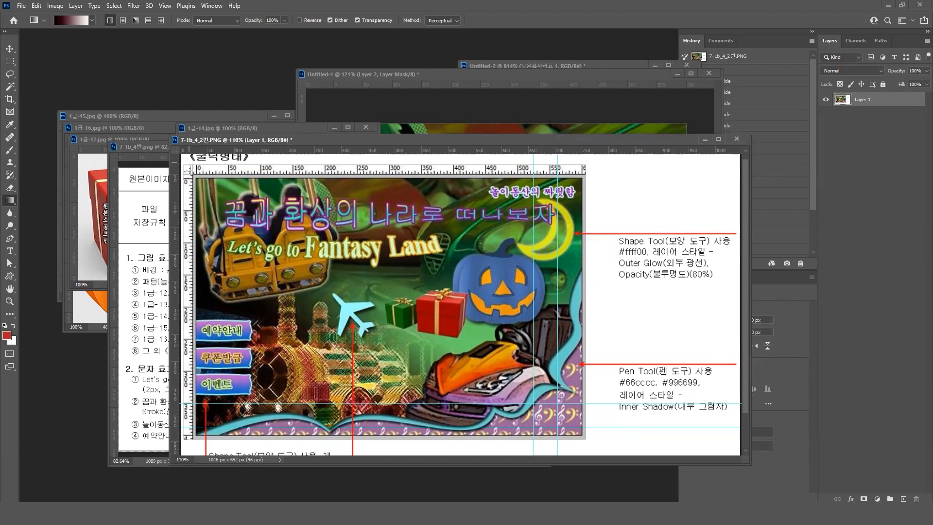
pyautogui.moveTo(189, 172); pyautogui.dragTo(205, 180)
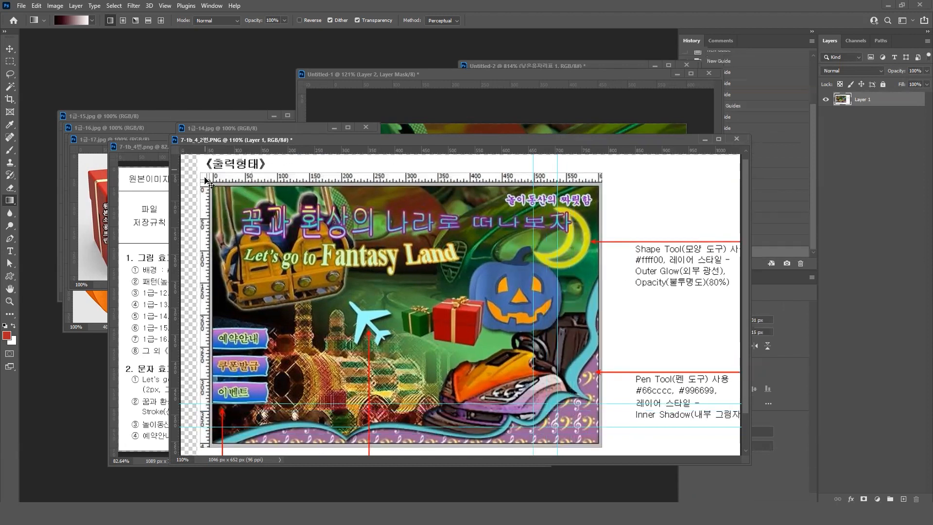
pyautogui.hotkey('ctrl', 'z')
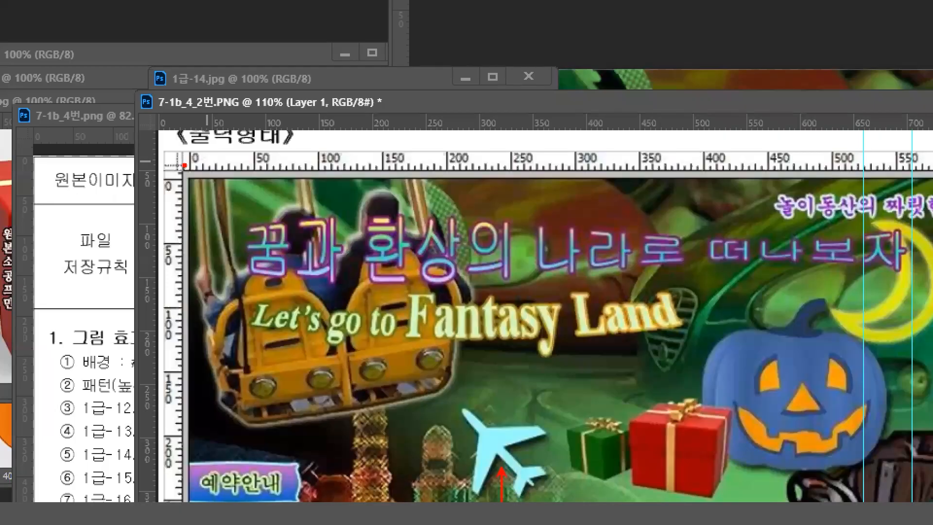
pyautogui.moveTo(171, 162)
pyautogui.mouseDown()
pyautogui.moveTo(470, 425)
pyautogui.moveTo(469, 434)
pyautogui.mouseUp()
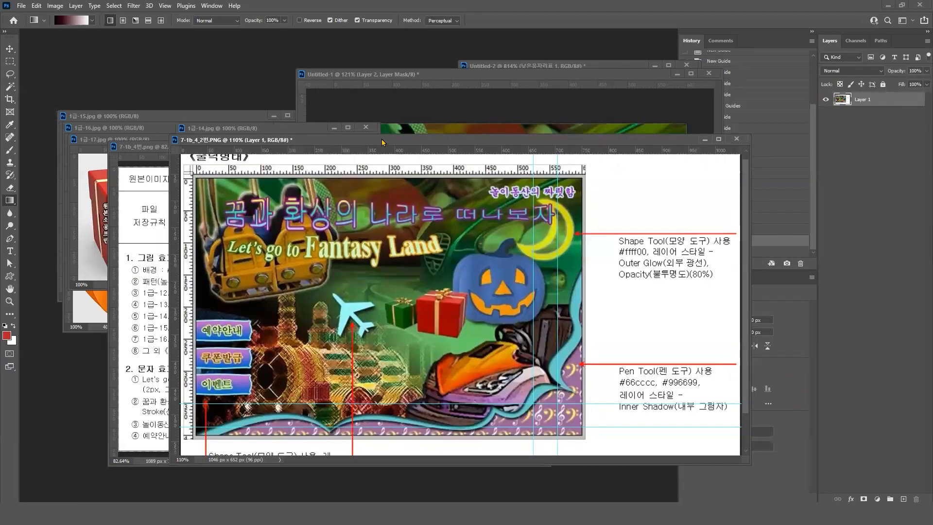
pyautogui.moveTo(382, 142); pyautogui.dragTo(515, 155)
# Enlarge the 1급-14.jpg window and select the large yellow swing seats and riders with Select Subject
pyautogui.click(279, 129)
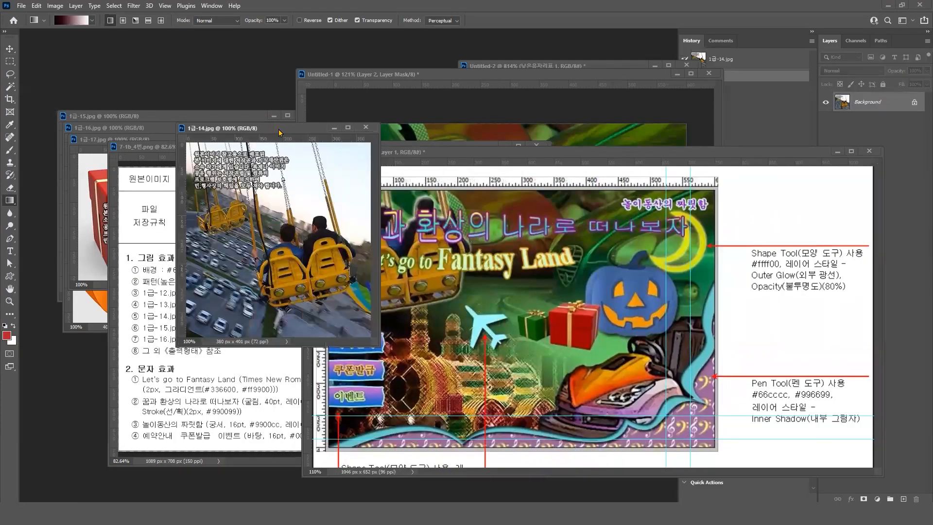
pyautogui.moveTo(279, 129); pyautogui.dragTo(328, 120)
pyautogui.moveTo(426, 334); pyautogui.dragTo(509, 416)
pyautogui.scroll(4, 368, 292)
pyautogui.scroll(1, 368, 292)
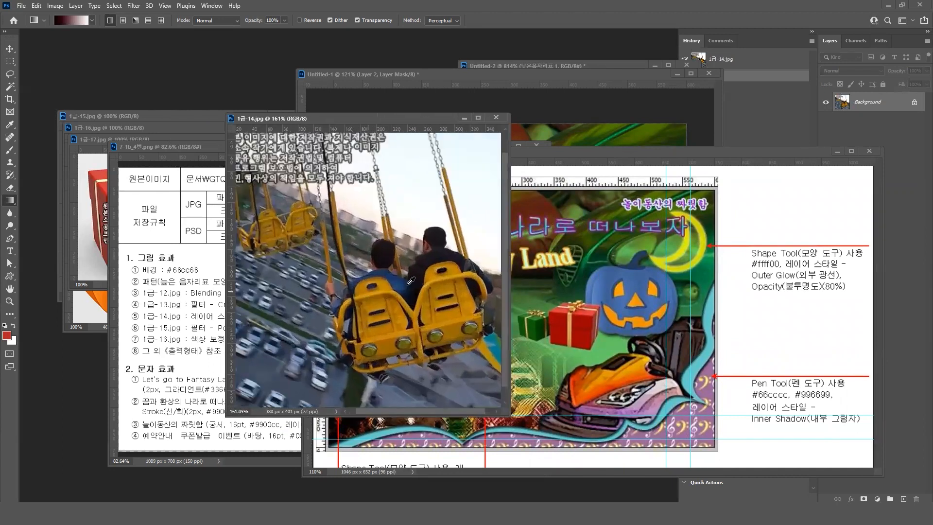
pyautogui.click(113, 6)
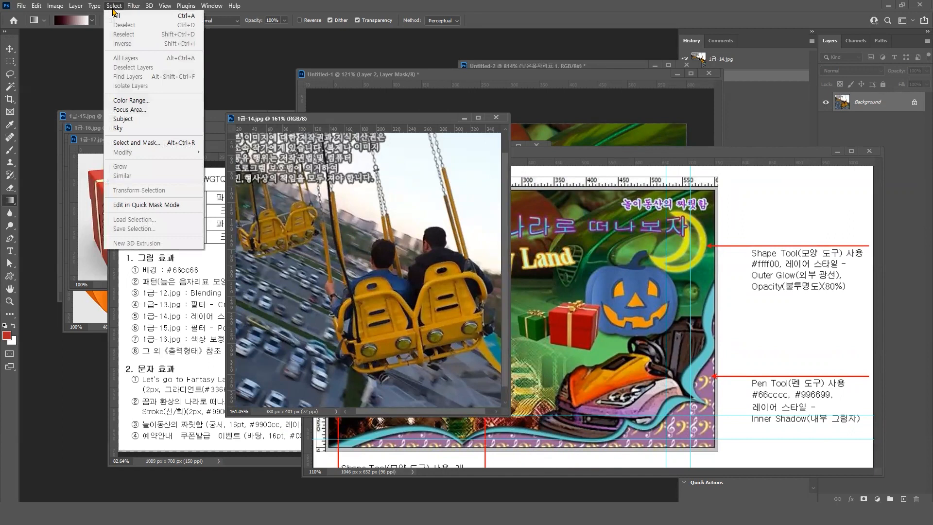
pyautogui.click(123, 119)
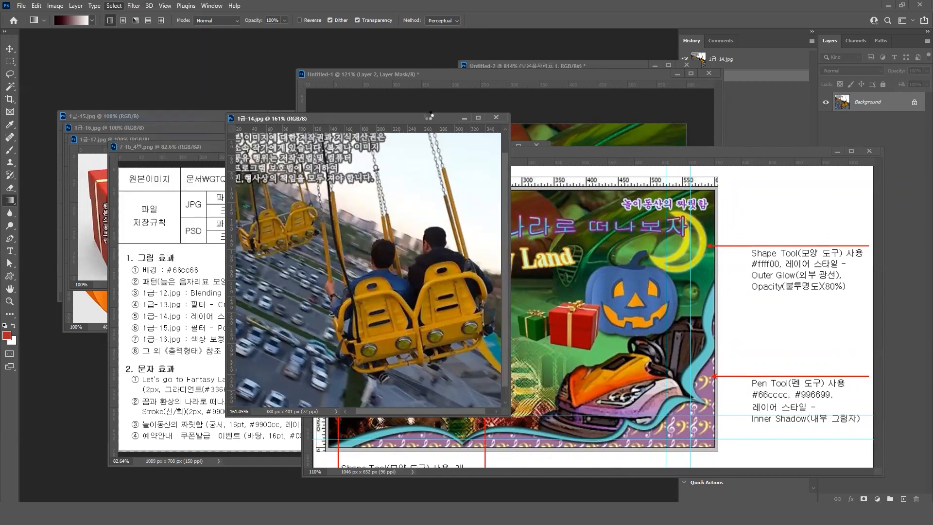
pyautogui.moveTo(428, 117); pyautogui.dragTo(637, 105)
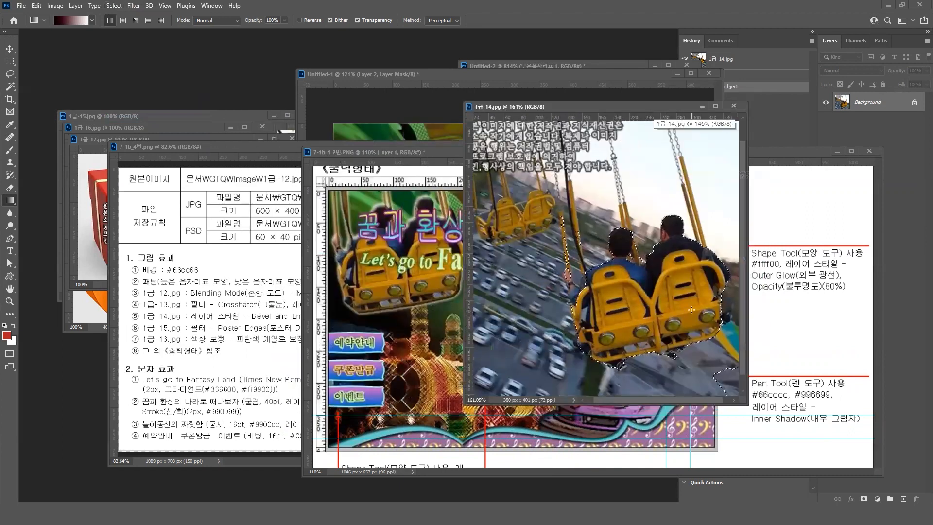
# Set the Magic Wand tolerance to 60 and add the middle support bar beside the front-left rider's head to the selection
pyautogui.click(8, 88)
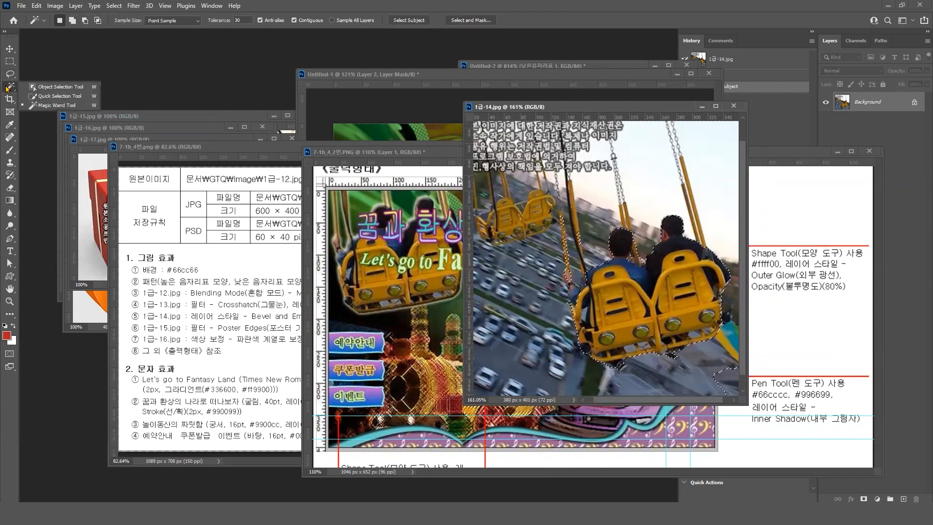
pyautogui.click(62, 109)
pyautogui.click(237, 21)
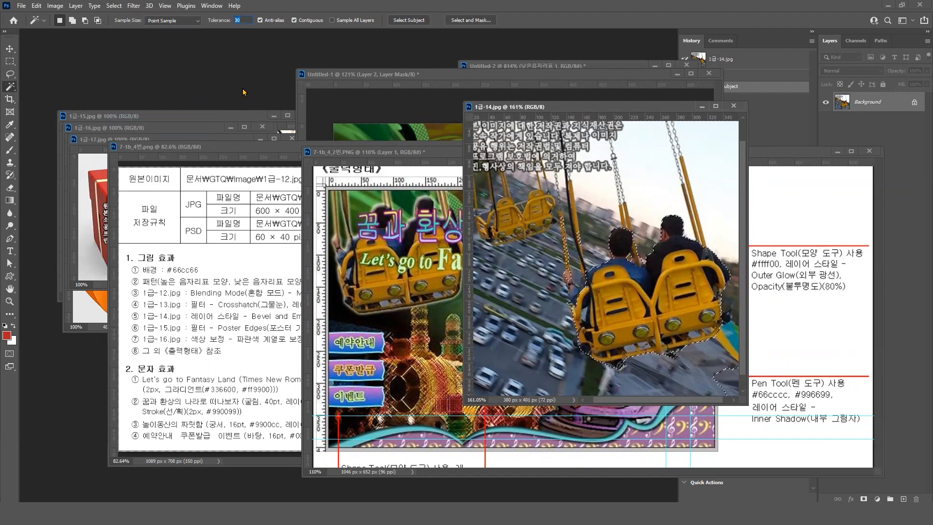
pyautogui.write('60')
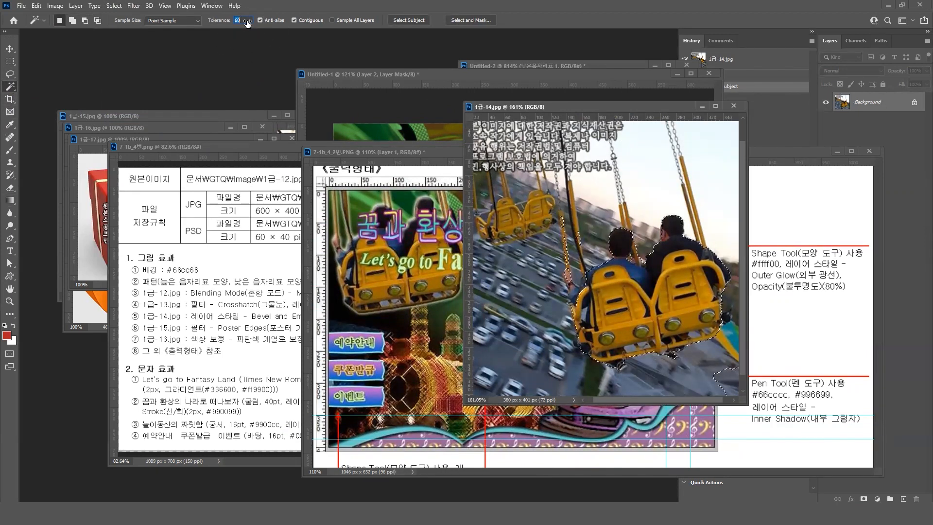
pyautogui.keyDown('shift'); pyautogui.click(627, 225); pyautogui.keyUp('shift')
pyautogui.keyDown('shift'); pyautogui.click(622, 221); pyautogui.keyUp('shift')
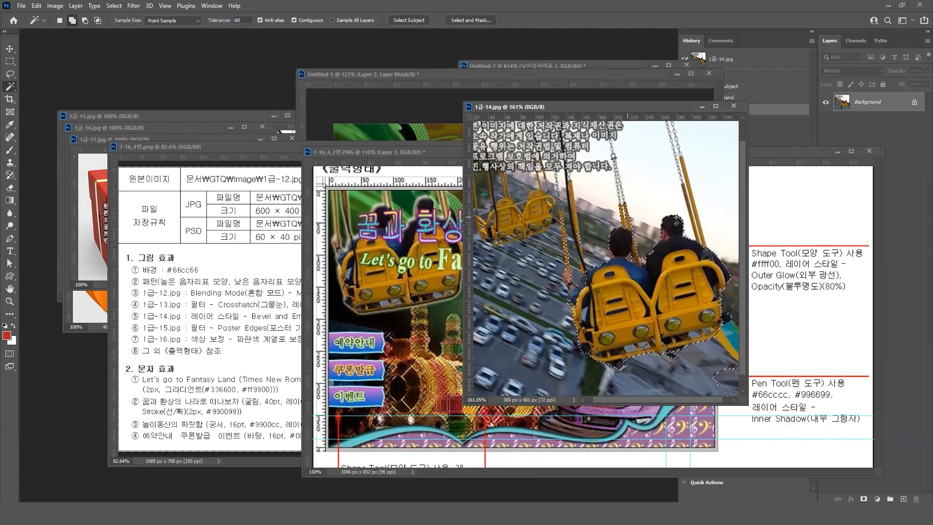
# Add the yellow support bar behind the right rider to the selection with the Magic Wand
pyautogui.keyDown('shift'); pyautogui.click(694, 205); pyautogui.keyUp('shift')
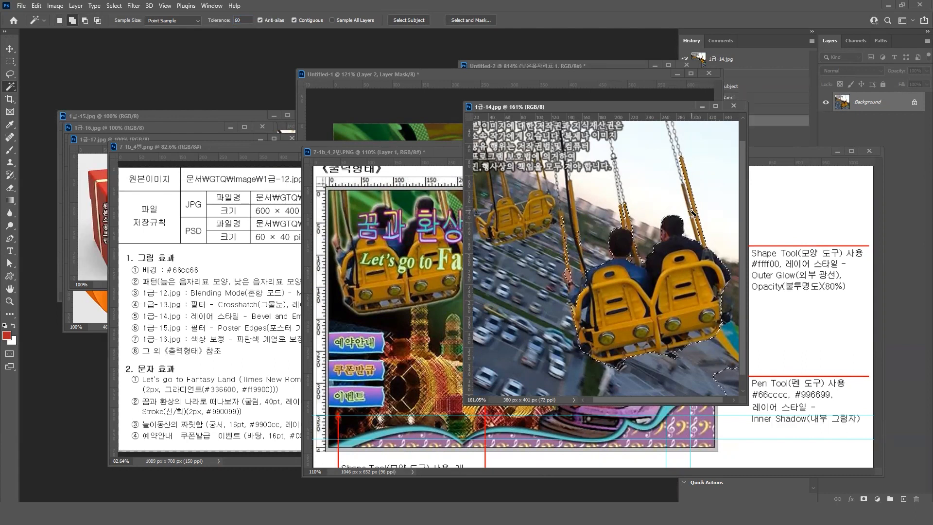
pyautogui.keyDown('shift'); pyautogui.click(695, 249); pyautogui.keyUp('shift')
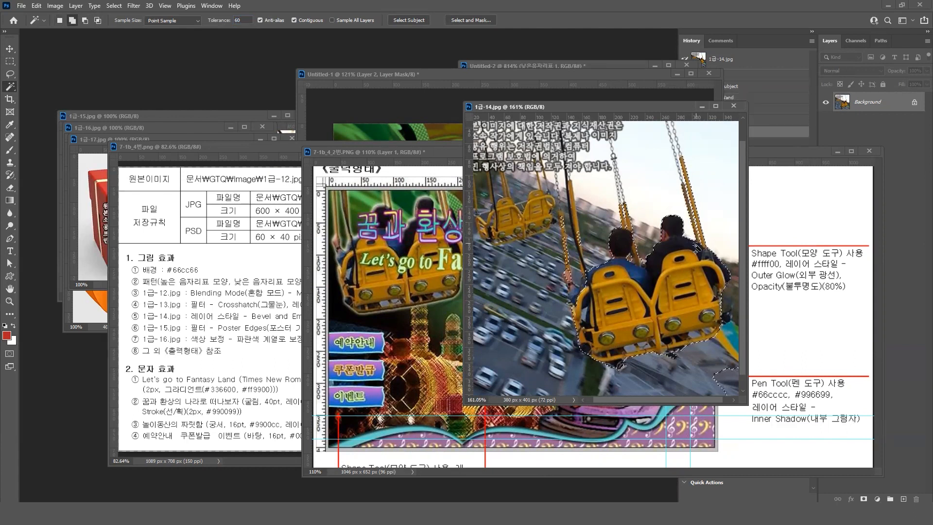
pyautogui.keyDown('shift'); pyautogui.click(687, 181); pyautogui.keyUp('shift')
pyautogui.keyDown('shift'); pyautogui.click(699, 250); pyautogui.keyUp('shift')
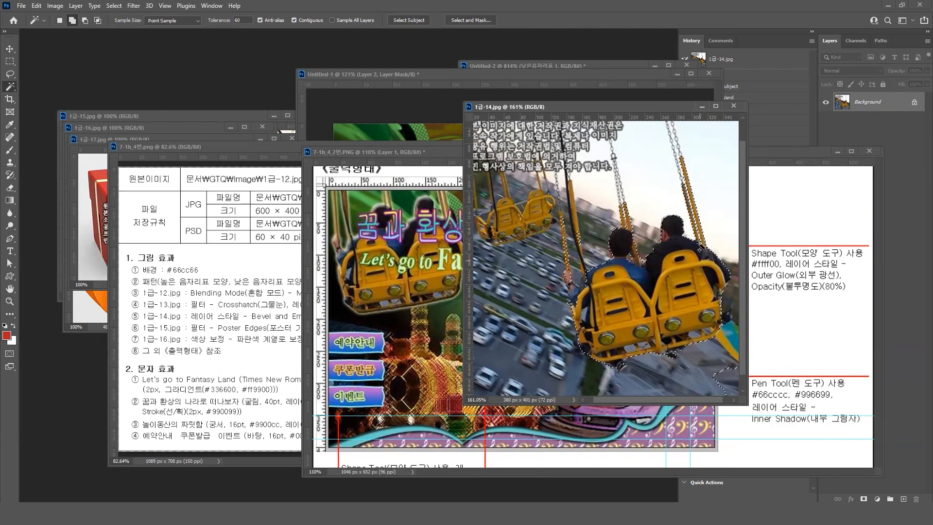
pyautogui.keyDown('shift'); pyautogui.click(698, 239); pyautogui.keyUp('shift')
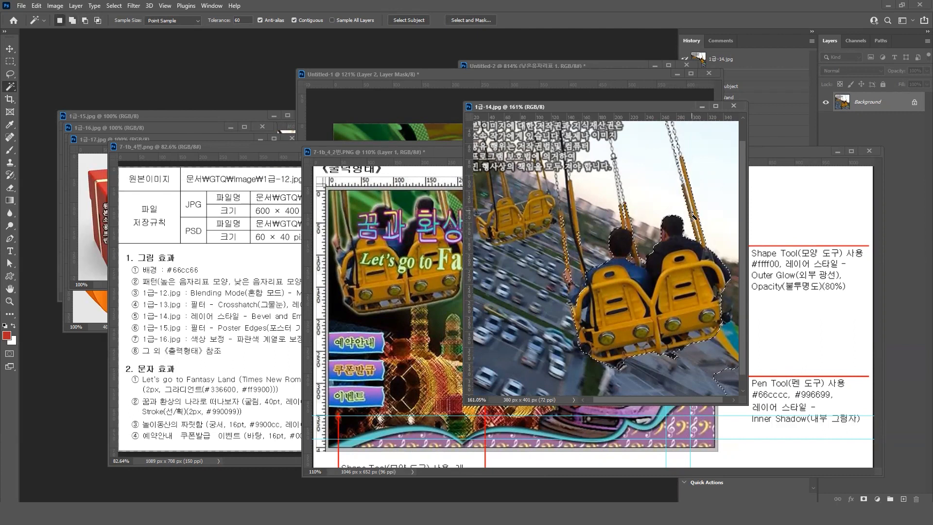
# Add the left support bar running down to the left seat to the selection with the Magic Wand
pyautogui.keyDown('shift'); pyautogui.click(563, 230); pyautogui.keyUp('shift')
pyautogui.keyDown('shift'); pyautogui.click(582, 256); pyautogui.keyUp('shift')
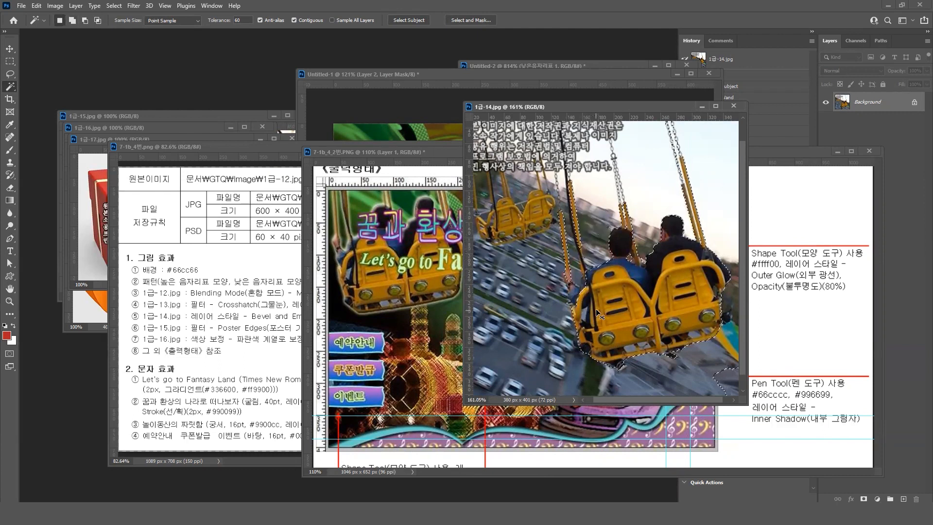
pyautogui.keyDown('shift'); pyautogui.click(587, 289); pyautogui.keyUp('shift')
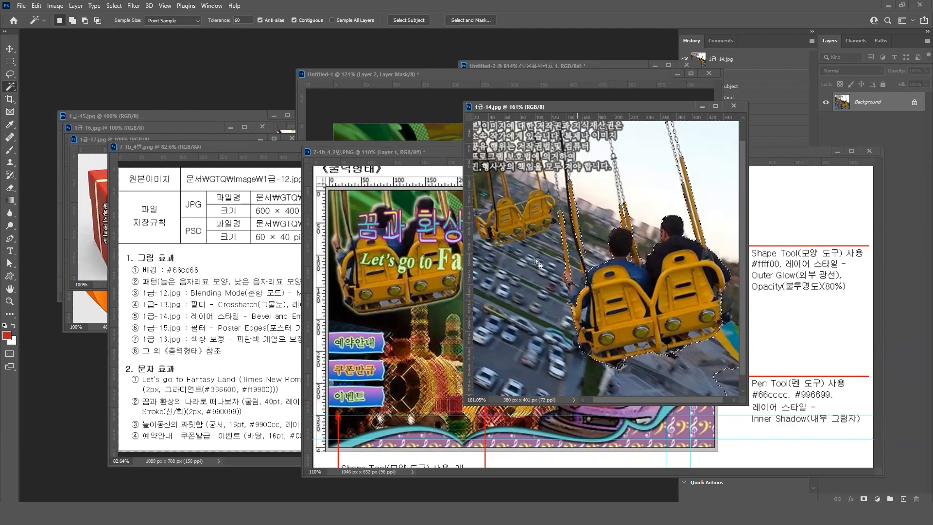
# Refine the selection around the left support bar and left rider with the Lasso, adding missing edges and subtracting excess background
pyautogui.click(10, 75)
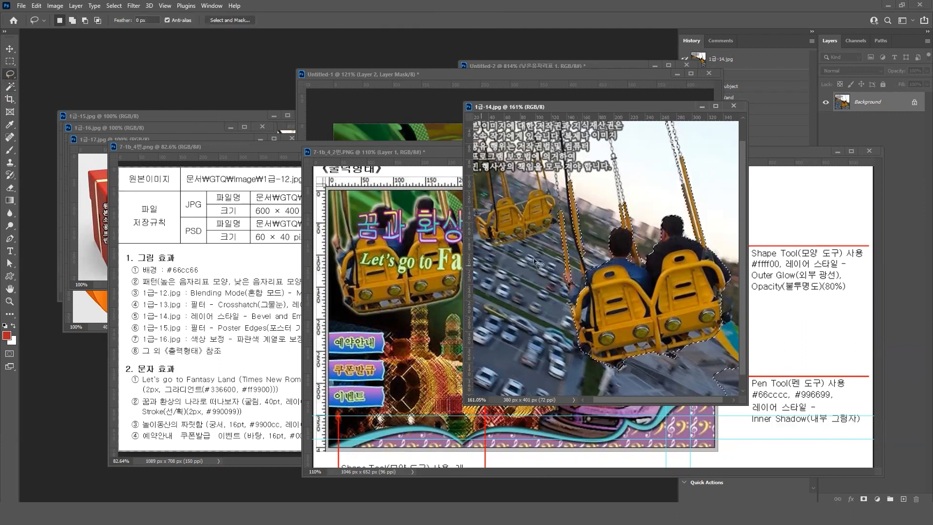
pyautogui.press('shift')
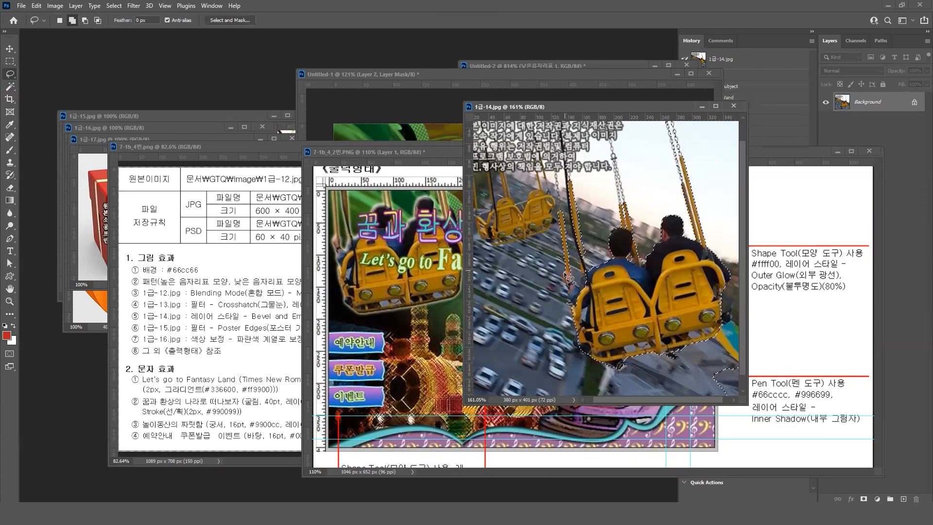
pyautogui.moveTo(575, 312); pyautogui.dragTo(603, 314)
pyautogui.moveTo(597, 276)
pyautogui.mouseDown()
pyautogui.moveTo(583, 291)
pyautogui.moveTo(580, 269)
pyautogui.mouseUp()
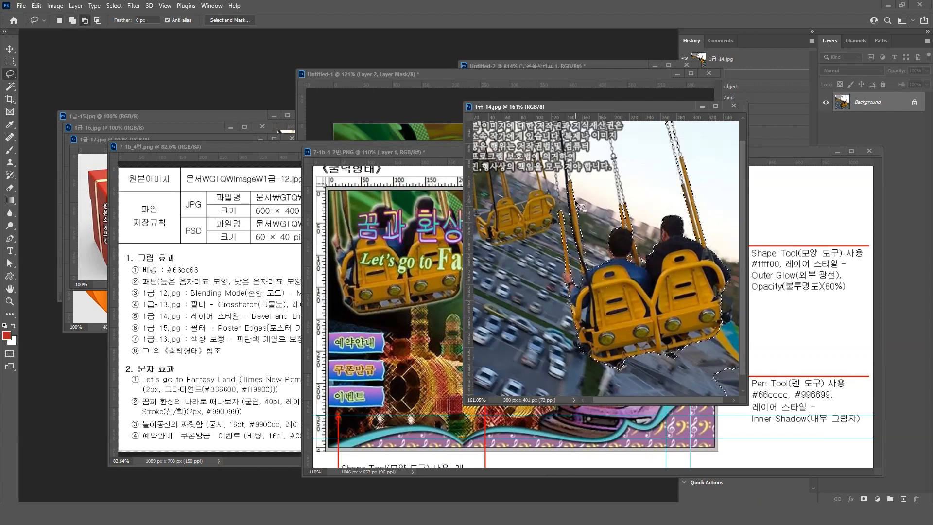
pyautogui.moveTo(574, 205); pyautogui.dragTo(588, 250)
pyautogui.moveTo(588, 210)
pyautogui.mouseDown()
pyautogui.moveTo(575, 200)
pyautogui.moveTo(583, 246)
pyautogui.mouseUp()
pyautogui.press('alt')
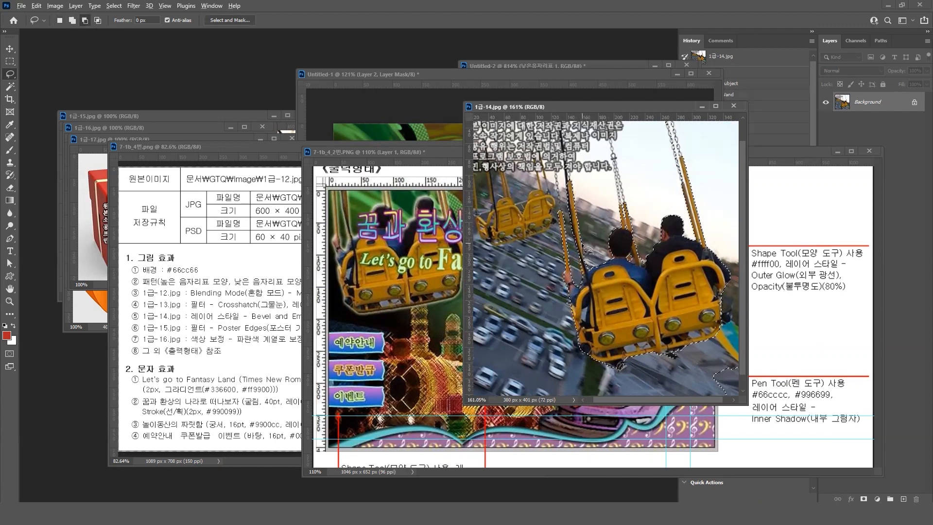
pyautogui.moveTo(591, 249); pyautogui.dragTo(581, 245)
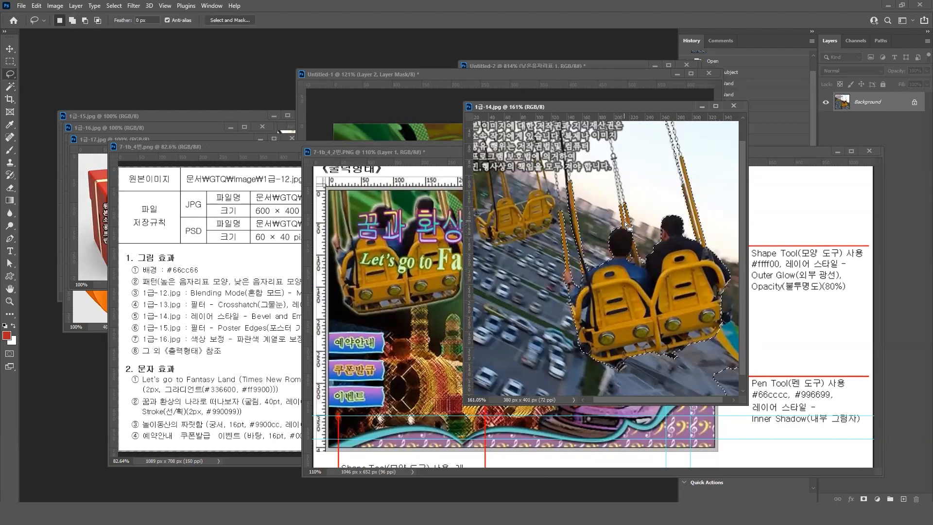
pyautogui.moveTo(625, 222); pyautogui.dragTo(626, 220)
pyautogui.moveTo(634, 256); pyautogui.dragTo(635, 276)
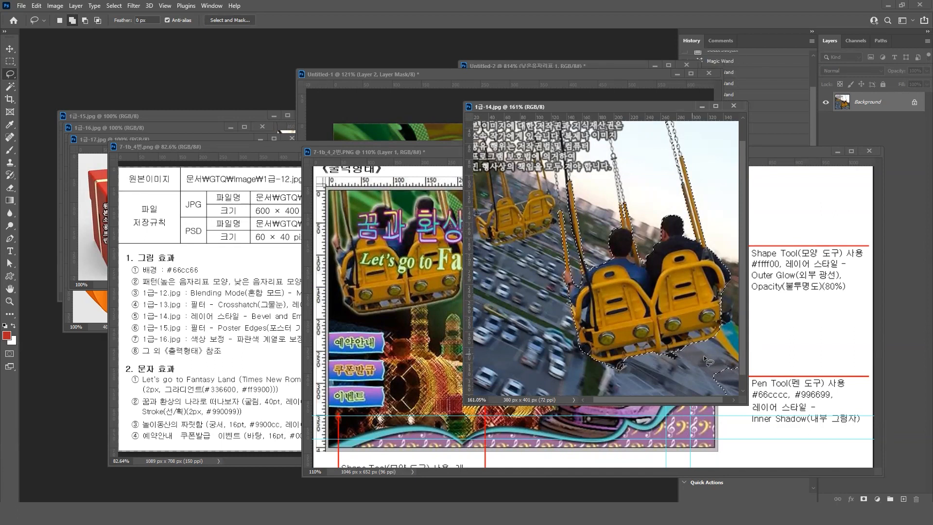
# Subtract the background below the seats and the stray area in the photo's lower-right corner from the selection, finishing with the Move tool active
pyautogui.press('ctrl')
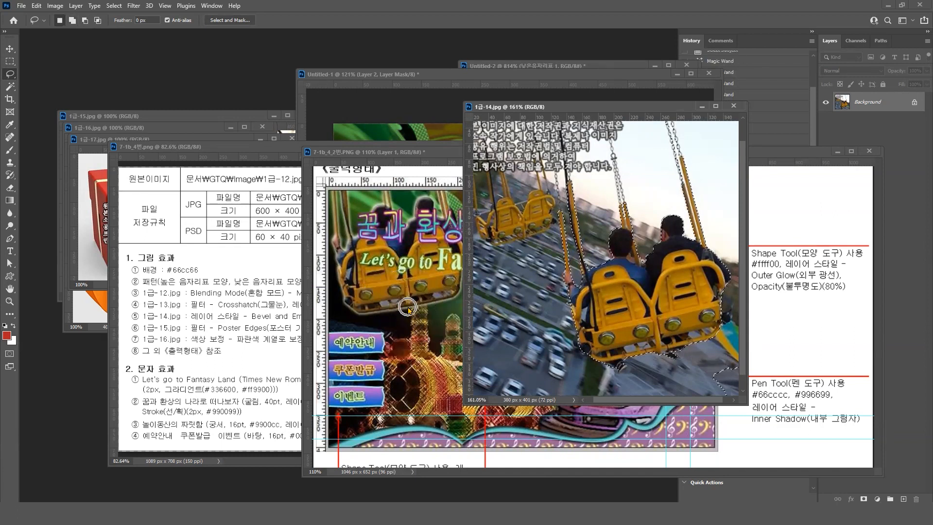
pyautogui.press('ctrl')
pyautogui.press('alt')
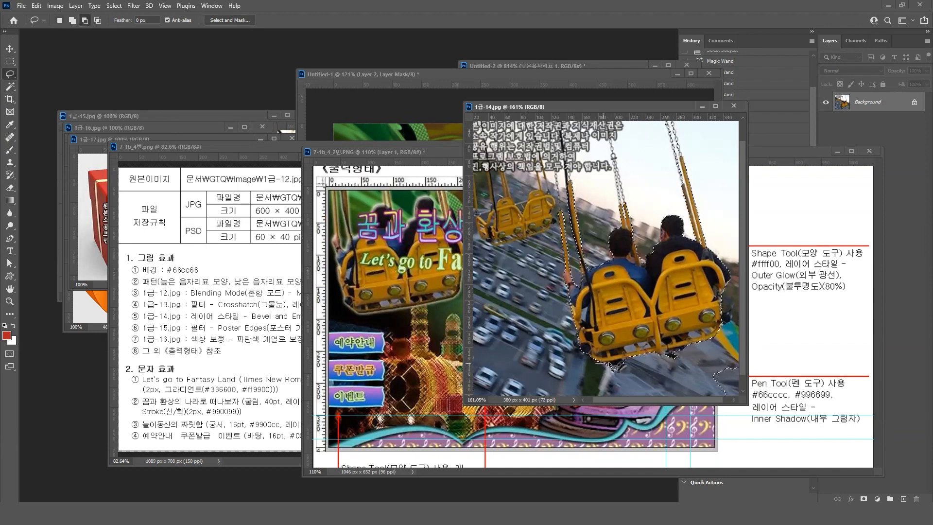
pyautogui.moveTo(681, 348)
pyautogui.mouseDown()
pyautogui.moveTo(721, 343)
pyautogui.moveTo(722, 363)
pyautogui.moveTo(657, 387)
pyautogui.moveTo(601, 373)
pyautogui.moveTo(597, 363)
pyautogui.moveTo(638, 359)
pyautogui.moveTo(671, 342)
pyautogui.moveTo(644, 358)
pyautogui.mouseUp()
pyautogui.press('shift')
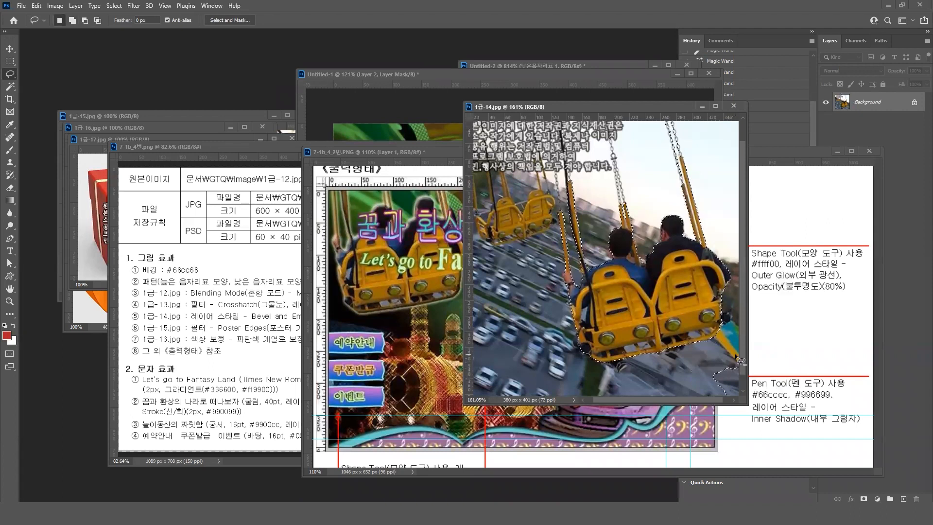
pyautogui.moveTo(735, 351)
pyautogui.mouseDown()
pyautogui.moveTo(695, 363)
pyautogui.moveTo(700, 390)
pyautogui.moveTo(724, 401)
pyautogui.moveTo(748, 394)
pyautogui.moveTo(735, 352)
pyautogui.mouseUp()
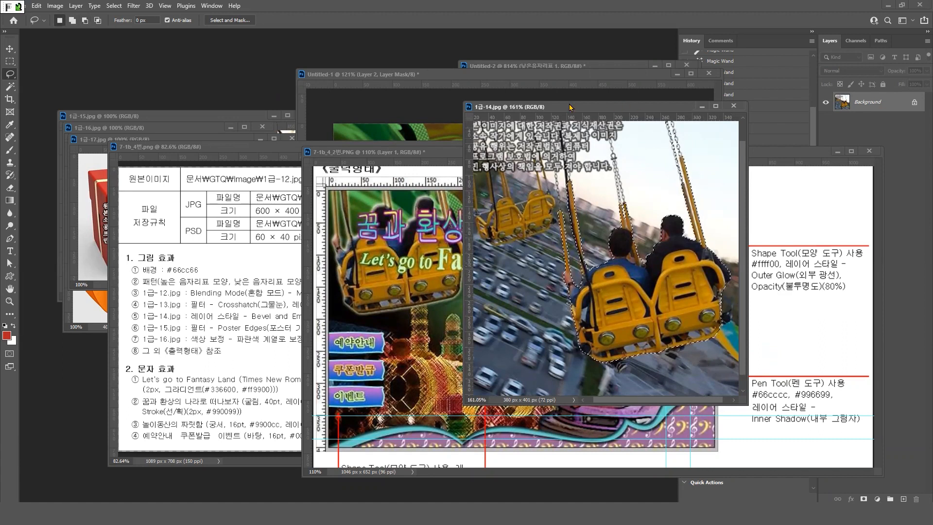
pyautogui.press('v')
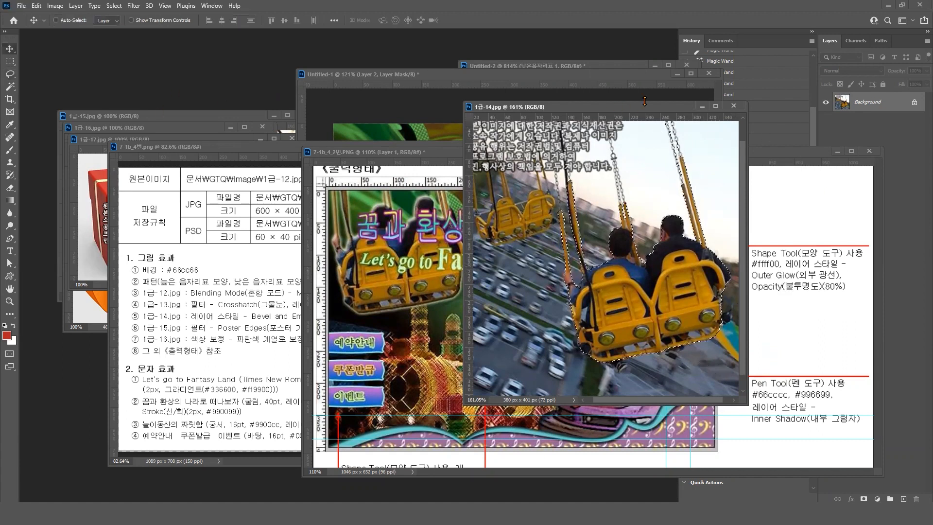
# Copy the selected swing seats from 1급-14.jpg into the Untitled-1 composite and close the source photo
pyautogui.moveTo(644, 103); pyautogui.dragTo(335, 117)
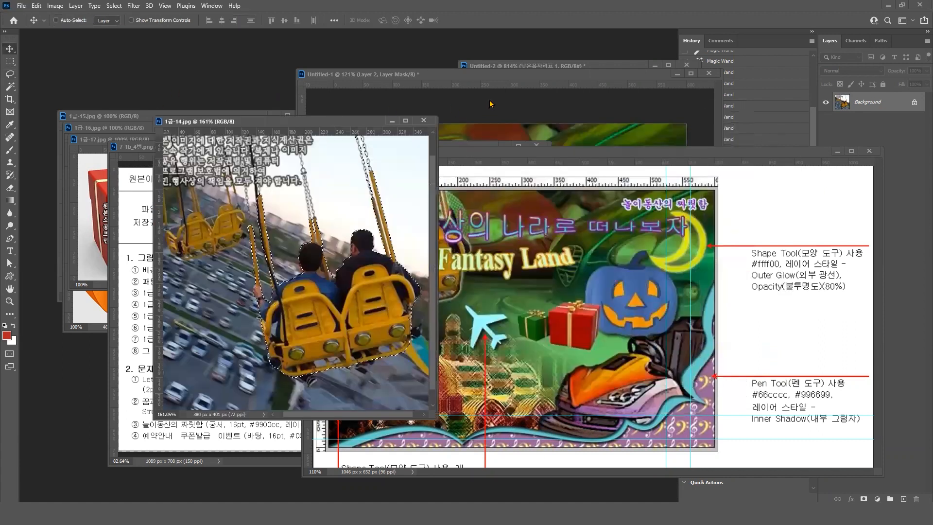
pyautogui.click(529, 78)
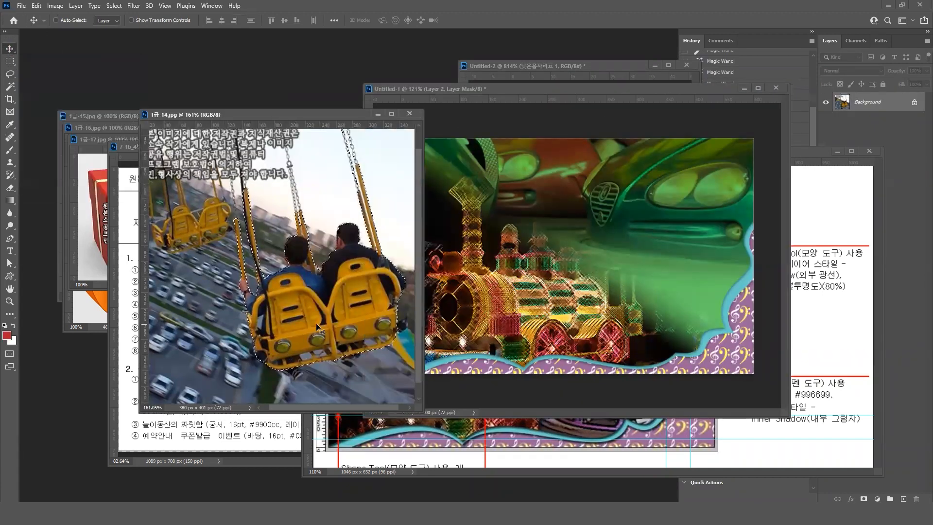
pyautogui.moveTo(316, 323); pyautogui.dragTo(561, 299)
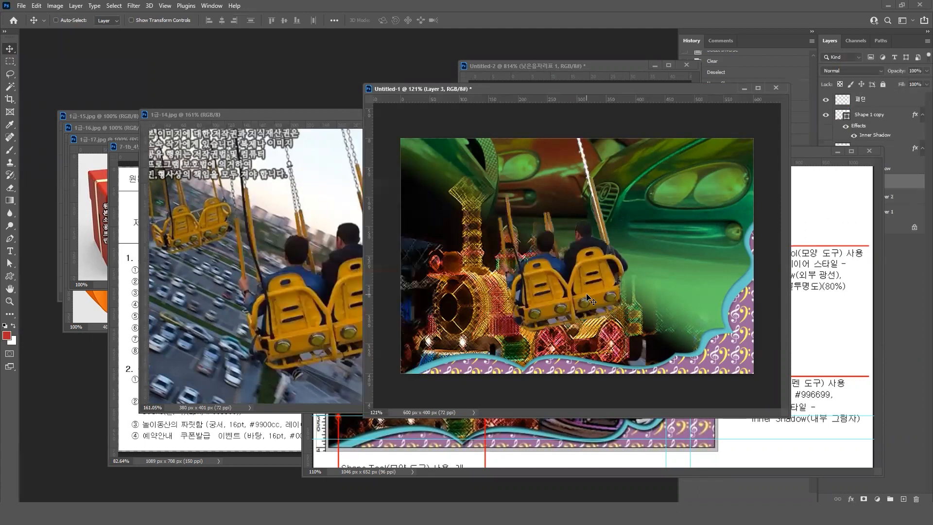
pyautogui.click(305, 113)
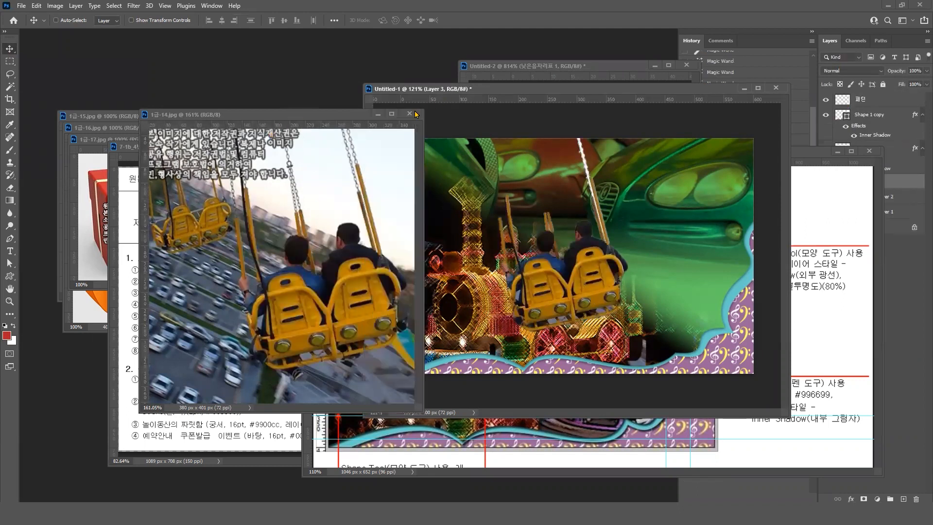
pyautogui.click(412, 113)
# Move the swing-seat layer up from the train towards the composite's upper-left area, undoing the first placement
pyautogui.moveTo(588, 278); pyautogui.dragTo(485, 190)
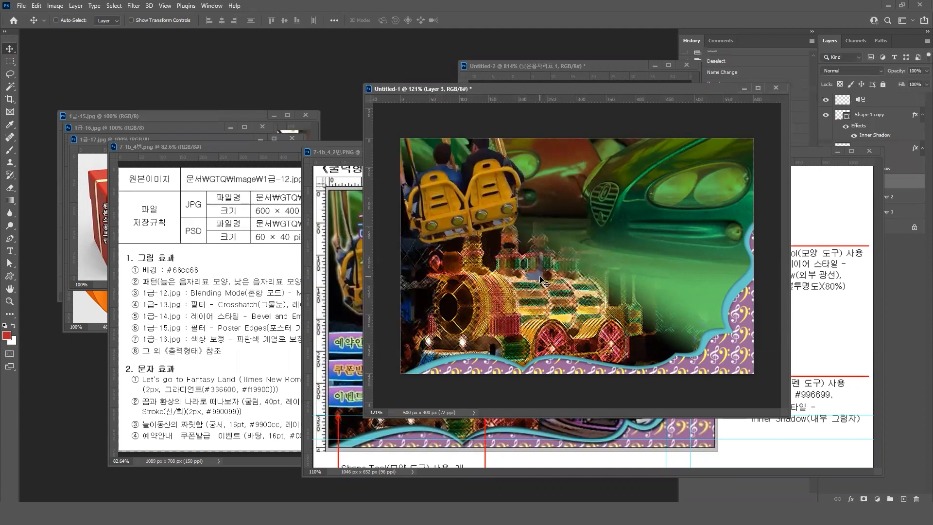
pyautogui.press('ctrl')
pyautogui.hotkey('ctrl', 'z')
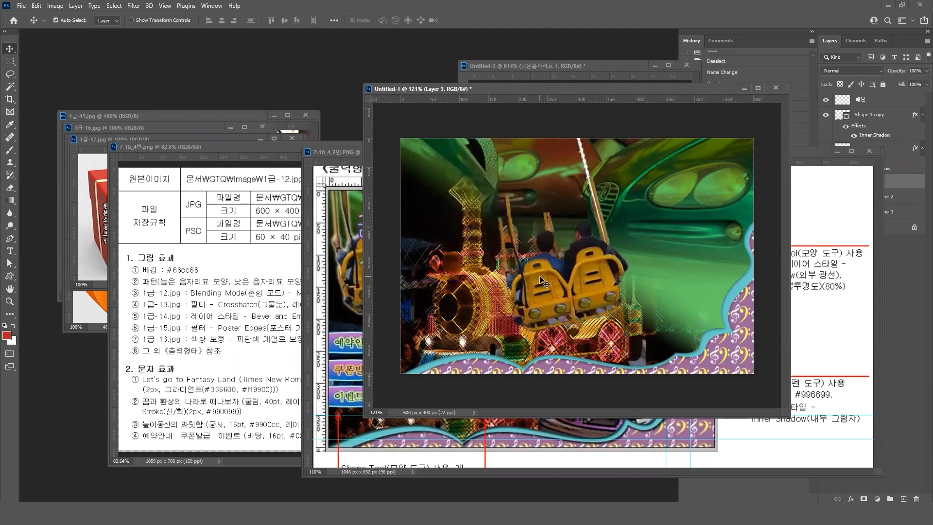
pyautogui.moveTo(535, 257); pyautogui.dragTo(512, 226)
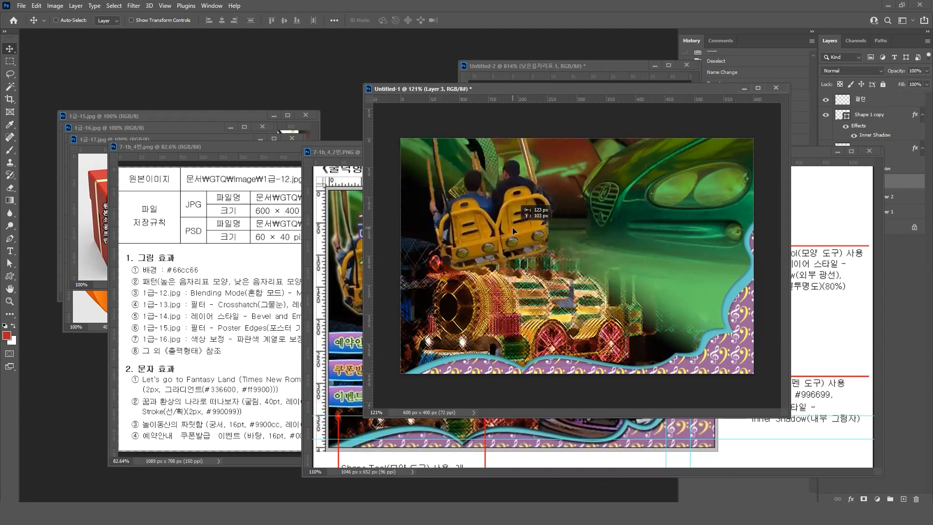
pyautogui.press('ctrl')
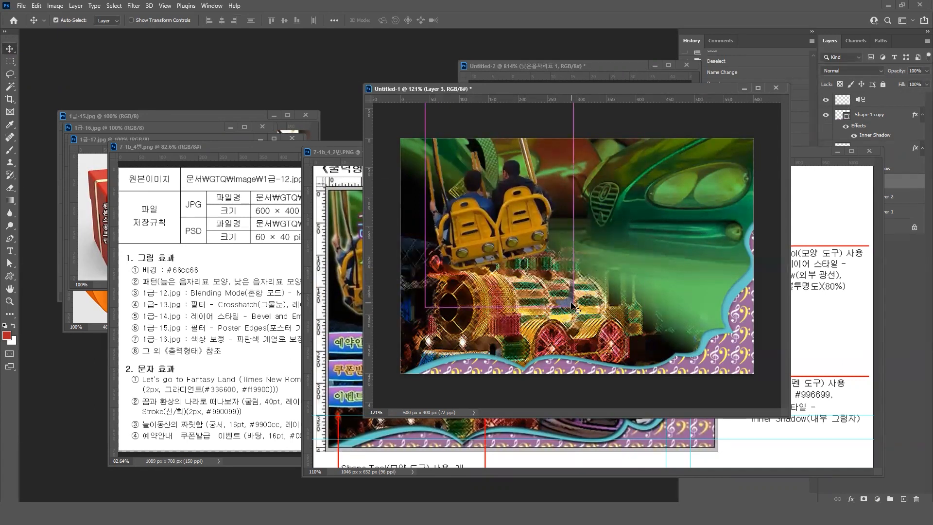
# Lasso and delete the stray fragment below the seats, deselect, and move the seats further into the composite's upper-left corner
pyautogui.click(10, 76)
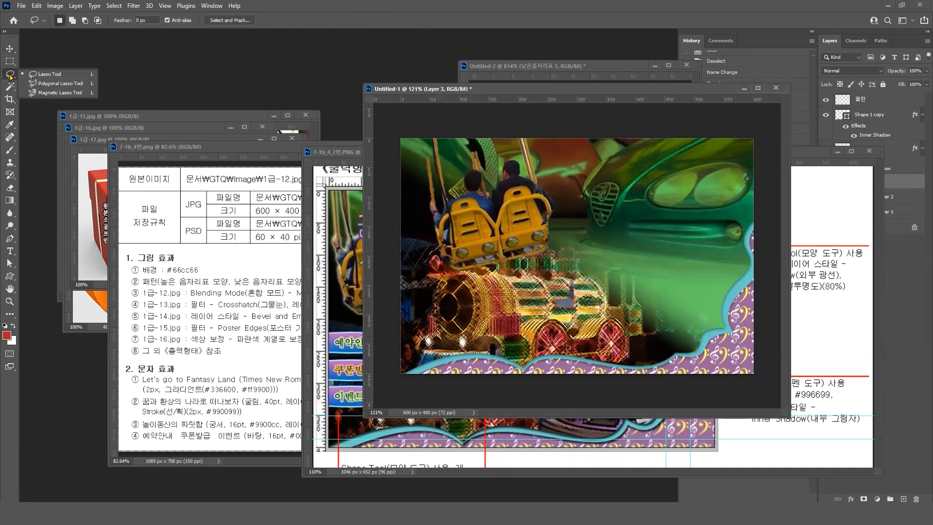
pyautogui.moveTo(546, 279)
pyautogui.mouseDown()
pyautogui.moveTo(605, 308)
pyautogui.moveTo(573, 264)
pyautogui.mouseUp()
pyautogui.moveTo(612, 299); pyautogui.dragTo(612, 299)
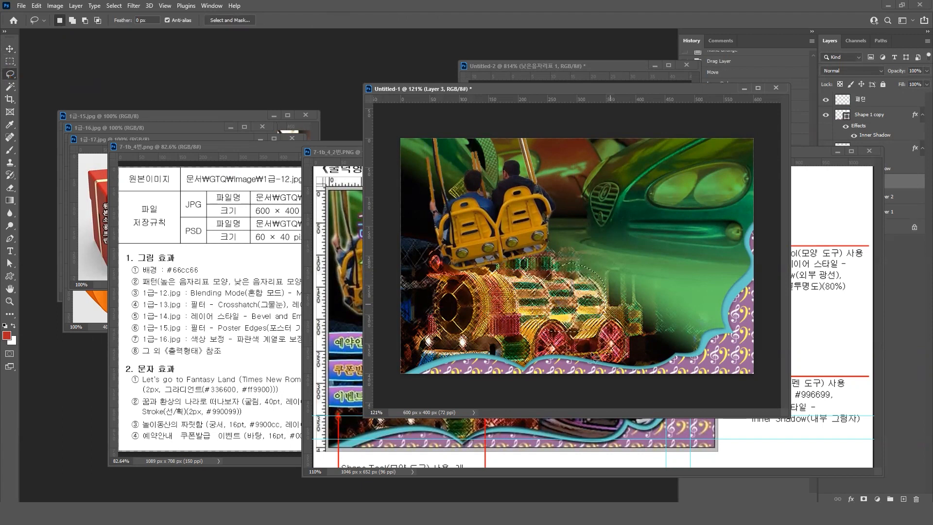
pyautogui.hotkey('ctrl', 'd')
pyautogui.press('v')
pyautogui.moveTo(529, 245); pyautogui.dragTo(503, 207)
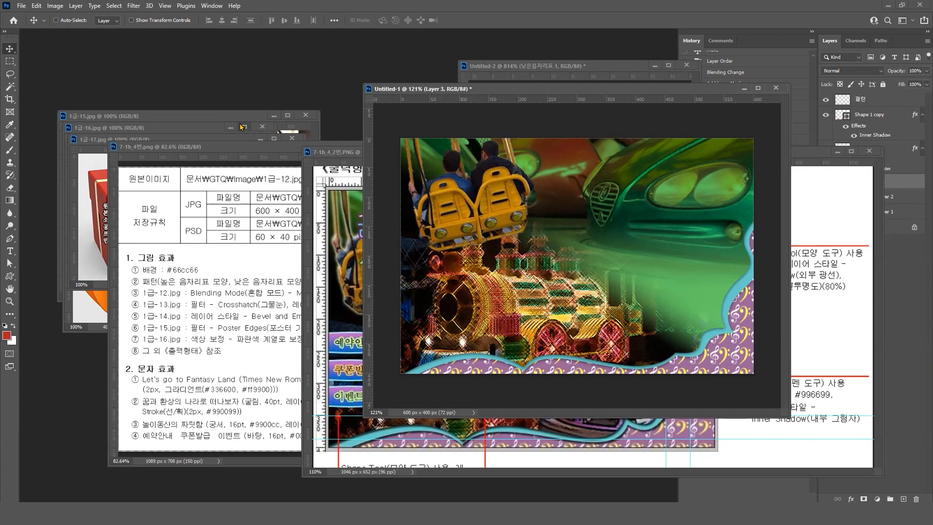
pyautogui.moveTo(501, 217); pyautogui.dragTo(505, 221)
# Arrange the instruction sheet and the sample output image beside the Untitled-1 composite for comparison
pyautogui.click(346, 153)
pyautogui.moveTo(552, 157); pyautogui.dragTo(450, 357)
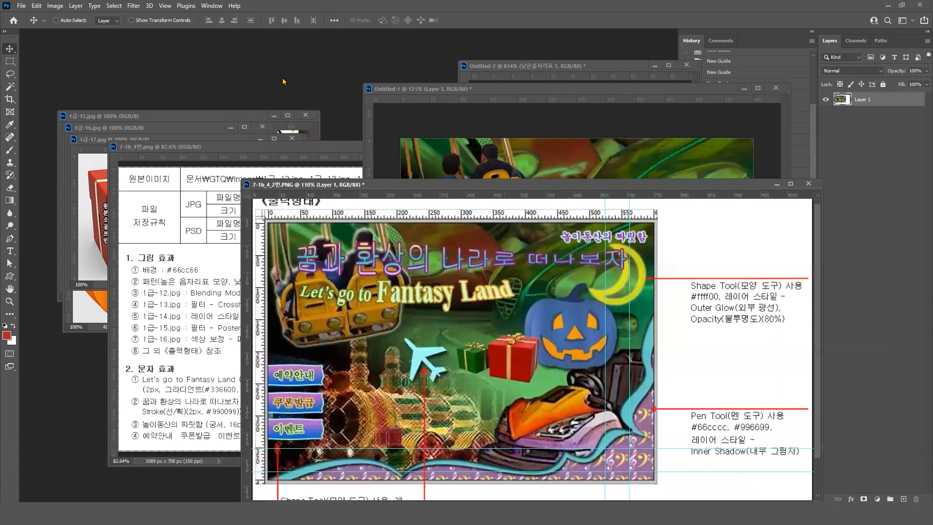
pyautogui.moveTo(321, 146); pyautogui.dragTo(275, 77)
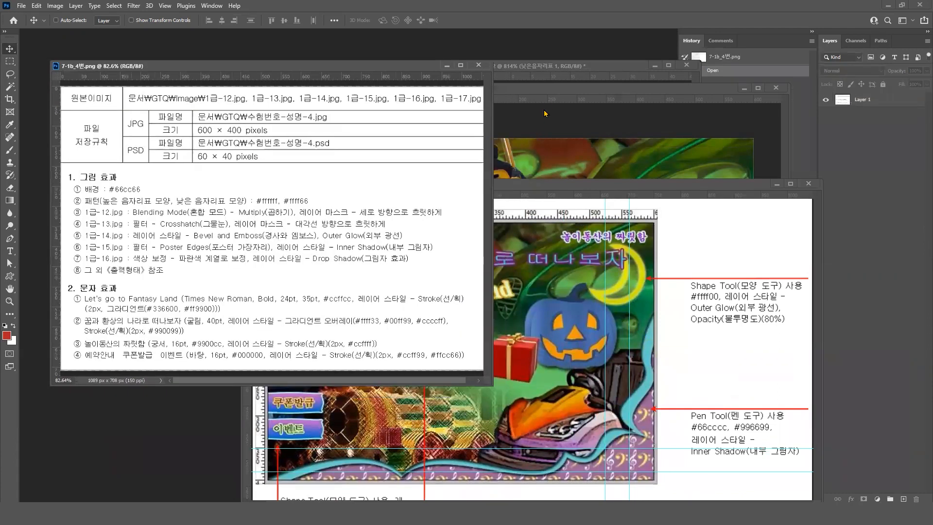
pyautogui.click(558, 91)
pyautogui.click(537, 446)
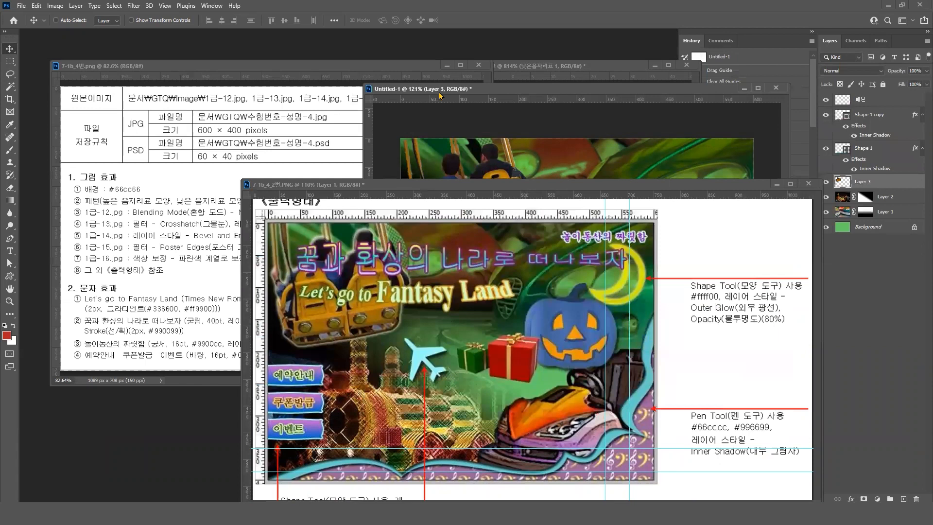
pyautogui.moveTo(490, 185); pyautogui.dragTo(358, 133)
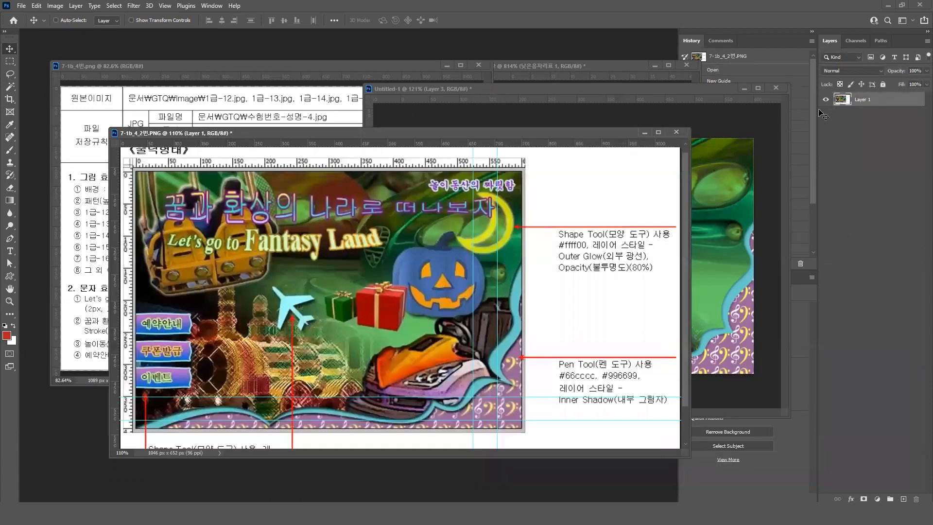
pyautogui.click(767, 197)
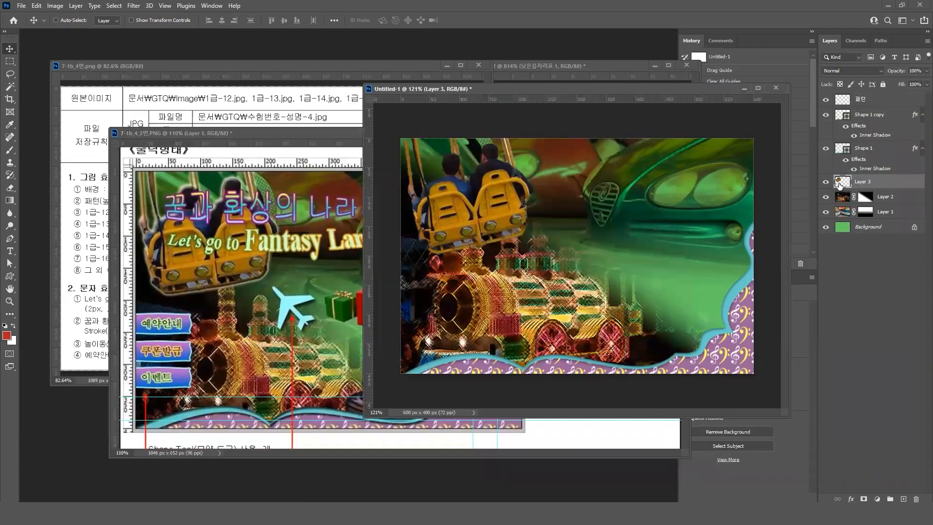
# Apply Bevel & Emboss and Outer Glow to the swing-seat layer, and nudge the seats slightly upward
pyautogui.doubleClick(896, 187)
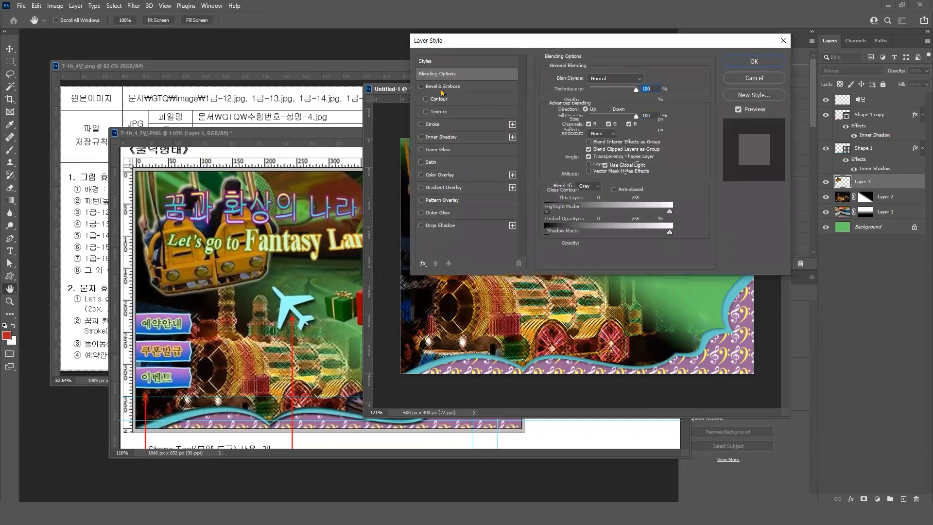
pyautogui.click(442, 91)
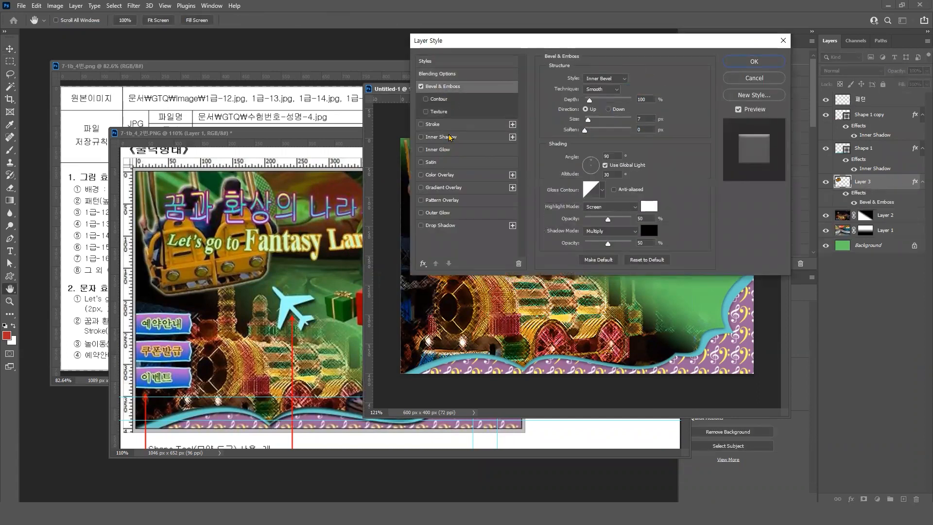
pyautogui.click(451, 213)
pyautogui.click(761, 61)
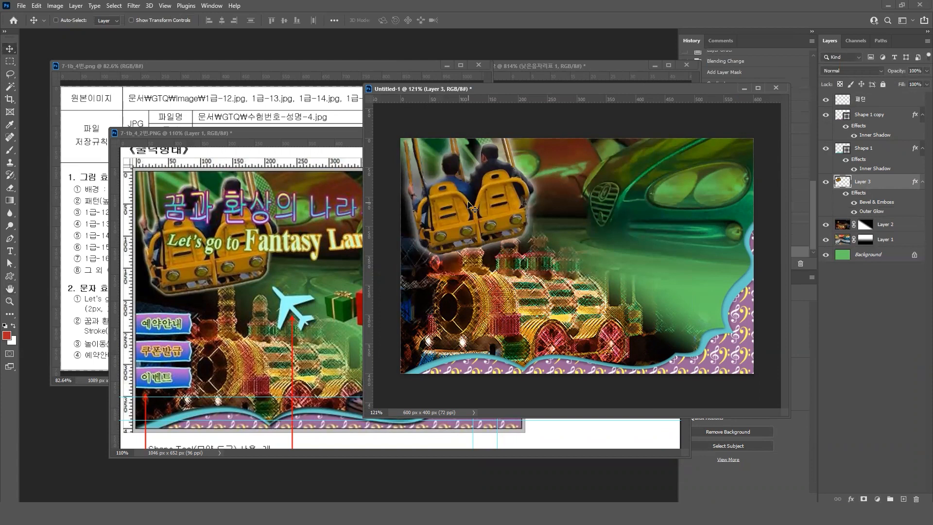
pyautogui.moveTo(468, 205); pyautogui.dragTo(468, 202)
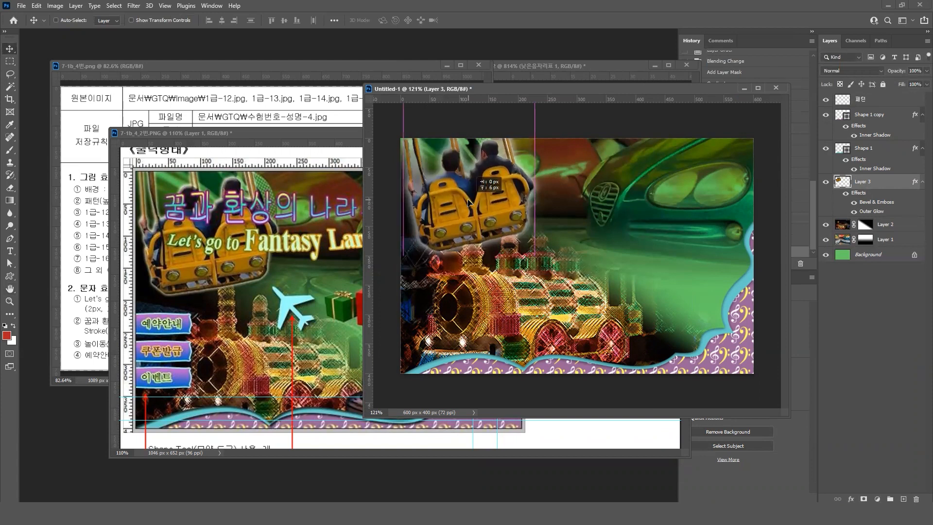
pyautogui.moveTo(468, 195); pyautogui.dragTo(469, 196)
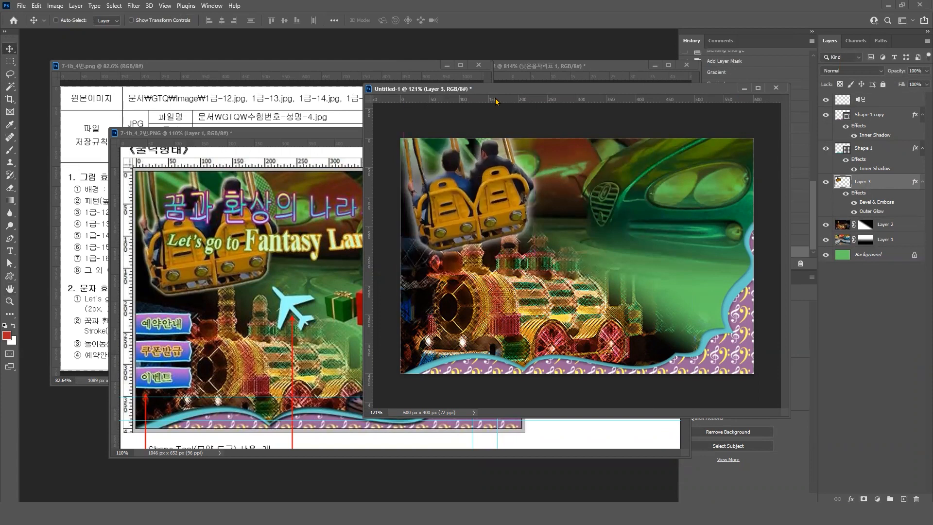
# Place vertical and horizontal guides at the seats' right and lower edges in the sample image and at matching positions in Untitled-1
pyautogui.moveTo(370, 163); pyautogui.dragTo(525, 171)
pyautogui.click(253, 202)
pyautogui.moveTo(253, 202); pyautogui.dragTo(278, 200)
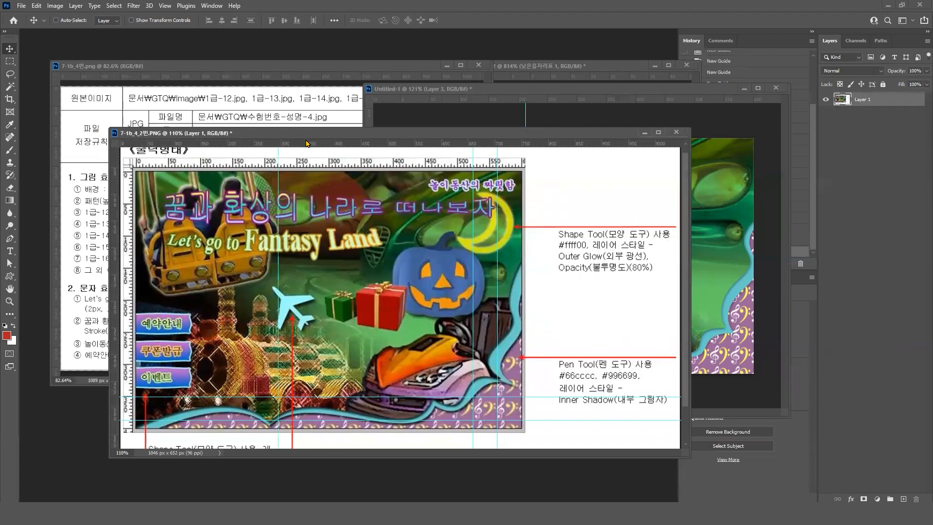
pyautogui.moveTo(307, 144); pyautogui.dragTo(302, 296)
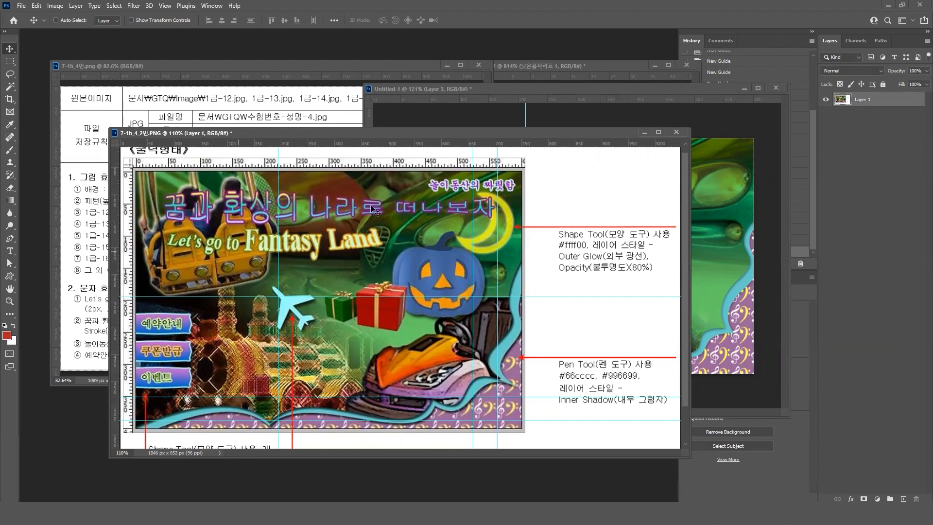
pyautogui.click(546, 89)
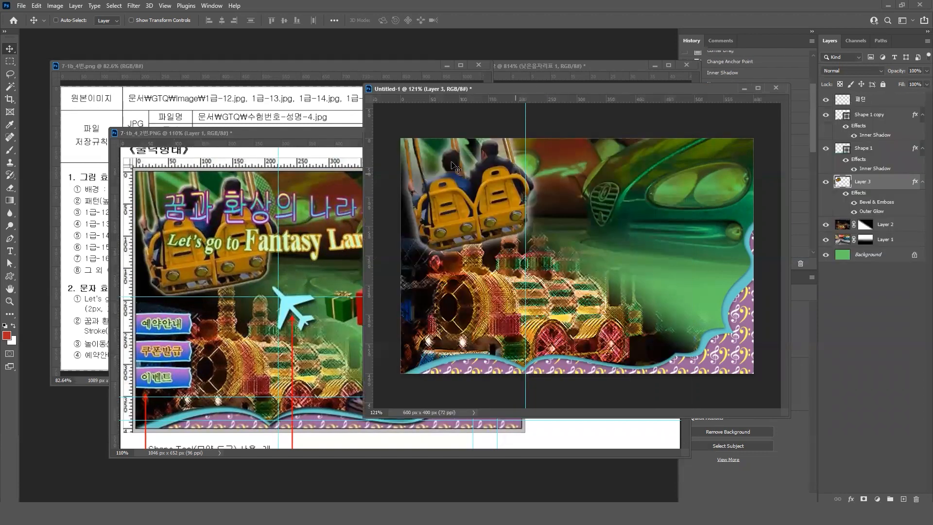
pyautogui.moveTo(453, 99); pyautogui.dragTo(448, 256)
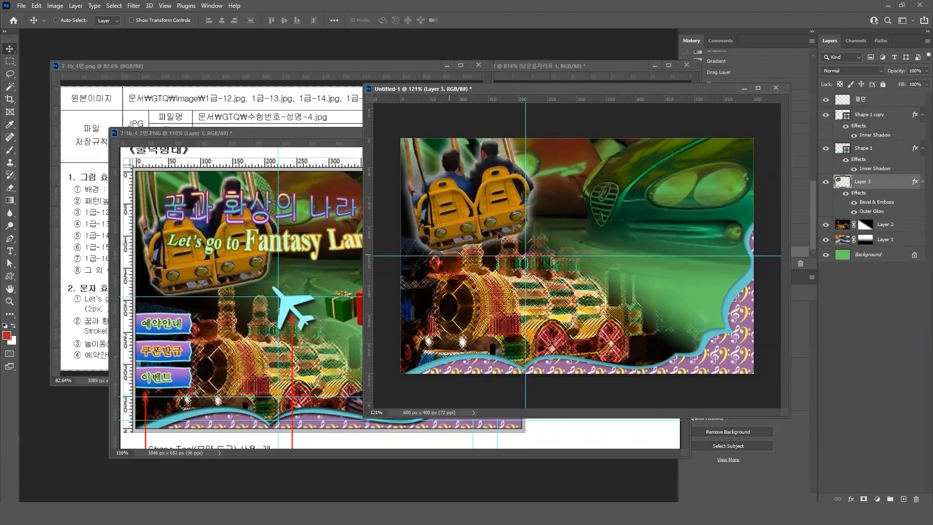
# Free-transform the swing seats to 100.90% width and 102.05% height, positioned at X 112.50 px and Y 20.00 px
pyautogui.hotkey('ctrl', 't')
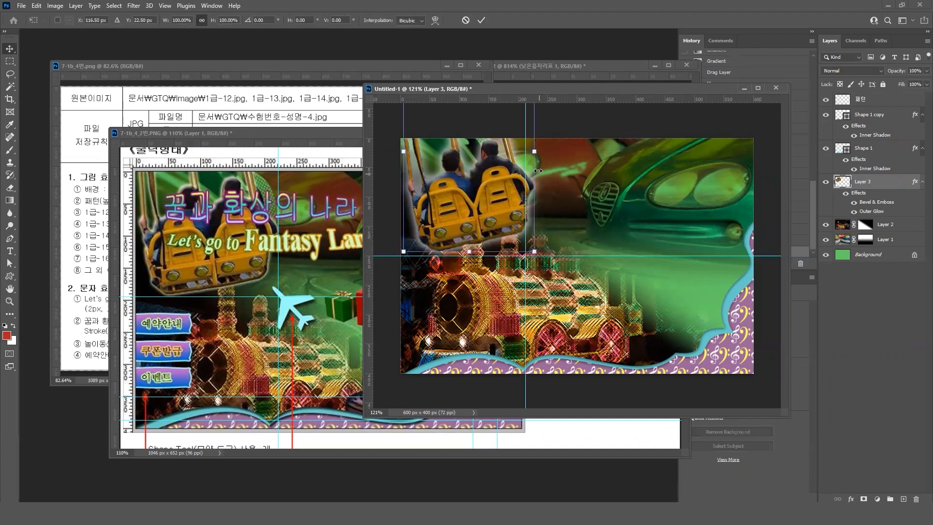
pyautogui.moveTo(531, 151); pyautogui.dragTo(525, 151)
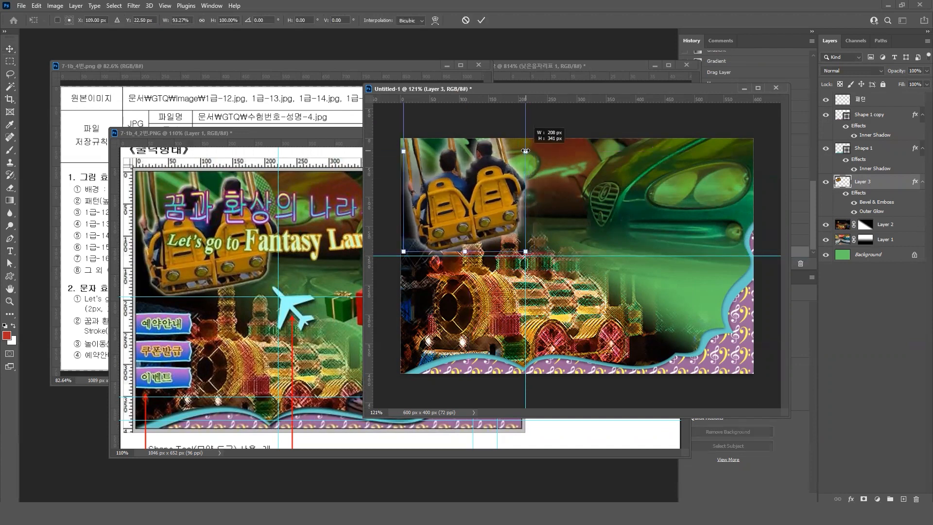
pyautogui.moveTo(464, 256); pyautogui.dragTo(465, 256)
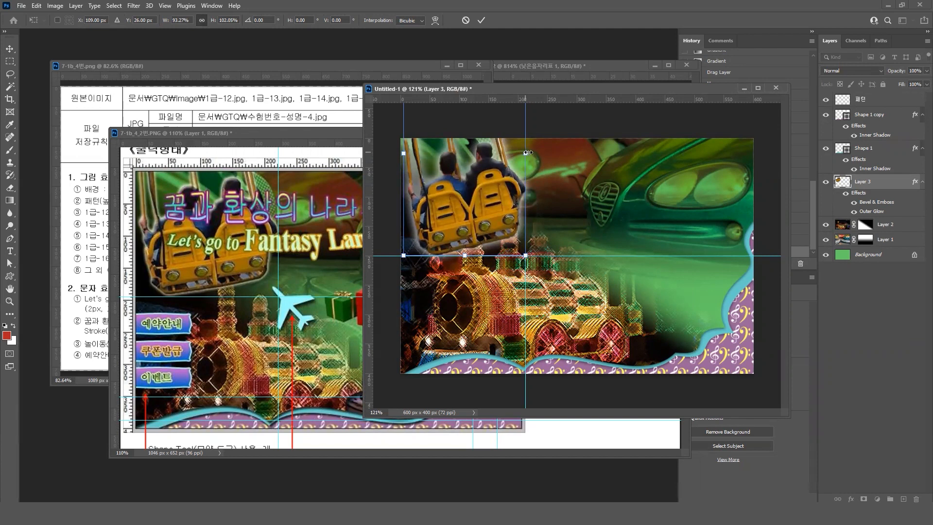
pyautogui.moveTo(527, 152); pyautogui.dragTo(533, 154)
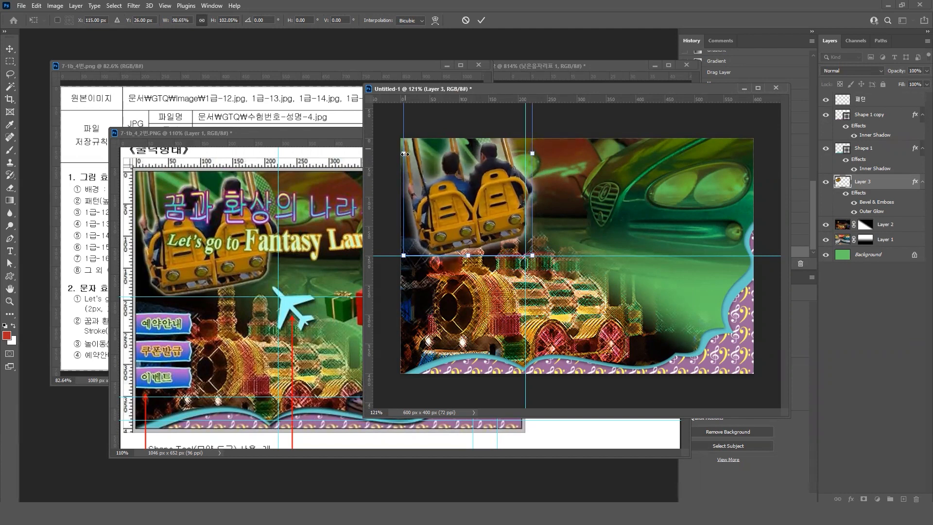
pyautogui.moveTo(404, 154); pyautogui.dragTo(400, 154)
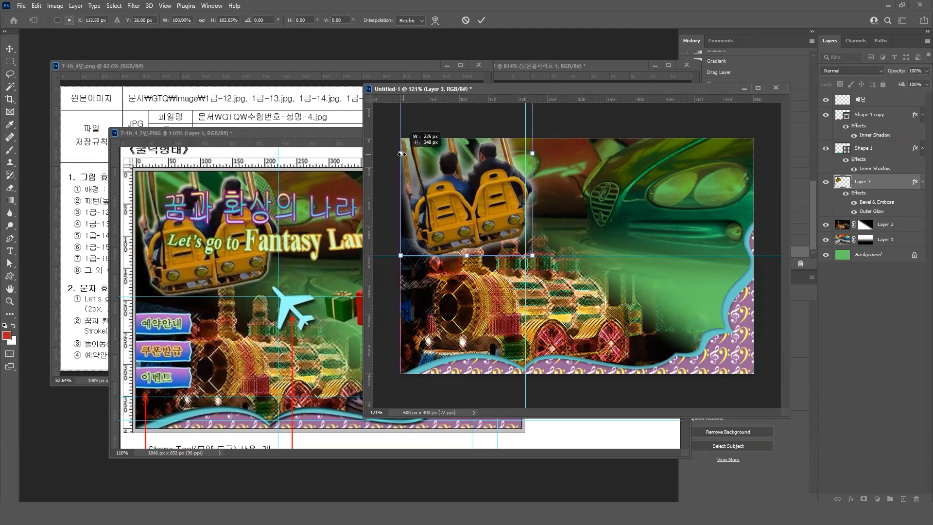
pyautogui.moveTo(492, 198); pyautogui.dragTo(492, 195)
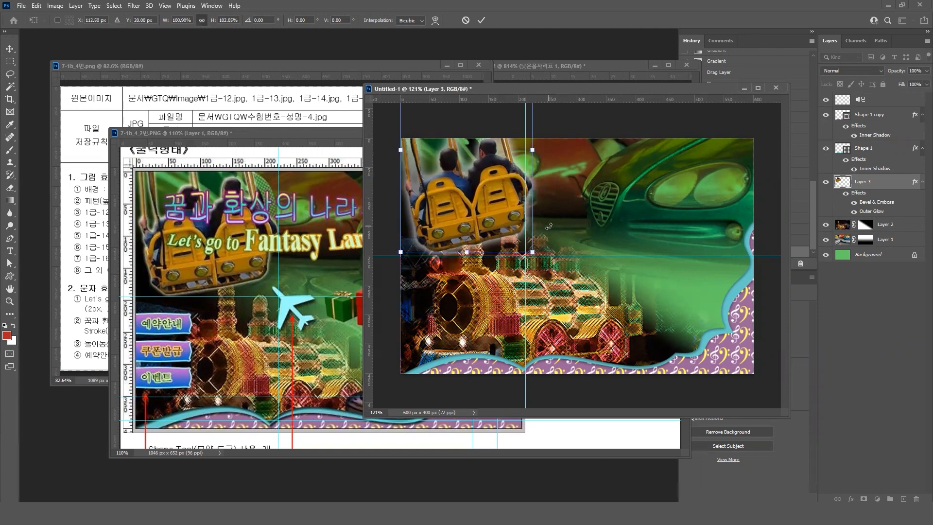
pyautogui.press('Return')
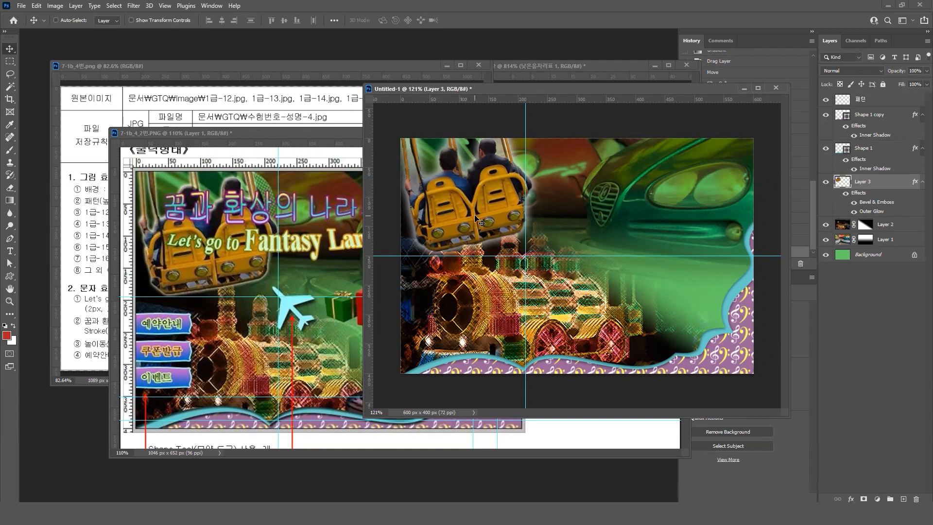
# Shift the vertical guide slightly right to the seats' edge, and clear all guides from Untitled-1
pyautogui.moveTo(524, 121); pyautogui.dragTo(530, 121)
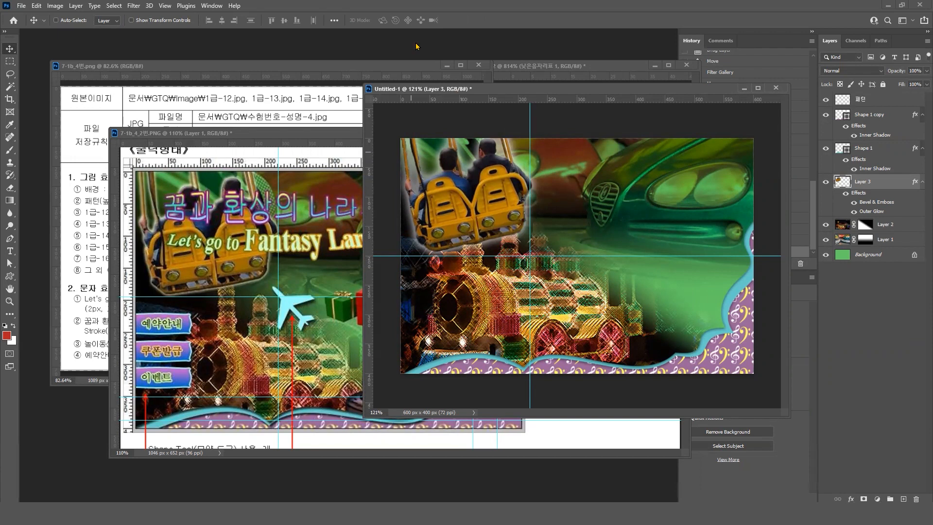
pyautogui.click(152, 7)
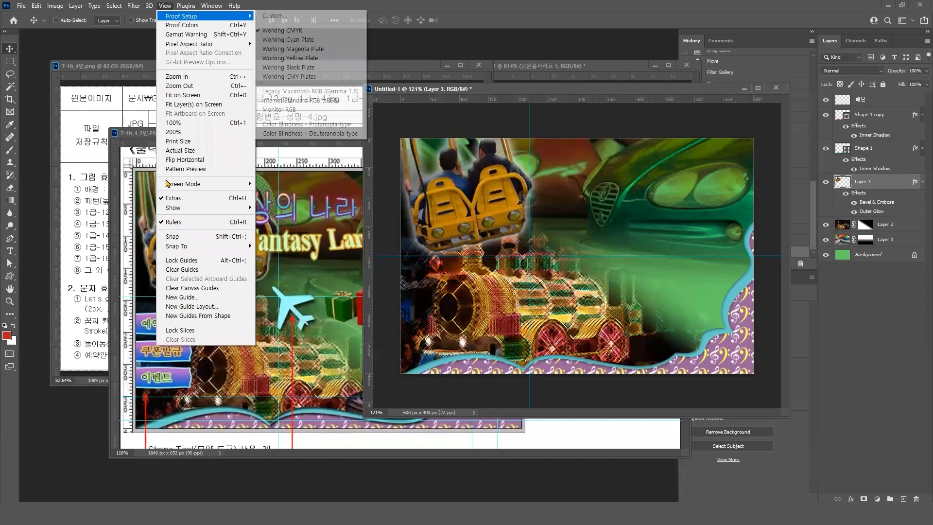
pyautogui.click(185, 270)
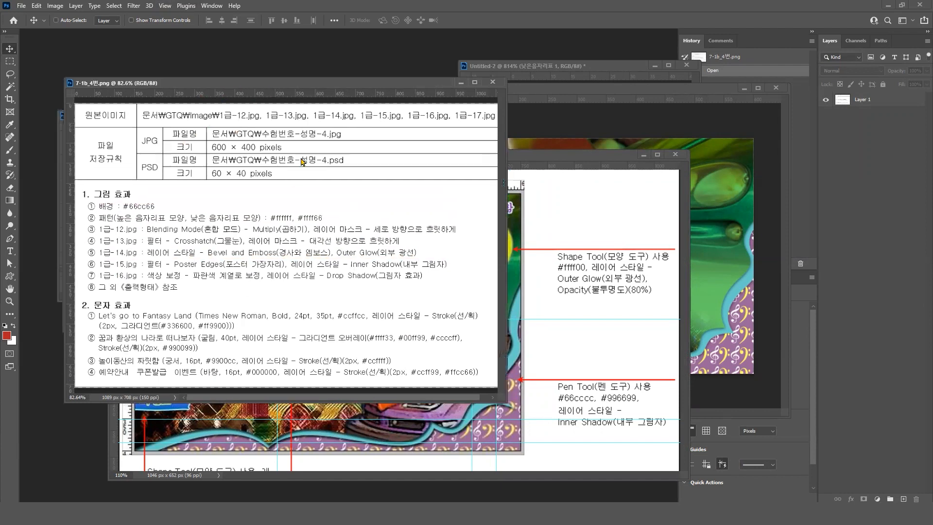
# Bring 1급-15.jpg to the front beside the docked instruction sheet and select its subject, the orange and purple bumper car
pyautogui.moveTo(301, 158); pyautogui.dragTo(157, 120)
pyautogui.click(164, 116)
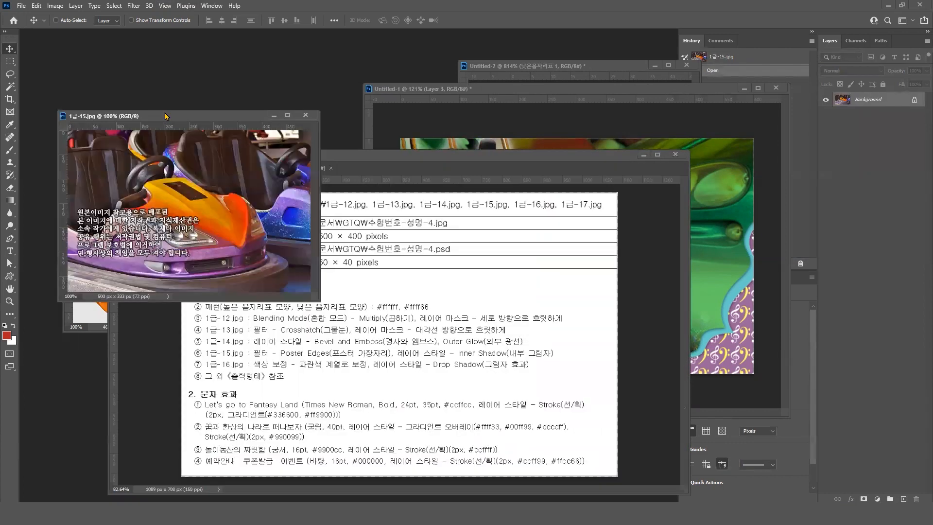
pyautogui.moveTo(227, 81); pyautogui.dragTo(227, 80)
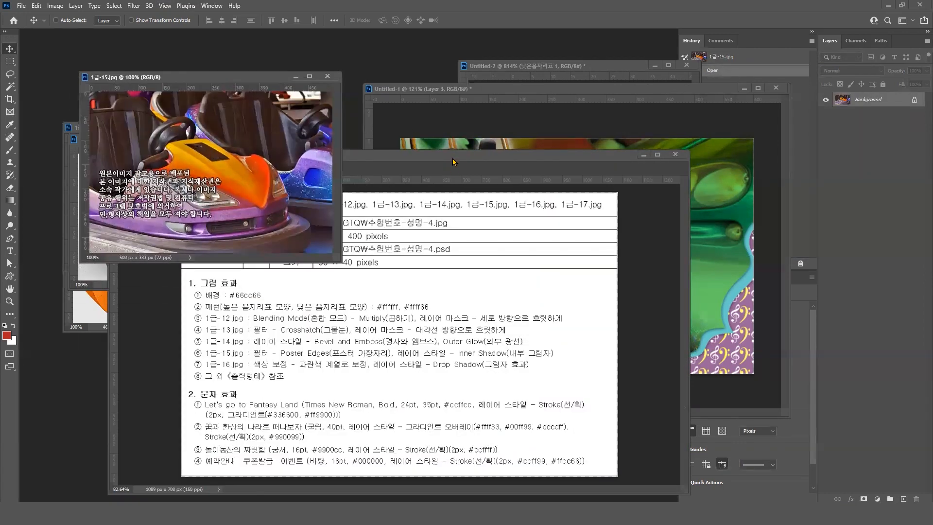
pyautogui.moveTo(465, 154); pyautogui.dragTo(382, 145)
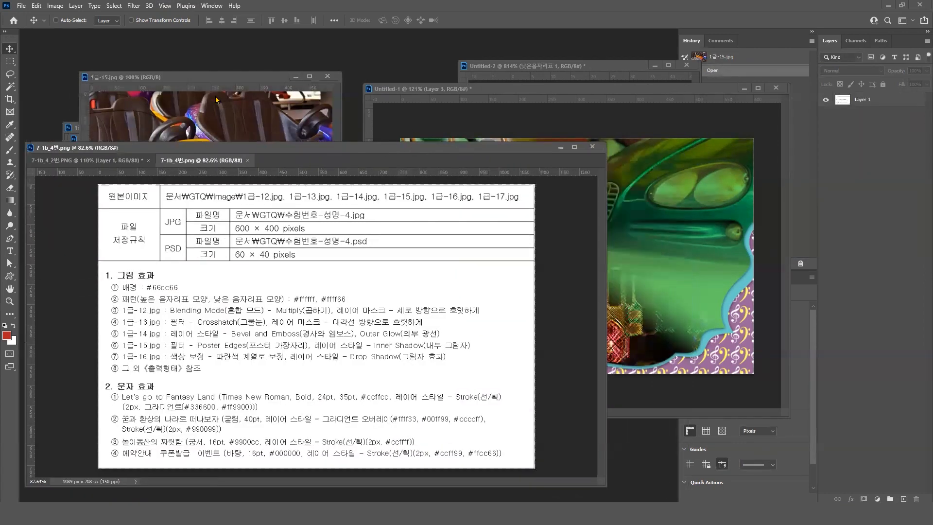
pyautogui.click(228, 80)
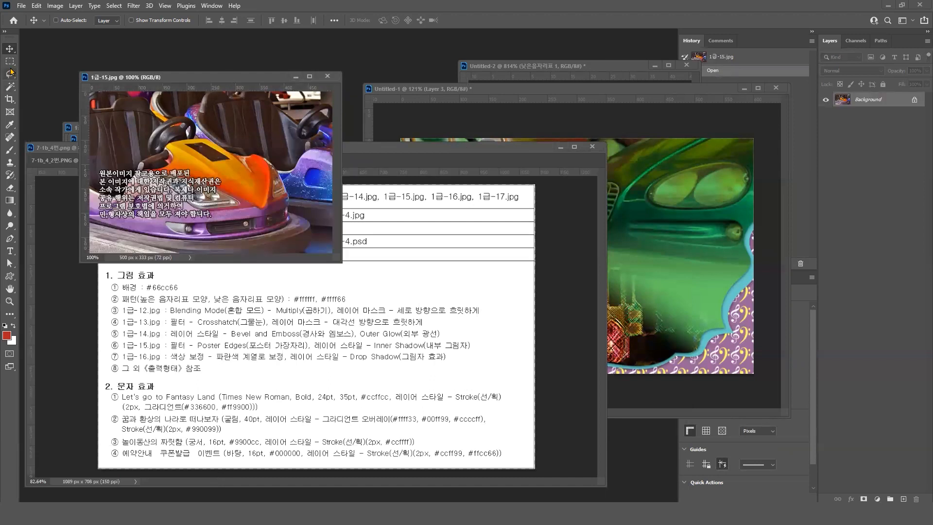
pyautogui.click(111, 7)
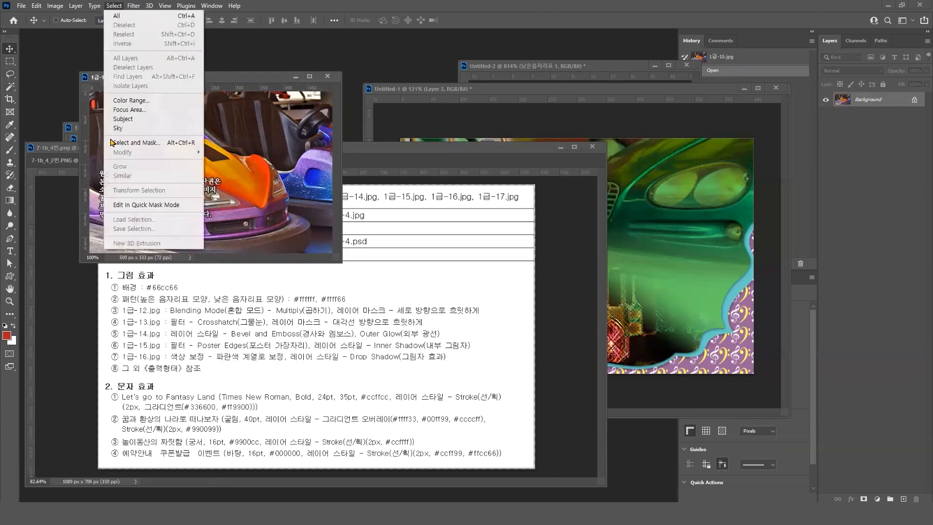
pyautogui.click(136, 119)
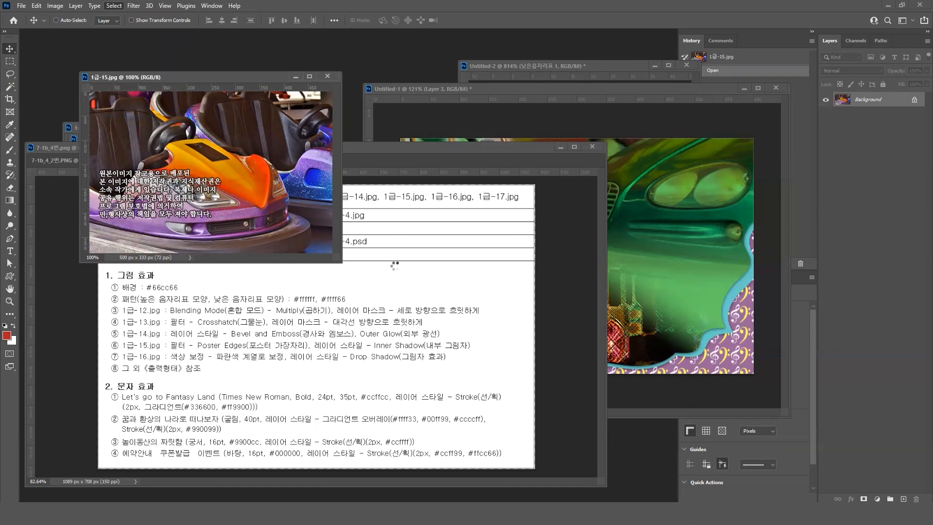
# Show the sample composite 7-1b_4_2번.PNG and place the 1급-15.jpg window beside it, enlarged beyond the image borders
pyautogui.click(496, 153)
pyautogui.click(87, 161)
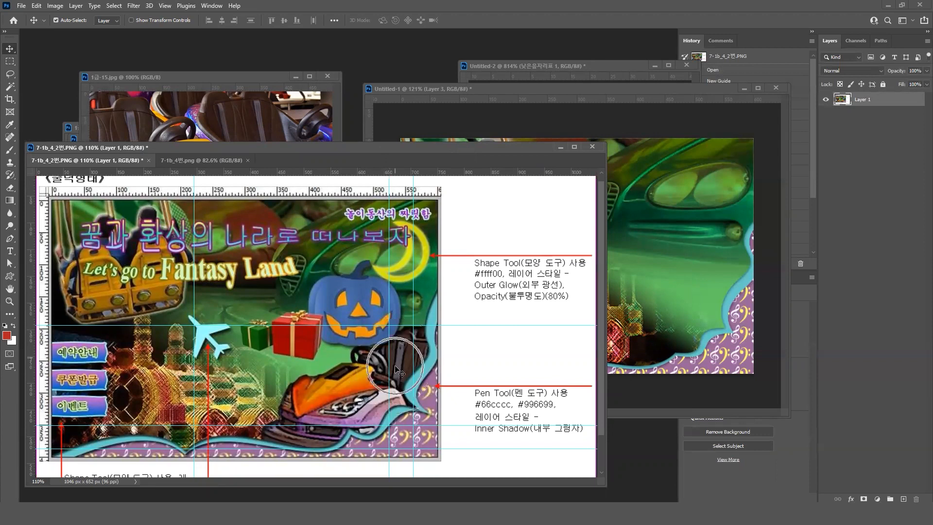
pyautogui.moveTo(228, 73); pyautogui.dragTo(464, 73)
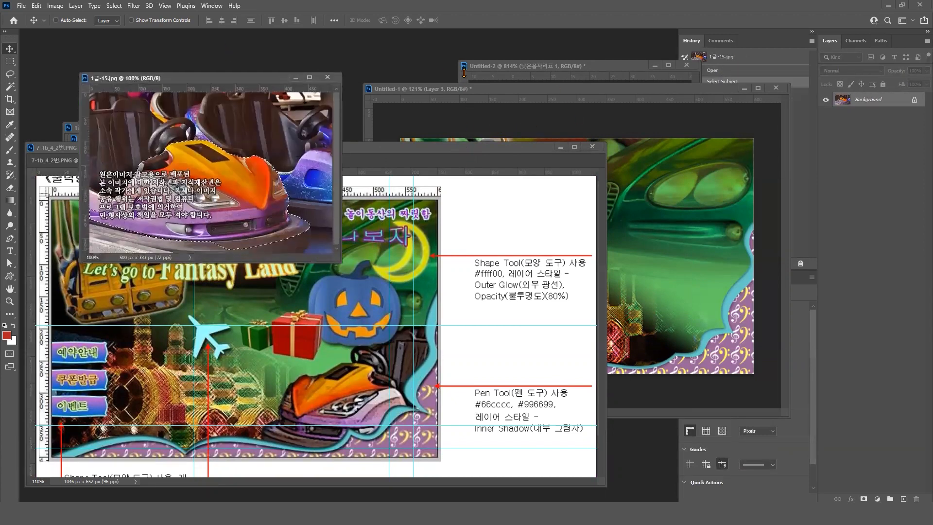
pyautogui.moveTo(261, 81); pyautogui.dragTo(603, 148)
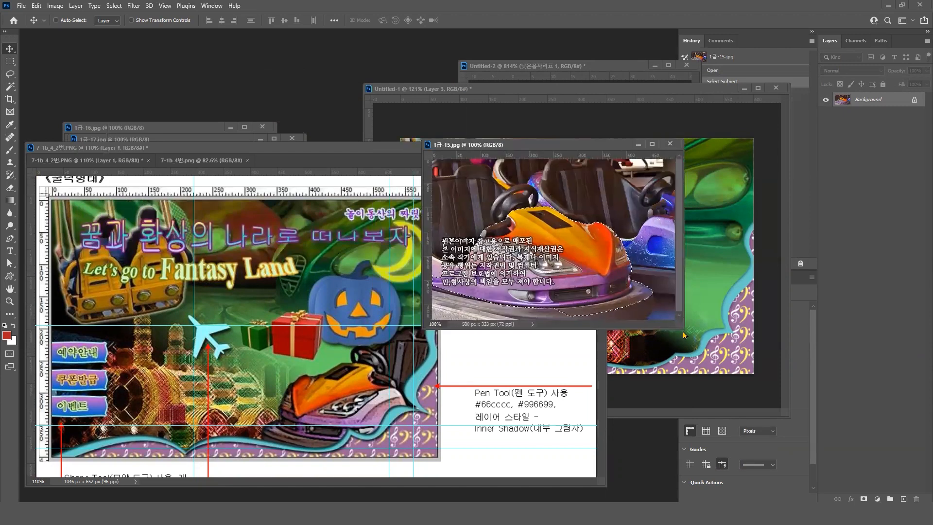
pyautogui.moveTo(683, 332); pyautogui.dragTo(738, 402)
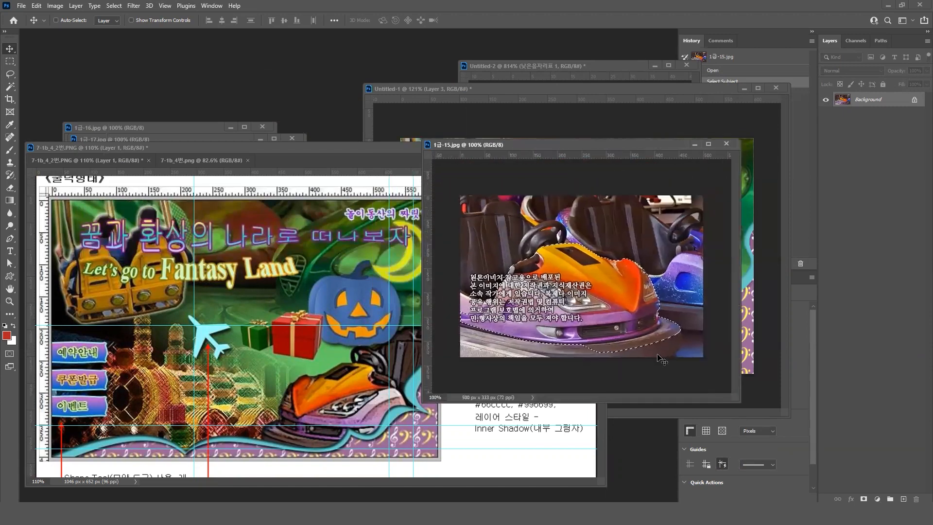
# With a larger Quick Selection brush, add the car's lower bumper to the selection and subtract the spill at its right end
pyautogui.press('w')
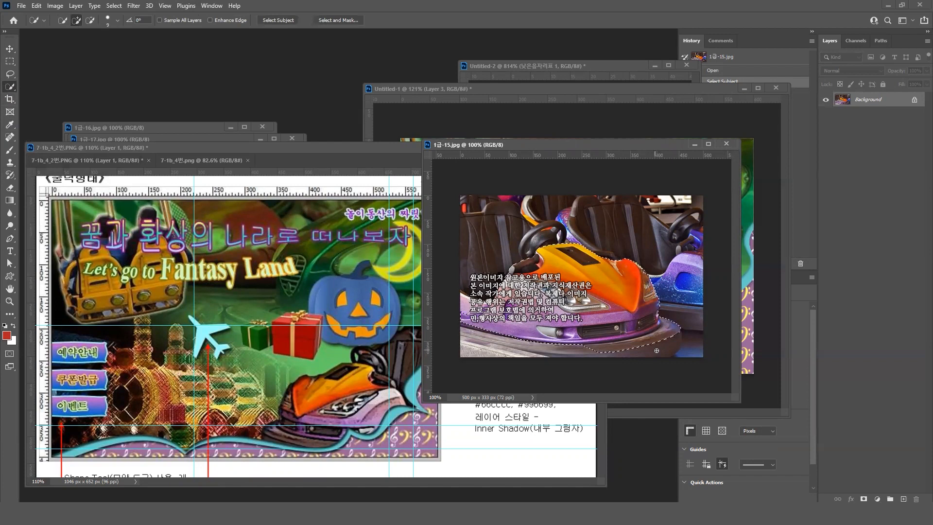
pyautogui.click(117, 20)
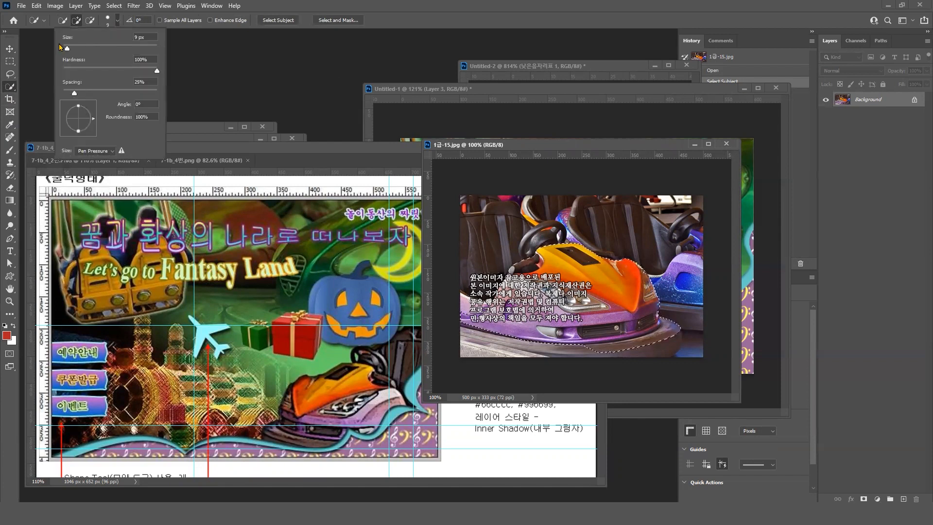
pyautogui.click(654, 308)
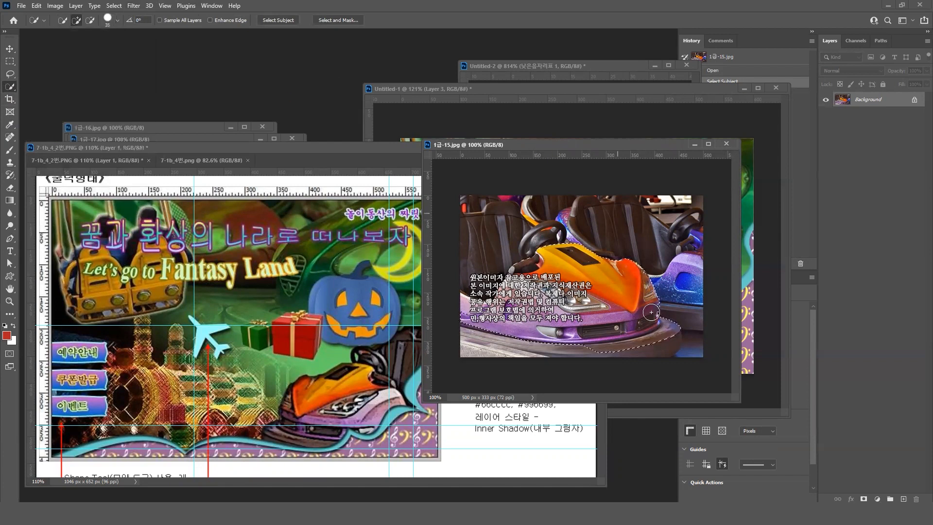
pyautogui.moveTo(667, 337); pyautogui.dragTo(506, 345)
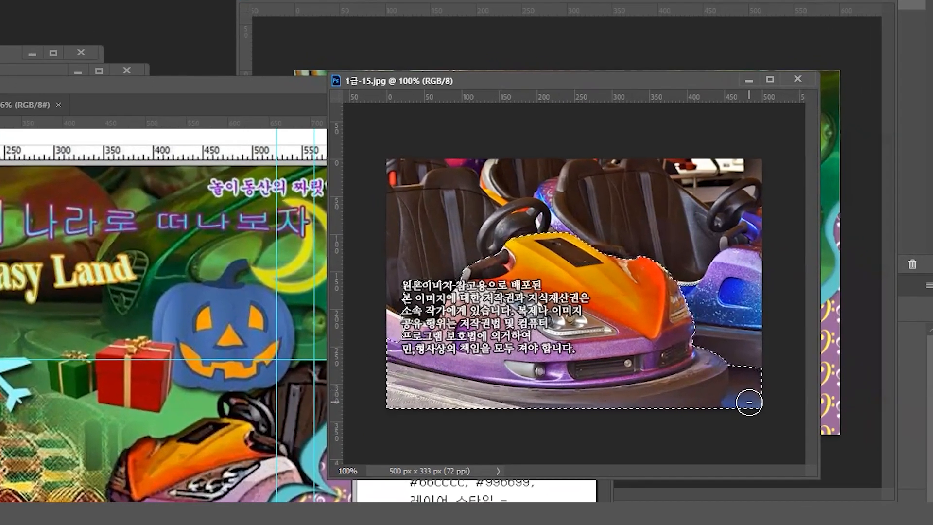
pyautogui.keyDown('alt'); pyautogui.click(744, 381); pyautogui.keyUp('alt')
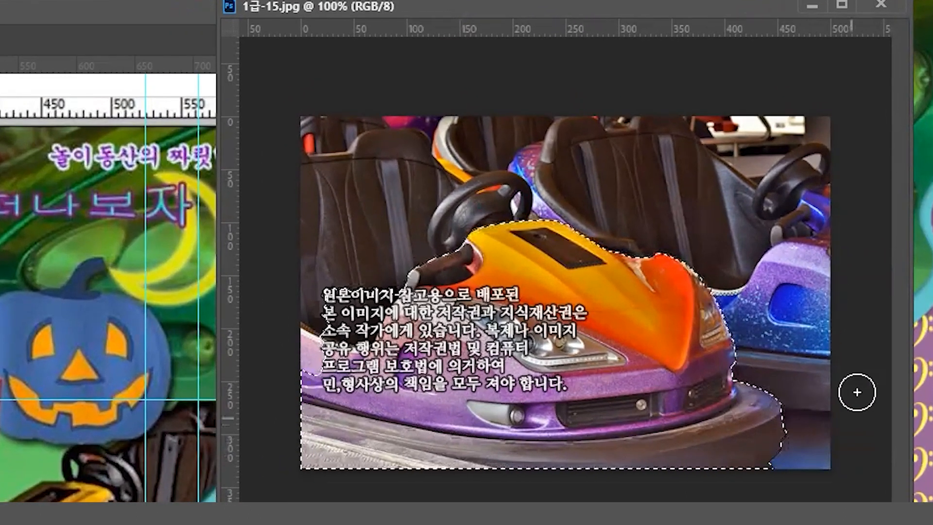
# Add the steering wheel, black seat and missing left body areas to the selection, and subtract the background above the seat
pyautogui.moveTo(497, 197)
pyautogui.mouseDown()
pyautogui.moveTo(462, 208)
pyautogui.moveTo(437, 256)
pyautogui.moveTo(417, 259)
pyautogui.mouseUp()
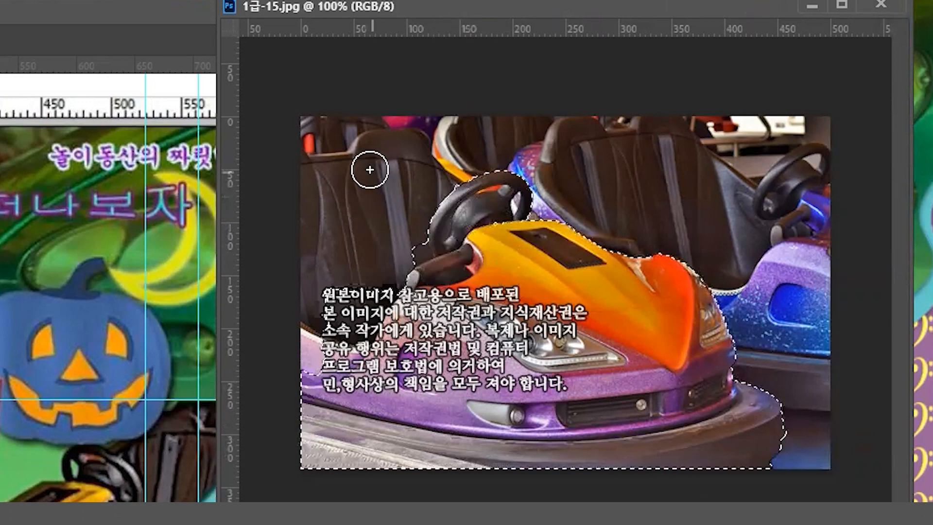
pyautogui.moveTo(373, 162)
pyautogui.mouseDown()
pyautogui.moveTo(326, 174)
pyautogui.moveTo(317, 157)
pyautogui.moveTo(337, 230)
pyautogui.moveTo(333, 276)
pyautogui.mouseUp()
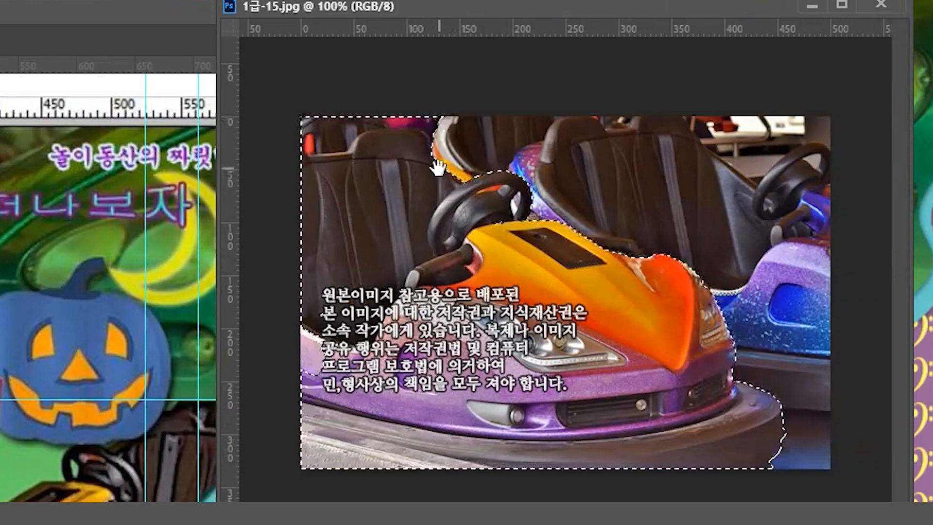
pyautogui.scroll(7, 439, 168)
pyautogui.moveTo(380, 138); pyautogui.dragTo(641, 438)
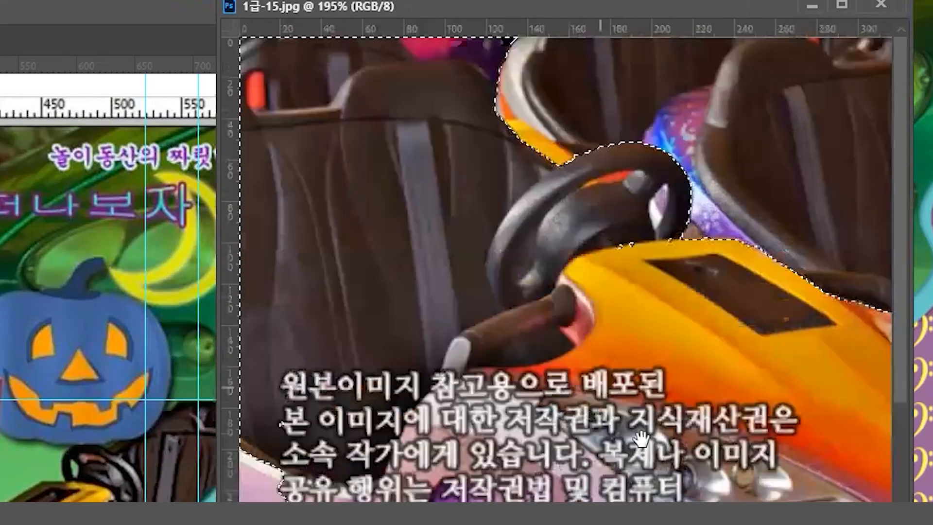
pyautogui.moveTo(516, 65)
pyautogui.mouseDown()
pyautogui.moveTo(515, 44)
pyautogui.moveTo(486, 33)
pyautogui.moveTo(446, 41)
pyautogui.mouseUp()
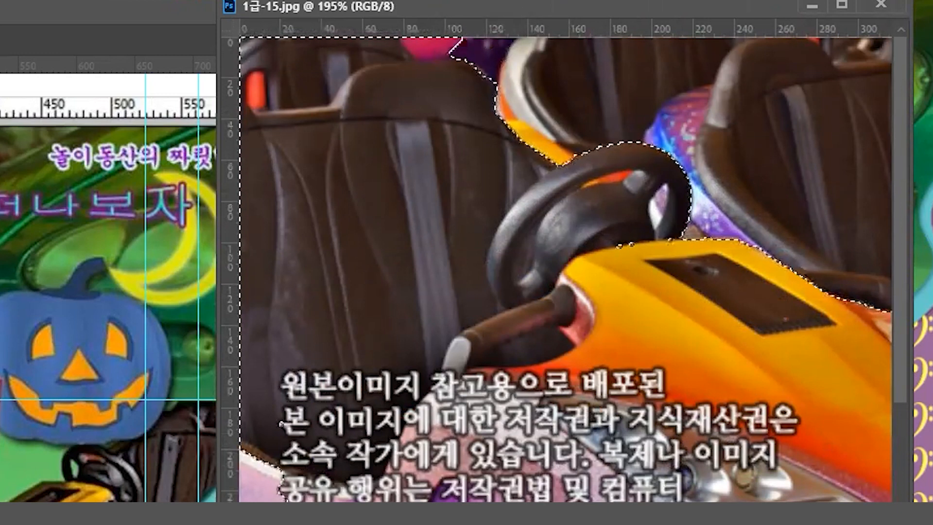
pyautogui.moveTo(375, 56)
pyautogui.mouseDown()
pyautogui.moveTo(336, 54)
pyautogui.moveTo(247, 82)
pyautogui.moveTo(308, 82)
pyautogui.moveTo(244, 89)
pyautogui.moveTo(358, 38)
pyautogui.moveTo(399, 46)
pyautogui.mouseUp()
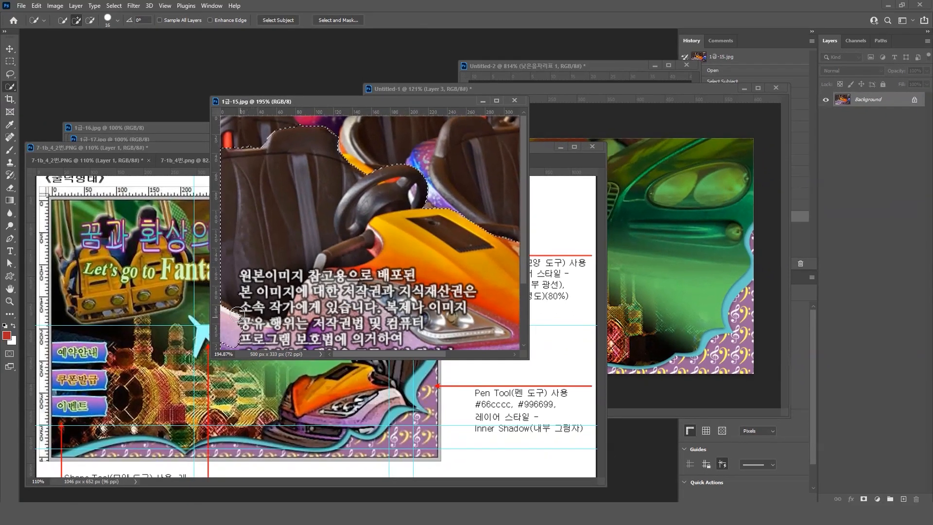
pyautogui.moveTo(237, 315); pyautogui.dragTo(232, 348)
pyautogui.moveTo(368, 323); pyautogui.dragTo(241, 351)
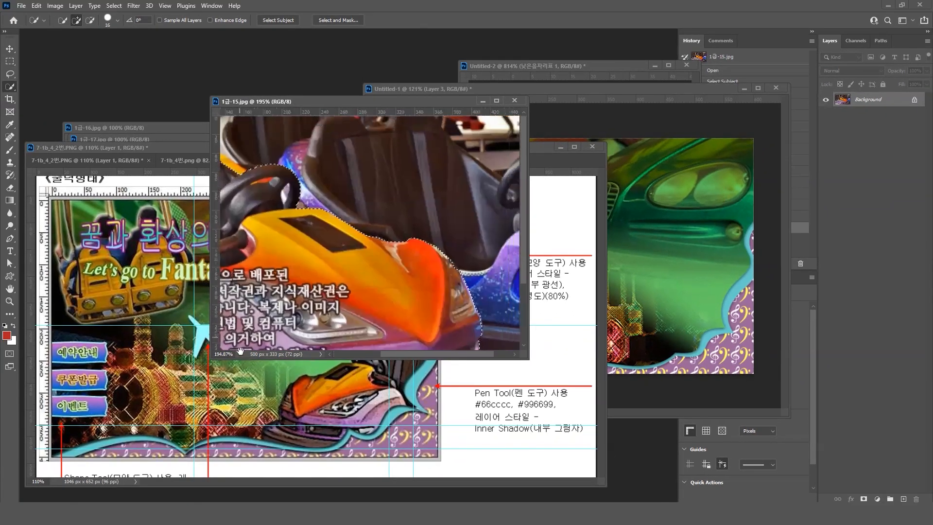
# Copy the selected bumper car into Untitled-1 above the swing-seat layer, and place Untitled-1 so the sample stays visible
pyautogui.press('v')
pyautogui.moveTo(362, 311); pyautogui.dragTo(639, 295)
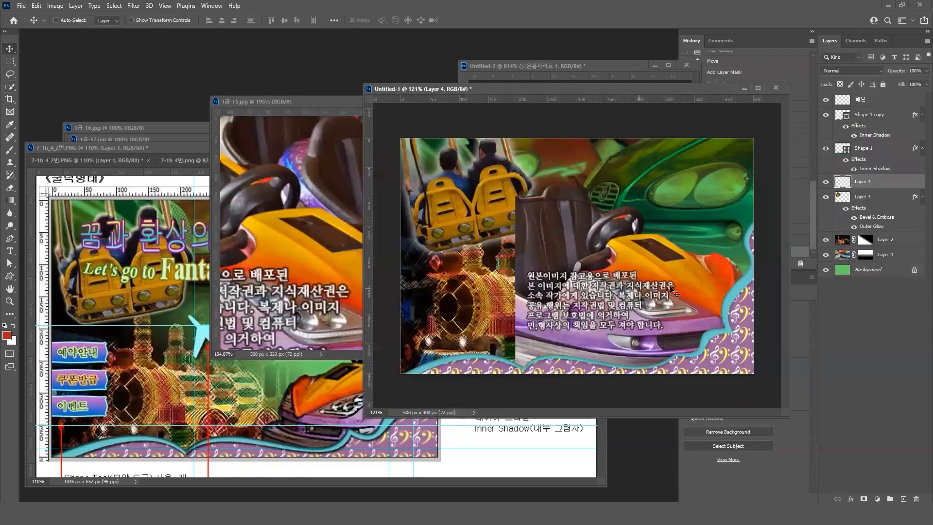
pyautogui.hotkey('ctrl', 't')
pyautogui.moveTo(320, 103); pyautogui.dragTo(600, 86)
pyautogui.click(559, 91)
pyautogui.moveTo(675, 305); pyautogui.dragTo(651, 293)
pyautogui.hotkey('ctrl', 't')
pyautogui.rightClick(643, 236)
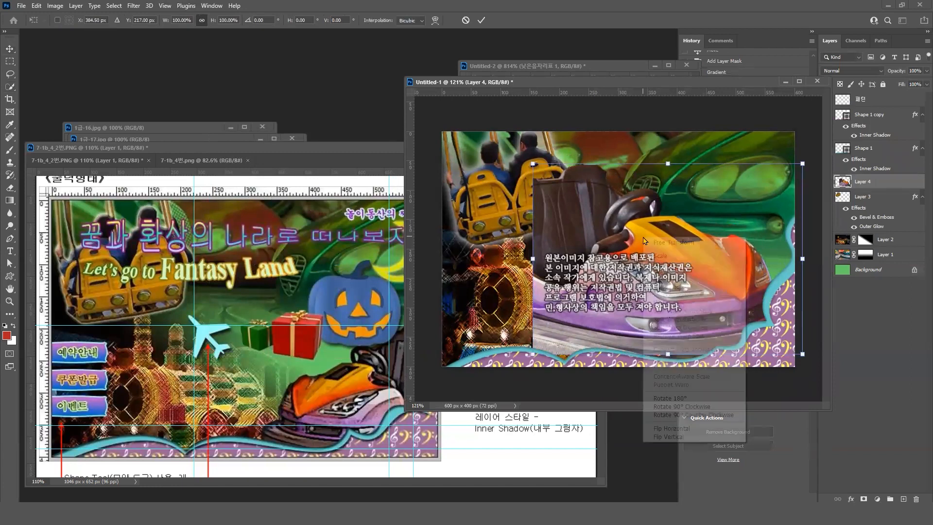
pyautogui.click(671, 428)
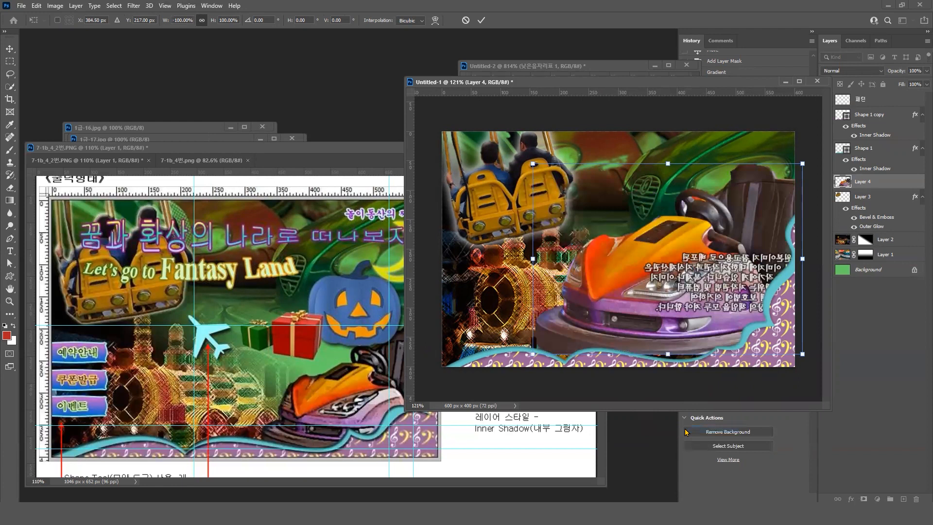
pyautogui.moveTo(694, 220); pyautogui.dragTo(700, 233)
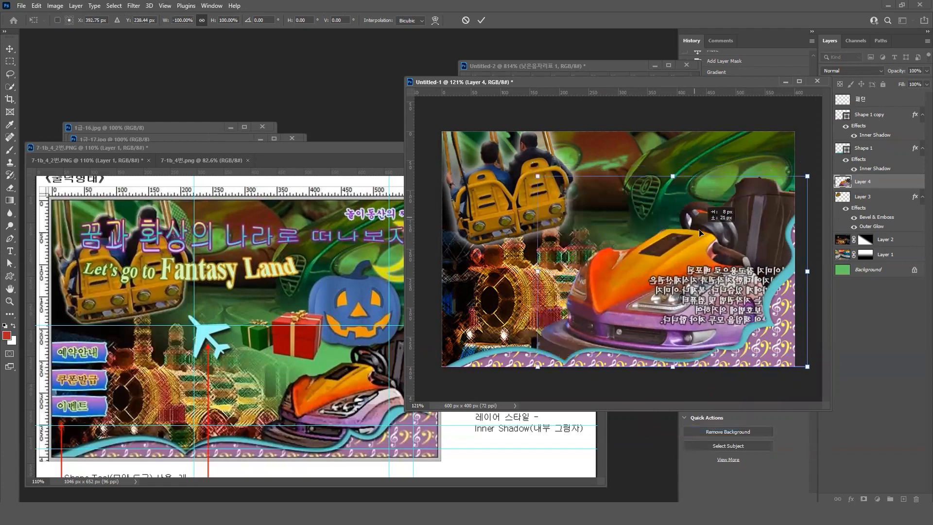
pyautogui.moveTo(537, 178); pyautogui.dragTo(641, 253)
pyautogui.moveTo(711, 317); pyautogui.dragTo(684, 320)
pyautogui.click(366, 152)
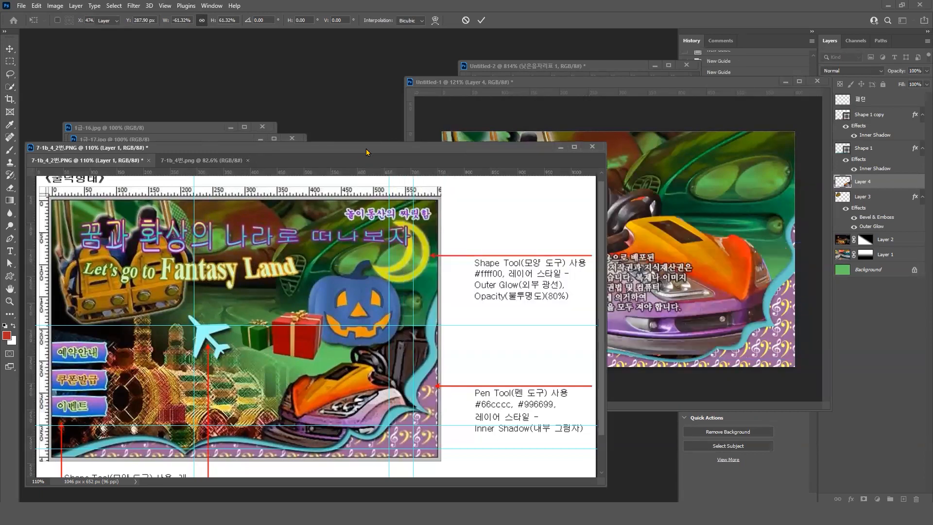
# Flip the bumper car horizontally, scale it to 68.12%, and place it in the lower-right corner of the Untitled-1 canvas
pyautogui.click(708, 304)
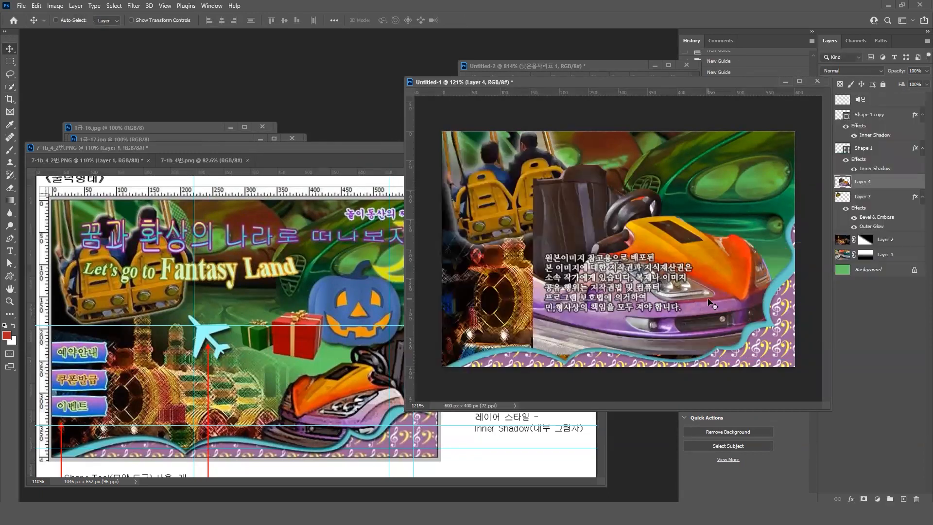
pyautogui.hotkey('ctrl', 't')
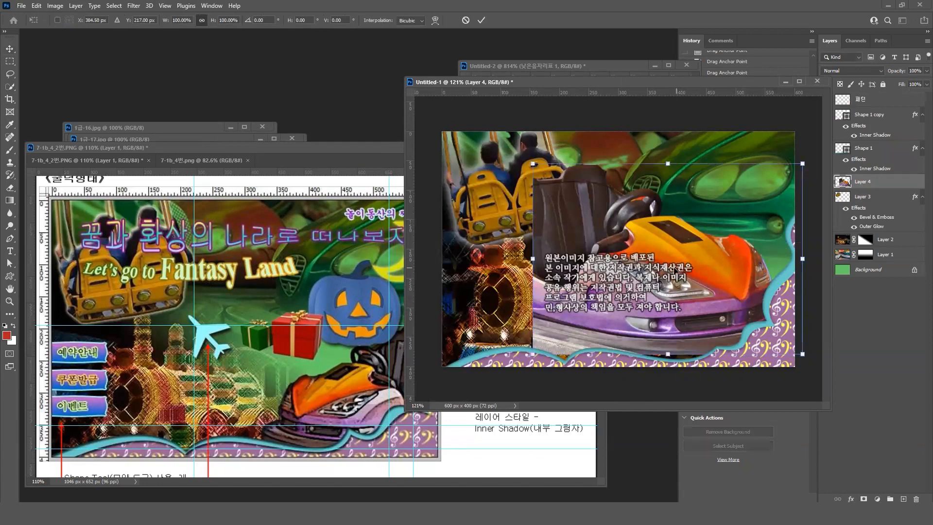
pyautogui.rightClick(648, 261)
pyautogui.click(680, 451)
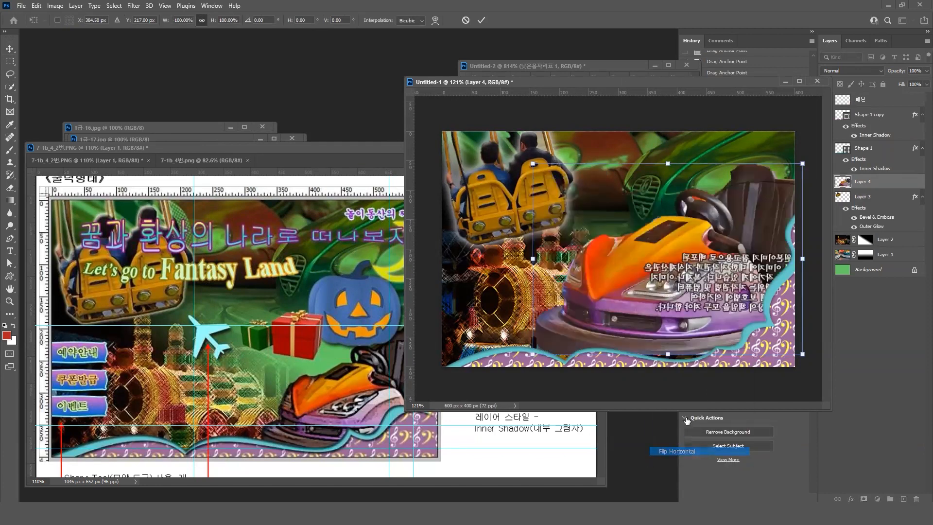
pyautogui.moveTo(533, 164); pyautogui.dragTo(615, 226)
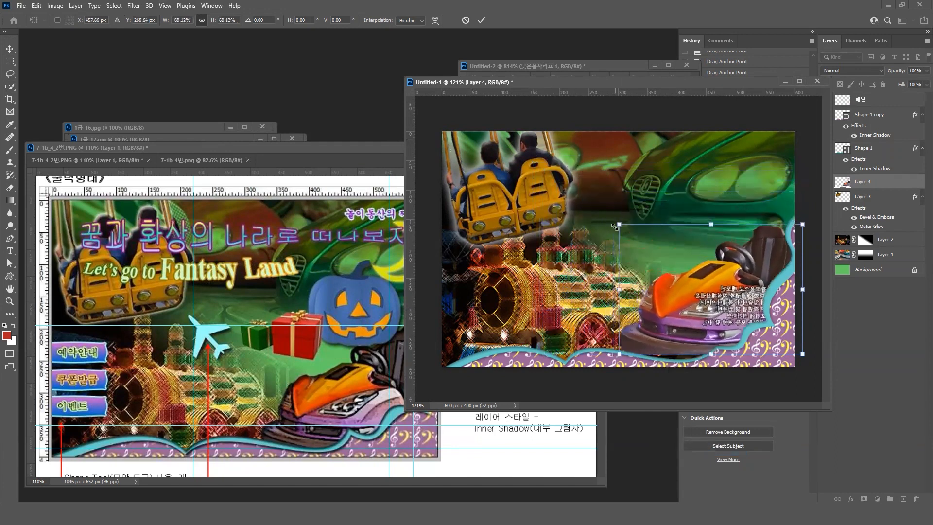
pyautogui.moveTo(719, 313); pyautogui.dragTo(731, 320)
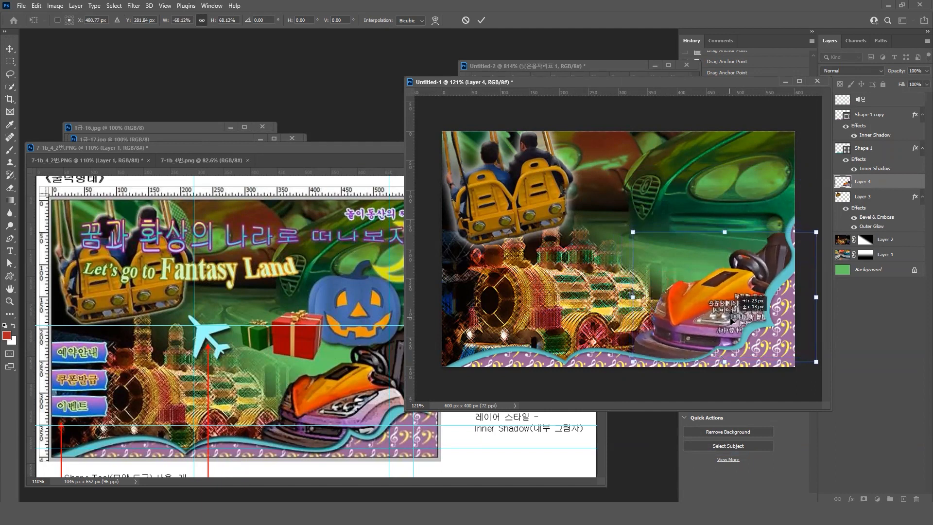
pyautogui.press('Return')
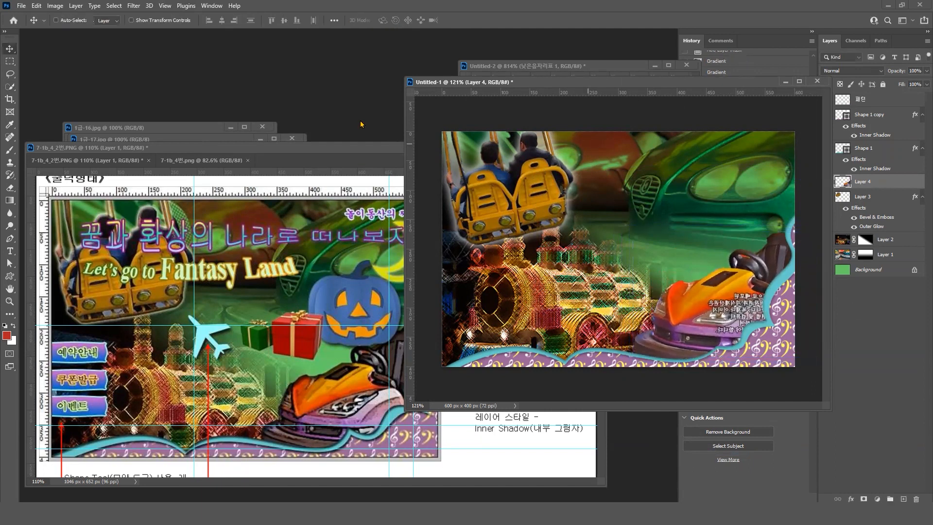
# Check the sample and the instruction sheet for the 1급-15.jpg filter and layer style, and return to Untitled-1
pyautogui.click(535, 439)
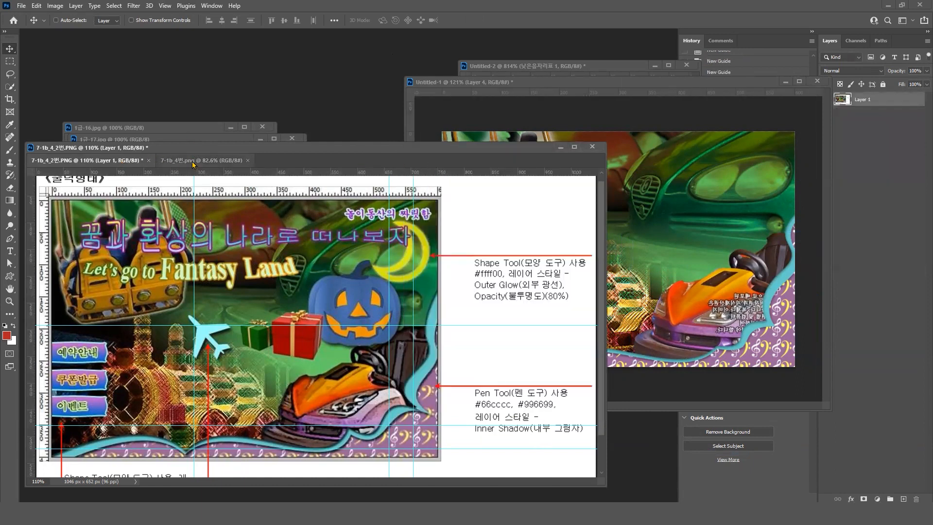
pyautogui.click(162, 161)
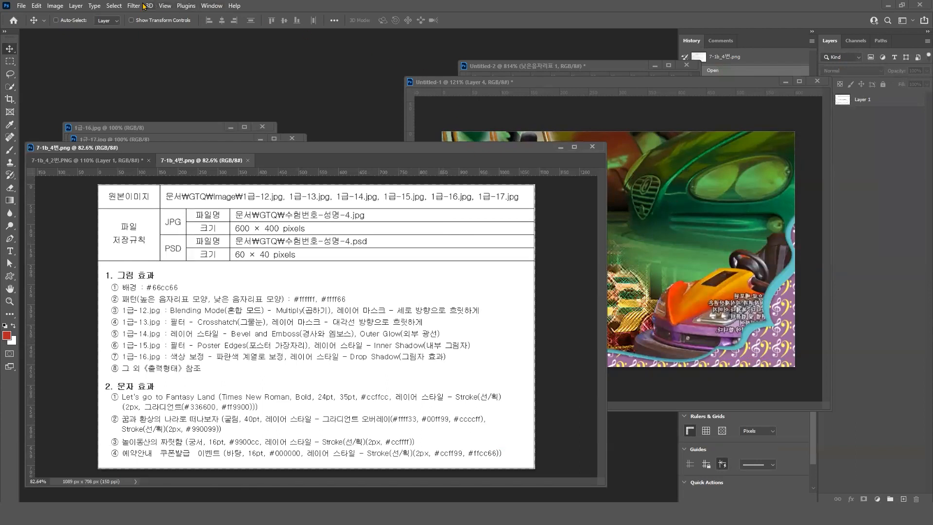
pyautogui.moveTo(509, 150); pyautogui.dragTo(484, 140)
pyautogui.click(597, 84)
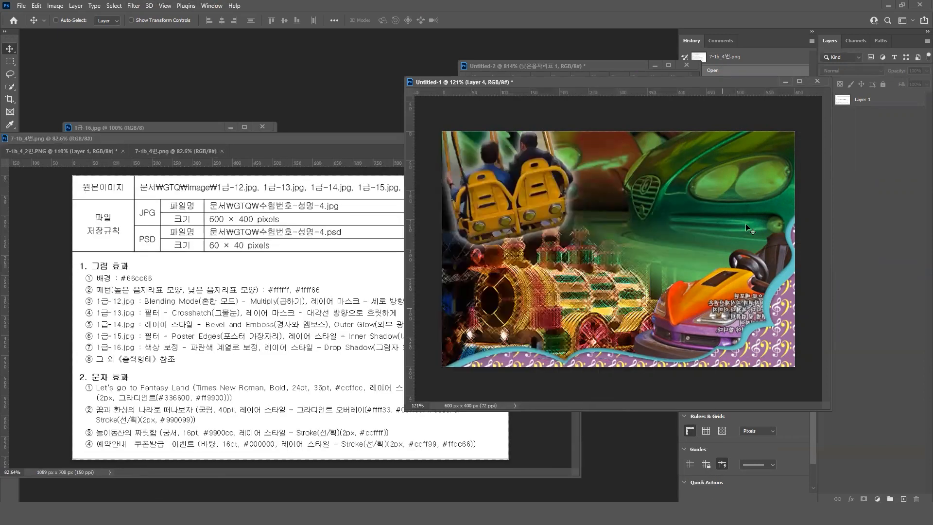
# Apply the Poster Edges filter from the Filter Gallery to the bumper car layer
pyautogui.click(136, 6)
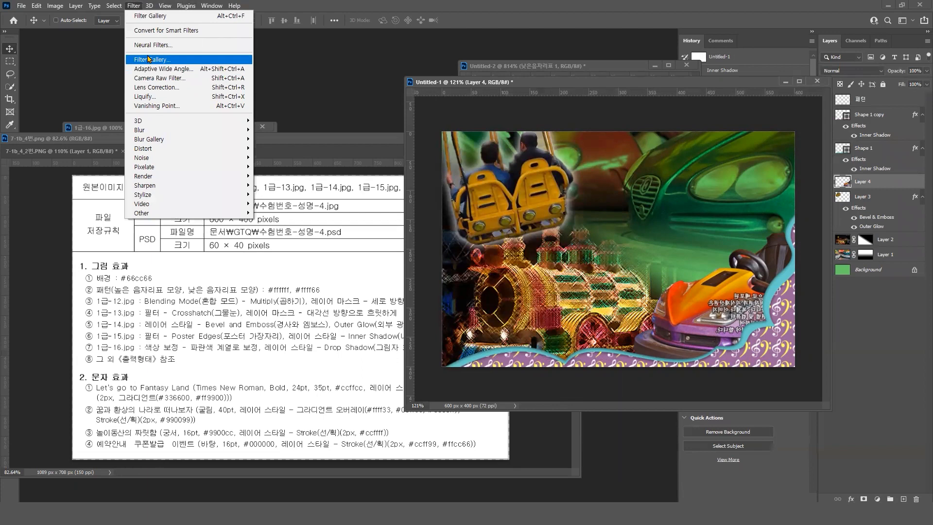
pyautogui.click(148, 59)
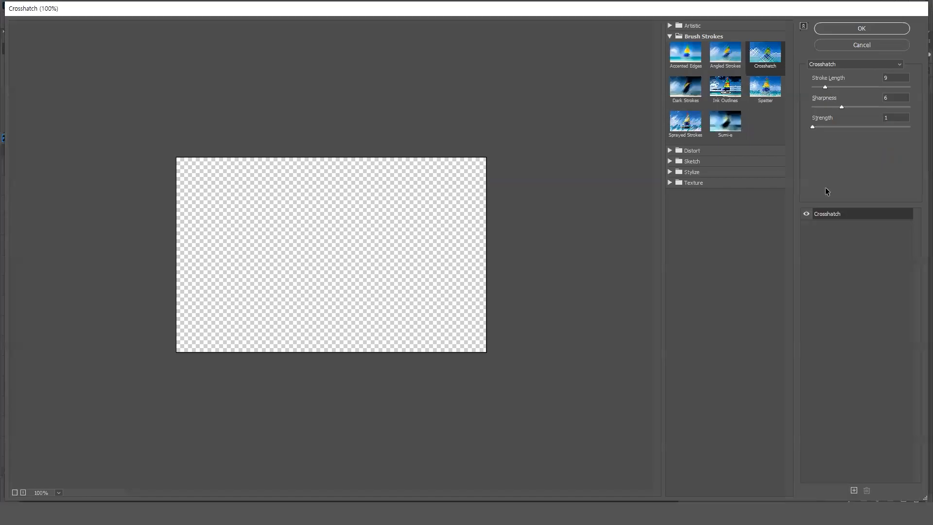
pyautogui.click(899, 64)
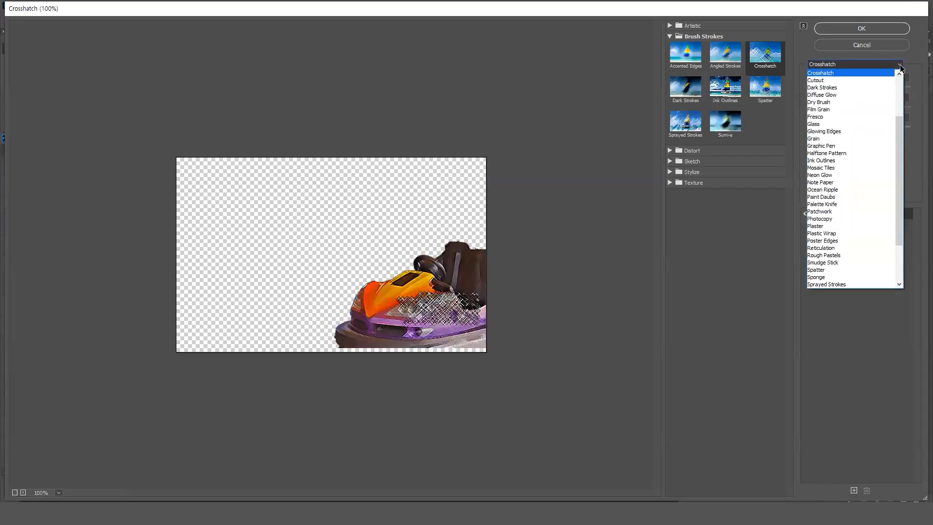
pyautogui.moveTo(897, 152); pyautogui.dragTo(897, 168)
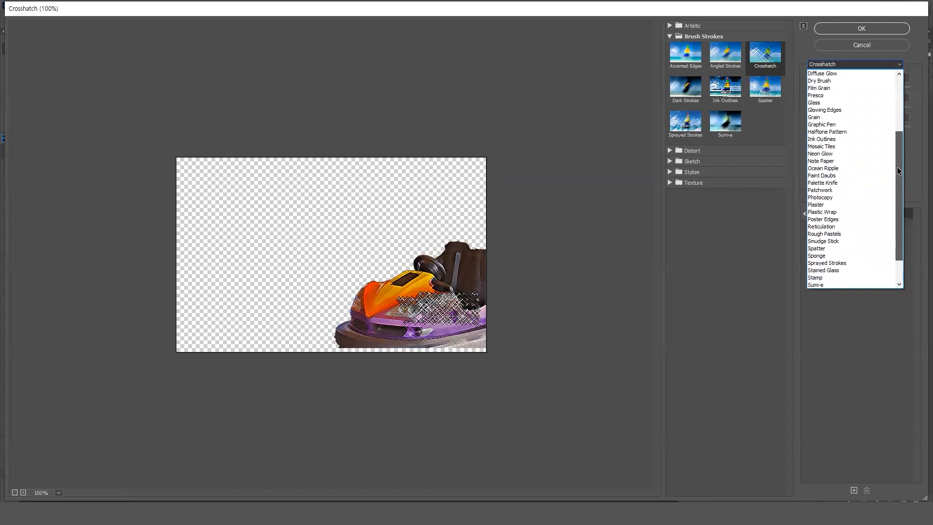
pyautogui.click(840, 219)
pyautogui.click(877, 27)
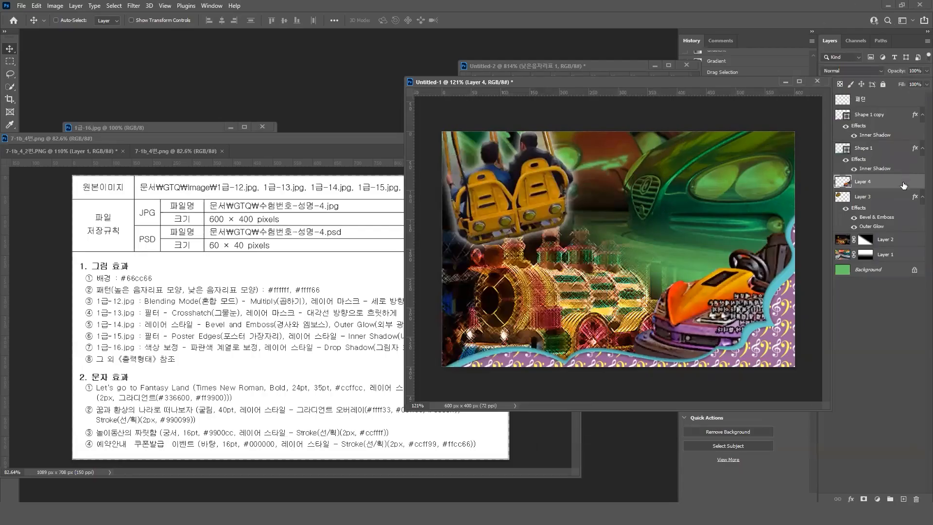
# Add an Inner Shadow layer style to the bumper car layer
pyautogui.doubleClick(907, 184)
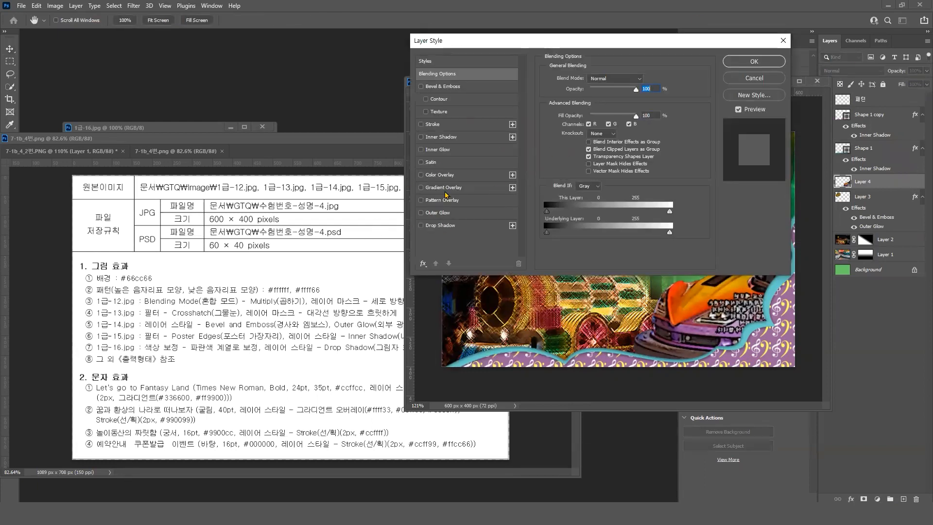
pyautogui.click(448, 138)
pyautogui.click(757, 62)
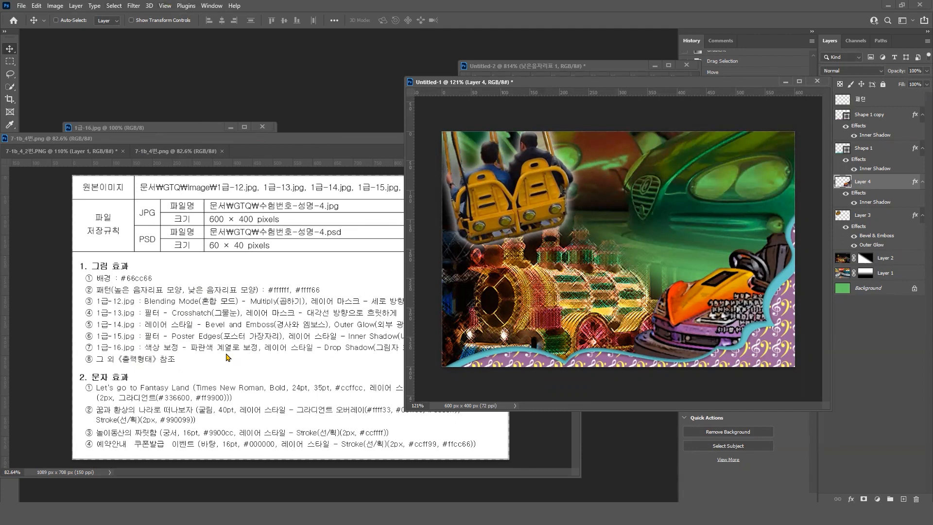
# Bring up 1급-16.jpg in an enlarged window, Magic Wand the grey background areas, and invert the selection to the pumpkin
pyautogui.click(209, 128)
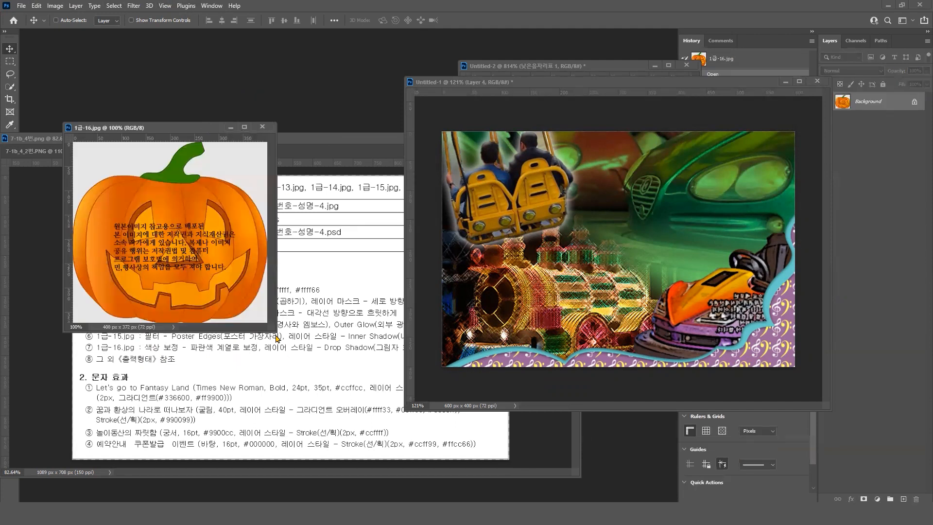
pyautogui.moveTo(277, 331); pyautogui.dragTo(346, 383)
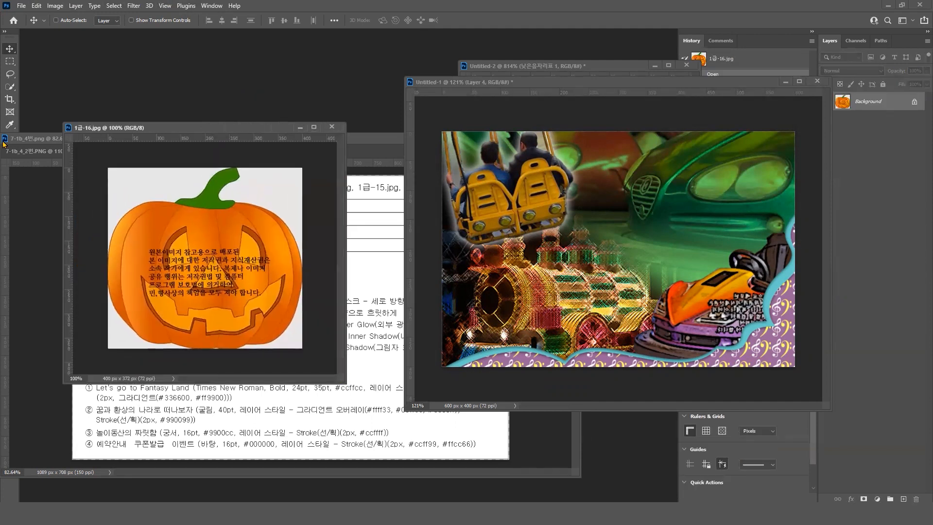
pyautogui.rightClick(10, 91)
pyautogui.click(27, 108)
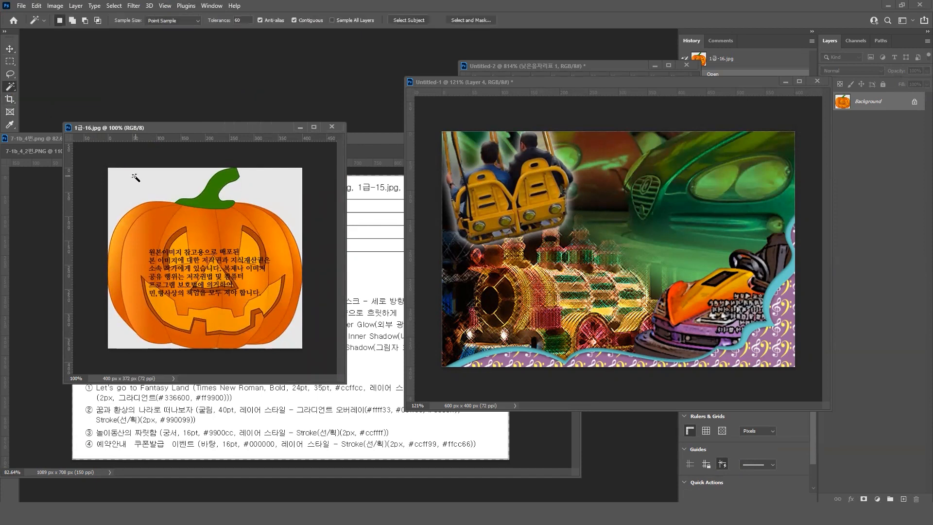
pyautogui.click(274, 208)
pyautogui.keyDown('shift'); pyautogui.click(270, 339); pyautogui.keyUp('shift')
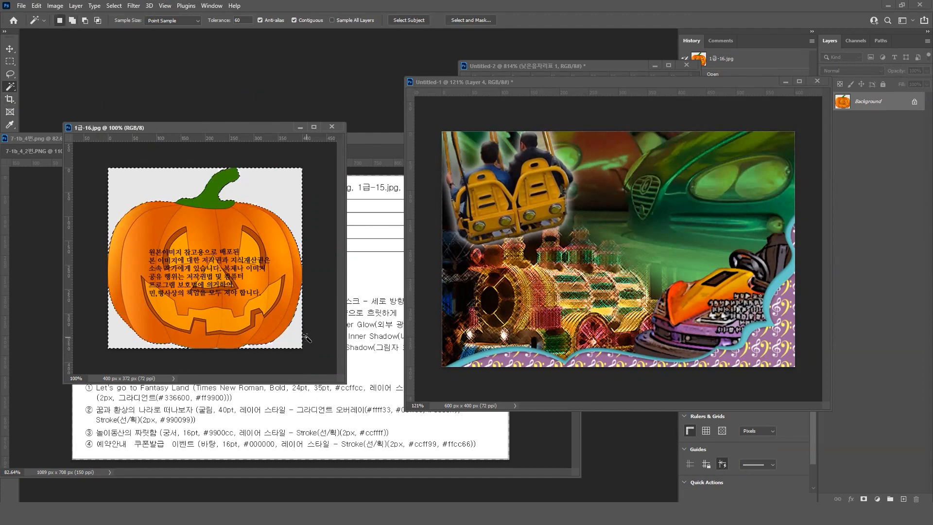
pyautogui.click(122, 43)
pyautogui.press('v')
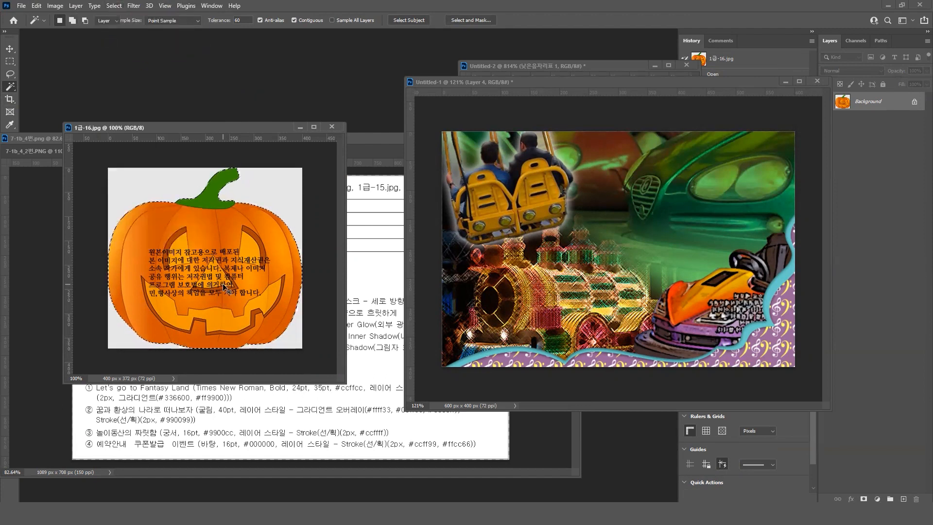
# Copy the pumpkin into Untitled-1 above the bumper car layer, scale it down above the car, and close 1급-16.jpg
pyautogui.moveTo(228, 290); pyautogui.dragTo(656, 278)
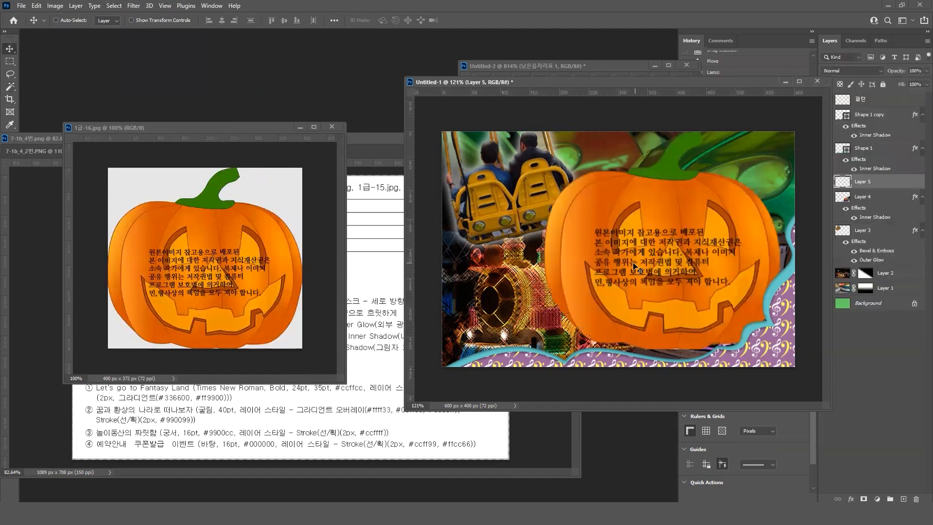
pyautogui.hotkey('ctrl', 't')
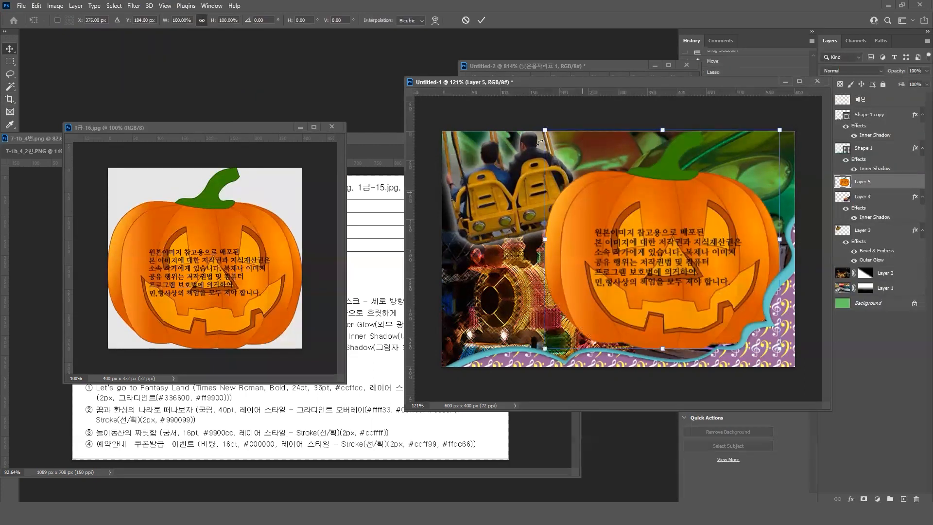
pyautogui.moveTo(550, 135); pyautogui.dragTo(654, 232)
pyautogui.moveTo(718, 307); pyautogui.dragTo(676, 243)
pyautogui.press('Return')
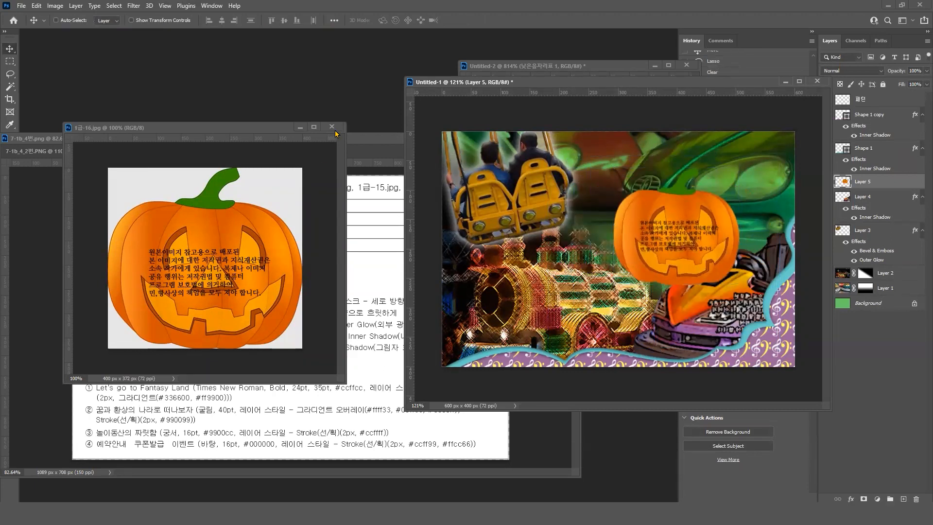
pyautogui.click(333, 128)
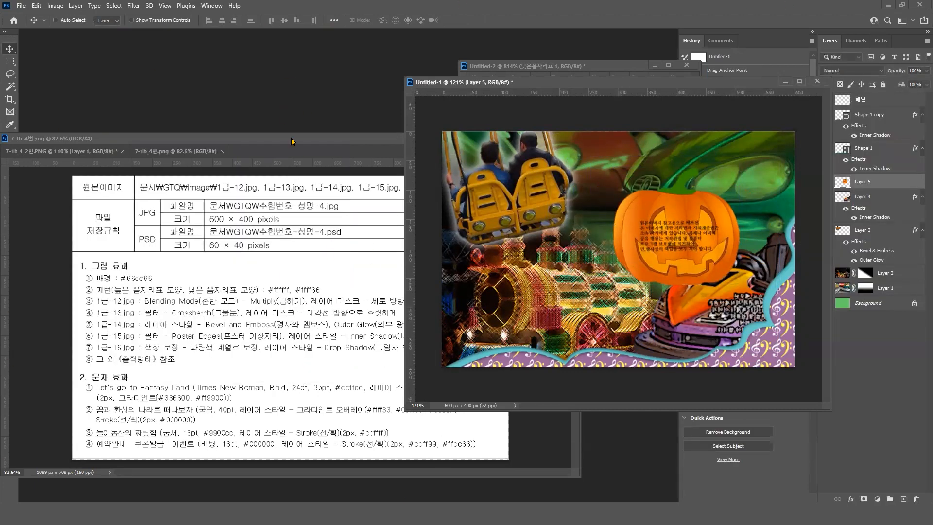
# Show the 7-1b_4_2번.PNG sample and mark the edges of its blue pumpkin with horizontal and vertical guides
pyautogui.click(90, 154)
pyautogui.click(90, 154)
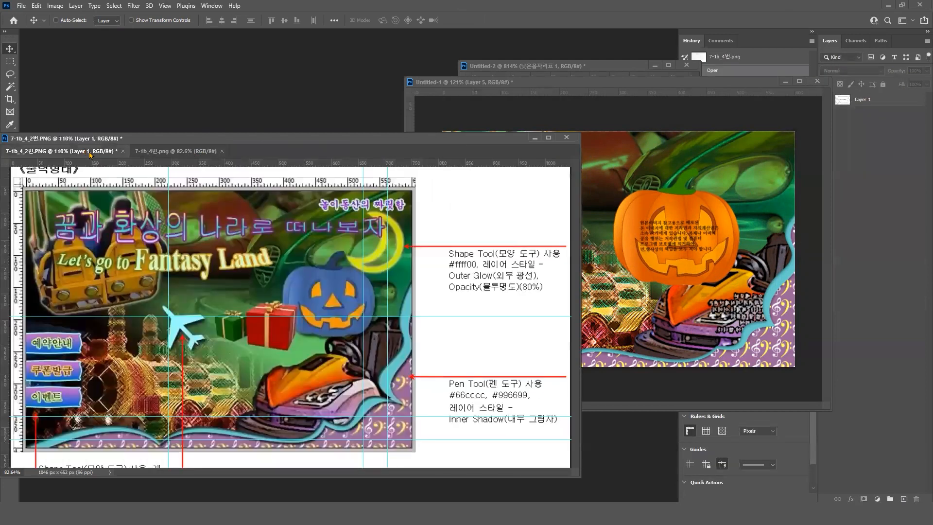
pyautogui.click(696, 93)
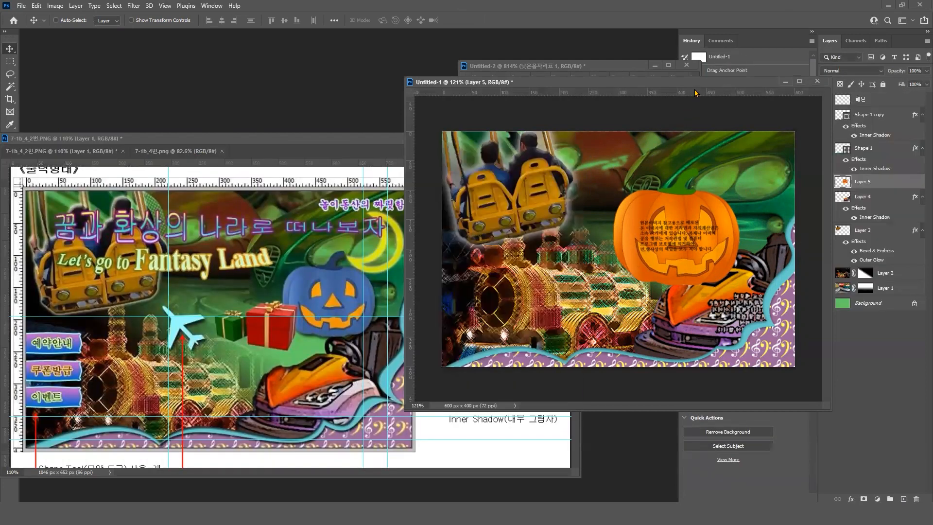
pyautogui.click(340, 164)
pyautogui.moveTo(349, 163); pyautogui.dragTo(351, 250)
pyautogui.moveTo(4, 301); pyautogui.dragTo(282, 306)
pyautogui.moveTo(5, 307); pyautogui.dragTo(361, 336)
# Add two horizontal and two vertical guides in Untitled-1 matching the sample pumpkin's bounds
pyautogui.click(708, 91)
pyautogui.moveTo(706, 93); pyautogui.dragTo(703, 186)
pyautogui.moveTo(695, 92); pyautogui.dragTo(696, 262)
pyautogui.moveTo(410, 217); pyautogui.dragTo(676, 178)
pyautogui.moveTo(411, 195); pyautogui.dragTo(760, 193)
# Move and scale the pumpkin to fit between the guides, about 145 × 135 px at X 398 px, Y 92 px
pyautogui.moveTo(707, 242); pyautogui.dragTo(736, 243)
pyautogui.hotkey('ctrl', 't')
pyautogui.moveTo(643, 168); pyautogui.dragTo(675, 199)
pyautogui.moveTo(727, 236); pyautogui.dragTo(727, 222)
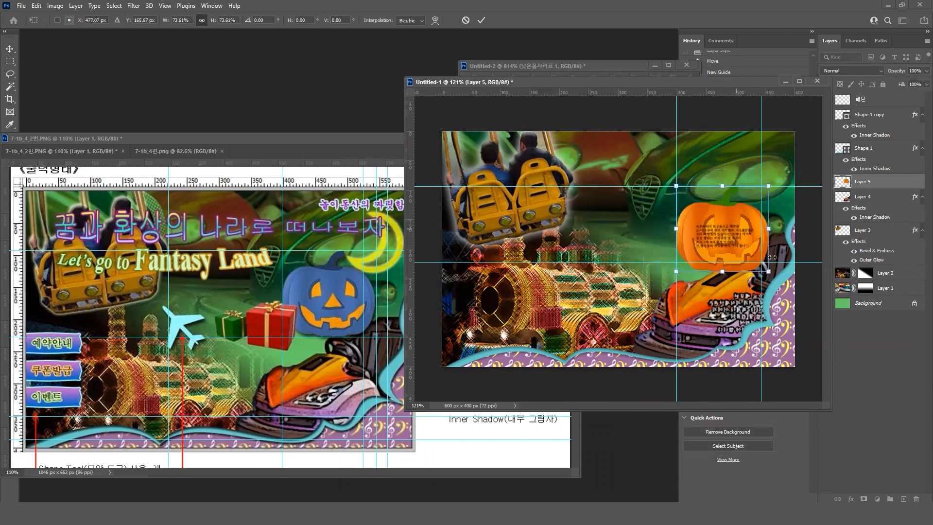
pyautogui.moveTo(768, 271); pyautogui.dragTo(761, 264)
pyautogui.press('Return')
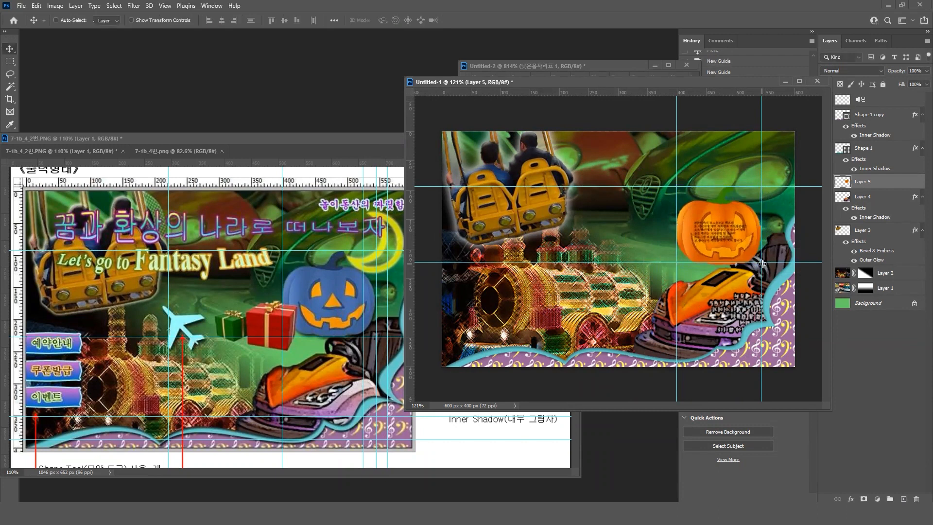
# Clear the guides in Untitled-1 and rearrange the sample and Untitled-1 windows
pyautogui.click(167, 6)
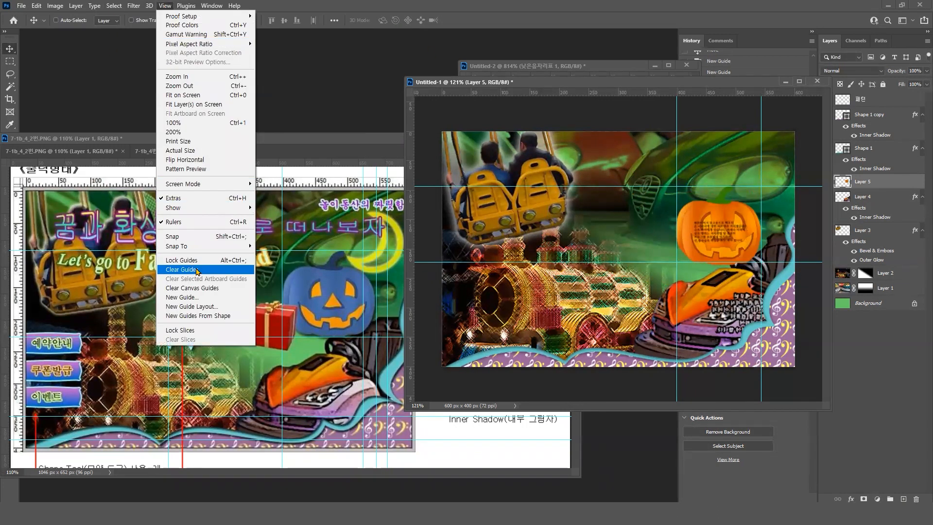
pyautogui.press('Return')
pyautogui.moveTo(319, 154); pyautogui.dragTo(363, 117)
pyautogui.moveTo(627, 85); pyautogui.dragTo(540, 82)
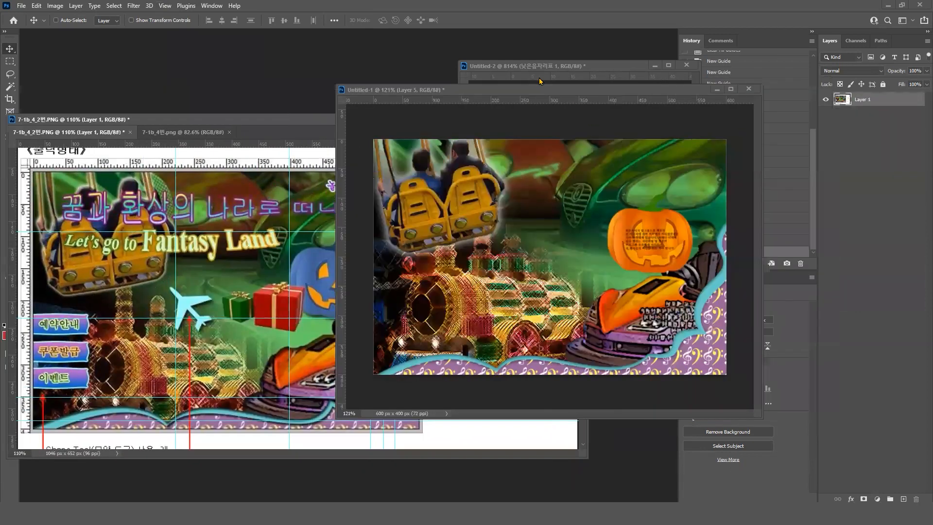
# Load the pumpkin's outline as a selection and try a Hue/Saturation adjustment layer on it with Colorize on and saturation 43
pyautogui.keyDown('ctrl'); pyautogui.click(841, 183); pyautogui.keyUp('ctrl')
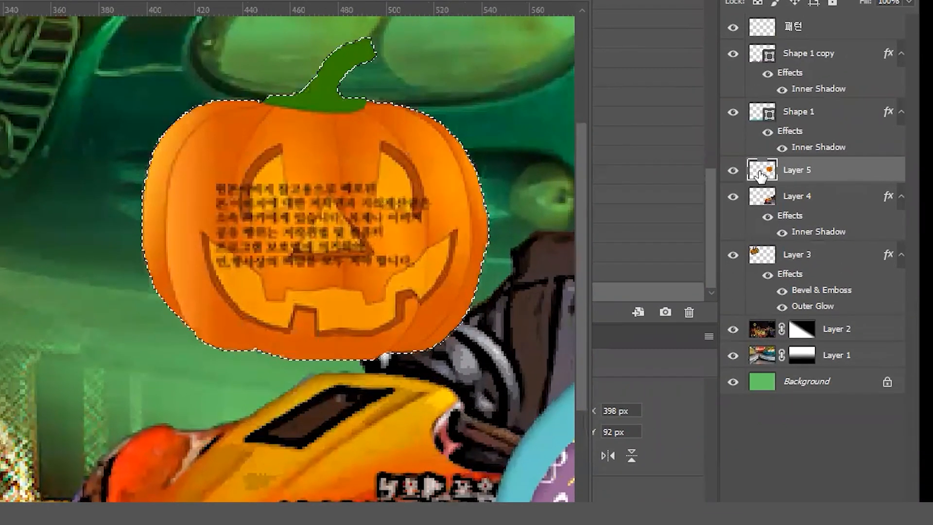
pyautogui.press('ctrl')
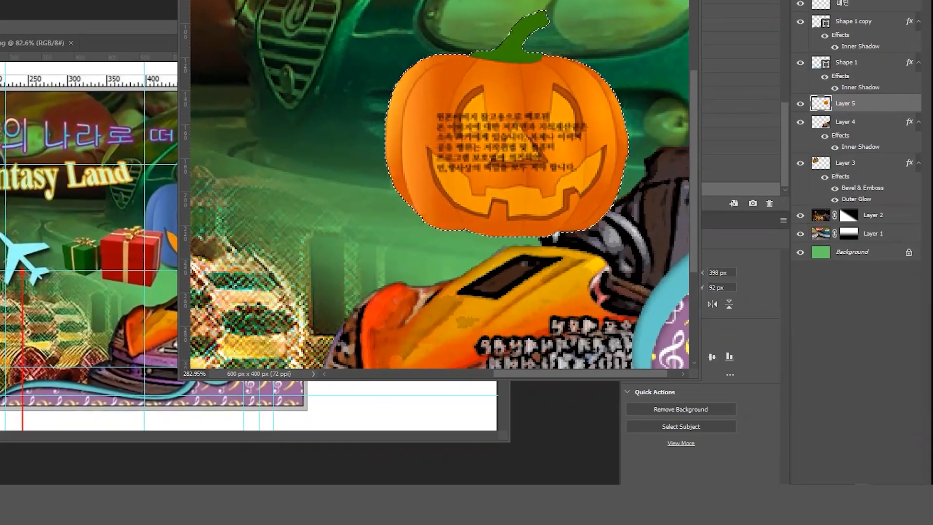
pyautogui.click(864, 491)
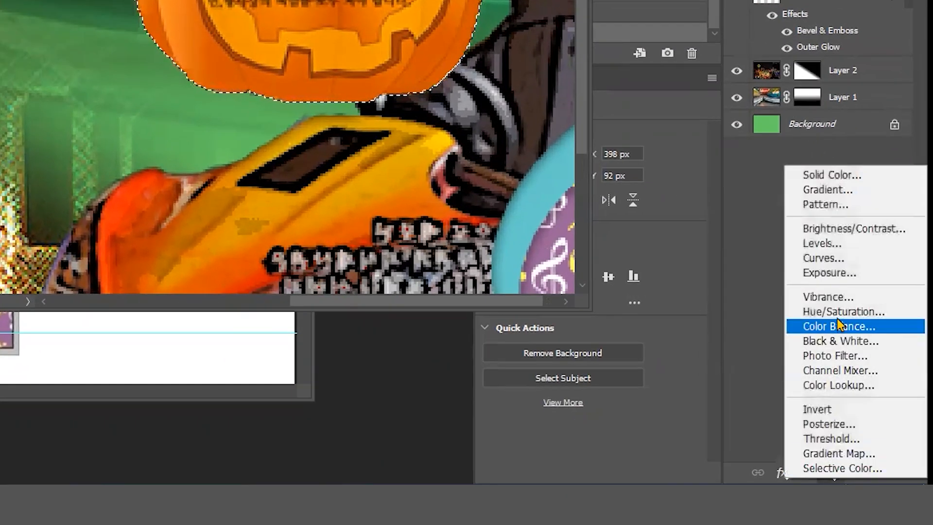
pyautogui.click(842, 311)
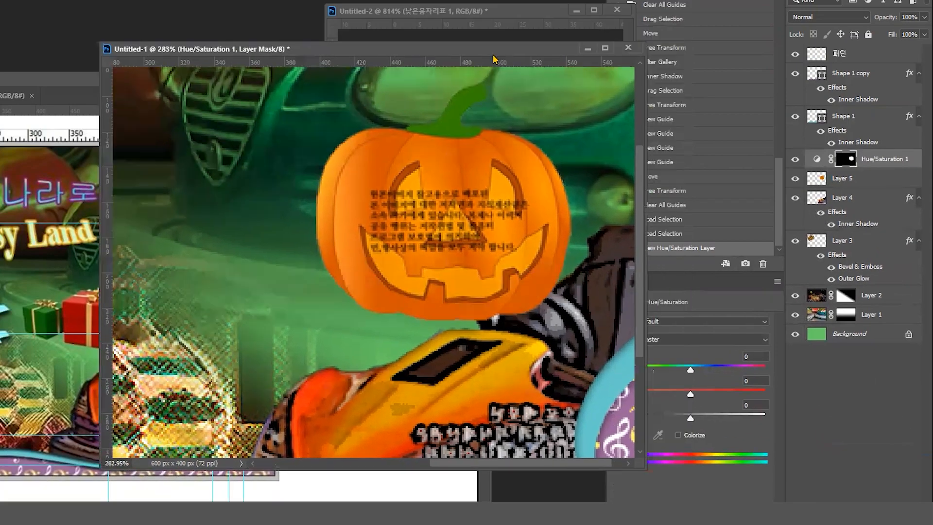
pyautogui.moveTo(493, 53); pyautogui.dragTo(464, 60)
pyautogui.moveTo(691, 372); pyautogui.dragTo(737, 372)
pyautogui.click(678, 434)
pyautogui.moveTo(653, 394); pyautogui.dragTo(679, 394)
# Check the pumpkin's colours in the sample and delete the Hue/Saturation adjustment layer and its mask from Untitled-1
pyautogui.click(2, 84)
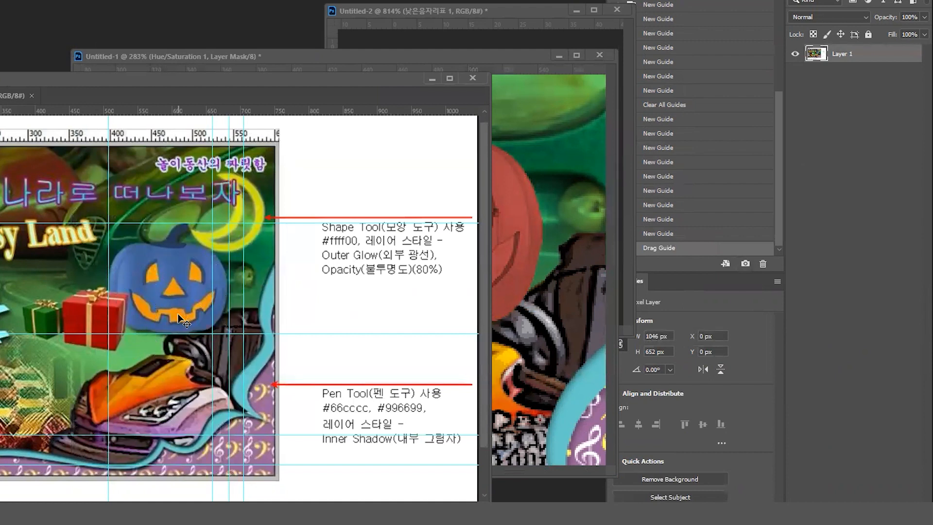
pyautogui.click(476, 56)
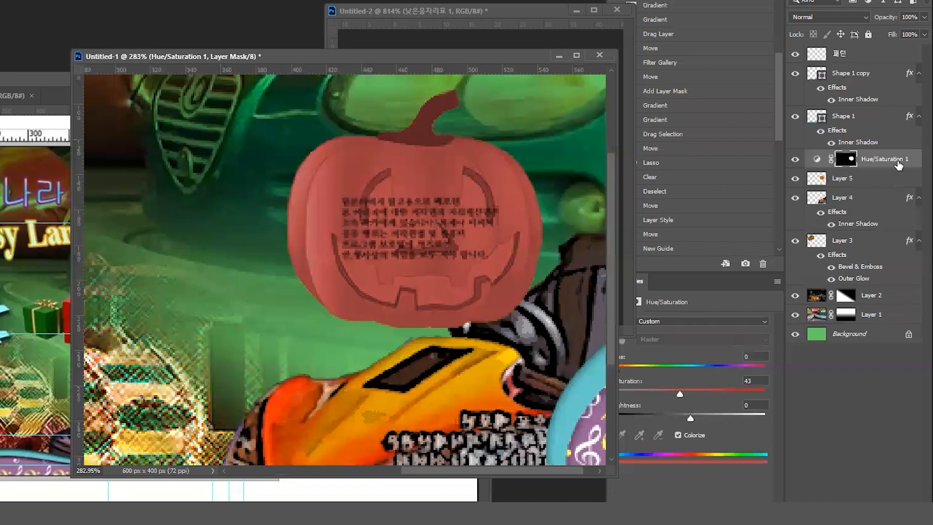
pyautogui.press('Delete')
pyautogui.press('Delete')
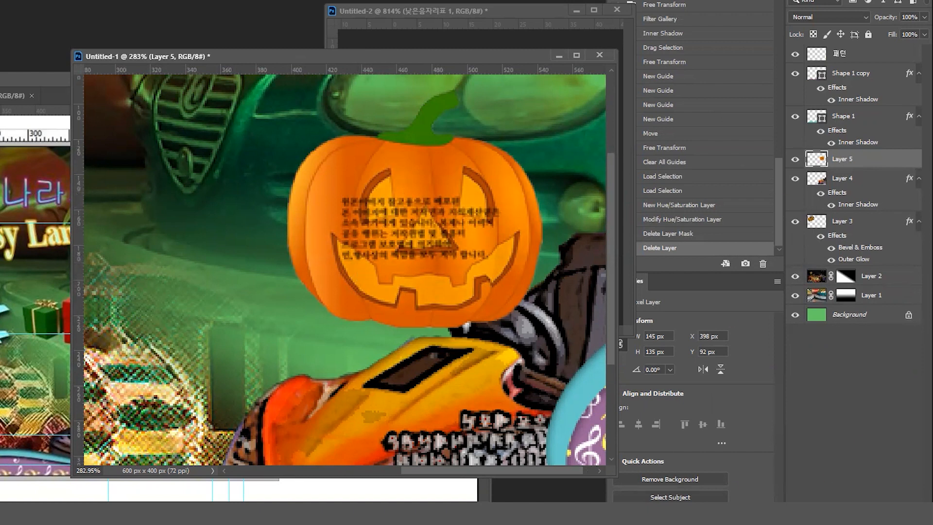
# Try selecting the pumpkin's body and stem with the Quick Selection tool, and deselect
pyautogui.moveTo(355, 165)
pyautogui.mouseDown()
pyautogui.moveTo(331, 183)
pyautogui.moveTo(330, 202)
pyautogui.mouseUp()
pyautogui.moveTo(419, 161); pyautogui.dragTo(420, 176)
pyautogui.click(422, 132)
pyautogui.moveTo(506, 181)
pyautogui.mouseDown()
pyautogui.moveTo(486, 244)
pyautogui.moveTo(496, 228)
pyautogui.mouseUp()
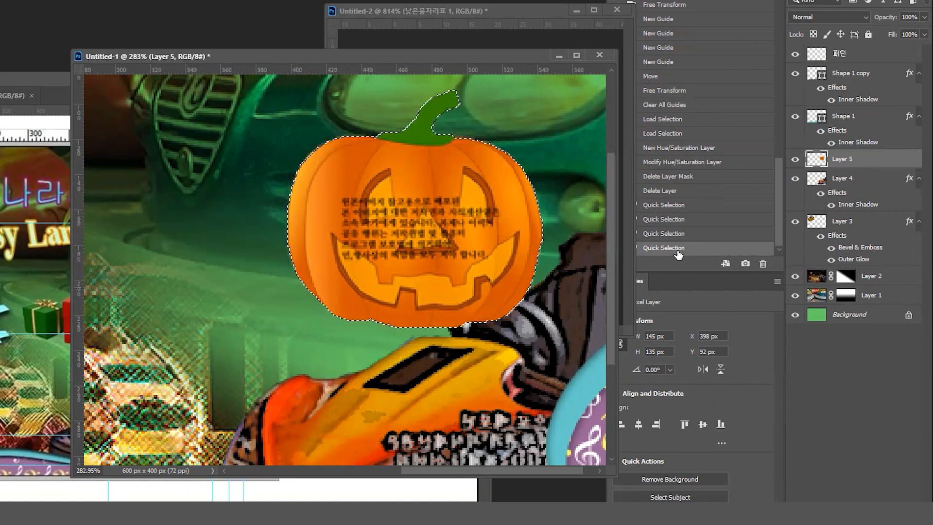
pyautogui.hotkey('ctrl', 'd')
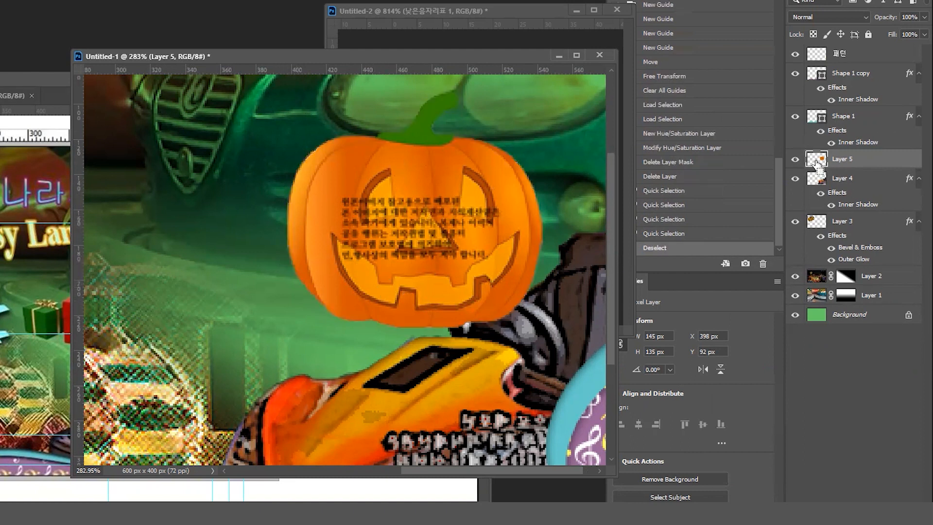
# Load the pumpkin layer's outline as a selection, try subtracting its mouth with the Magic Wand, and undo that subtraction
pyautogui.keyDown('ctrl'); pyautogui.click(817, 160); pyautogui.keyUp('ctrl')
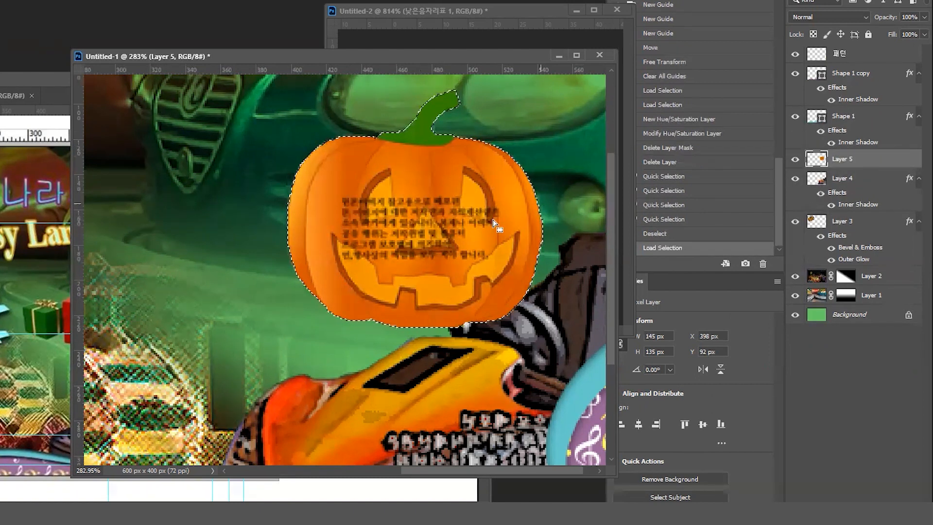
pyautogui.keyDown('alt'); pyautogui.click(437, 292); pyautogui.keyUp('alt')
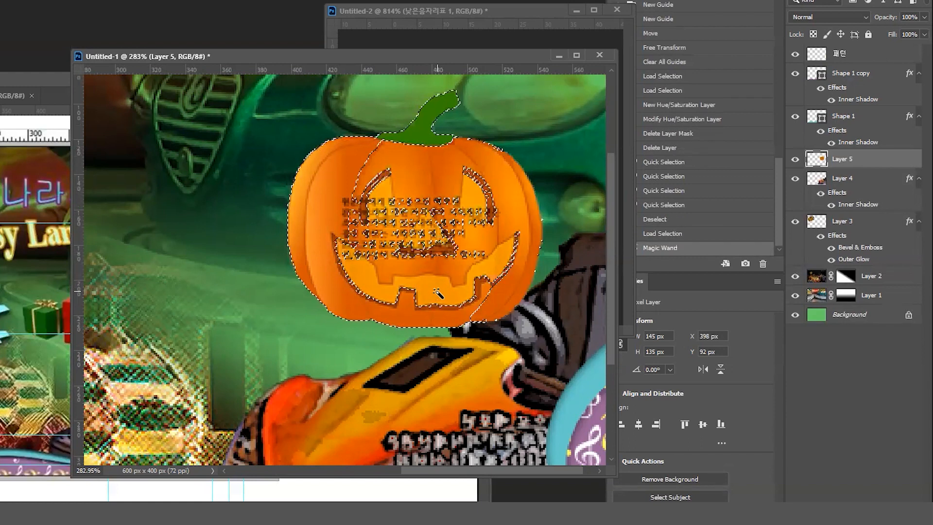
pyautogui.hotkey('ctrl', 'z')
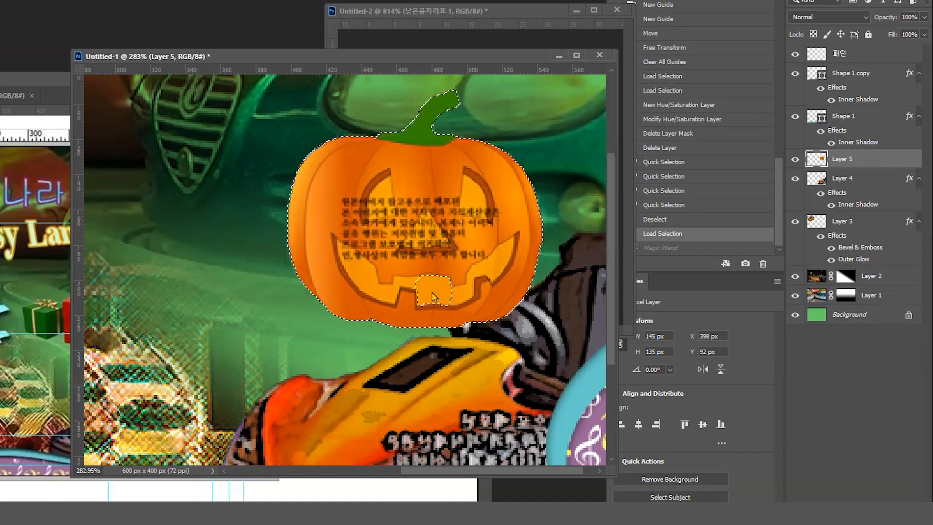
# Subtract the pumpkin's mouth from the selection with the Quick Selection tool, covering its centre and both ends
pyautogui.moveTo(490, 267); pyautogui.dragTo(492, 265)
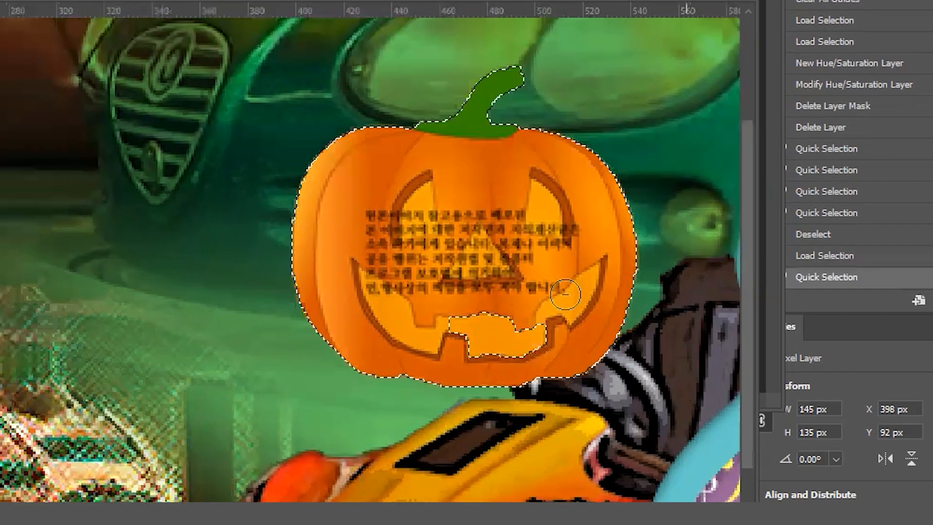
pyautogui.scroll(2, 666, 336)
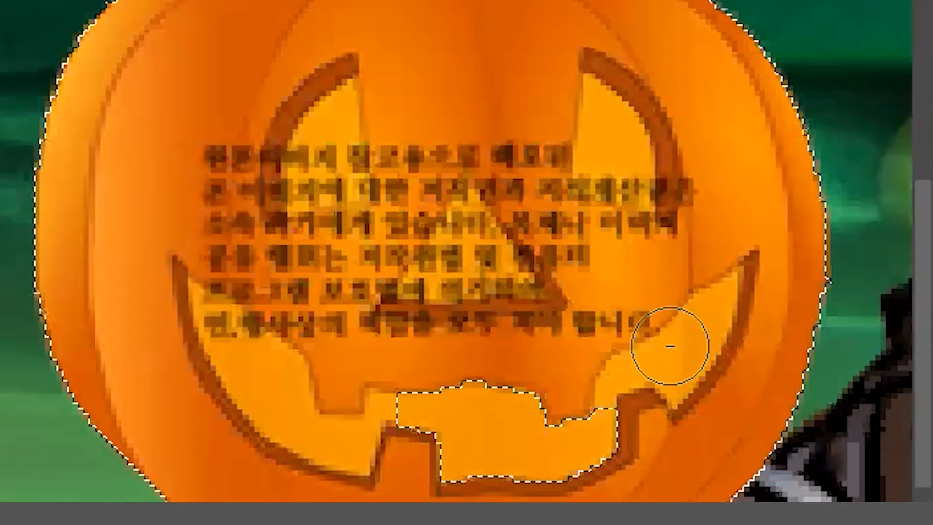
pyautogui.click(677, 358)
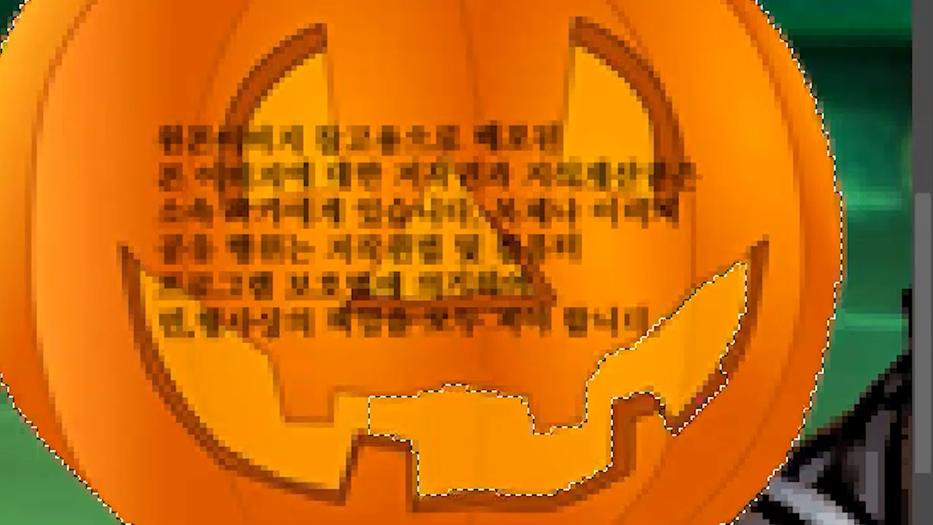
pyautogui.moveTo(232, 400); pyautogui.dragTo(267, 451)
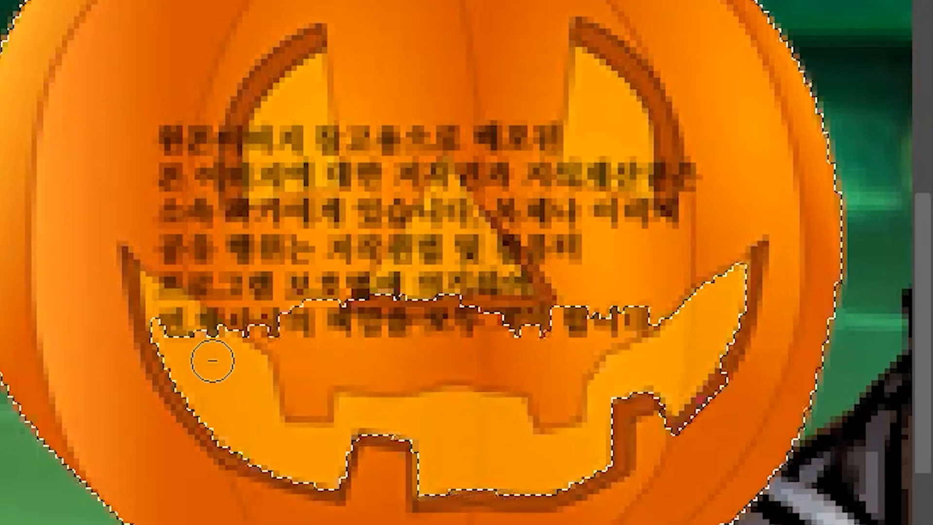
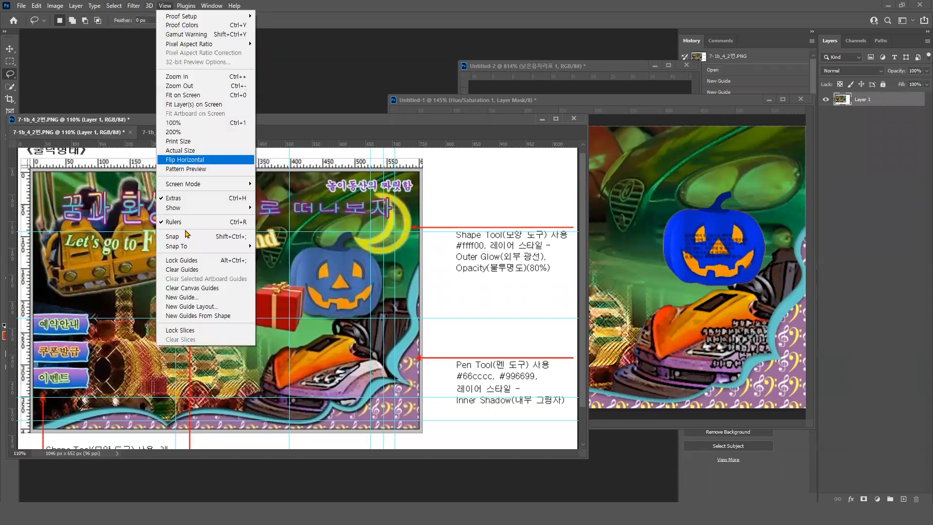
# Clear the sample's guides and place new ones along the upper, lower and right edges of the 예약안내 button
pyautogui.click(184, 270)
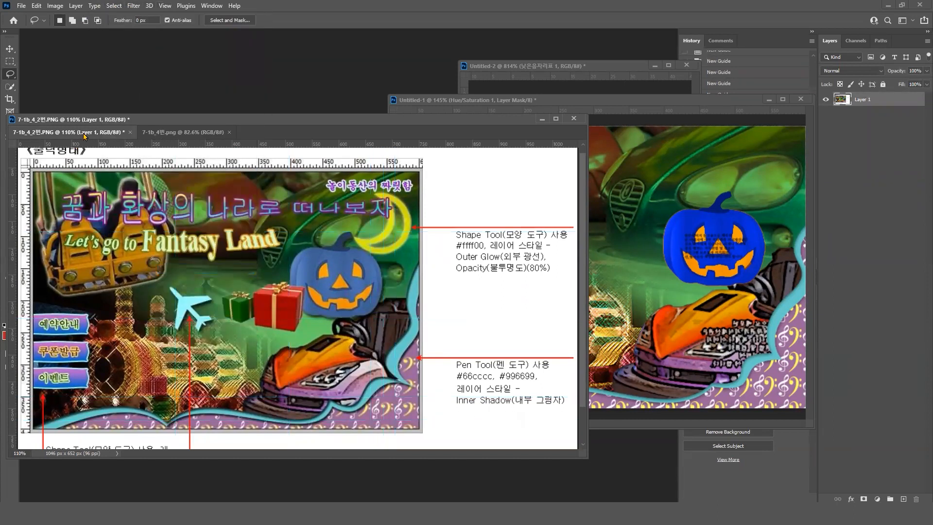
pyautogui.moveTo(96, 145); pyautogui.dragTo(98, 313)
pyautogui.moveTo(18, 302); pyautogui.dragTo(91, 304)
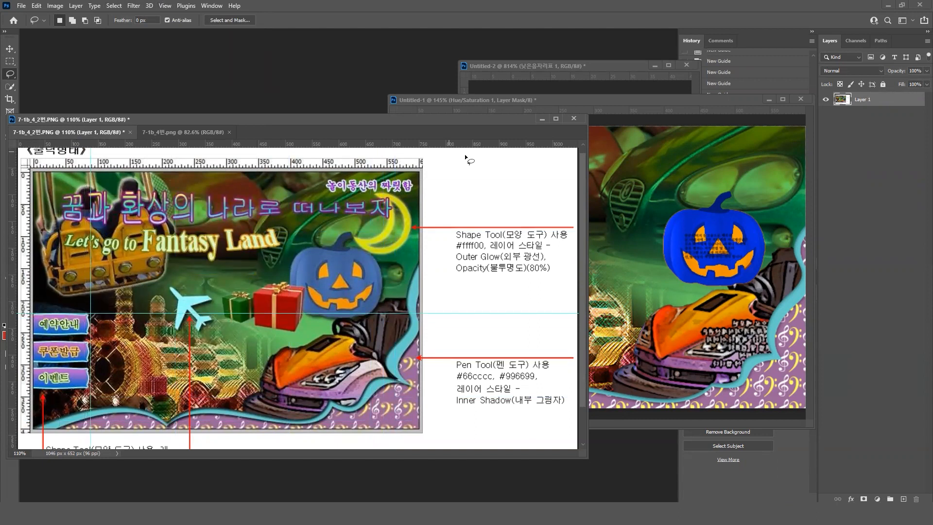
pyautogui.moveTo(126, 144); pyautogui.dragTo(124, 334)
# Place two horizontal guides and one vertical guide in Untitled-1 for the first menu button, and reposition the sample window for comparison
pyautogui.click(481, 101)
pyautogui.moveTo(476, 111); pyautogui.dragTo(494, 303)
pyautogui.moveTo(394, 250); pyautogui.dragTo(447, 247)
pyautogui.moveTo(132, 119); pyautogui.dragTo(201, 131)
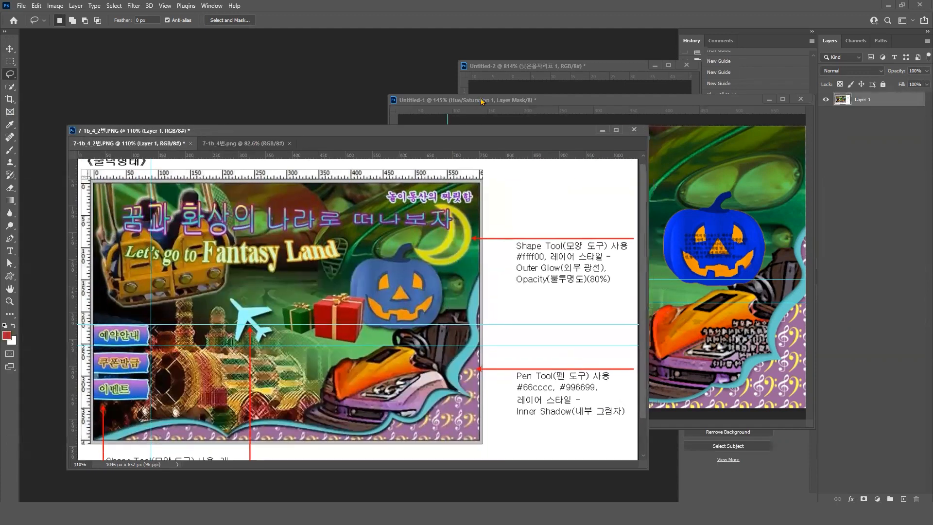
pyautogui.click(474, 122)
# Draw a 98 × 36 px 배너 3 custom shape between the guides at the left edge of the Untitled-1 canvas
pyautogui.click(11, 276)
pyautogui.moveTo(11, 276); pyautogui.dragTo(56, 327)
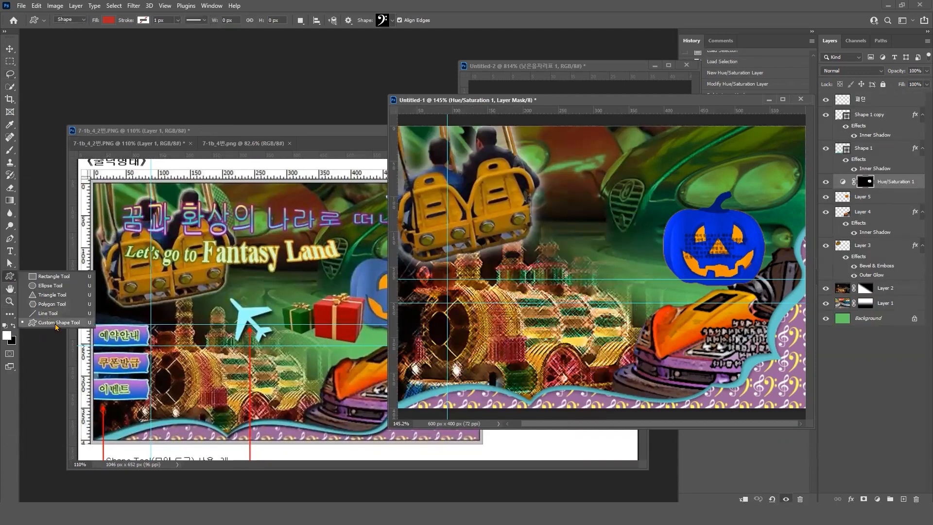
pyautogui.click(393, 20)
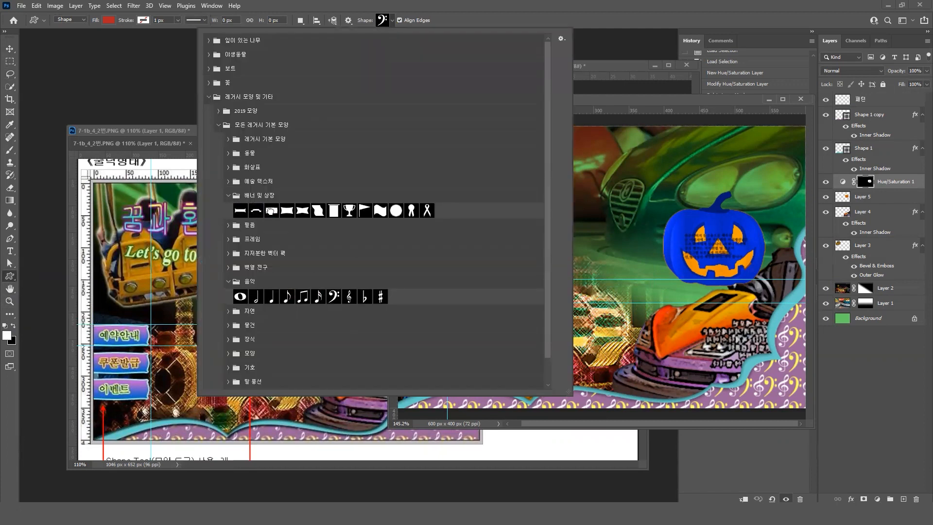
pyautogui.doubleClick(270, 210)
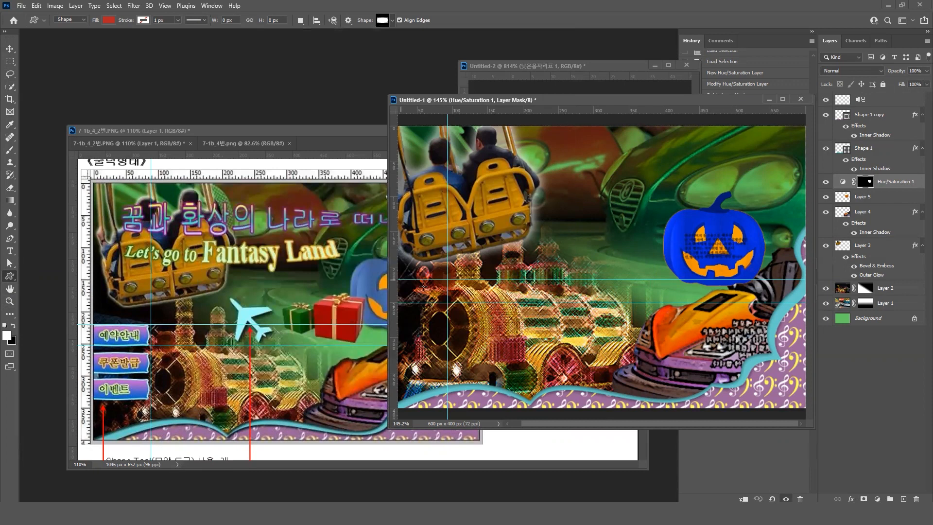
pyautogui.moveTo(388, 301); pyautogui.dragTo(295, 302)
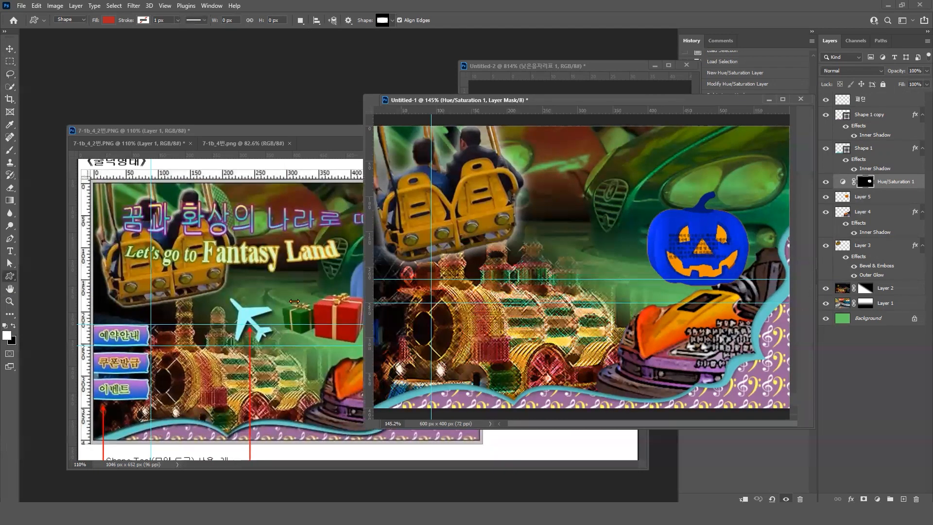
pyautogui.moveTo(340, 279); pyautogui.dragTo(408, 302)
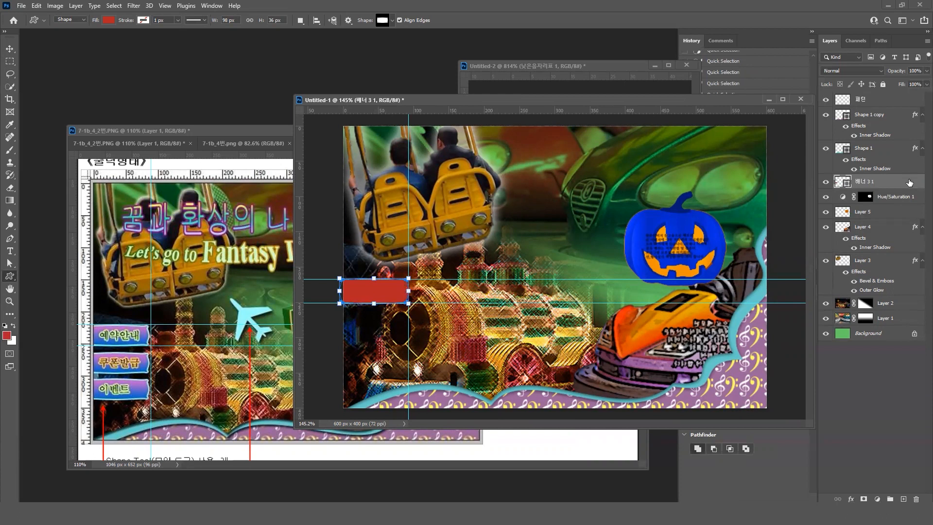
# Check the button specification in the sample and give the banner shape a Gradient Overlay from #0066cc to #cc66cc
pyautogui.click(162, 144)
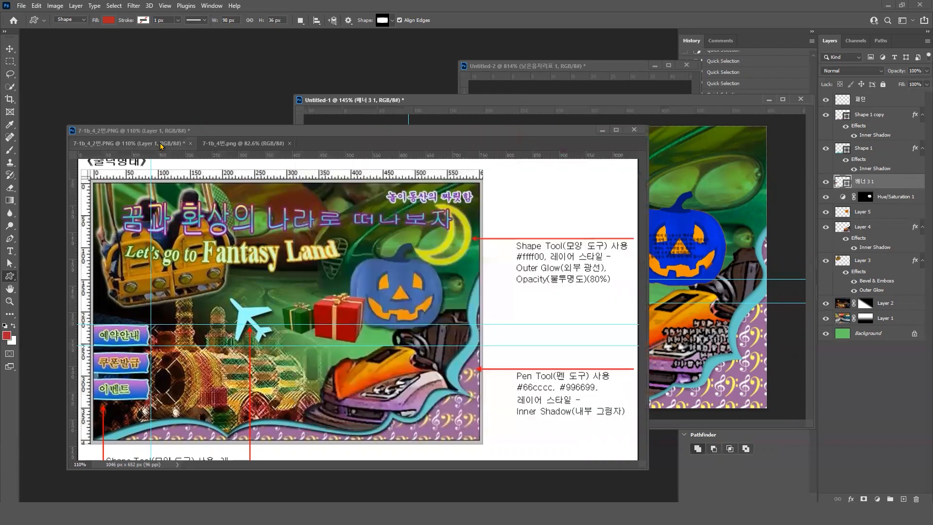
pyautogui.scroll(-2, 234, 287)
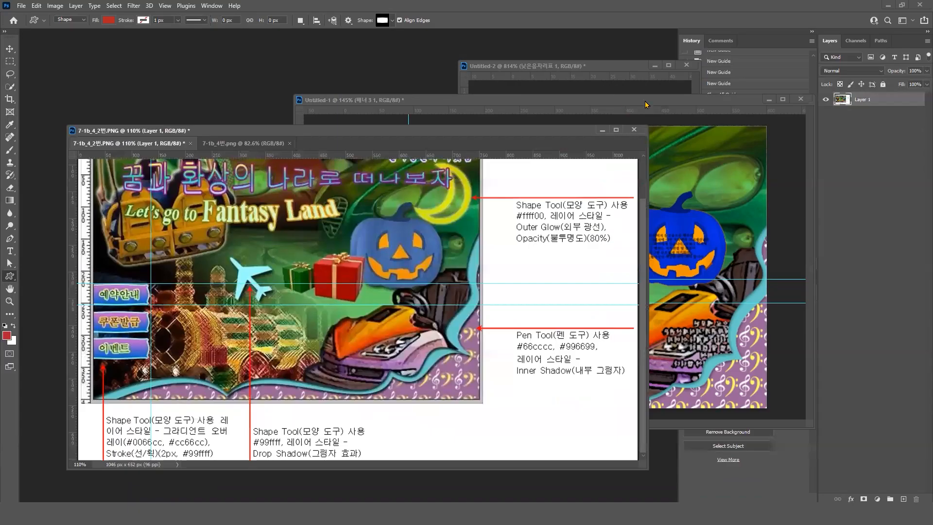
pyautogui.click(804, 5)
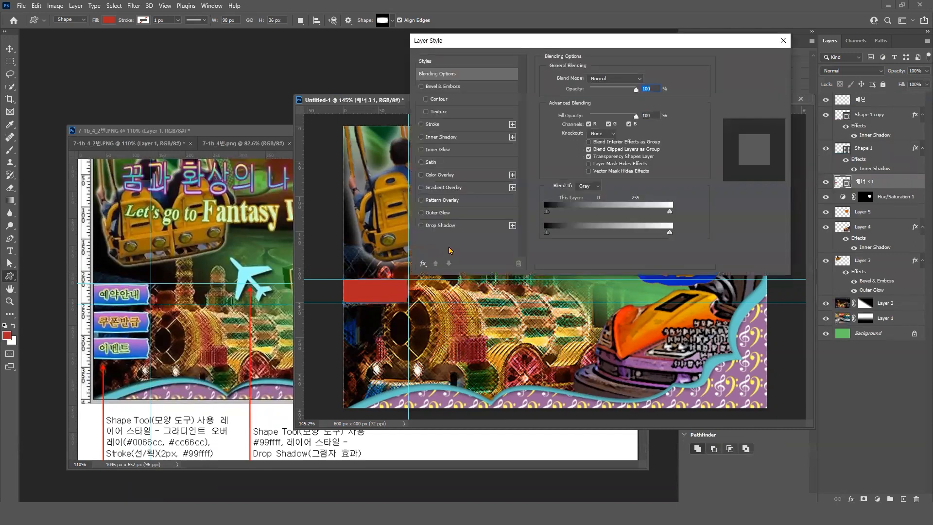
pyautogui.click(443, 188)
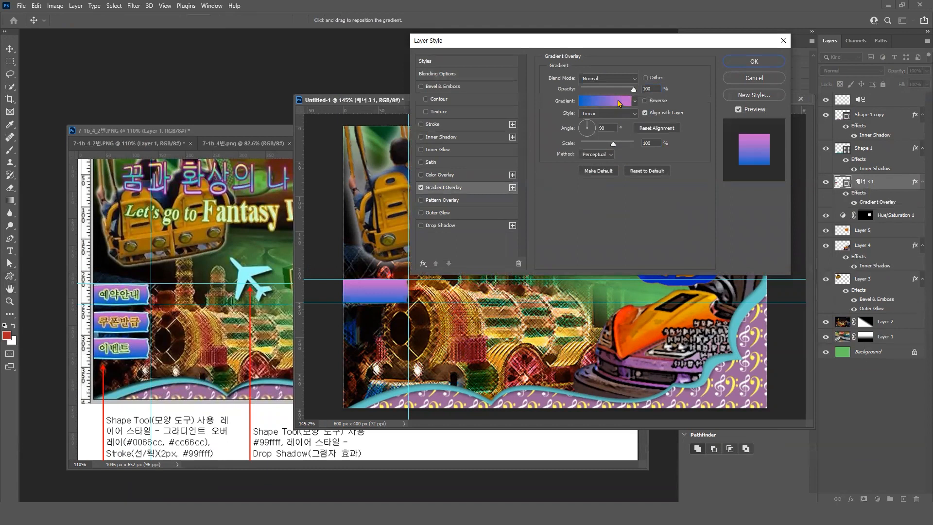
pyautogui.click(618, 103)
pyautogui.click(474, 265)
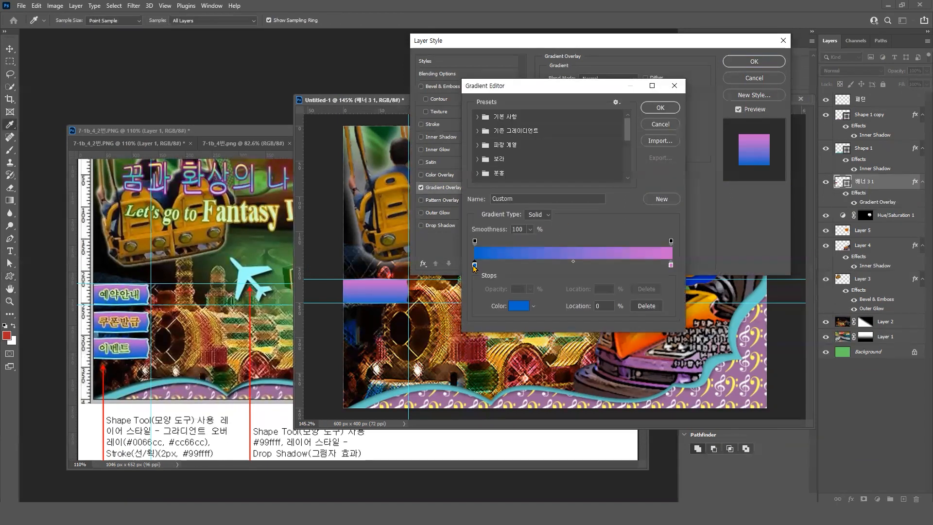
pyautogui.doubleClick(475, 265)
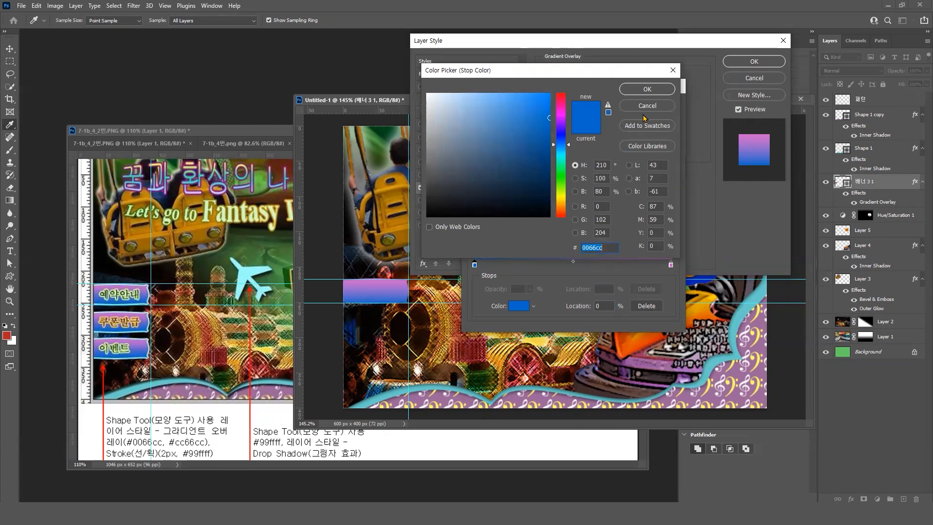
pyautogui.click(648, 89)
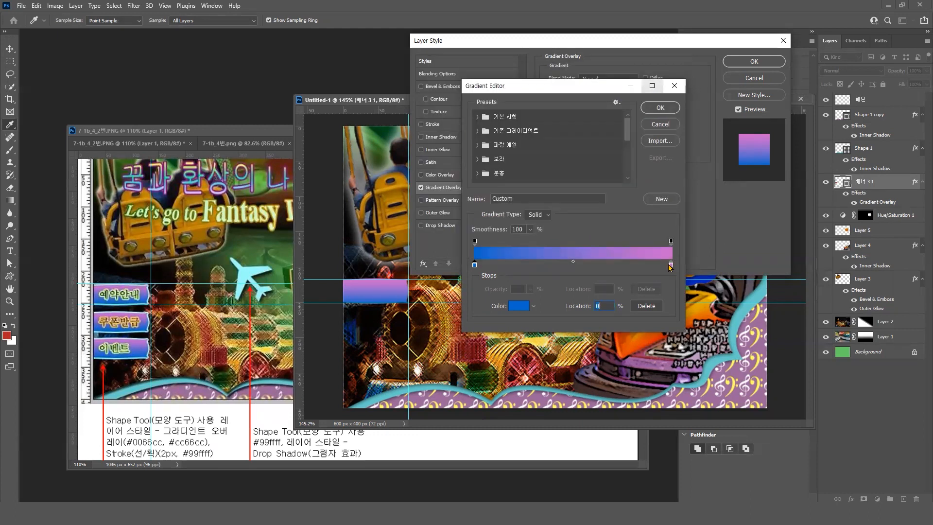
pyautogui.doubleClick(671, 265)
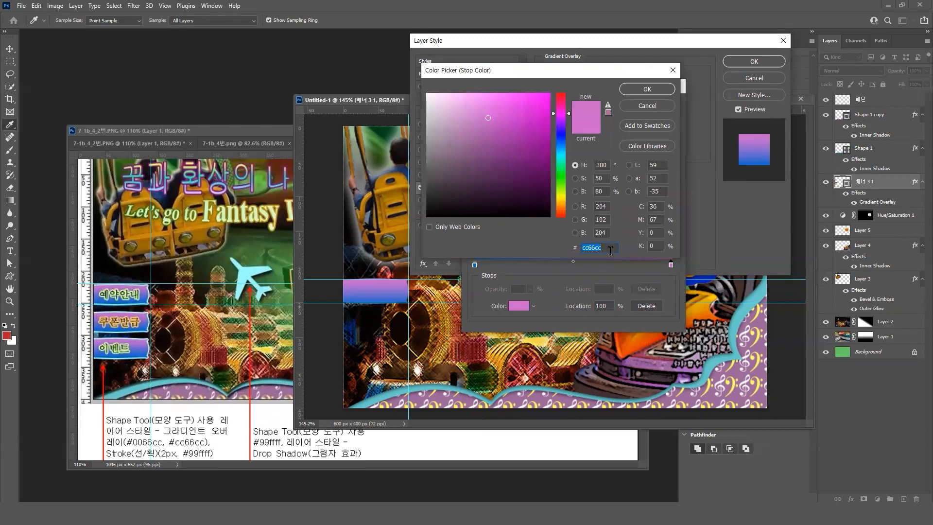
pyautogui.click(647, 90)
pyautogui.click(652, 86)
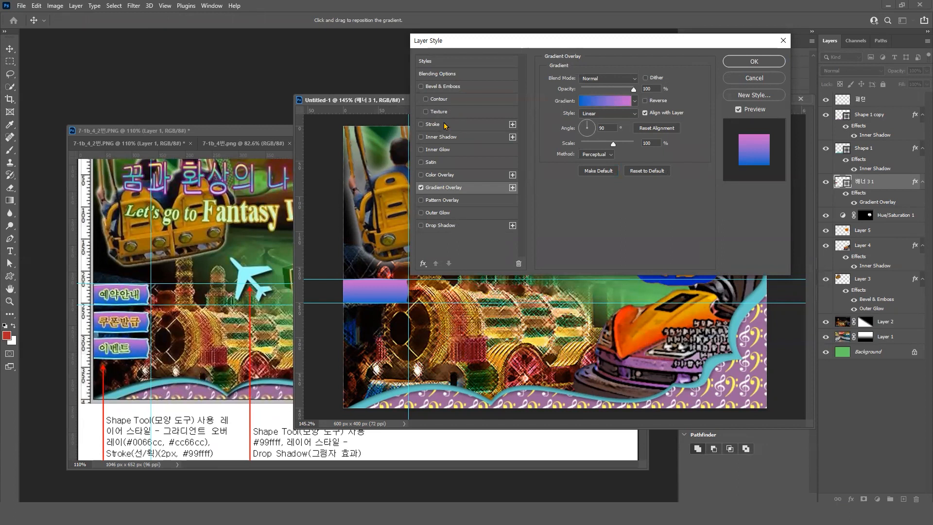
# Add a 2 px outside Stroke in #99ffff to the banner shape and apply the layer styles
pyautogui.click(443, 124)
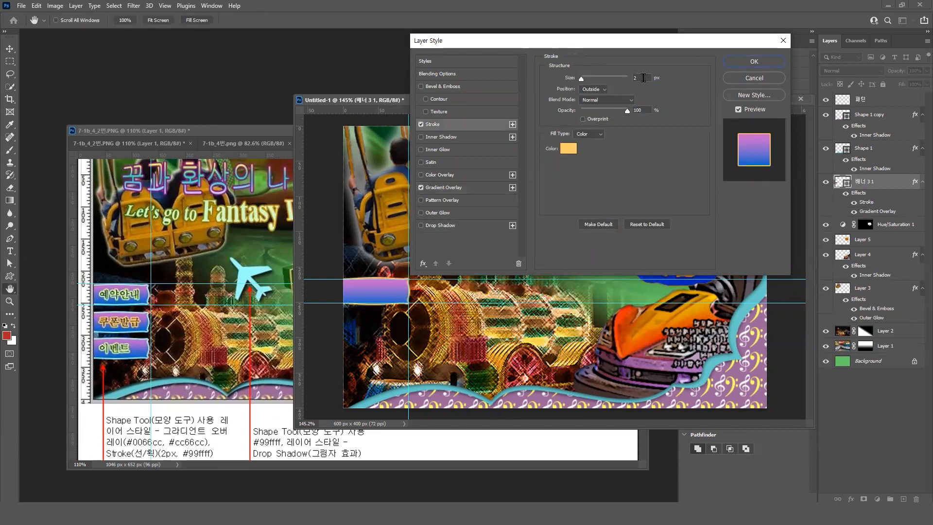
pyautogui.click(643, 78)
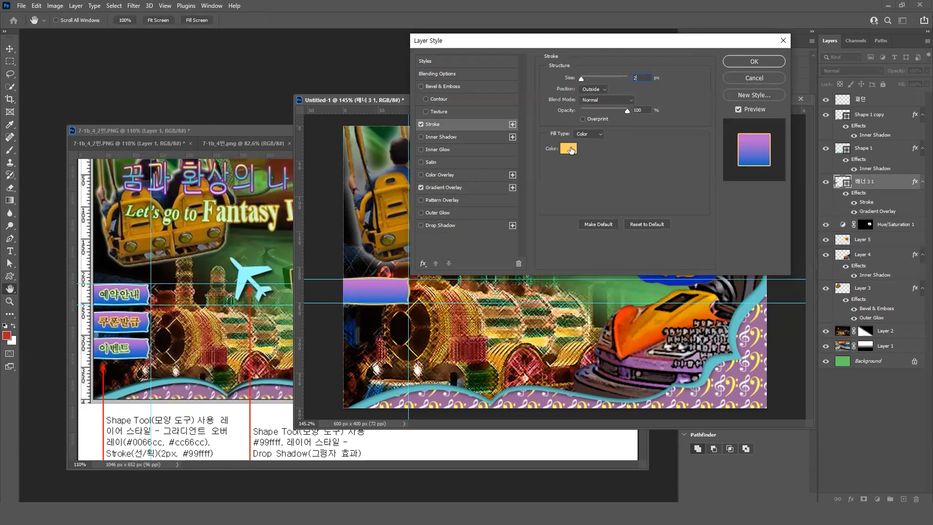
pyautogui.click(571, 149)
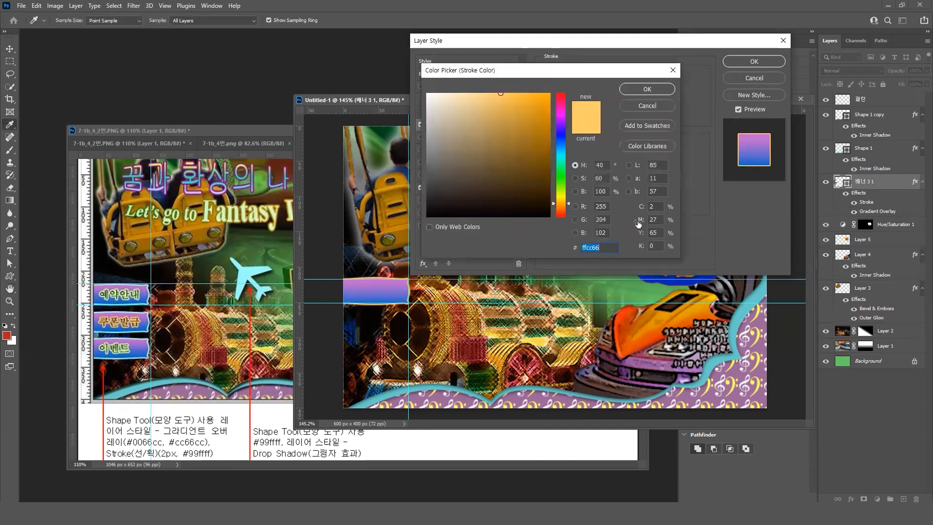
pyautogui.write('99f')
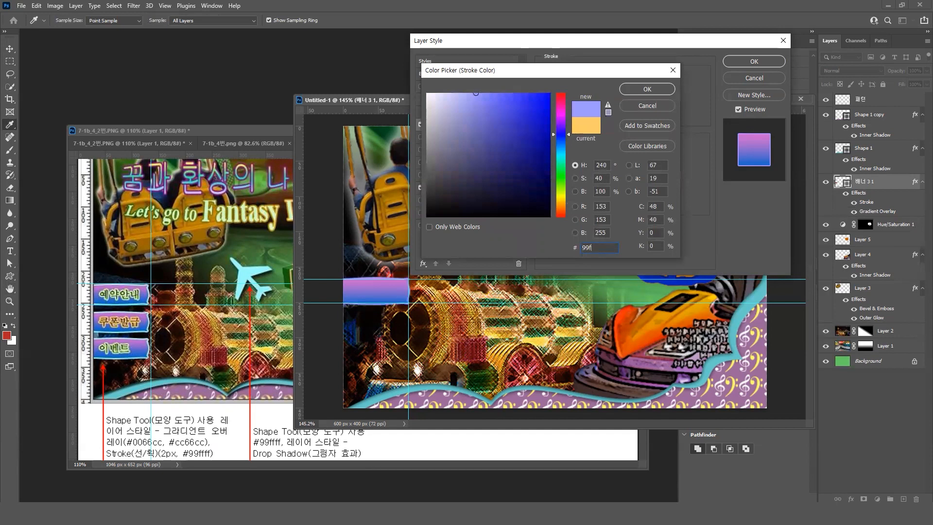
pyautogui.write('fff')
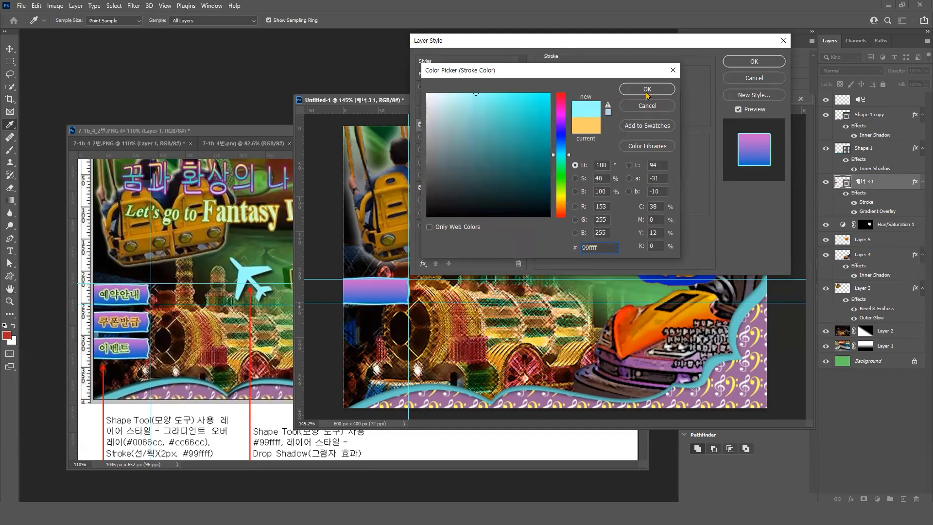
pyautogui.click(648, 89)
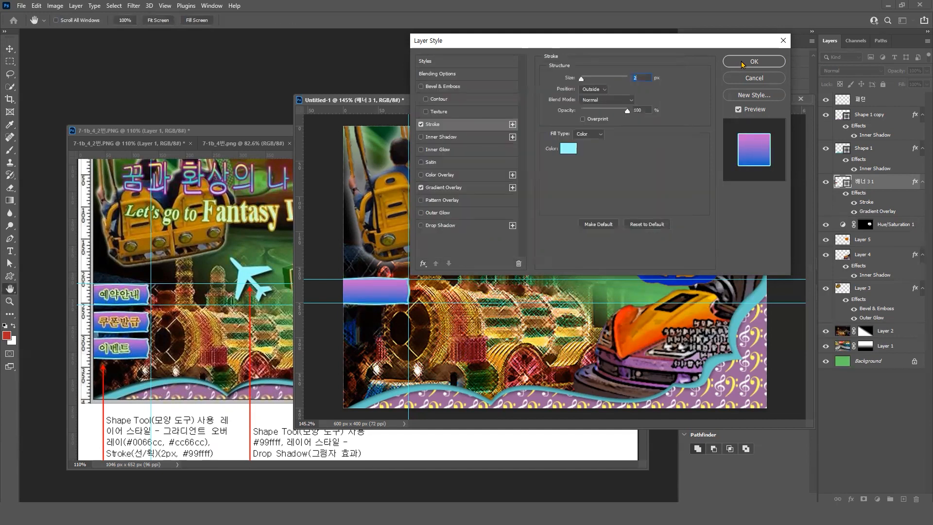
pyautogui.click(742, 62)
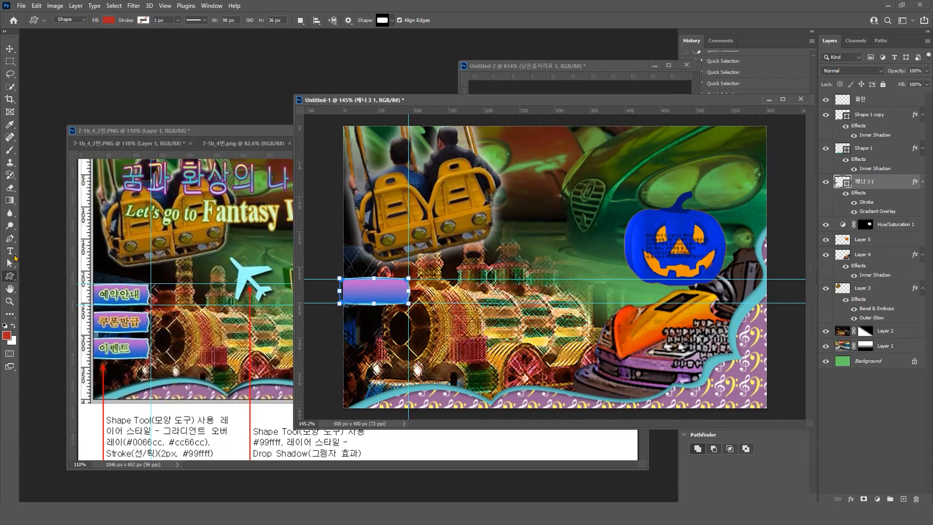
# Add the horizontal text 예약안내 on an empty area of the Untitled-1 canvas beside the banner button
pyautogui.click(9, 251)
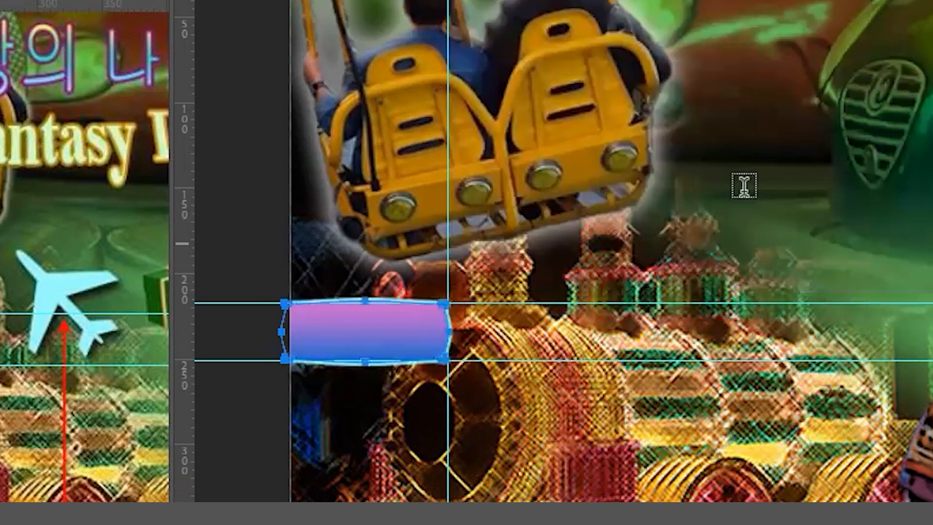
pyautogui.click(851, 258)
pyautogui.click(383, 332)
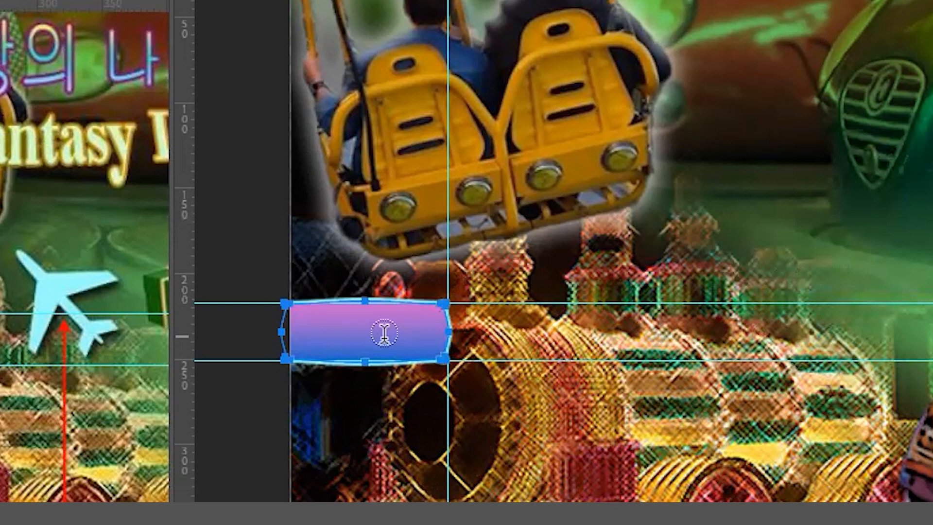
pyautogui.click(506, 266)
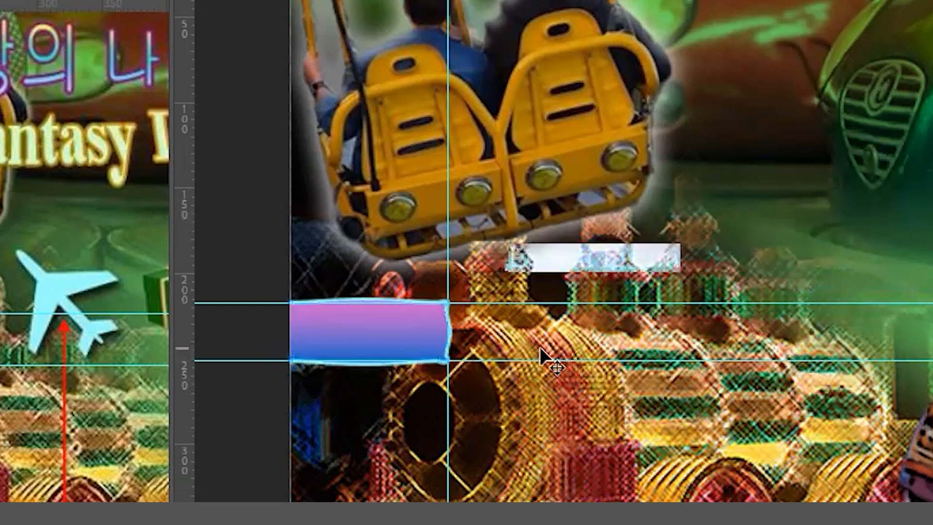
pyautogui.press('BackSpace')
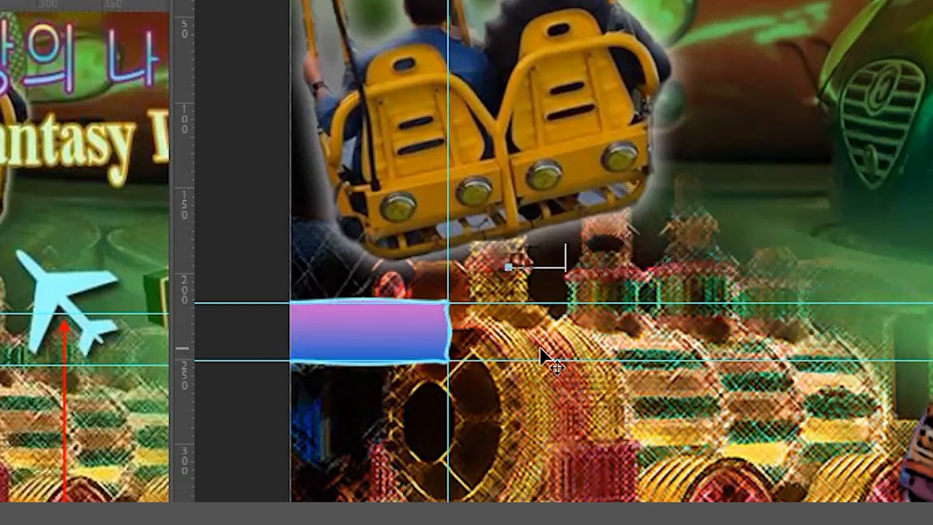
pyautogui.press('BackSpace')
pyautogui.press('BackSpace')
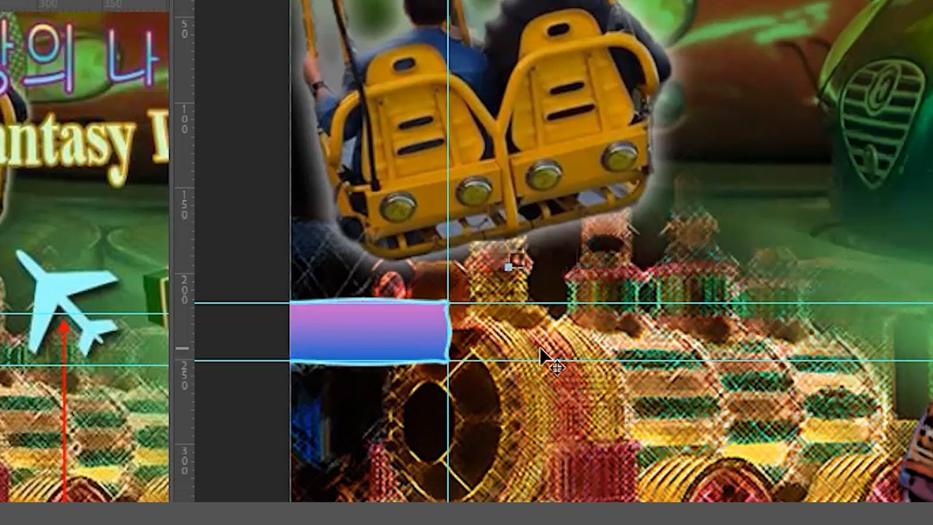
pyautogui.write('테마파크')
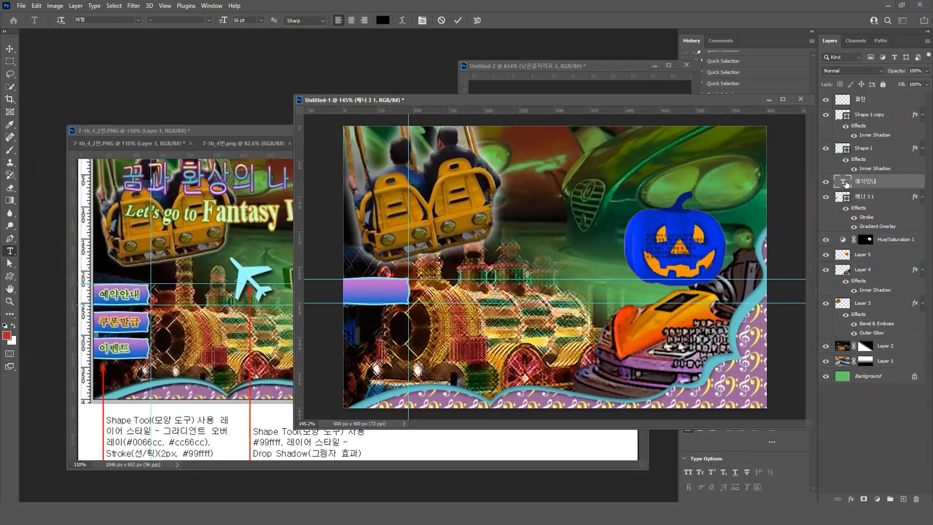
pyautogui.click(845, 184)
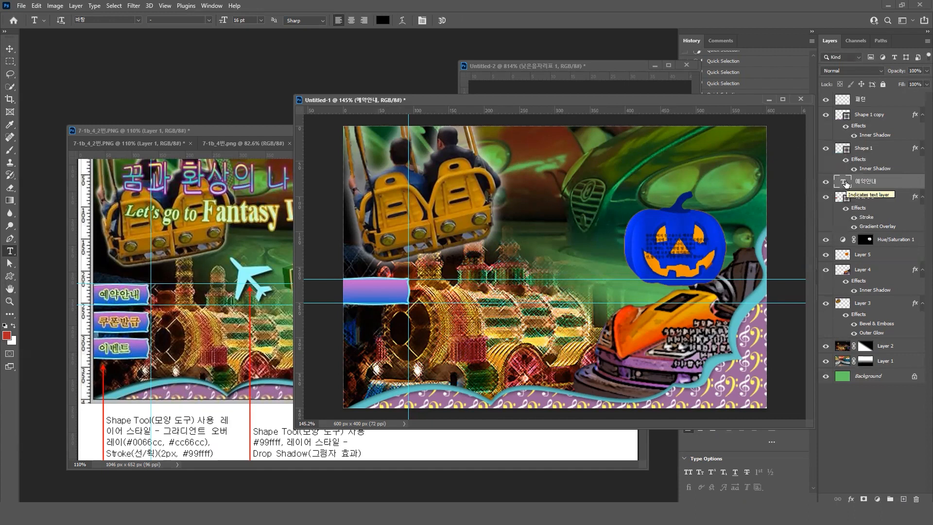
# Set the font of the whole 예약안내 text to 바탕, with a size of 16 pt
pyautogui.doubleClick(844, 181)
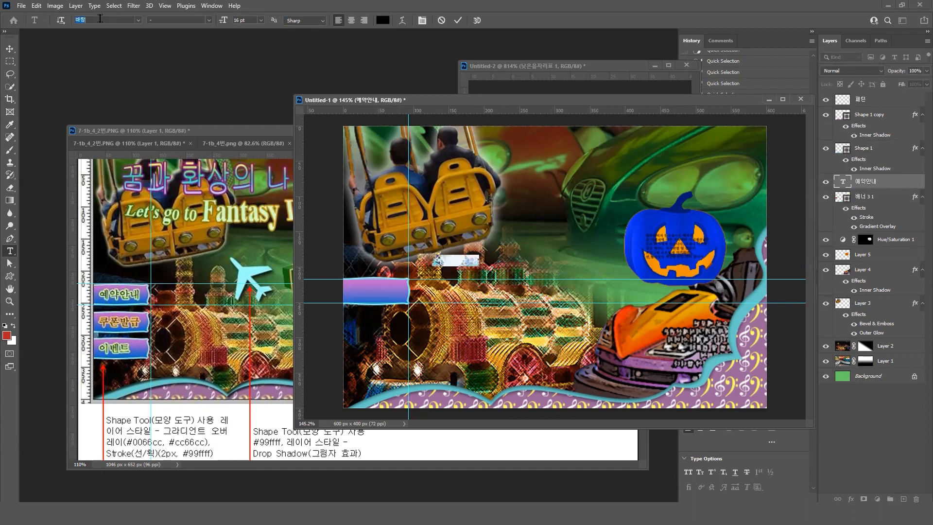
pyautogui.write('ㅂ')
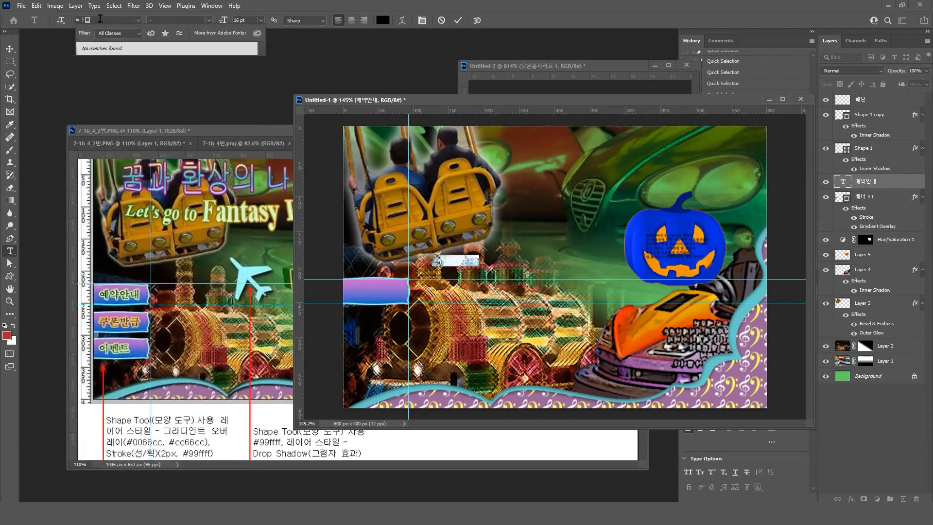
pyautogui.write('ㅏ탕')
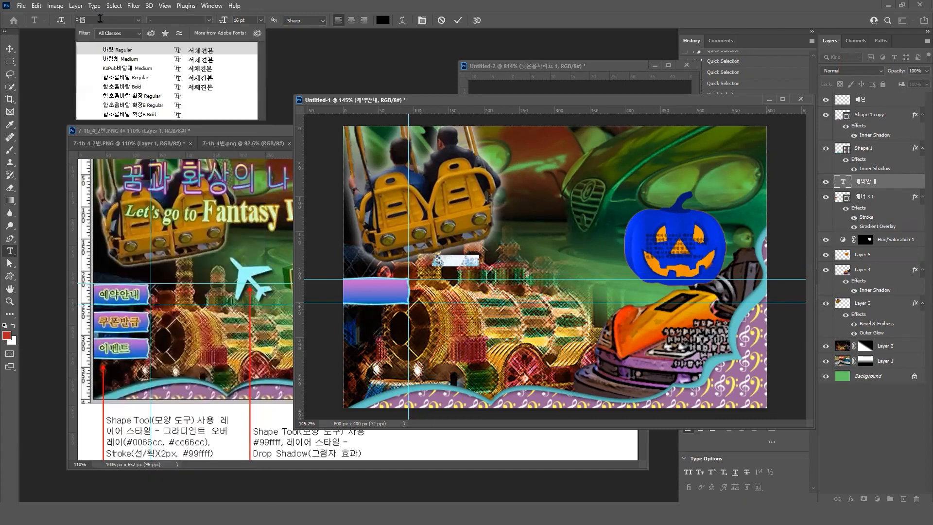
pyautogui.press('Return')
pyautogui.click(252, 22)
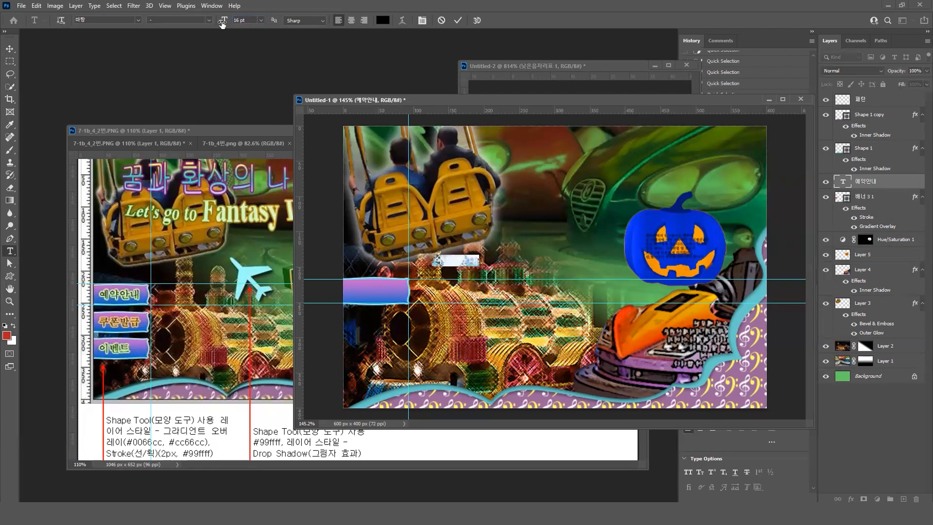
# Check the menu text specification in 7-1b_4번.png and set the 예약안내 text color to #000000
pyautogui.click(155, 144)
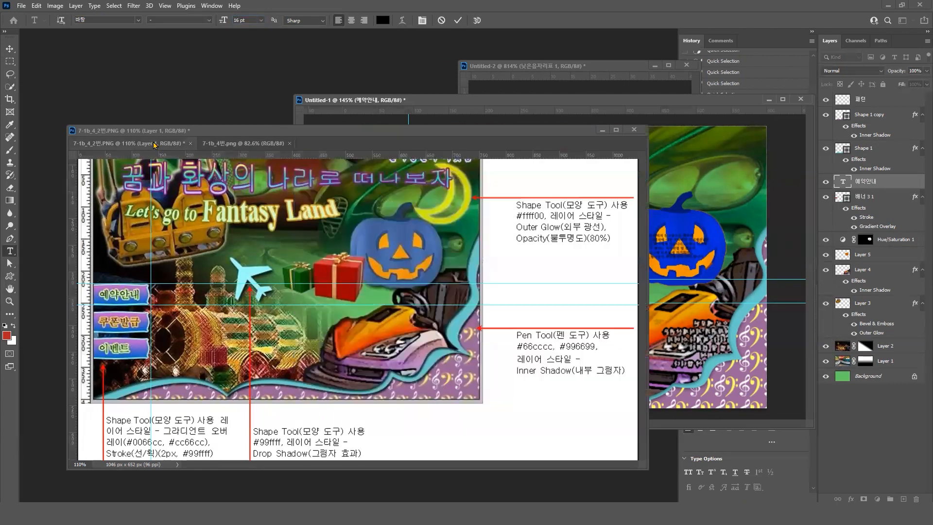
pyautogui.click(242, 143)
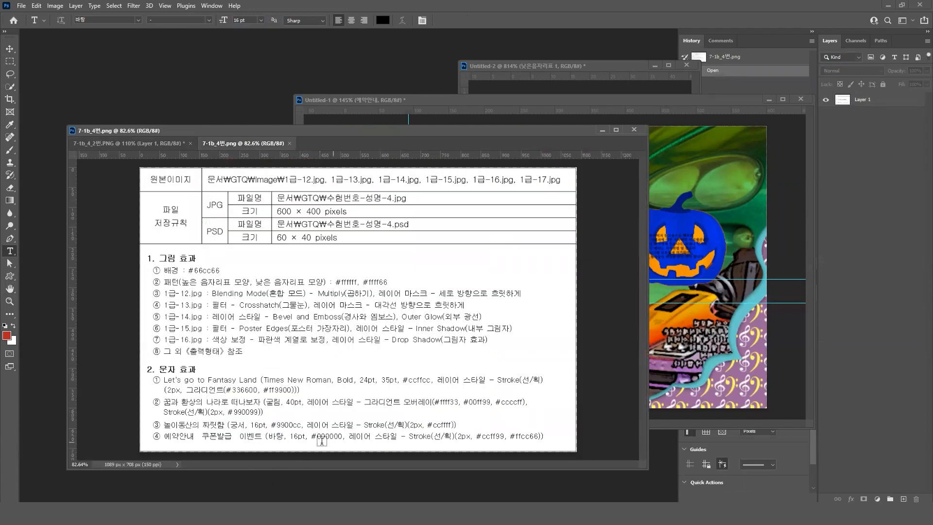
pyautogui.moveTo(314, 438); pyautogui.dragTo(350, 432)
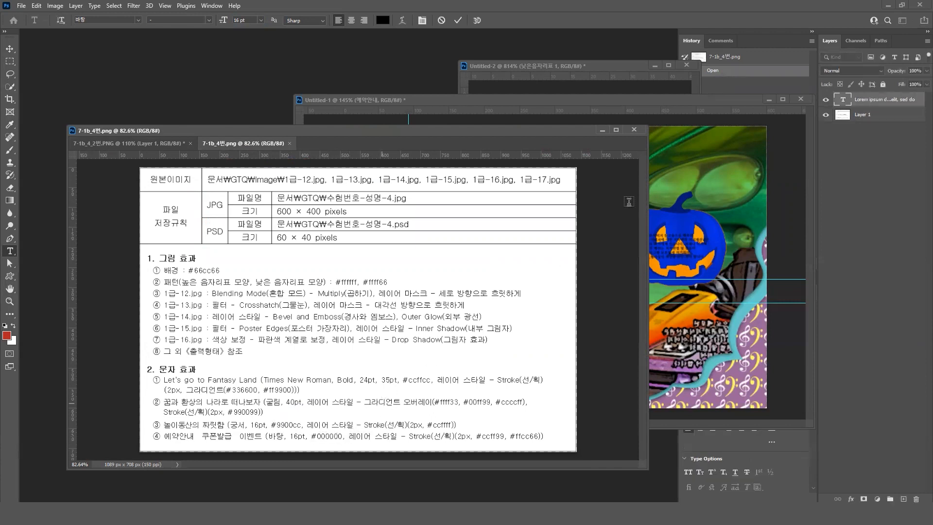
pyautogui.click(642, 103)
pyautogui.click(384, 21)
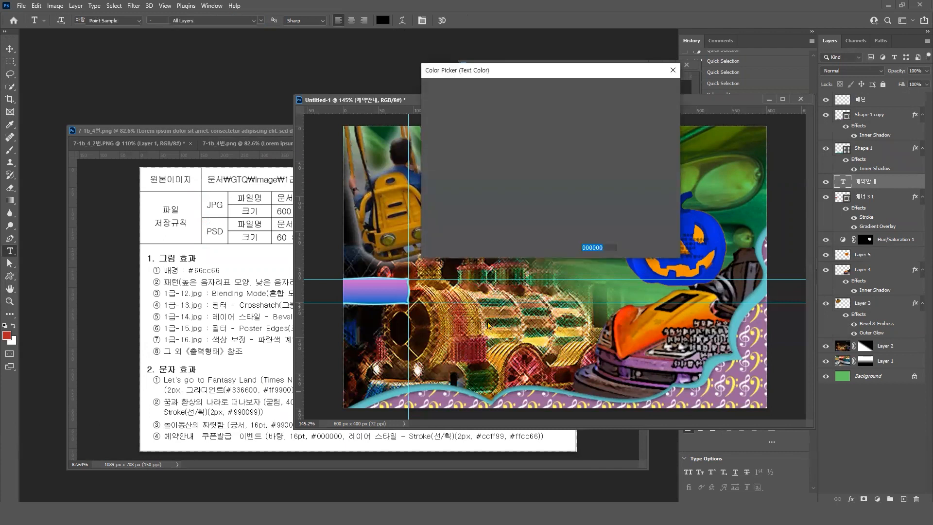
pyautogui.moveTo(531, 186); pyautogui.dragTo(573, 265)
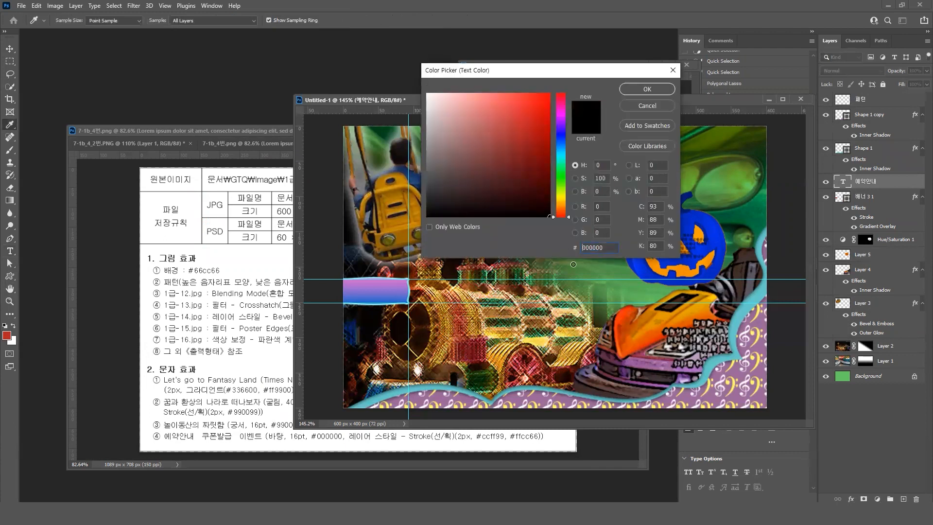
pyautogui.click(655, 90)
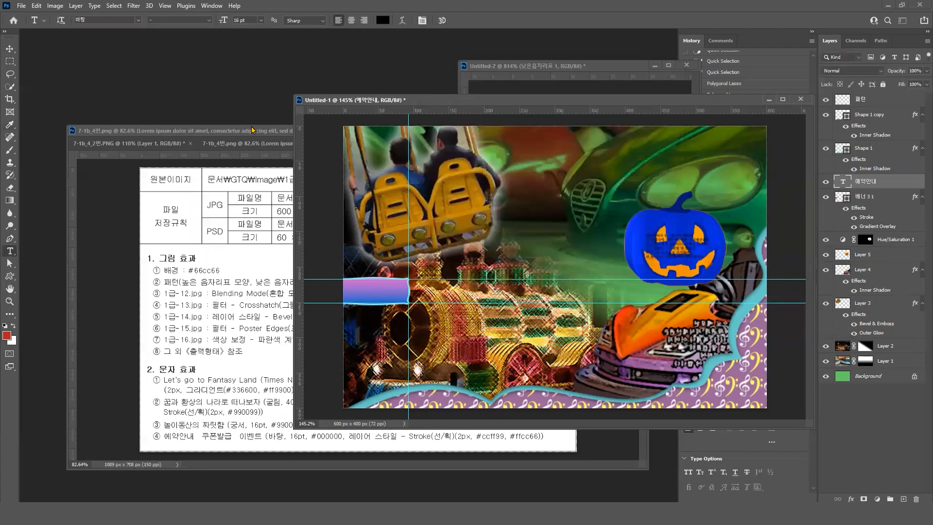
# Check the stroke specification and add a 2 px outside Stroke in #ccff99 to the 예약안내 text layer
pyautogui.click(252, 133)
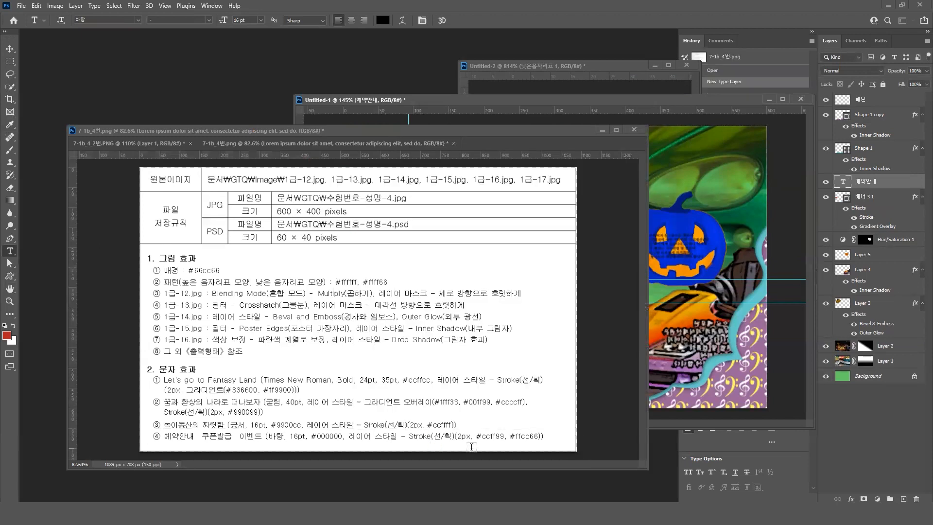
pyautogui.click(661, 101)
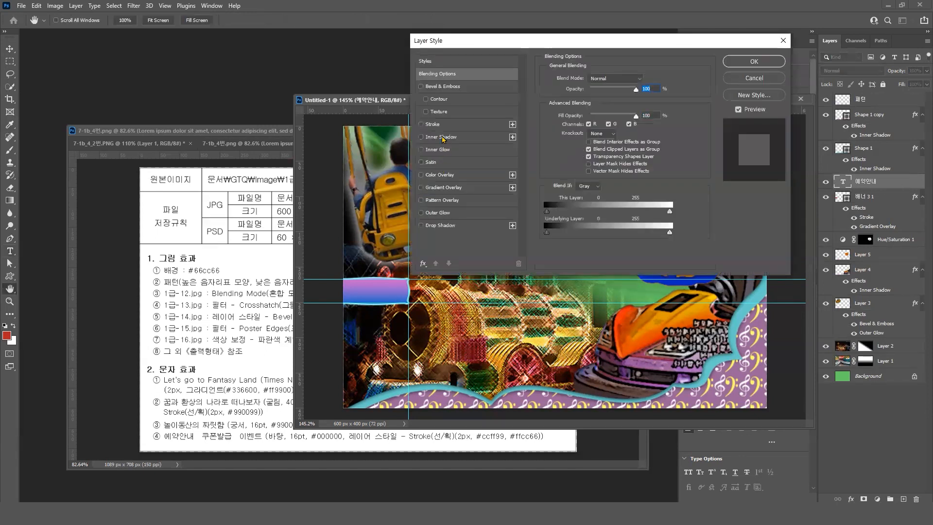
pyautogui.click(443, 126)
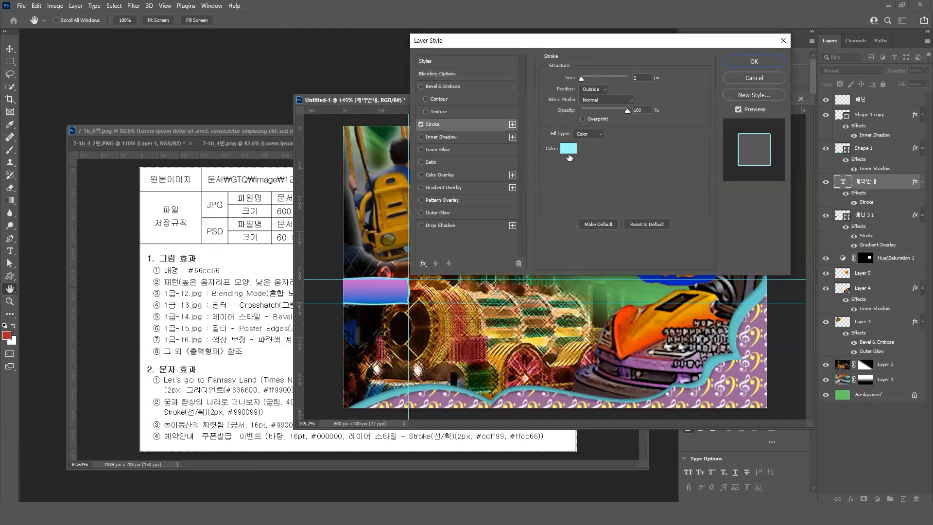
pyautogui.click(568, 149)
pyautogui.write('ㅊ')
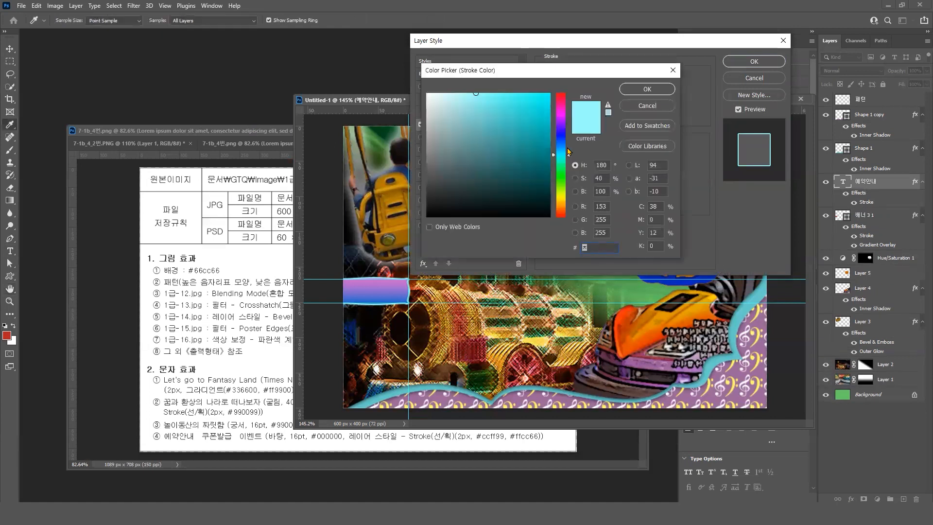
pyautogui.write('ccff99')
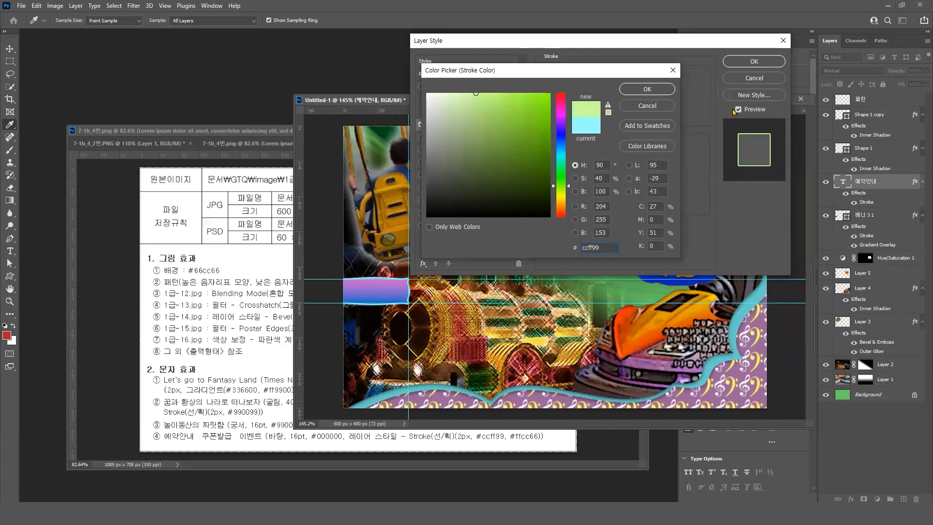
pyautogui.click(651, 87)
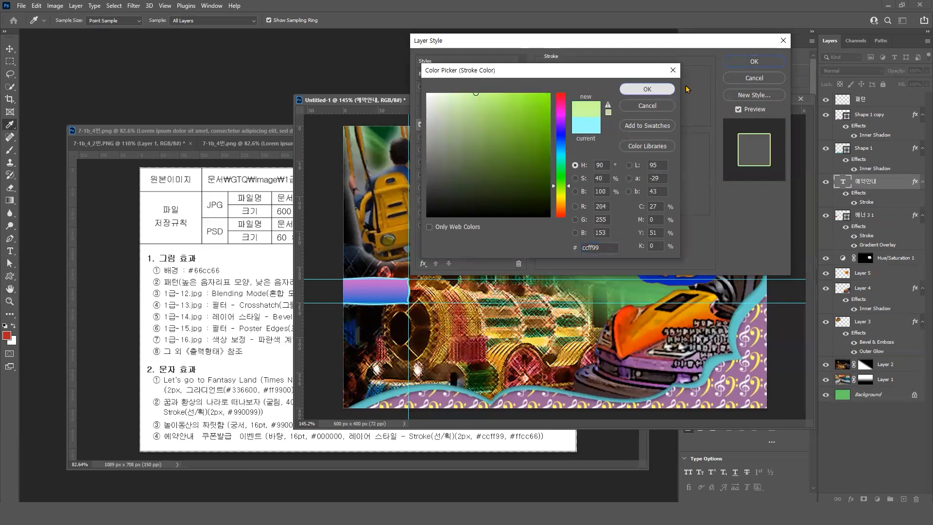
pyautogui.click(757, 63)
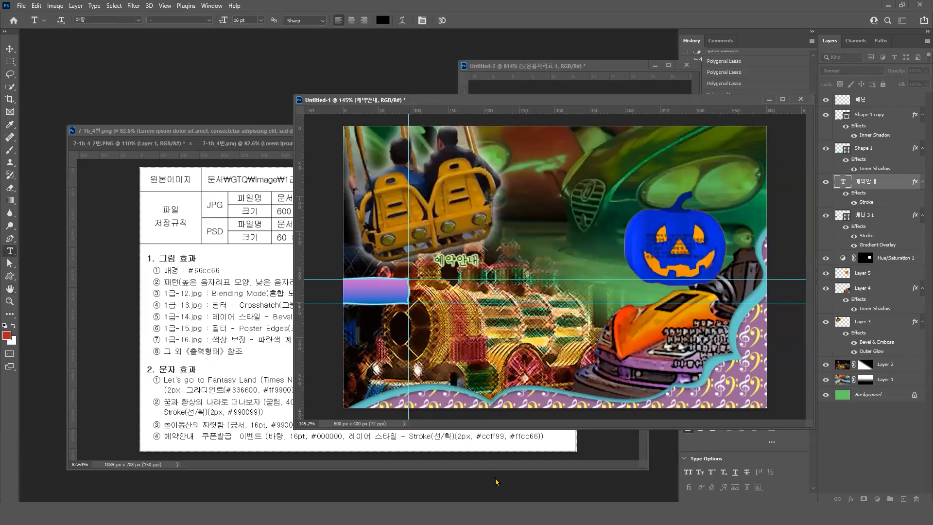
# Compare the text specification with the sample's menu buttons, and move the 예약안내 text onto the center of the banner shape
pyautogui.click(493, 444)
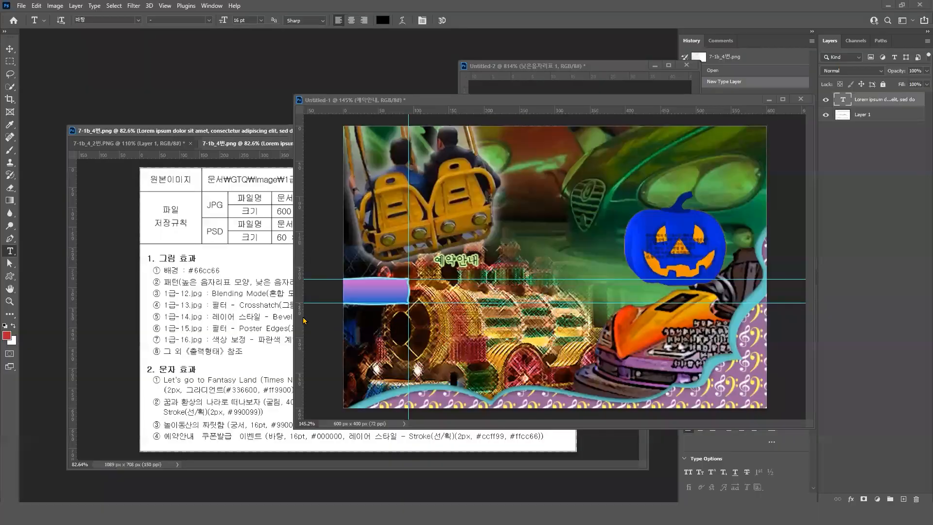
pyautogui.click(247, 143)
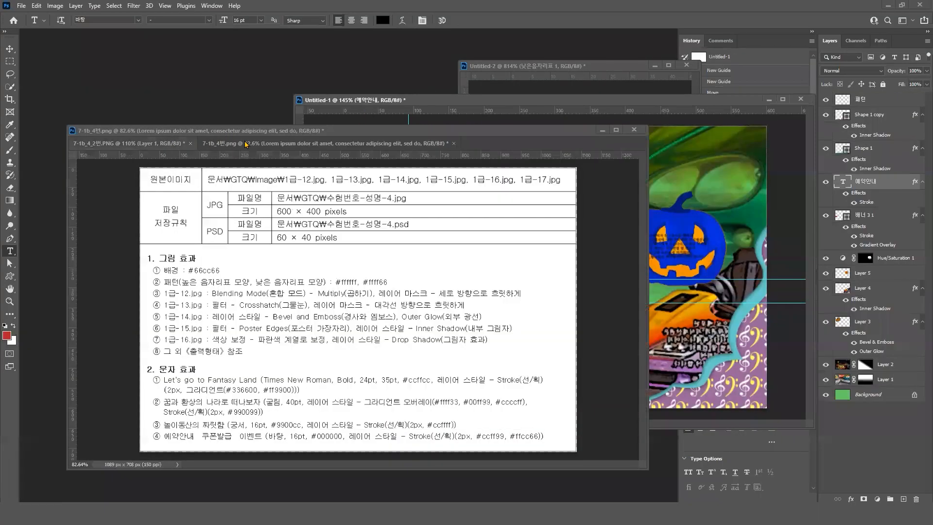
pyautogui.click(156, 144)
pyautogui.click(241, 145)
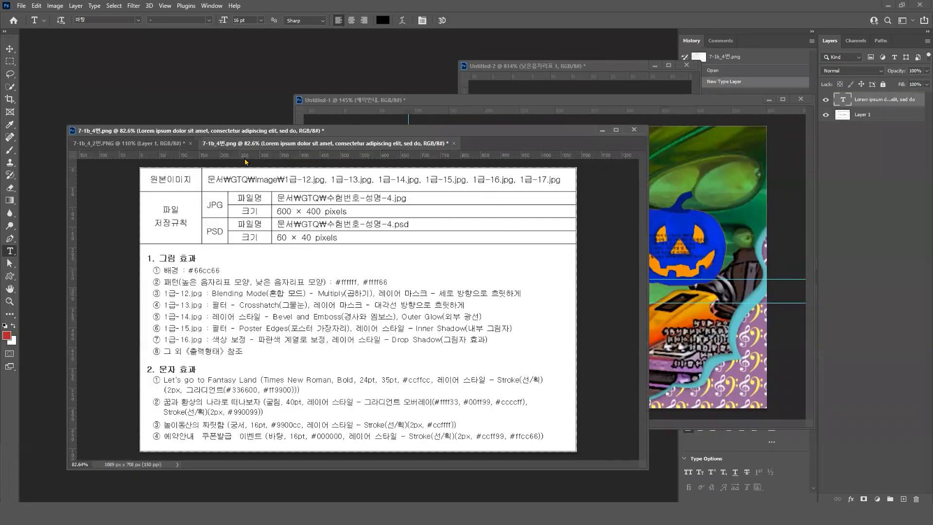
pyautogui.click(154, 145)
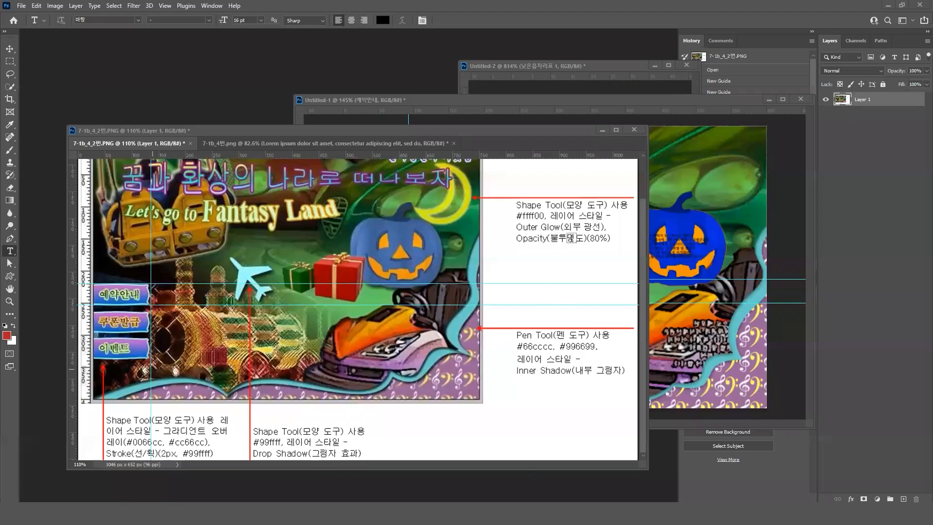
pyautogui.click(607, 105)
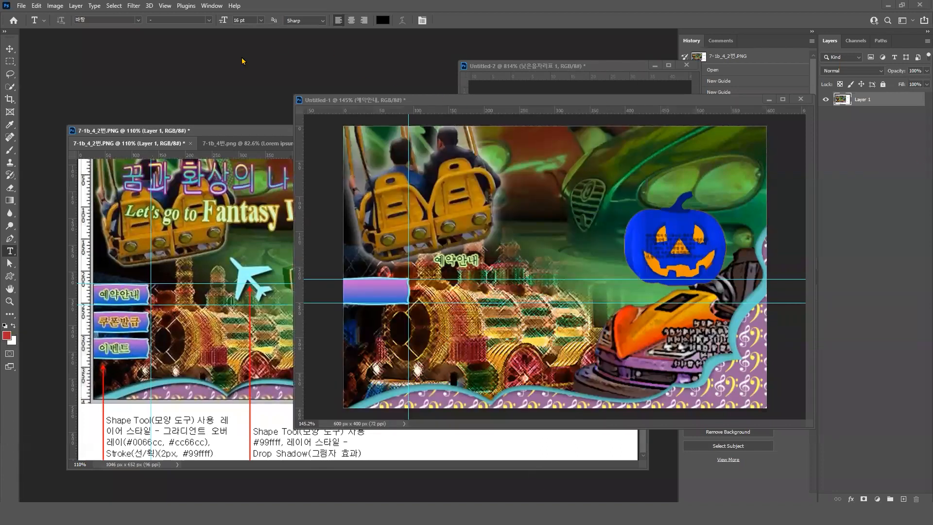
pyautogui.press('v')
pyautogui.moveTo(448, 270); pyautogui.dragTo(380, 295)
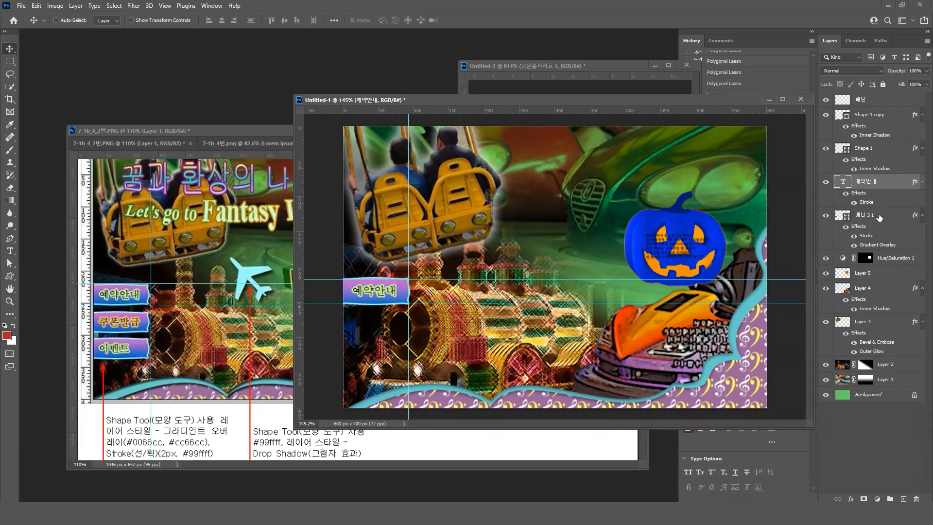
# Narrow the 배너 3 1 banner shape slightly with Free Transform
pyautogui.click(862, 215)
pyautogui.hotkey('ctrl', 't')
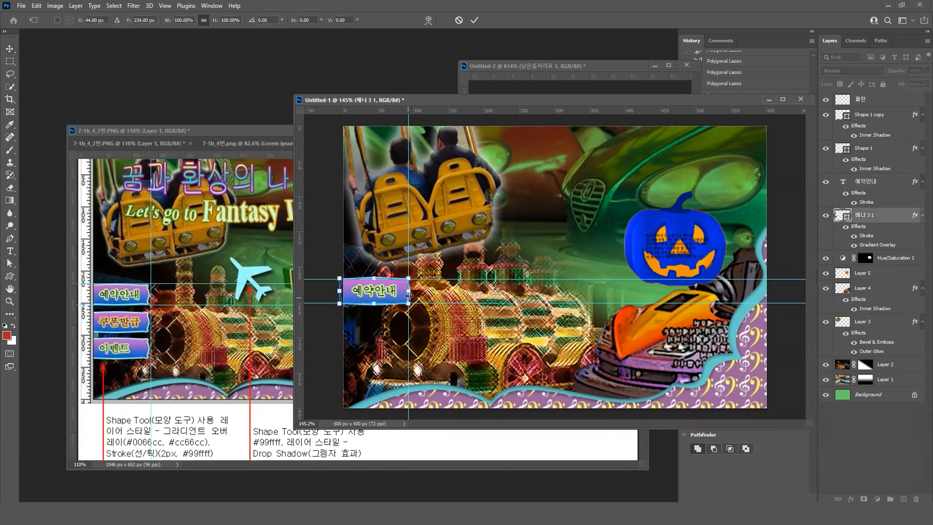
pyautogui.moveTo(407, 293); pyautogui.dragTo(405, 293)
pyautogui.press('Return')
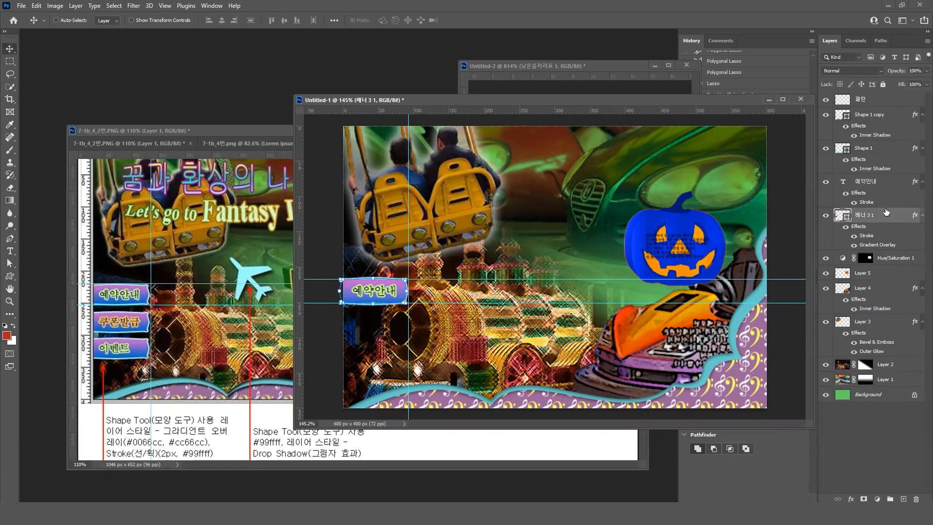
# Collapse the effects of the 예약안내 and 배너 3 1 layers, and duplicate both layers together twice, stacking the copies below the first button
pyautogui.click(922, 184)
pyautogui.click(922, 198)
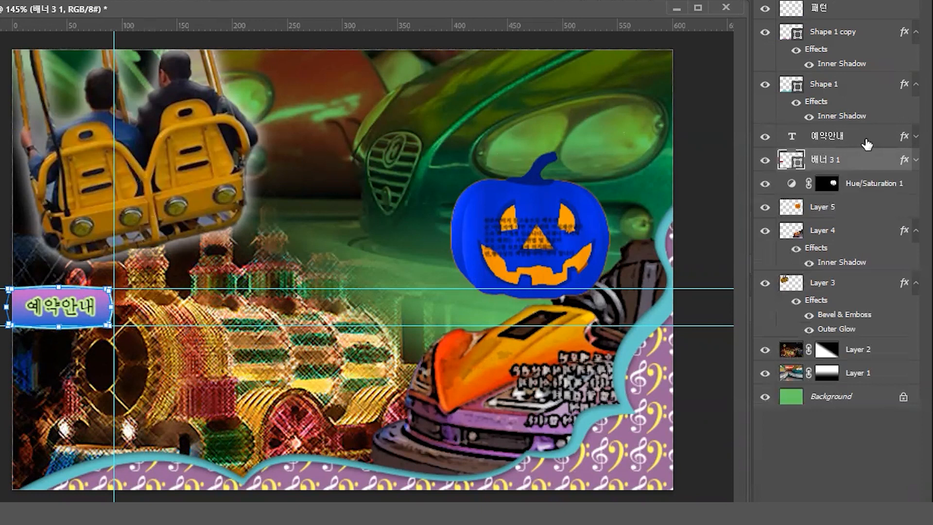
pyautogui.keyDown('shift'); pyautogui.click(866, 144); pyautogui.keyUp('shift')
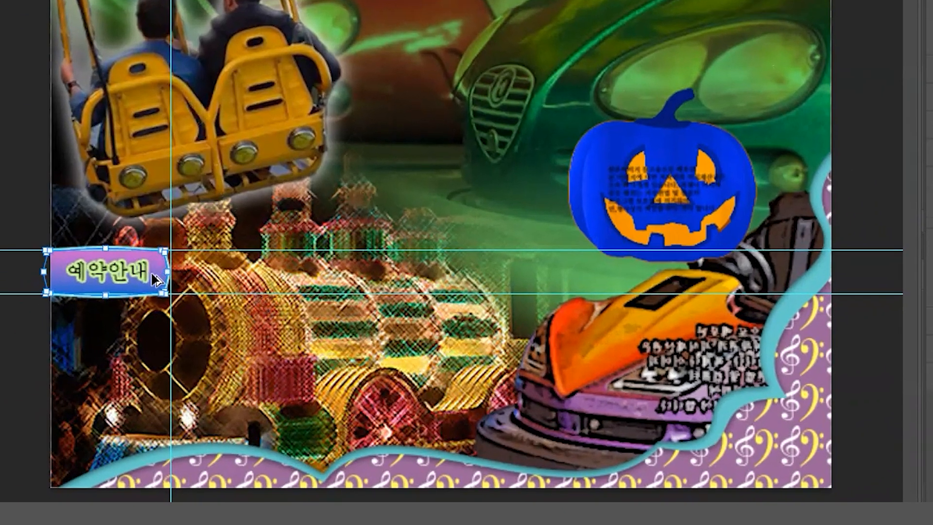
pyautogui.moveTo(100, 313); pyautogui.dragTo(97, 357)
pyautogui.moveTo(221, 293); pyautogui.dragTo(233, 366)
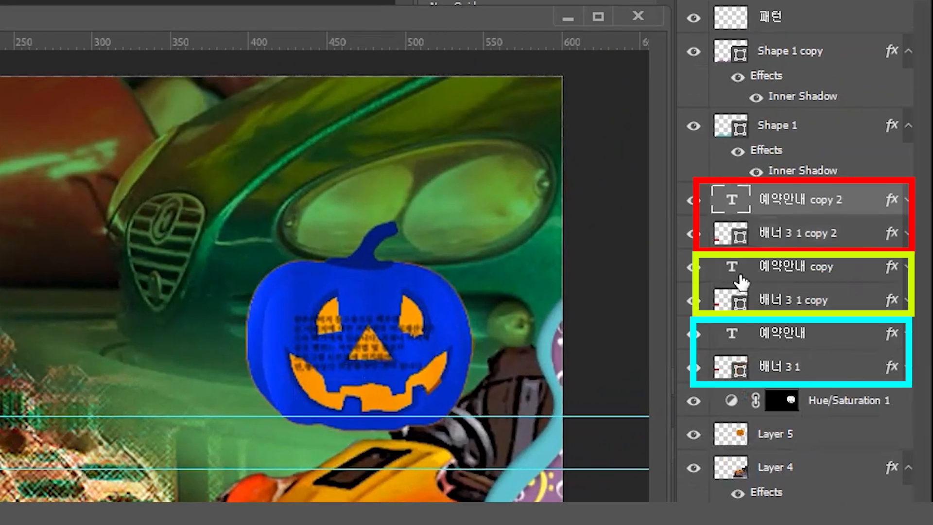
# Replace the text of the 예약안내 copy 2 layer with 이벤트
pyautogui.click(740, 280)
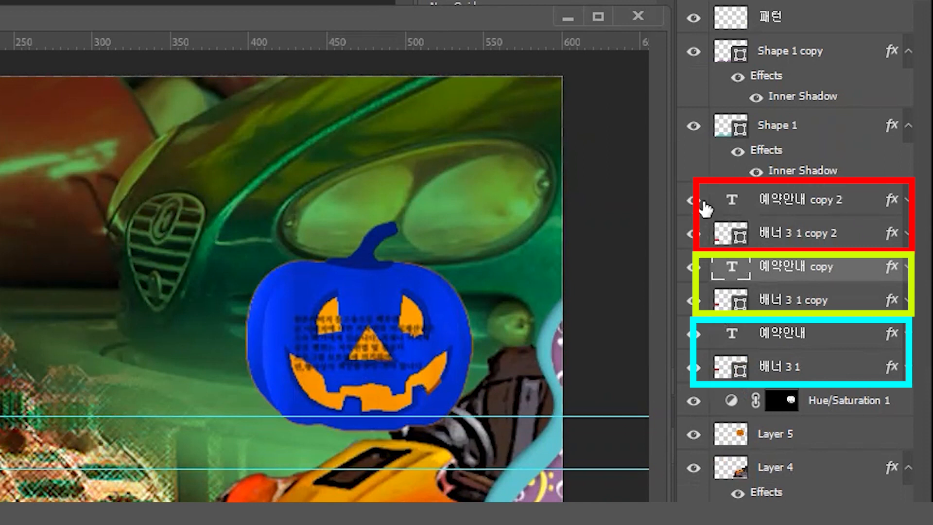
pyautogui.click(737, 208)
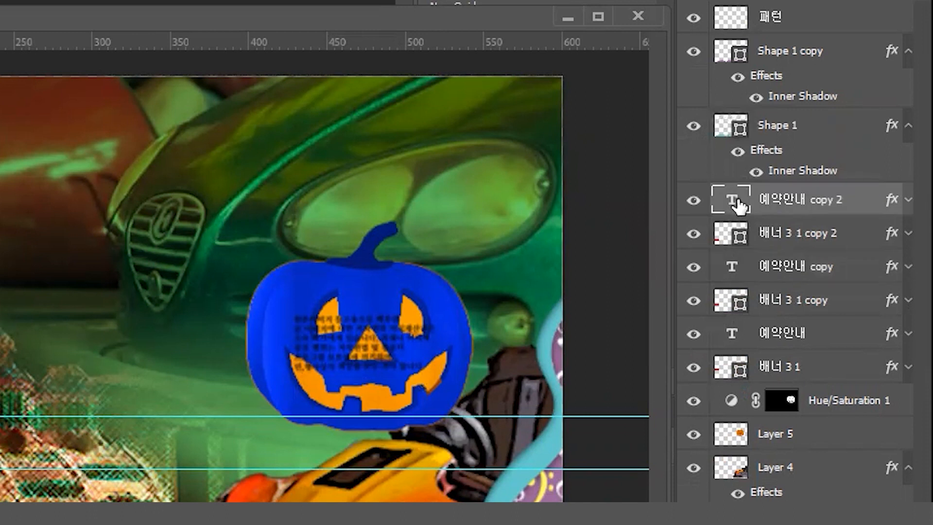
pyautogui.doubleClick(736, 204)
pyautogui.press('BackSpace')
pyautogui.write('ㅇㅣ벤트')
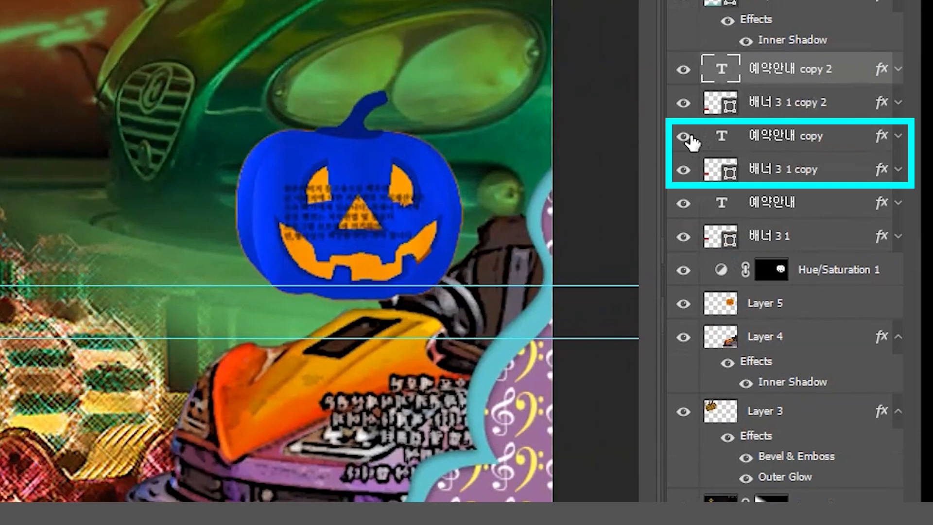
# Replace the text of the 예약안내 copy layer with 쿠폰발급
pyautogui.click(684, 140)
pyautogui.click(684, 140)
pyautogui.moveTo(718, 142); pyautogui.dragTo(722, 142)
pyautogui.doubleClick(722, 142)
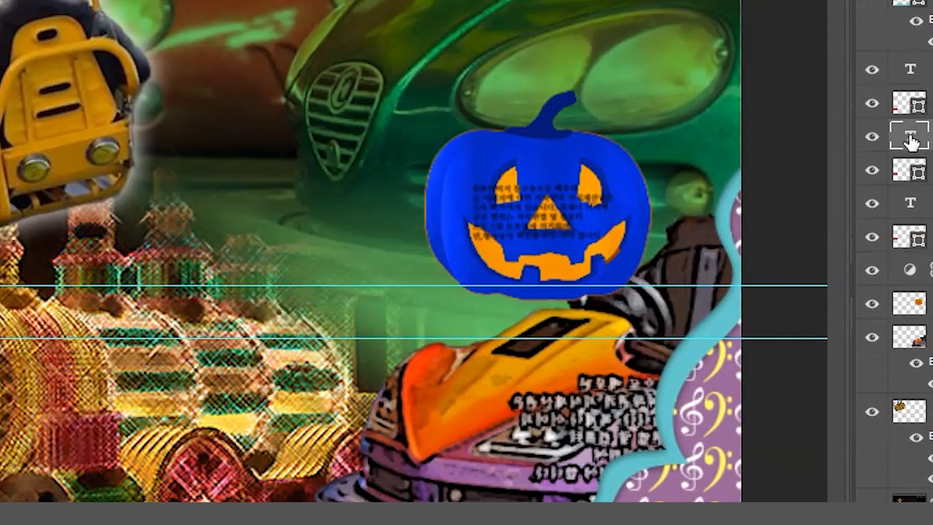
pyautogui.write('쿺')
pyautogui.write('폰발급')
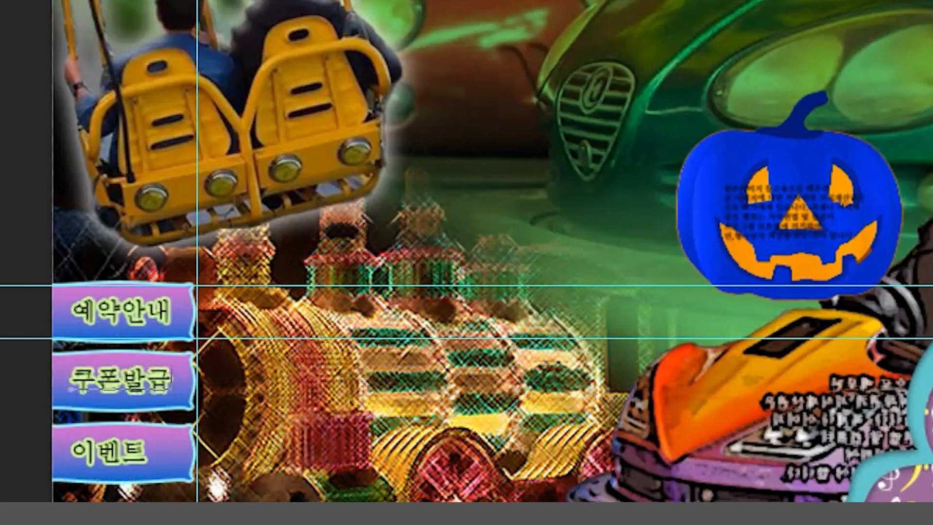
# Check the menu button text colors in the specification and sample, and set the 쿠폰발급 layer's Stroke color to #ffcc66
pyautogui.click(221, 126)
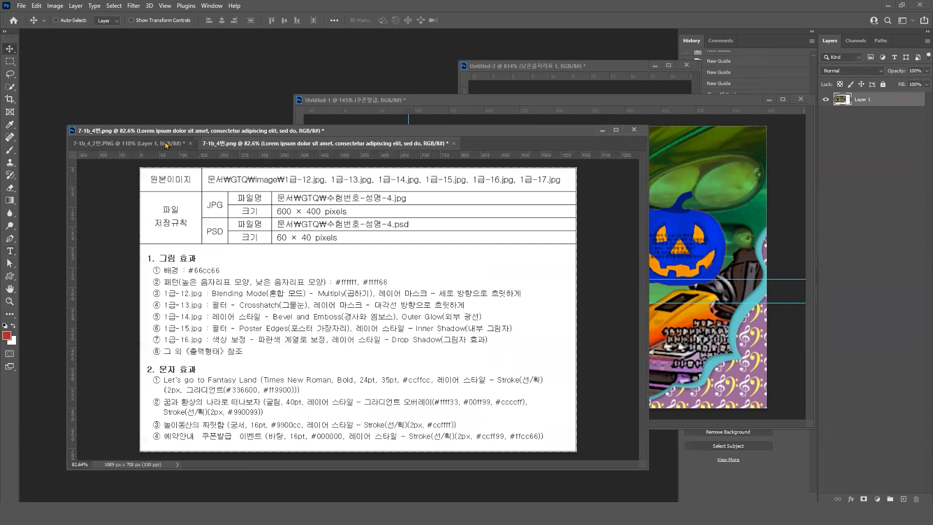
pyautogui.click(129, 144)
pyautogui.click(212, 145)
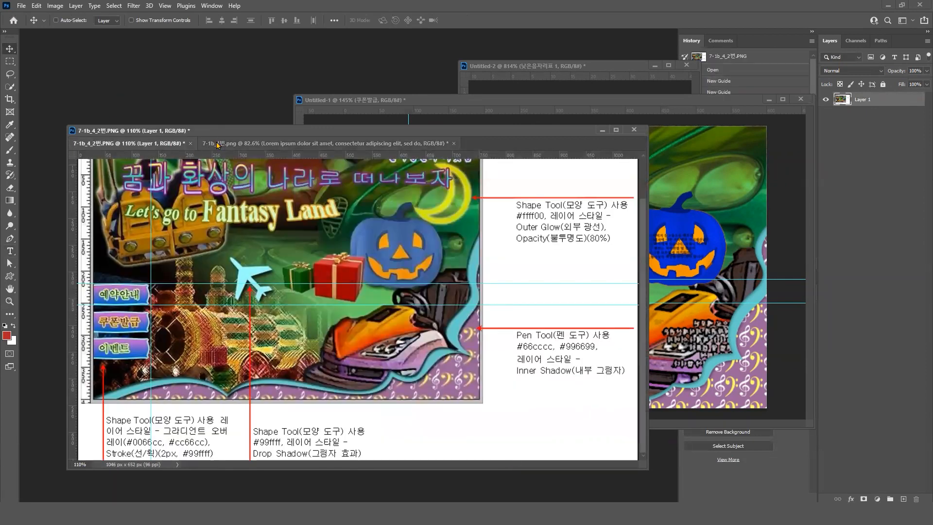
pyautogui.click(541, 102)
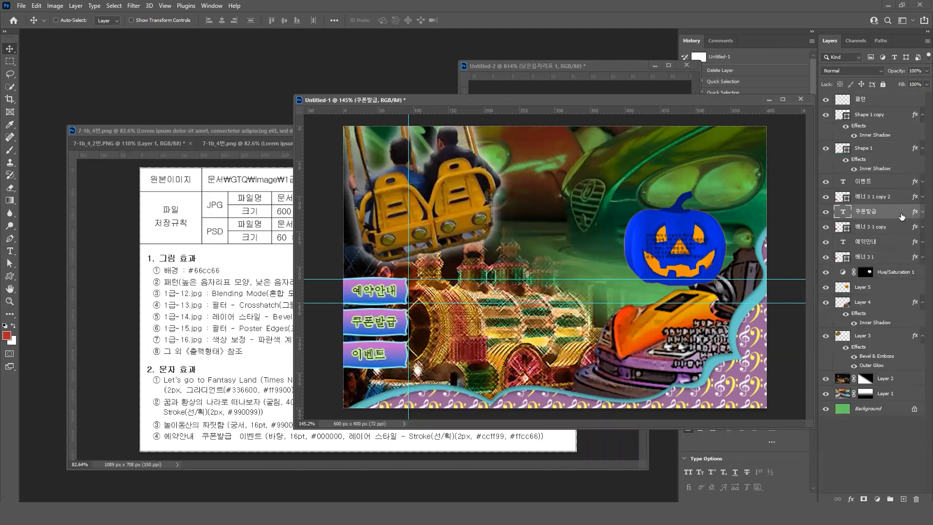
pyautogui.doubleClick(900, 214)
pyautogui.click(445, 125)
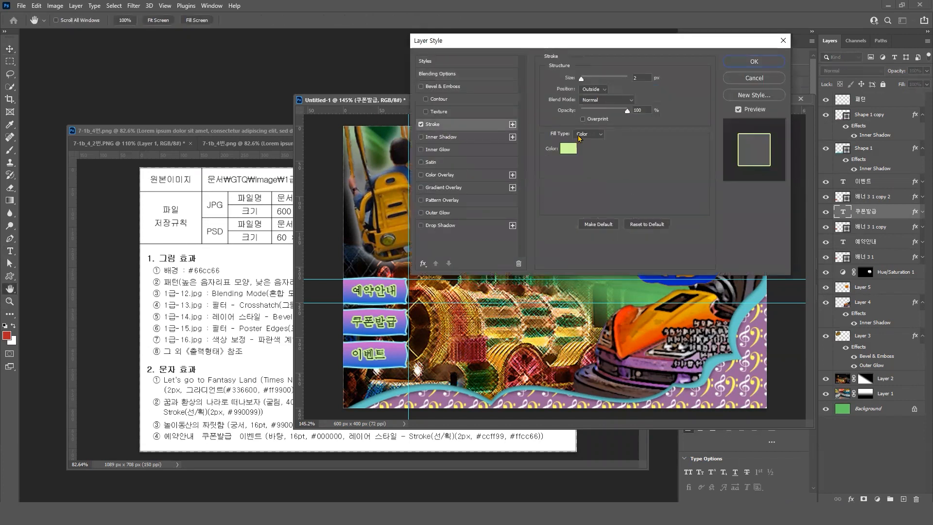
pyautogui.click(568, 151)
pyautogui.write('0')
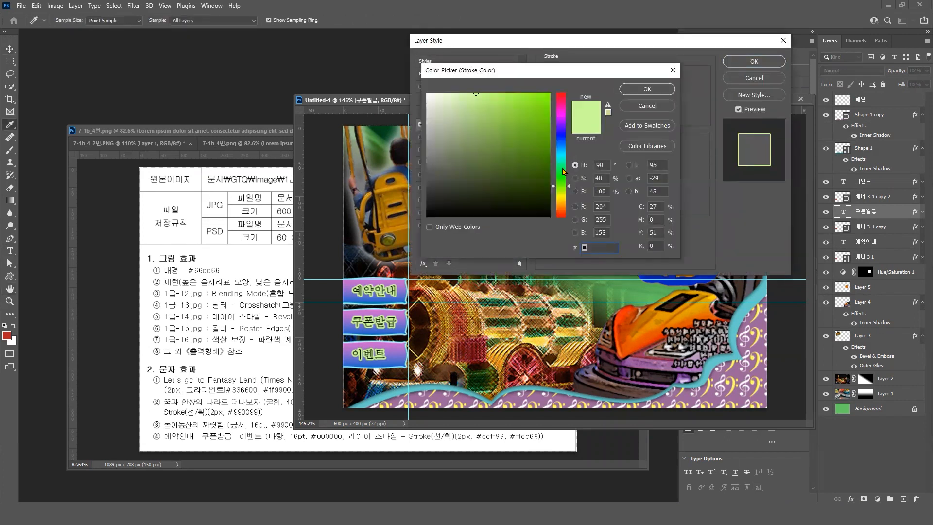
pyautogui.write('ffcc66')
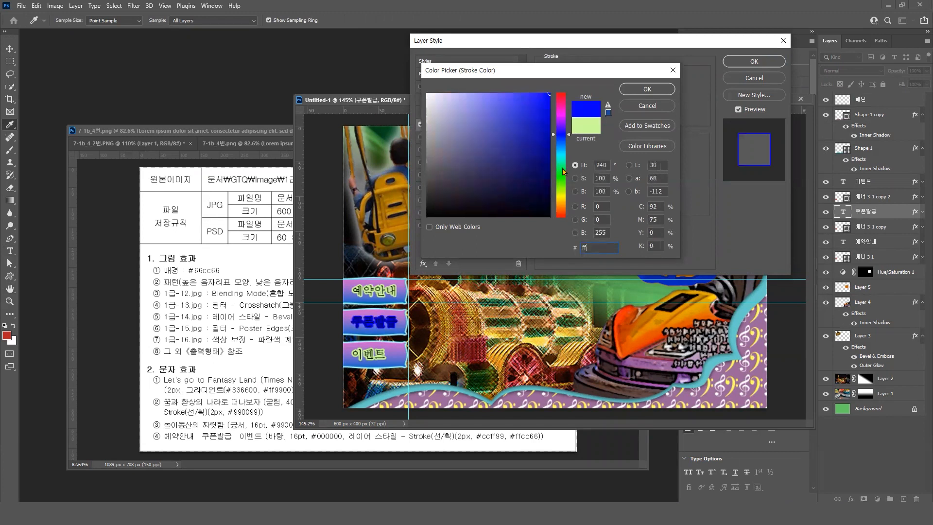
pyautogui.click(640, 91)
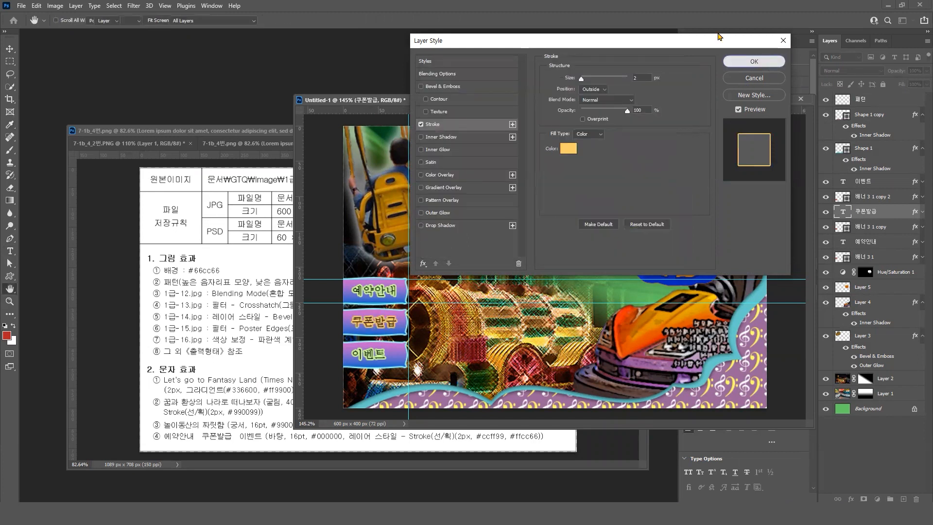
pyautogui.click(780, 61)
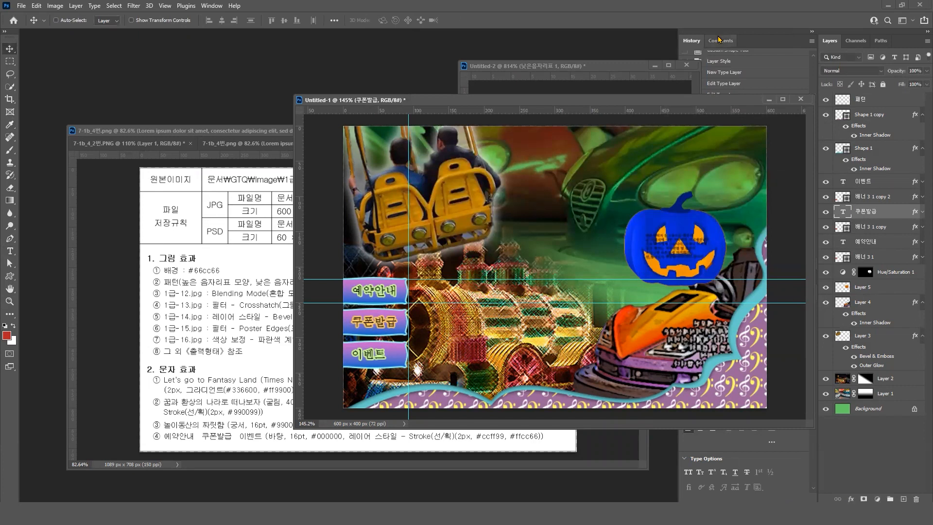
# Review the text specification and the upper part of the sample image for the remaining elements of the composite
pyautogui.click(261, 132)
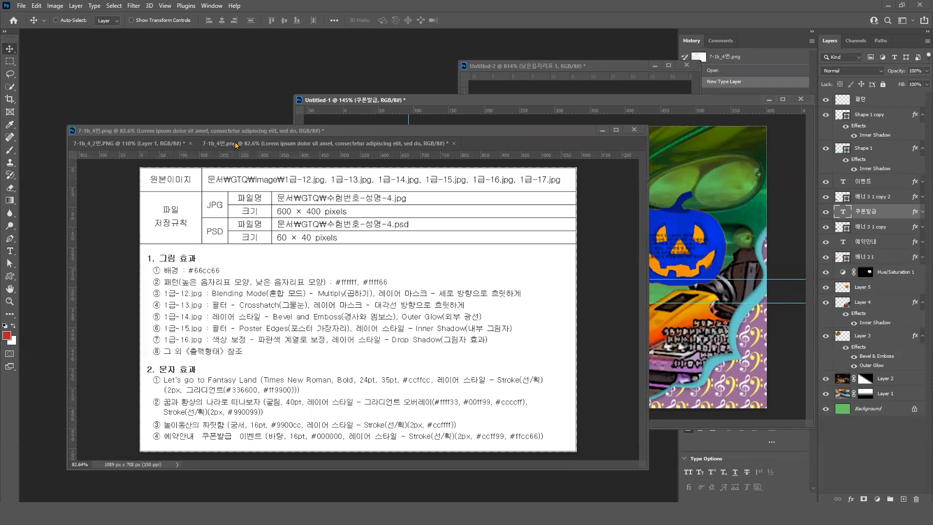
pyautogui.click(151, 144)
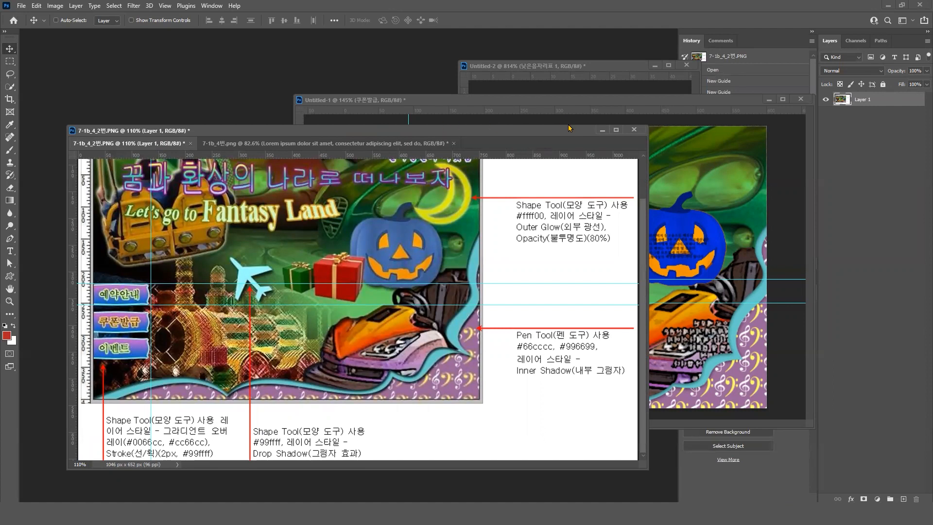
pyautogui.scroll(2, 459, 284)
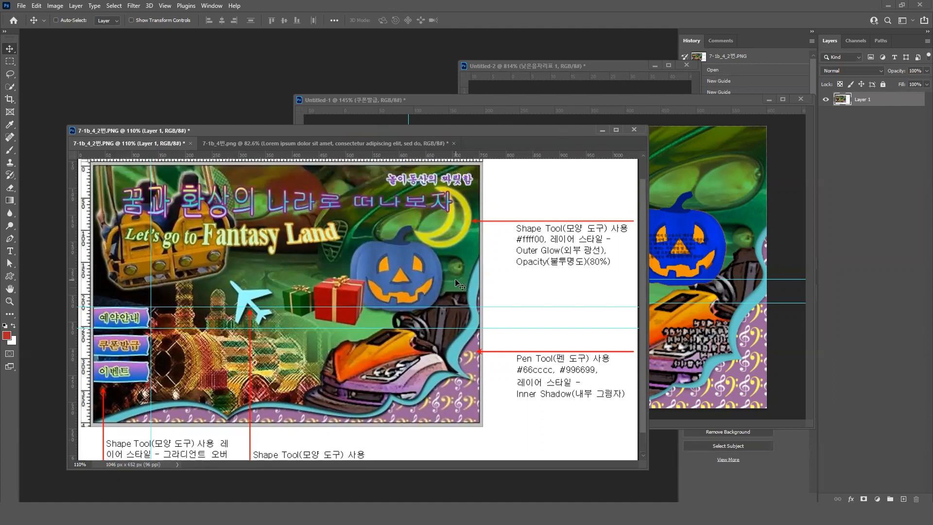